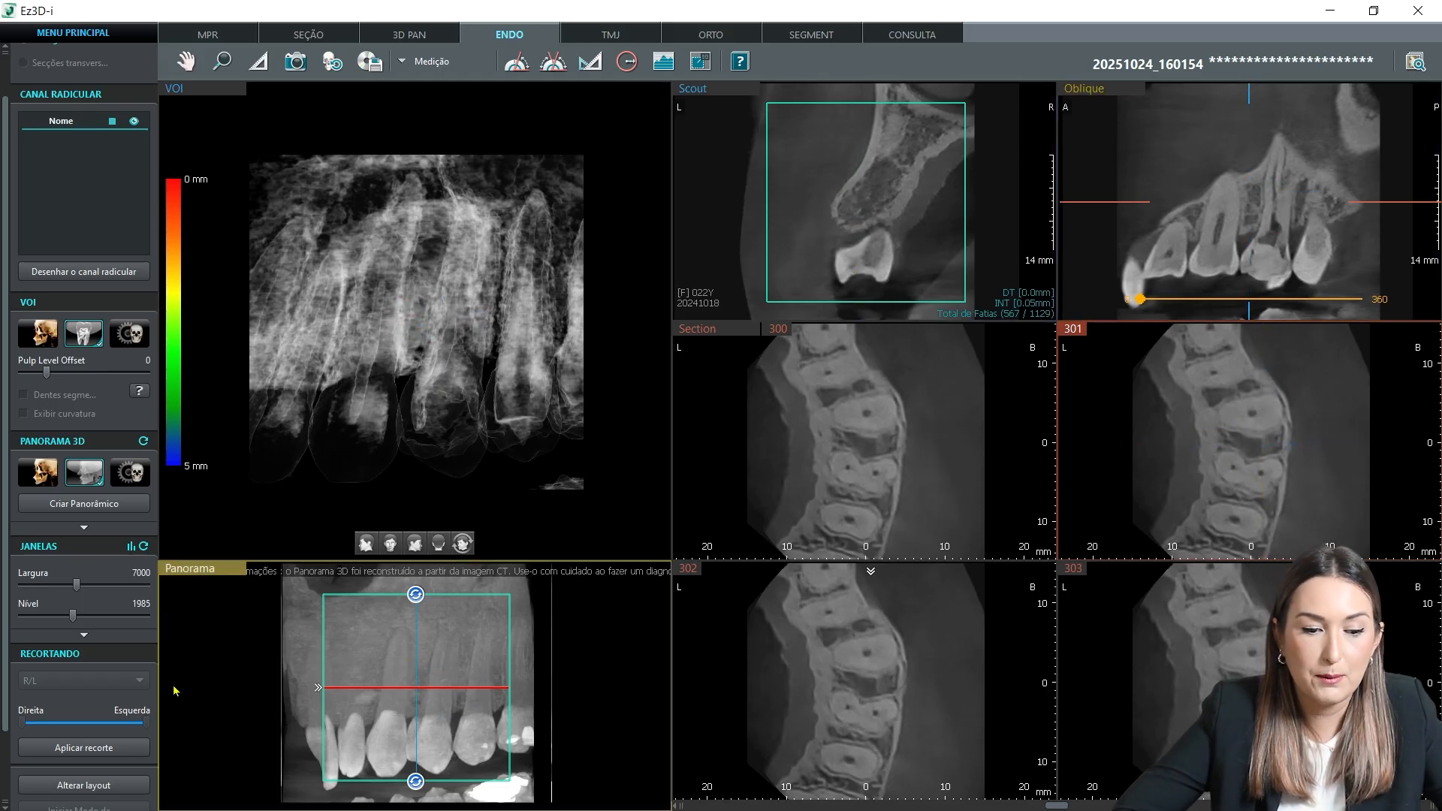
Step: Apply the layout with VOI and Panorama beside the Scout, Oblique and four section views
left_click(84, 786)
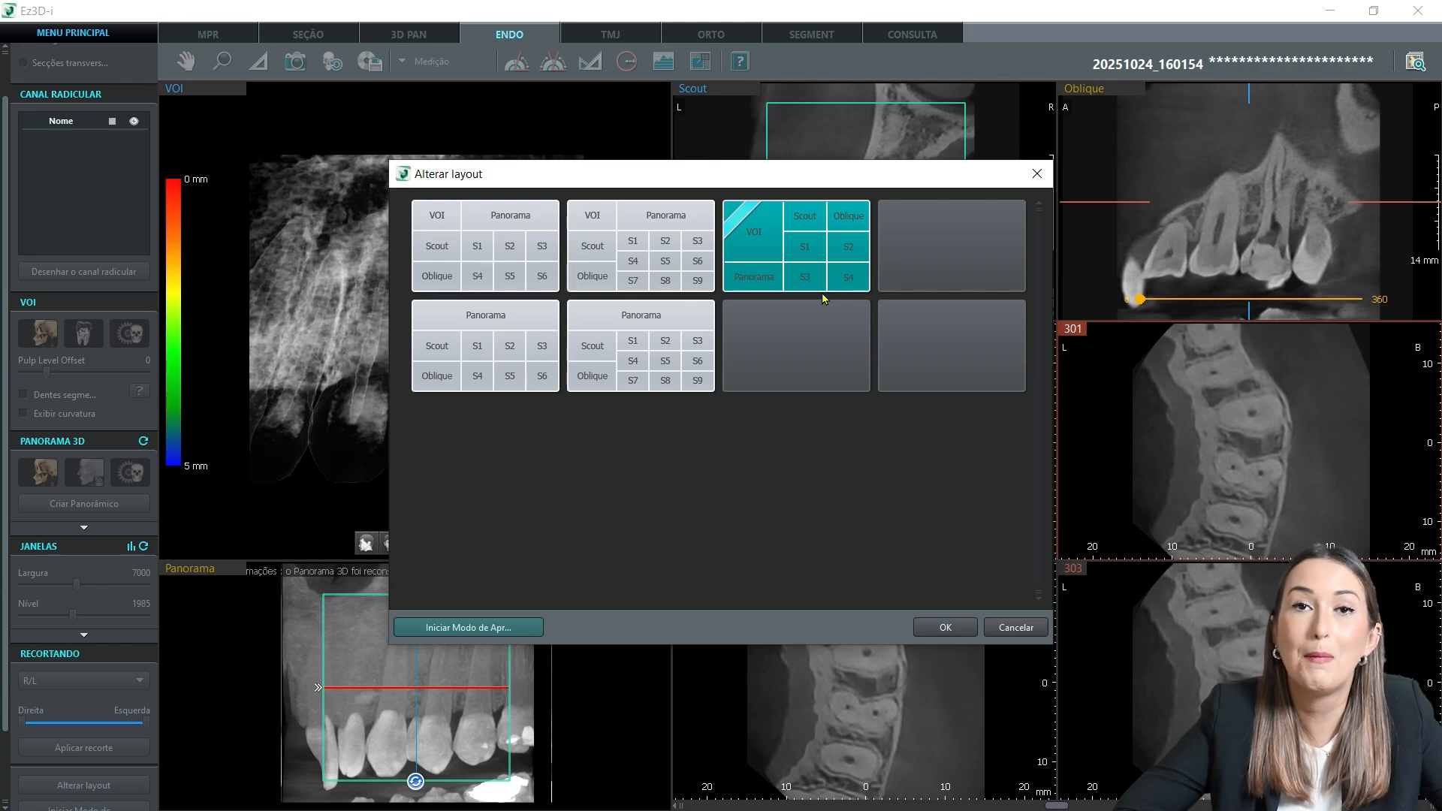
left_click(945, 628)
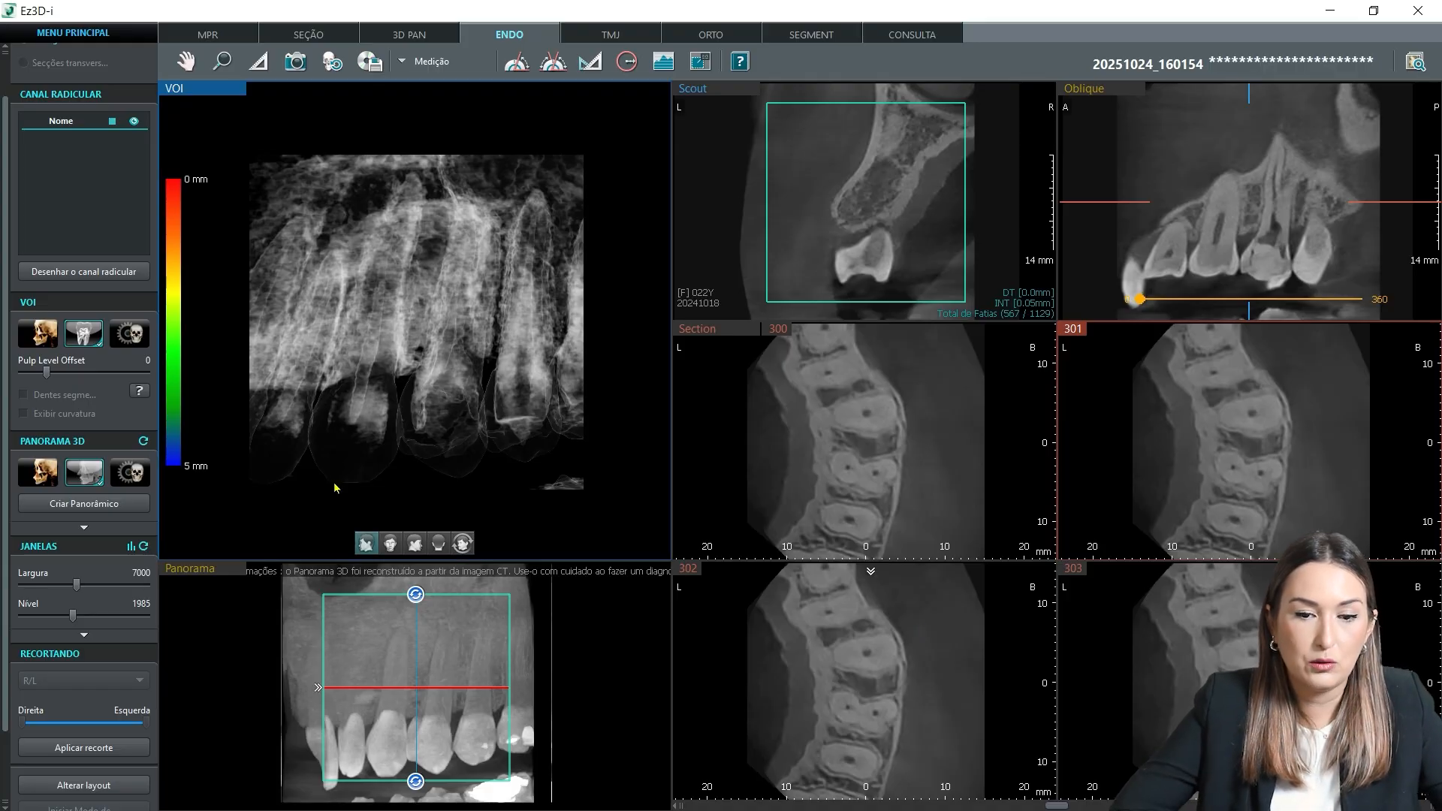
Step: Preview the VOI in the coloured 3D rendering, return it to Endo rendering, and set the Pulp Level Offset to 283
left_click(38, 333)
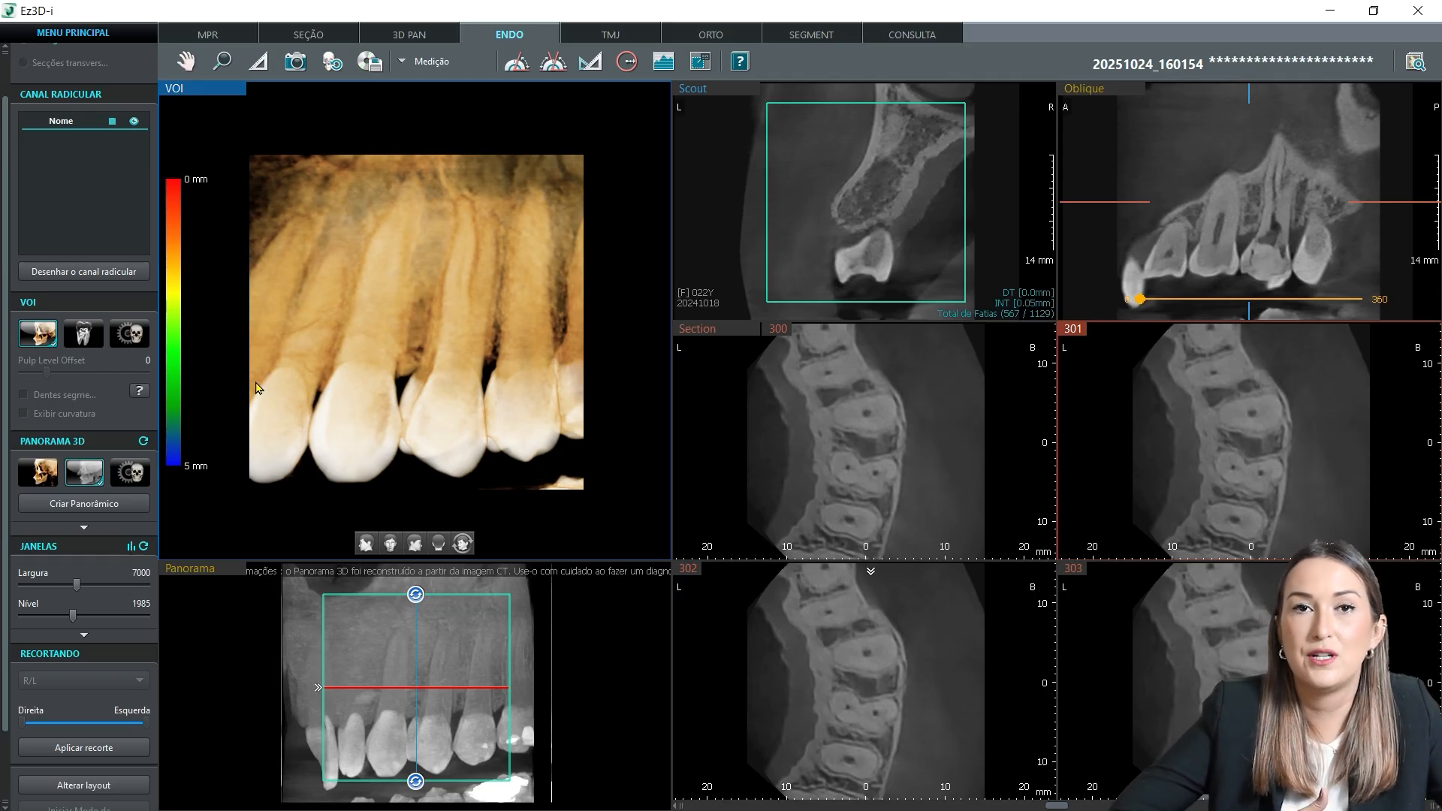
left_click(73, 336)
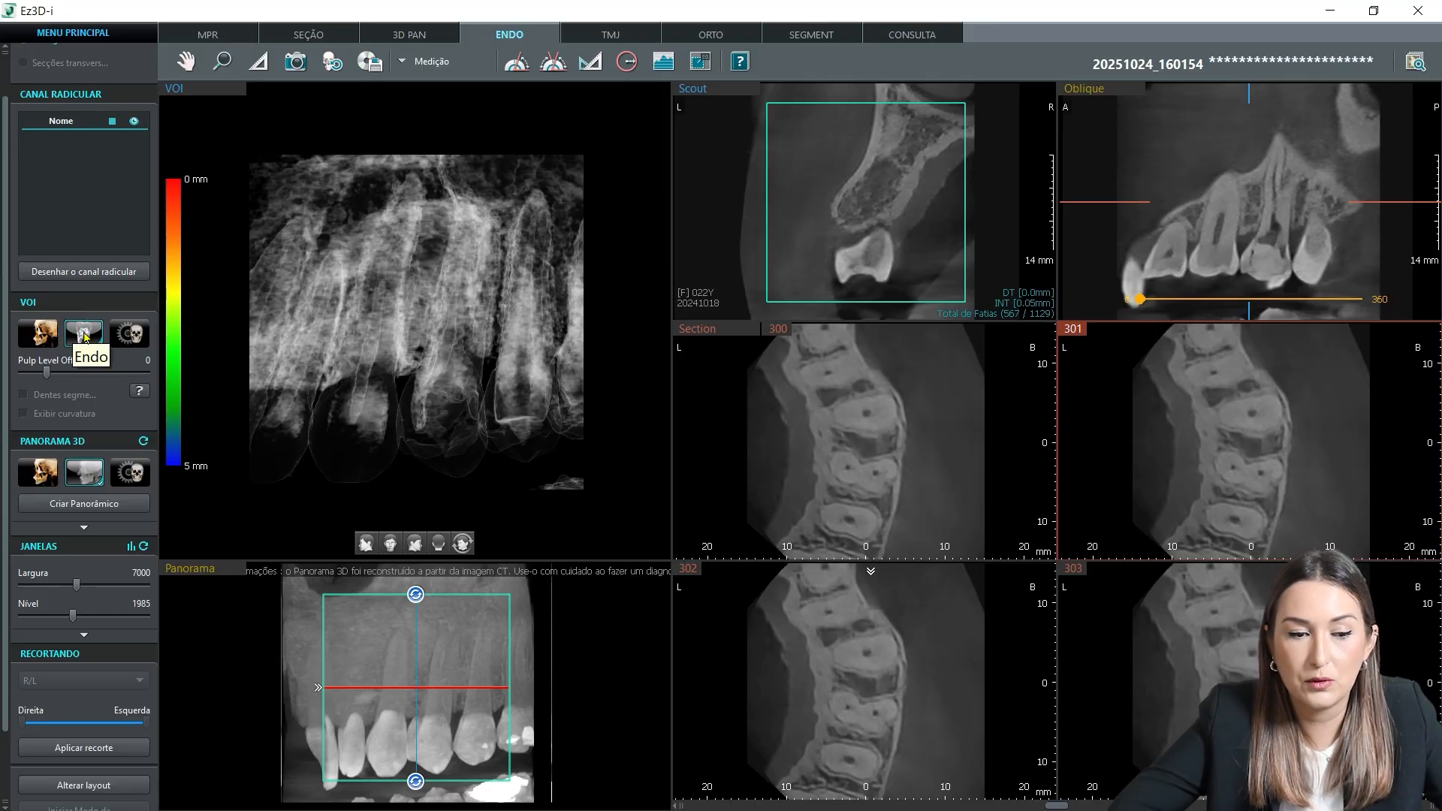
left_click(75, 336)
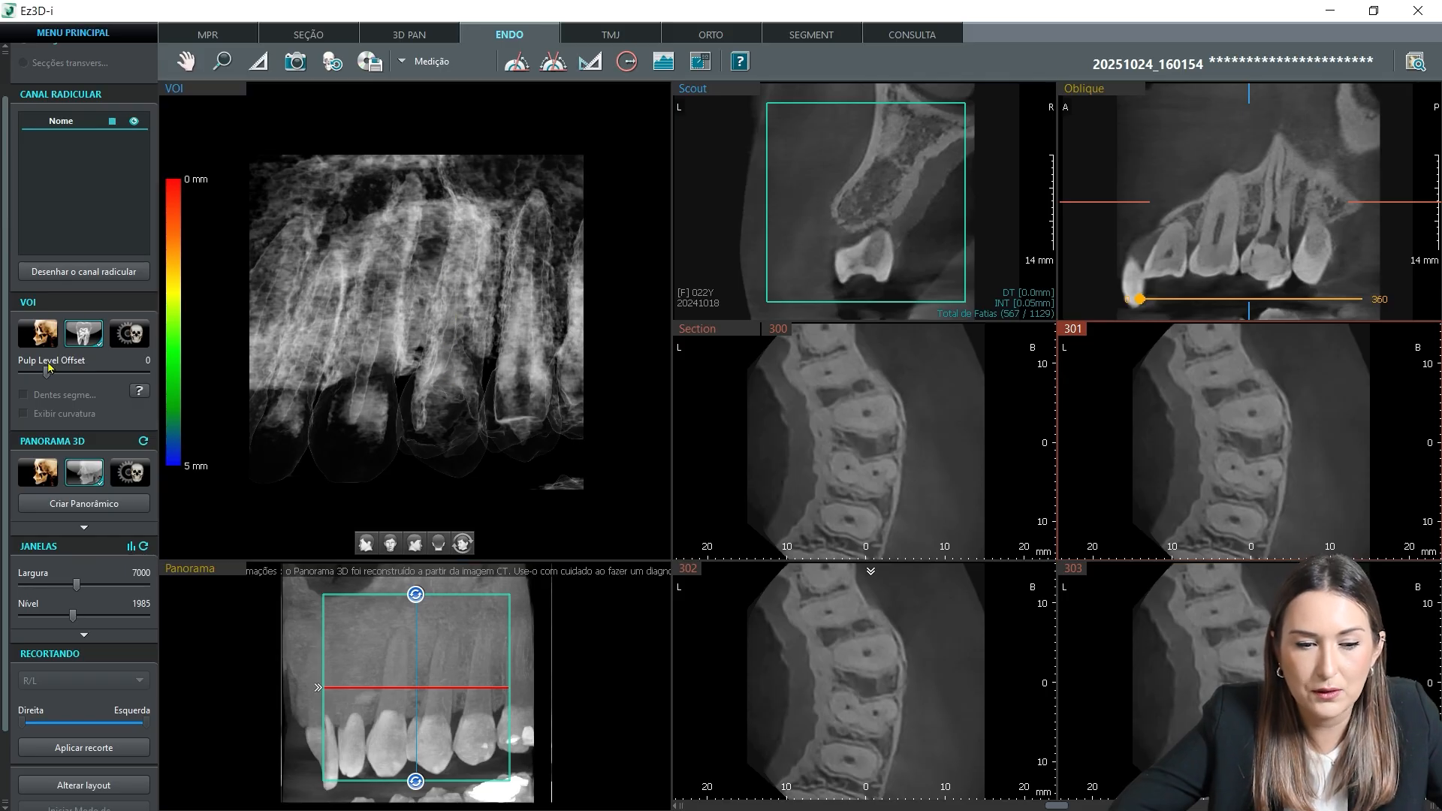
left_click_drag(46, 377, 61, 380)
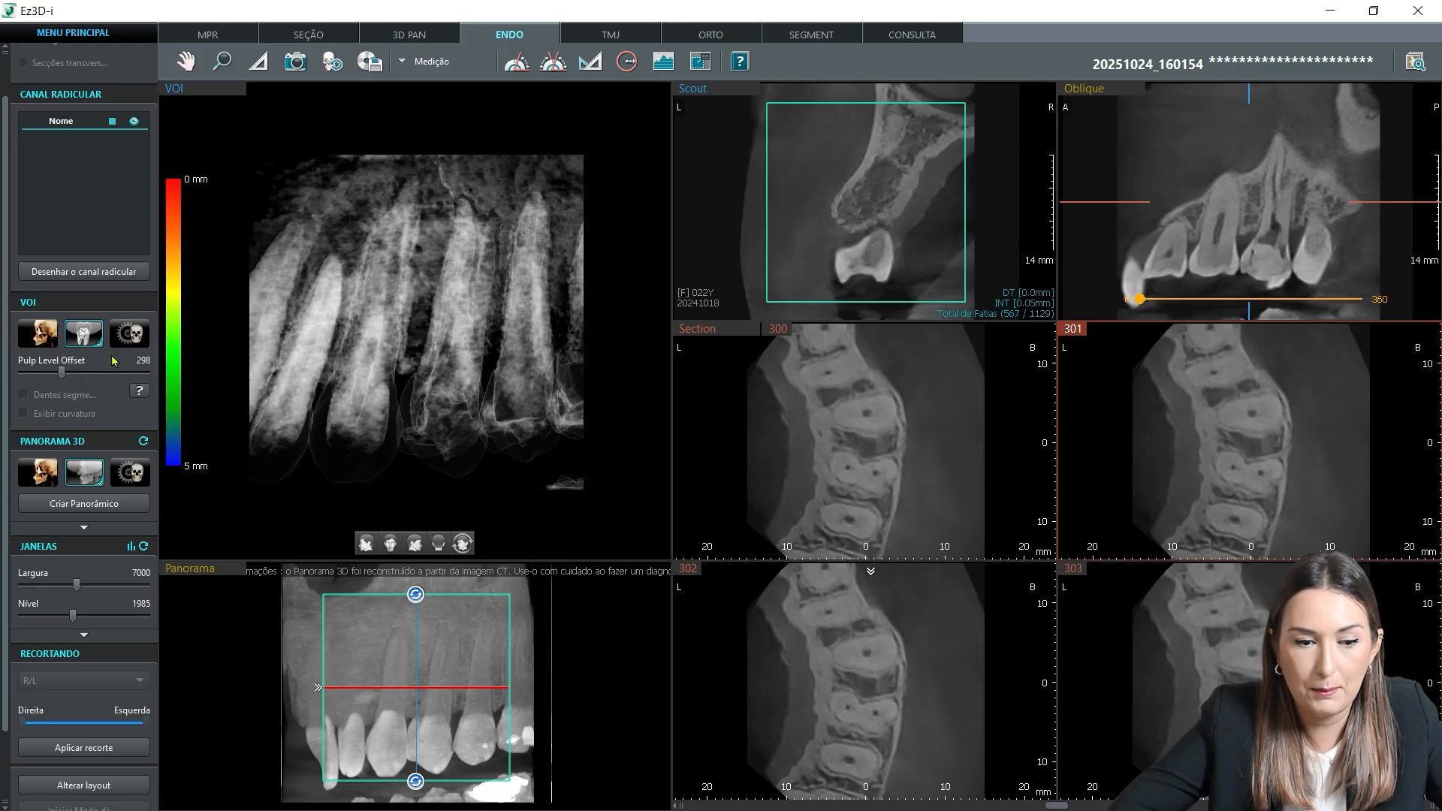
left_click_drag(62, 375, 61, 375)
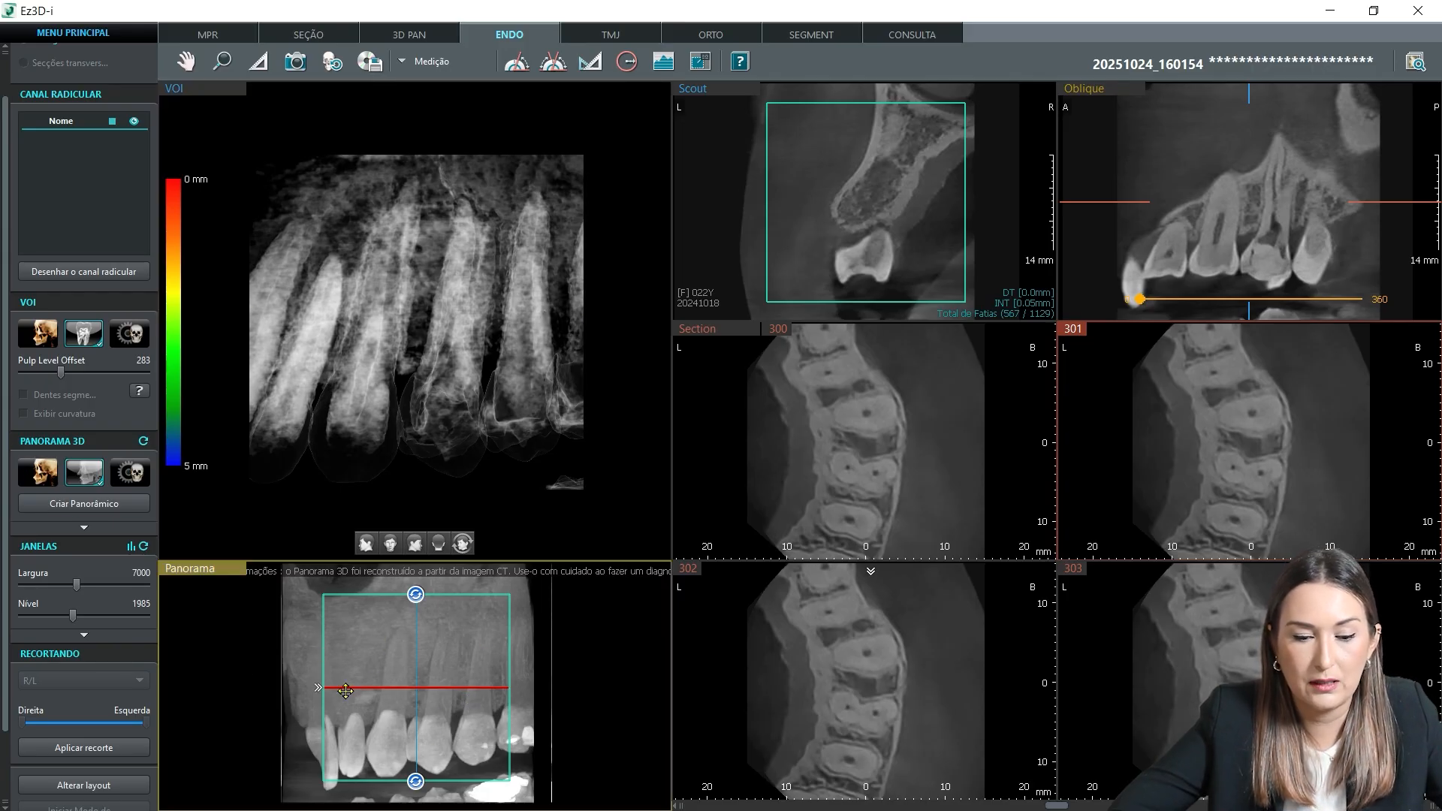
Step: Show the 3D panorama in the coloured teeth-and-bone rendering and shift the image slightly within its view
left_click(32, 477)
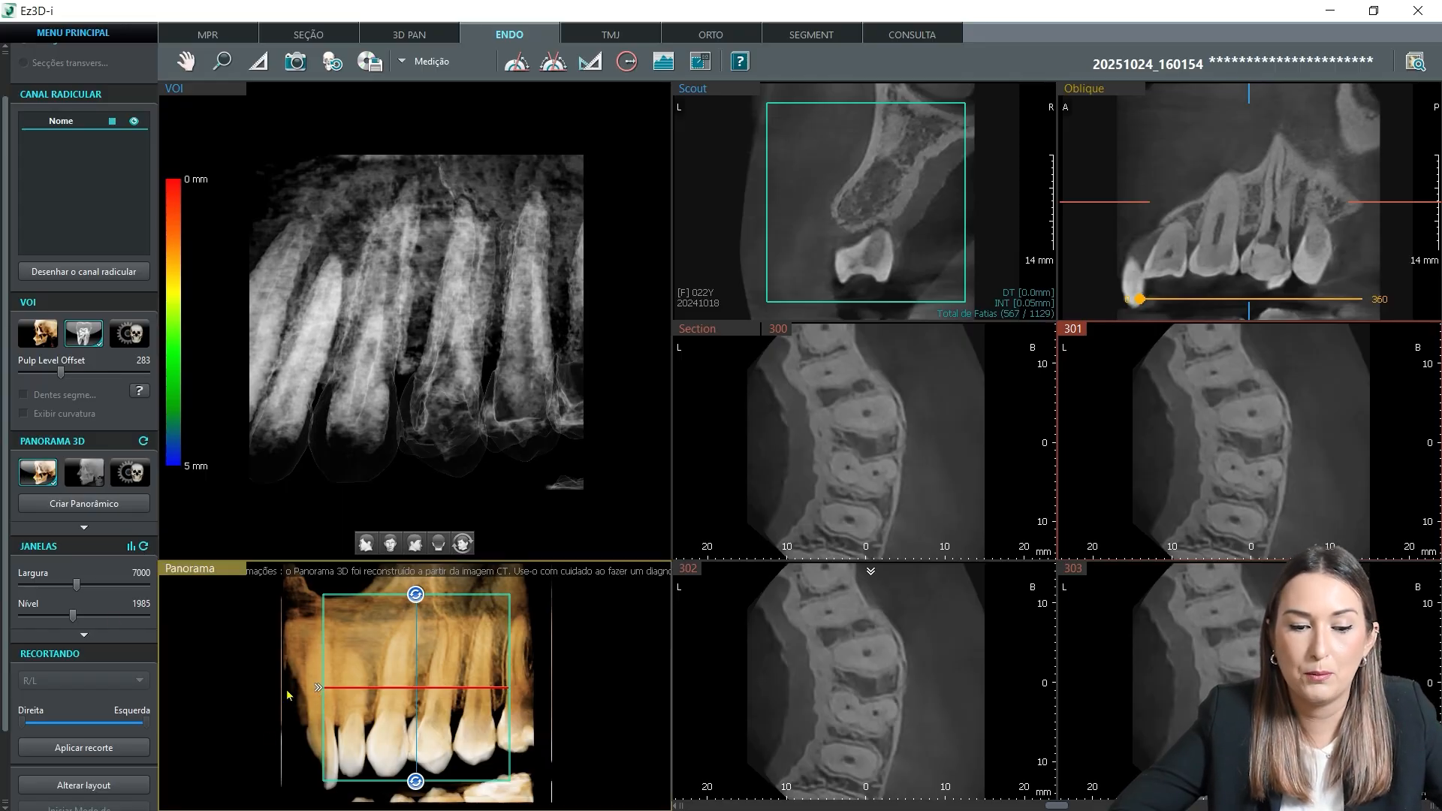
left_click_drag(295, 697, 273, 698)
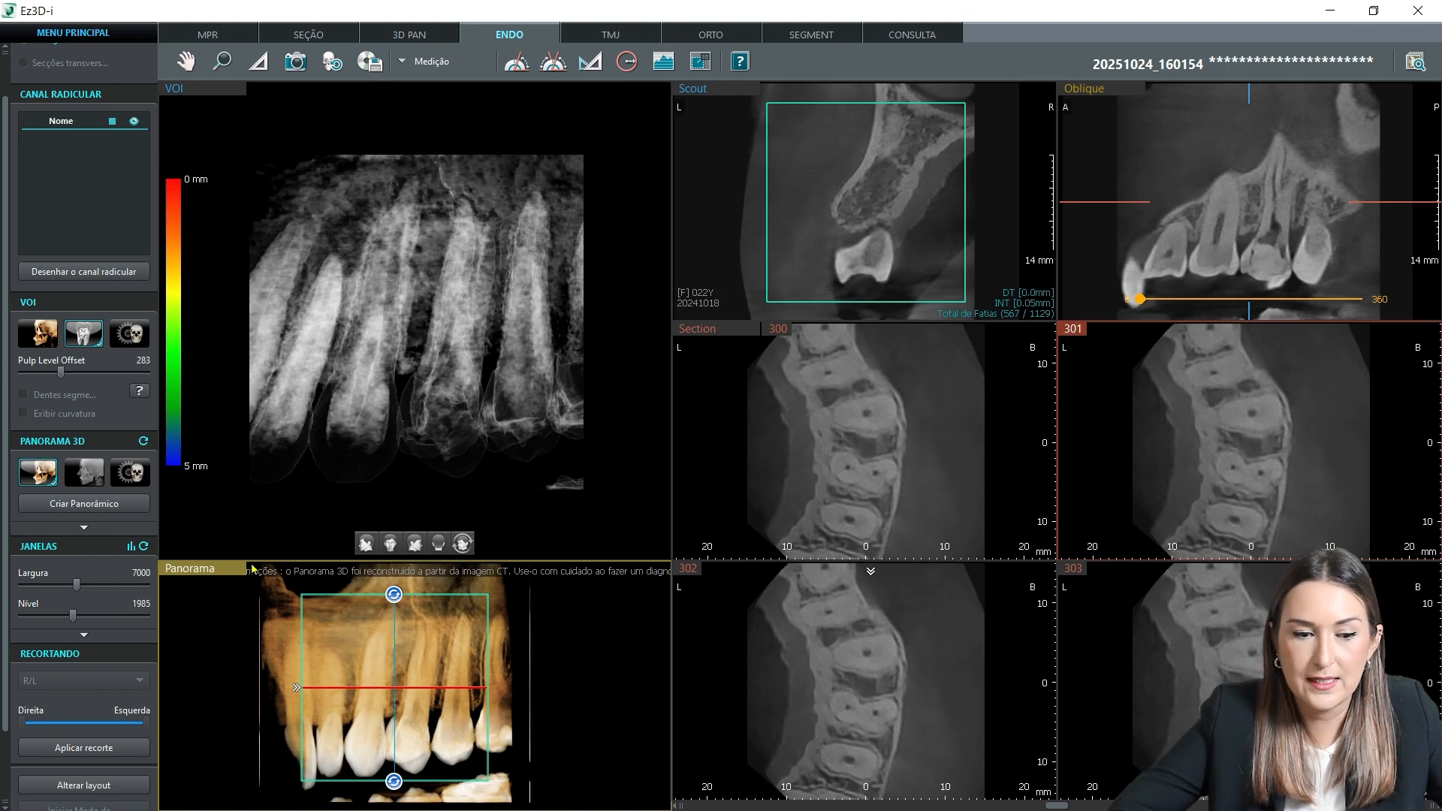
Step: Open the arch definition for a new panorama and redraw the curve with three points along the centre of the teeth
left_click(99, 509)
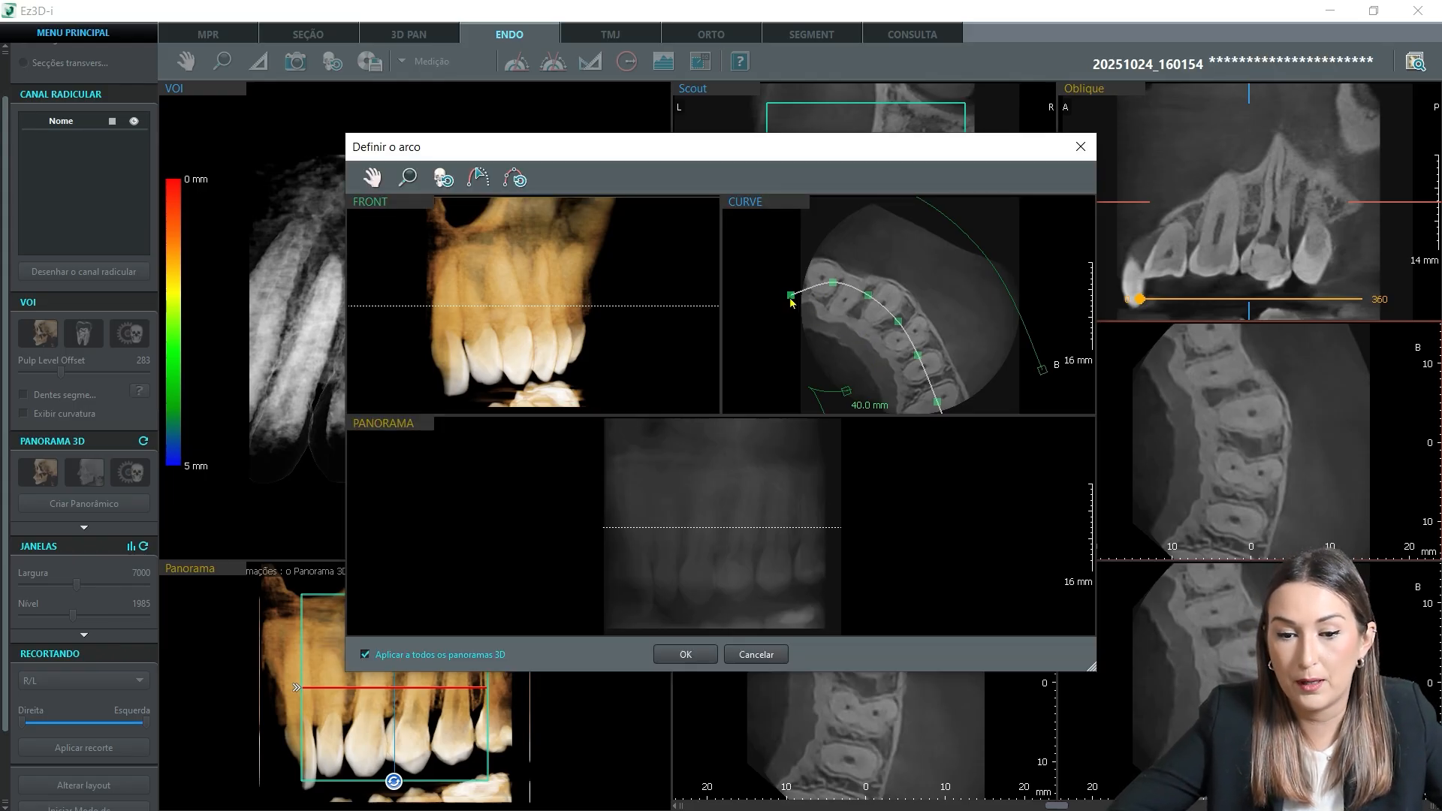
mouse_move(792, 297)
left_mouse_down()
mouse_move(805, 277)
mouse_move(877, 304)
left_mouse_up()
left_click_drag(919, 355, 916, 351)
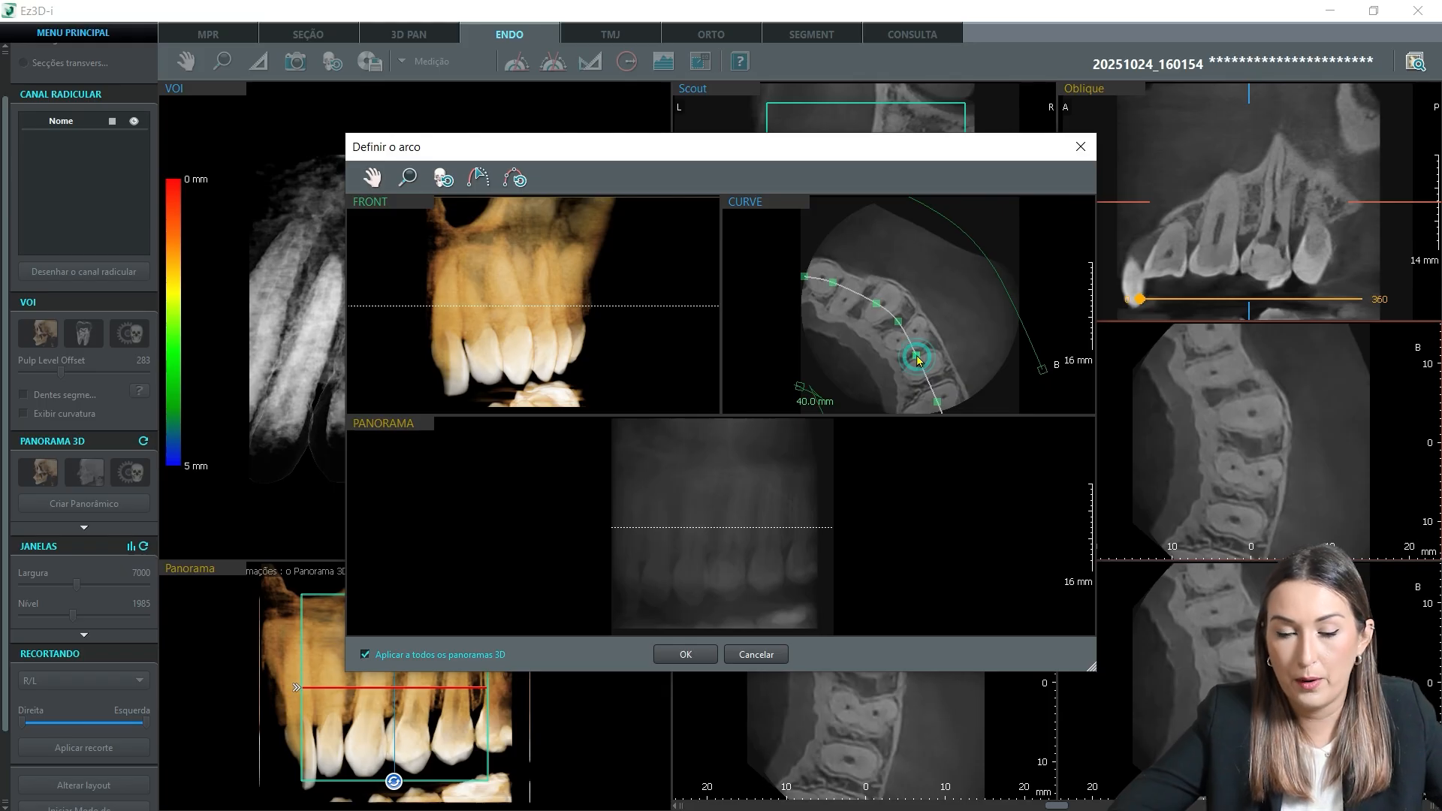
left_click(477, 181)
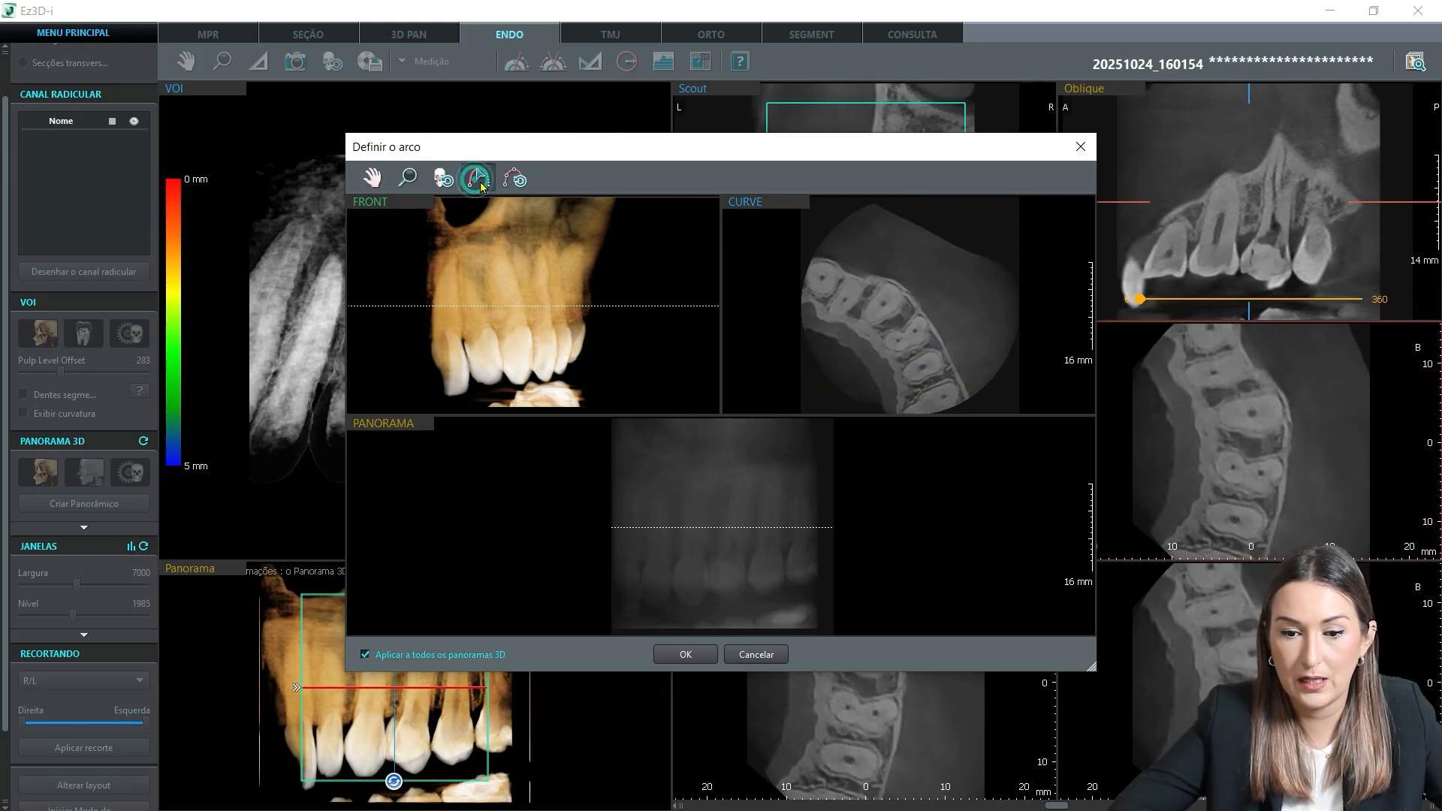
left_click(806, 272)
left_click(880, 309)
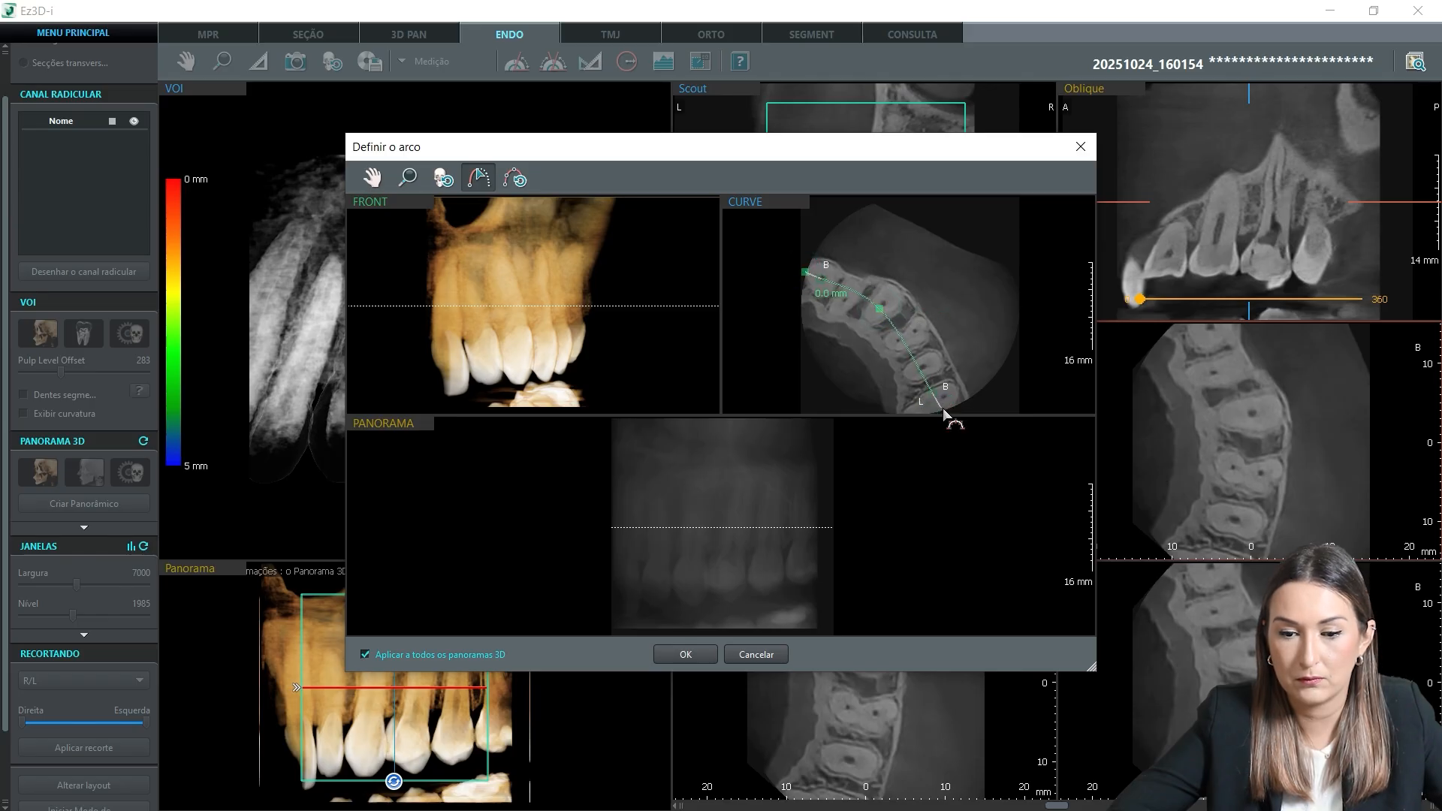
double_click(942, 408)
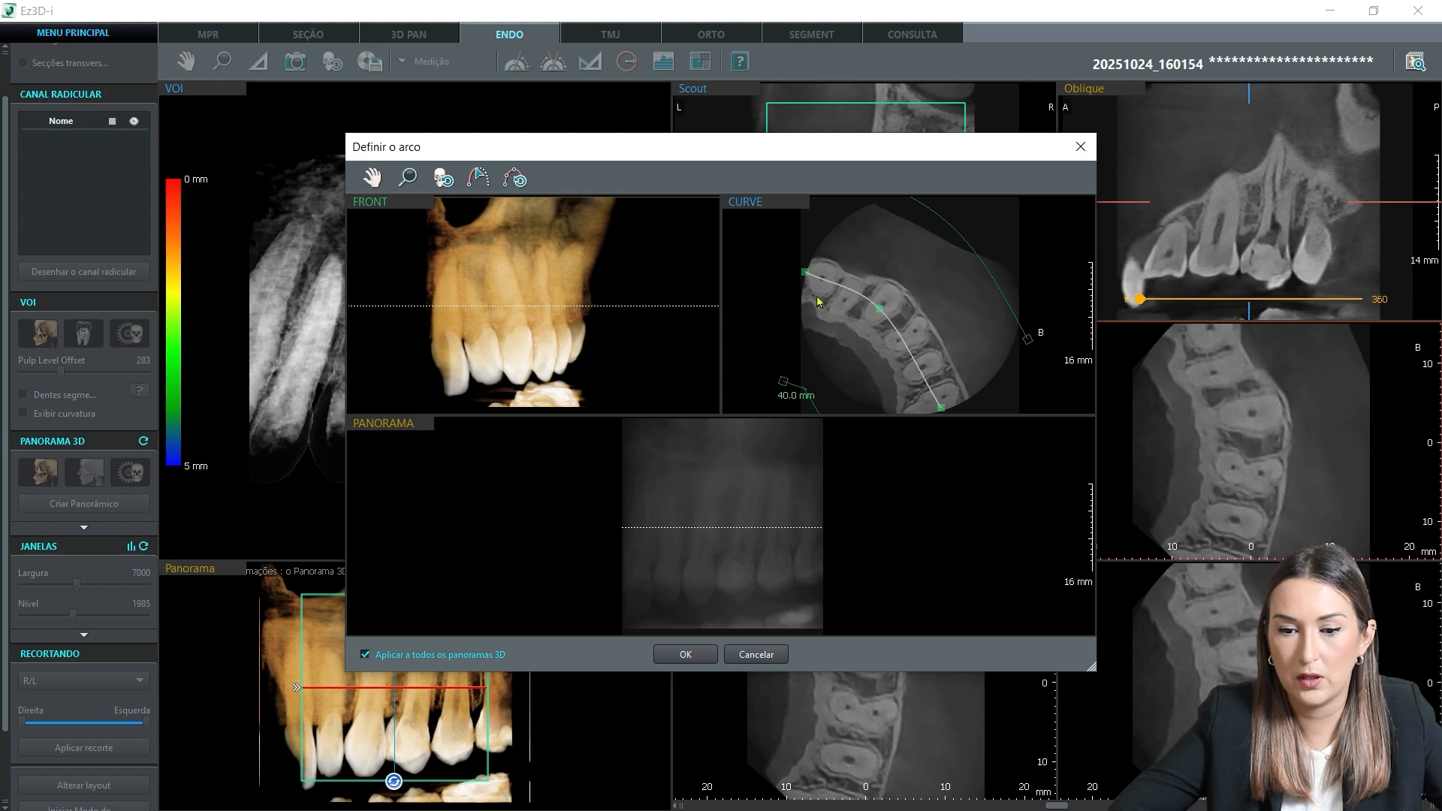
Step: Narrow the arch thickness to about 18.3 mm and create the panorama with it applied to all 3D panoramas
left_click_drag(1028, 342, 991, 360)
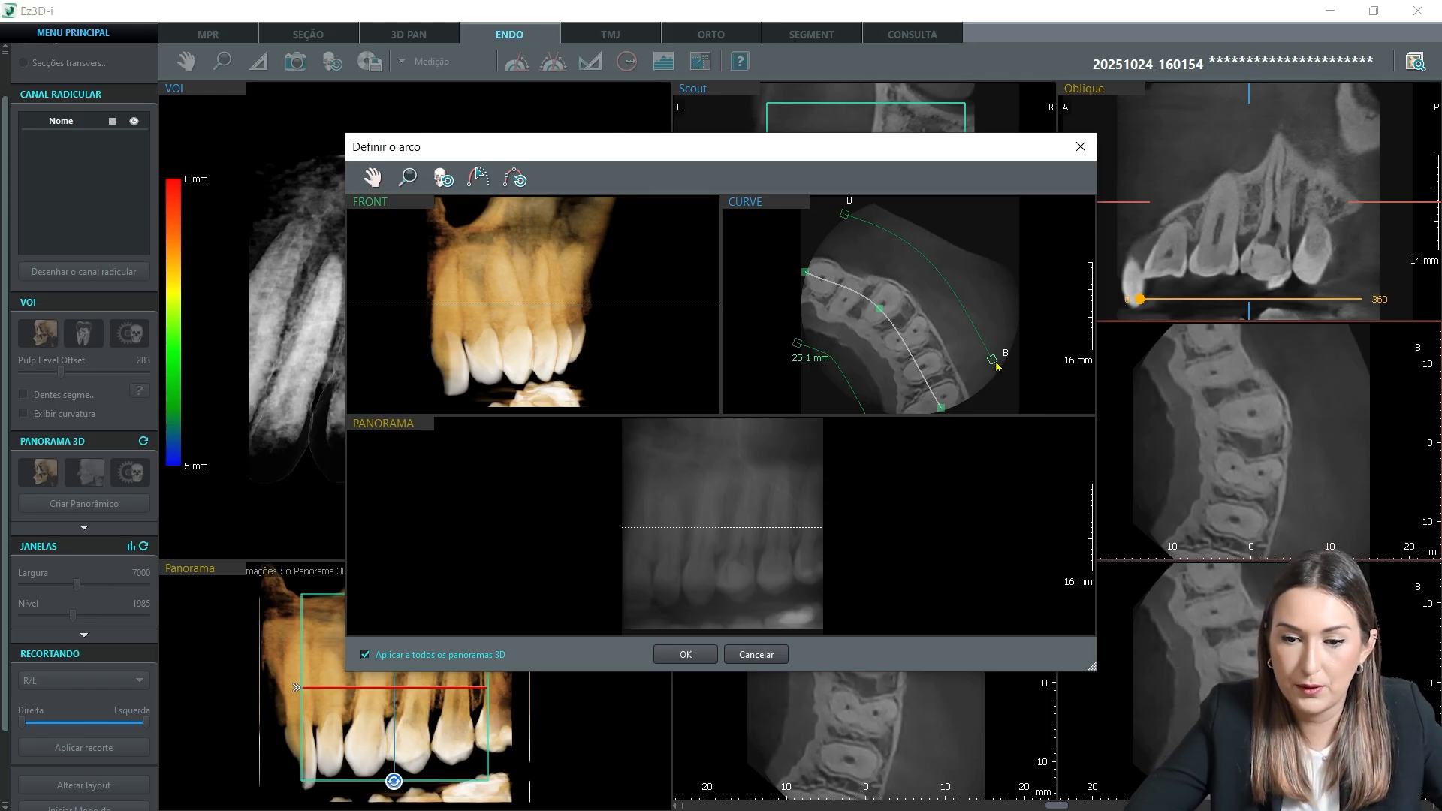
left_click_drag(993, 363, 960, 380)
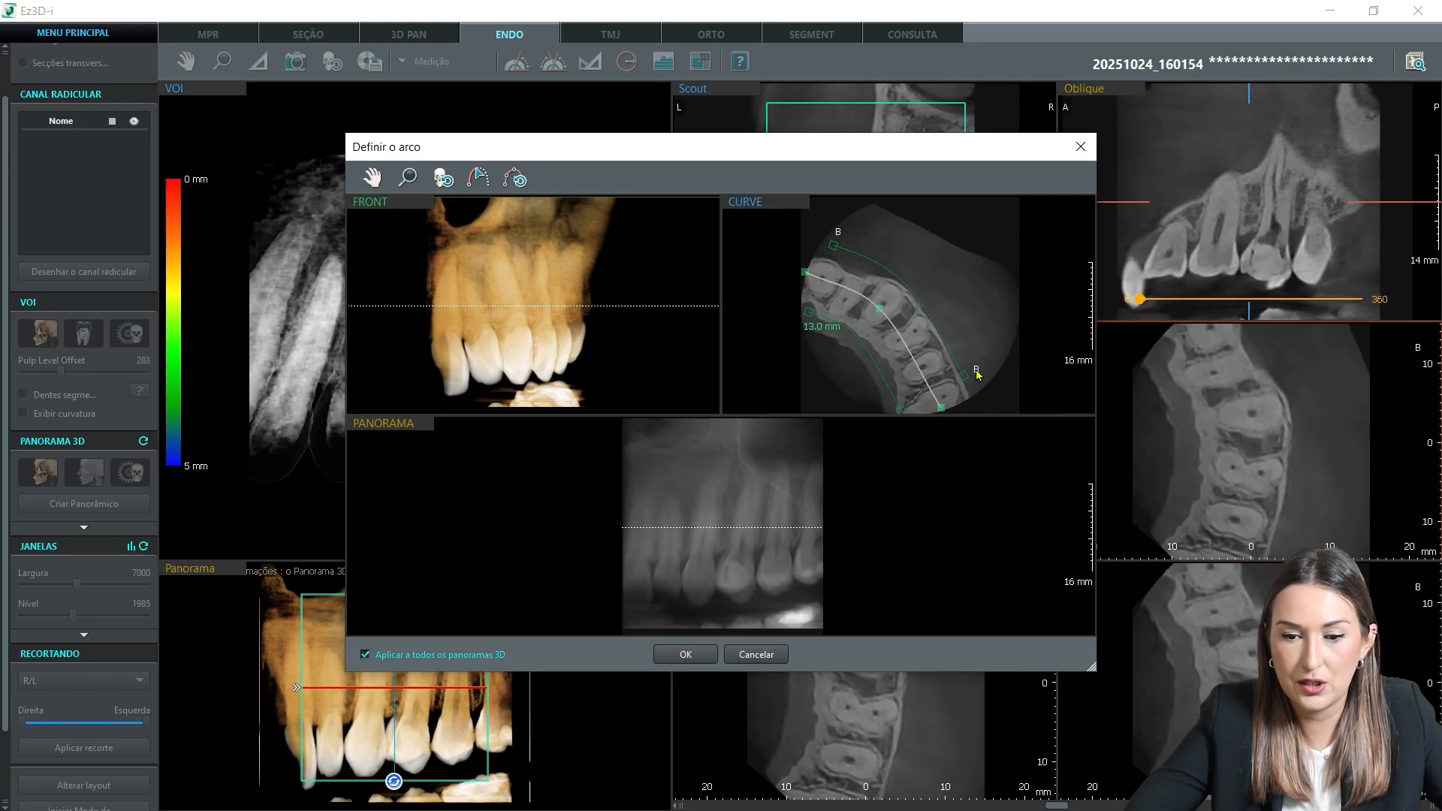
left_click_drag(966, 376, 979, 376)
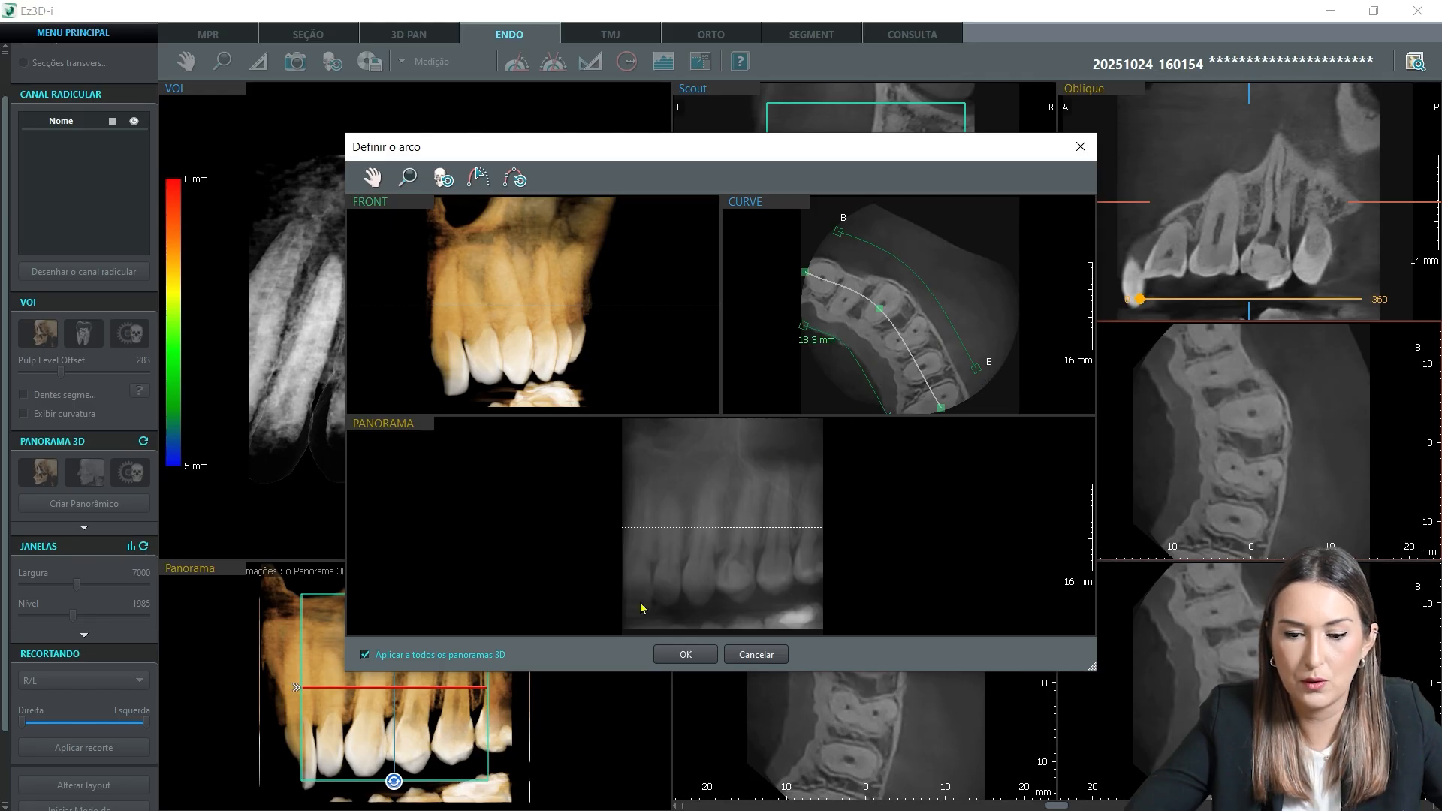
left_click(674, 653)
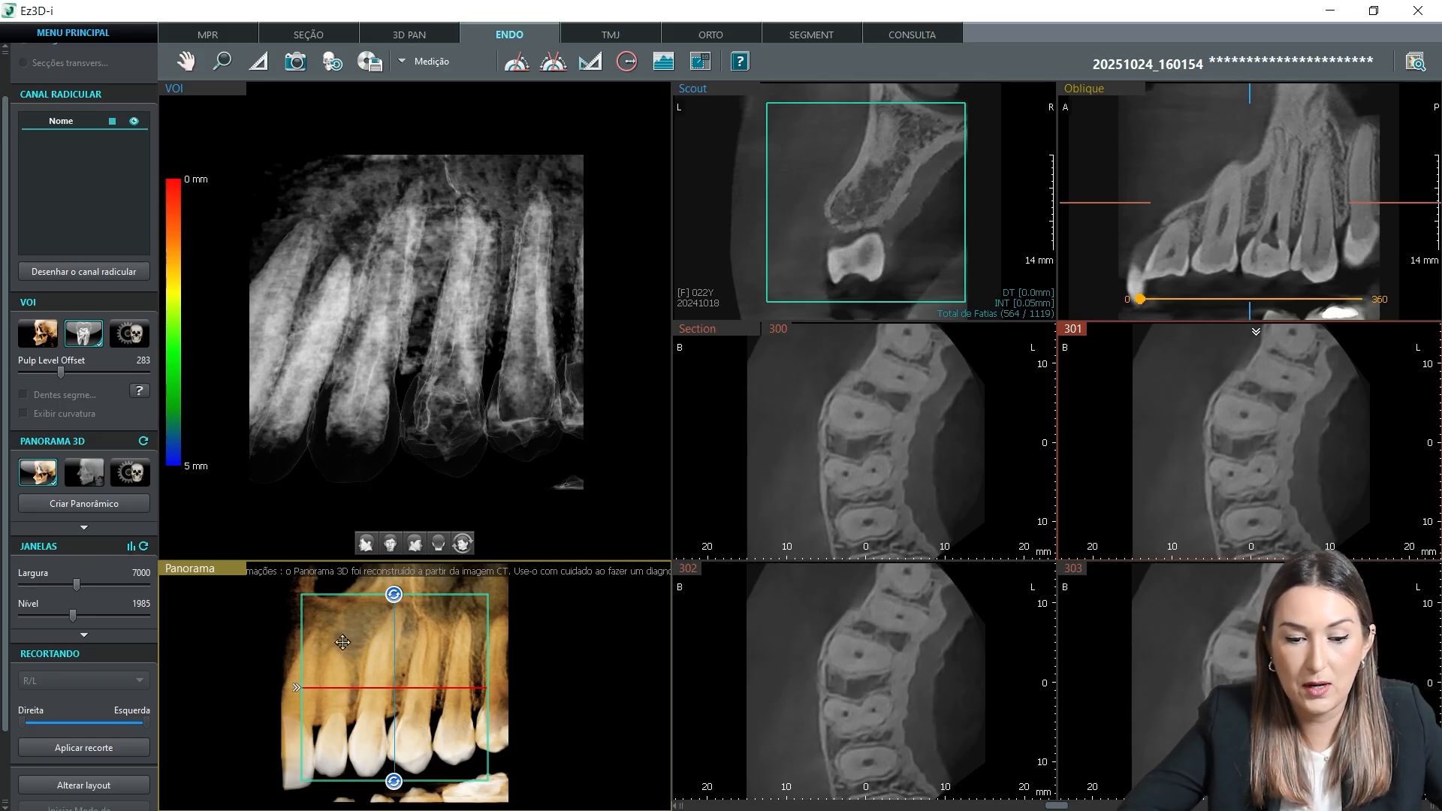
Step: Position the region-of-interest box over the premolar in the panorama and tilt it to follow the tooth's long axis
mouse_move(355, 645)
left_mouse_down()
mouse_move(317, 638)
mouse_move(382, 640)
mouse_move(396, 655)
mouse_move(334, 636)
mouse_move(386, 618)
mouse_move(367, 642)
left_mouse_up()
left_click_drag(419, 597, 432, 607)
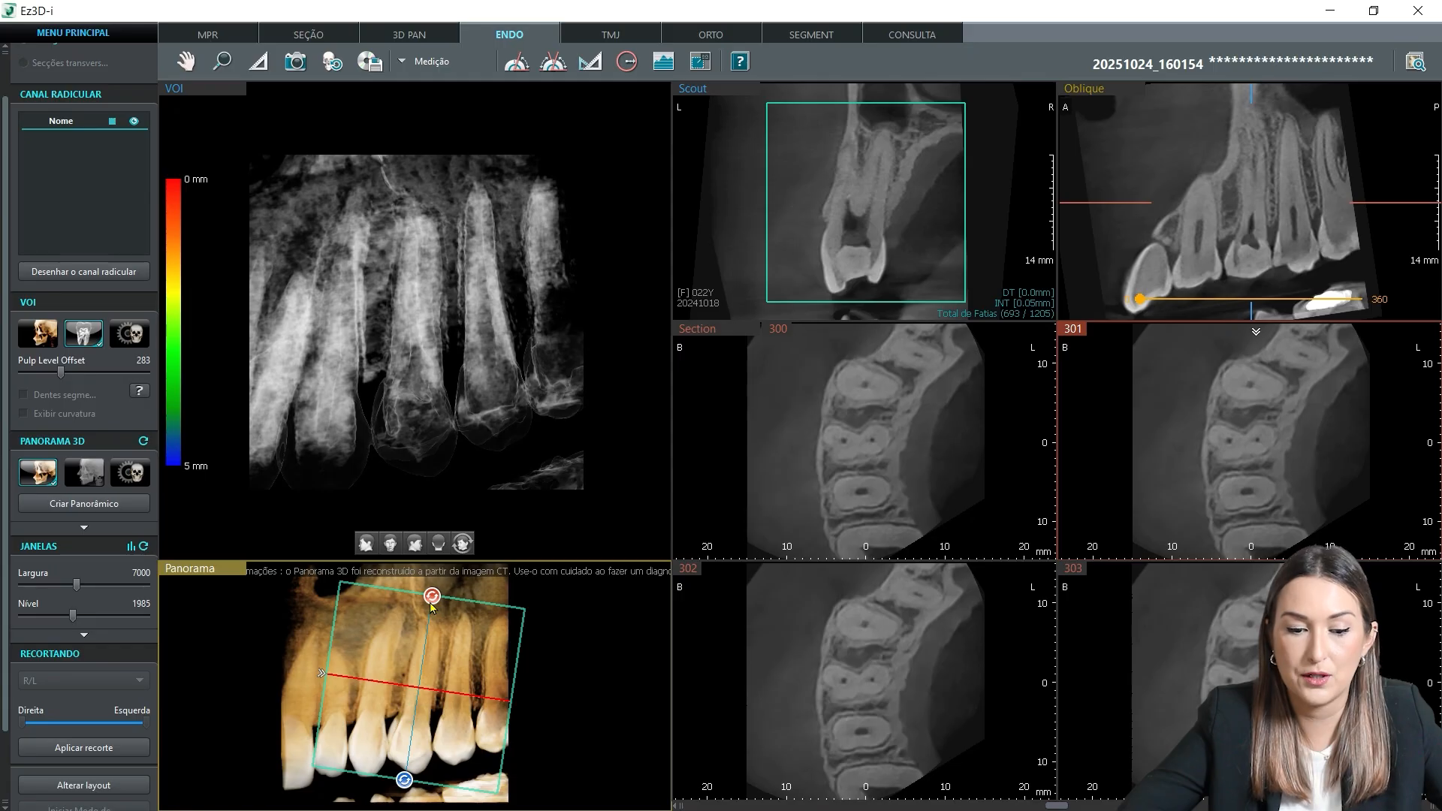
left_click_drag(372, 647, 411, 642)
left_click_drag(444, 786, 452, 788)
left_click_drag(424, 625, 383, 639)
left_click_drag(380, 638, 384, 637)
left_click_drag(419, 793, 410, 790)
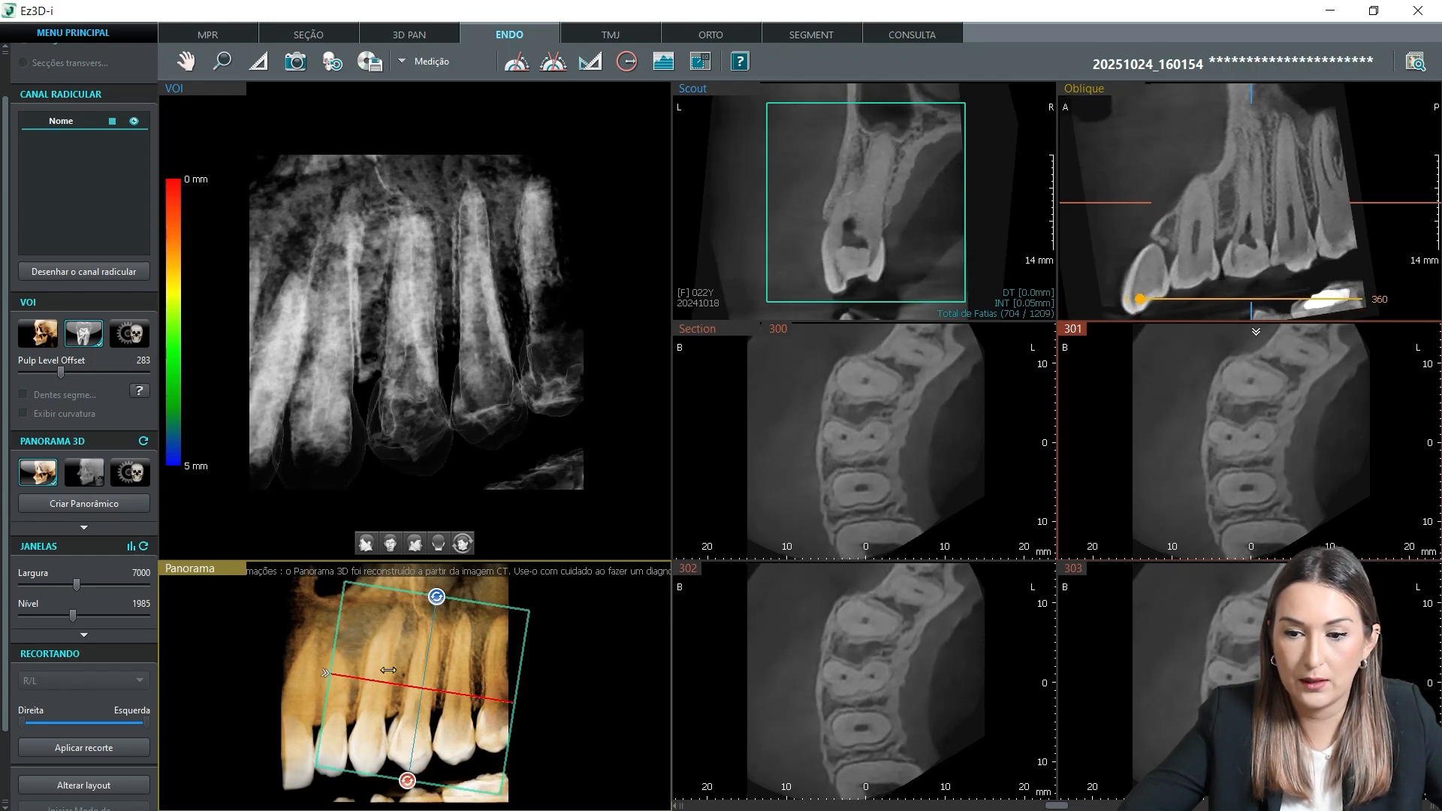
left_click_drag(378, 640, 375, 644)
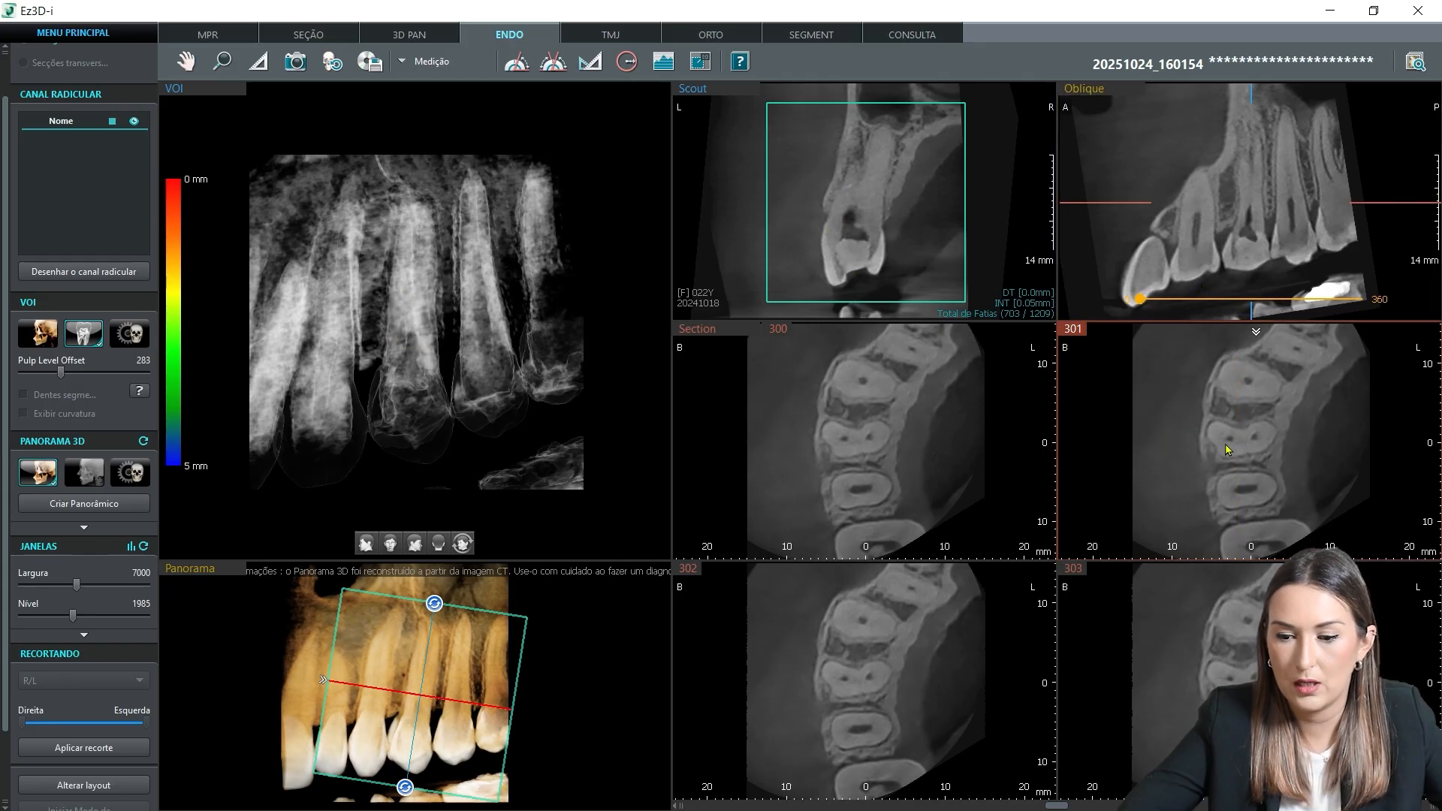
Step: Browse the section slices along the roots of the premolar up to slice 234
scroll(1196, 489, "up", 5)
scroll(1196, 479, "up", 17)
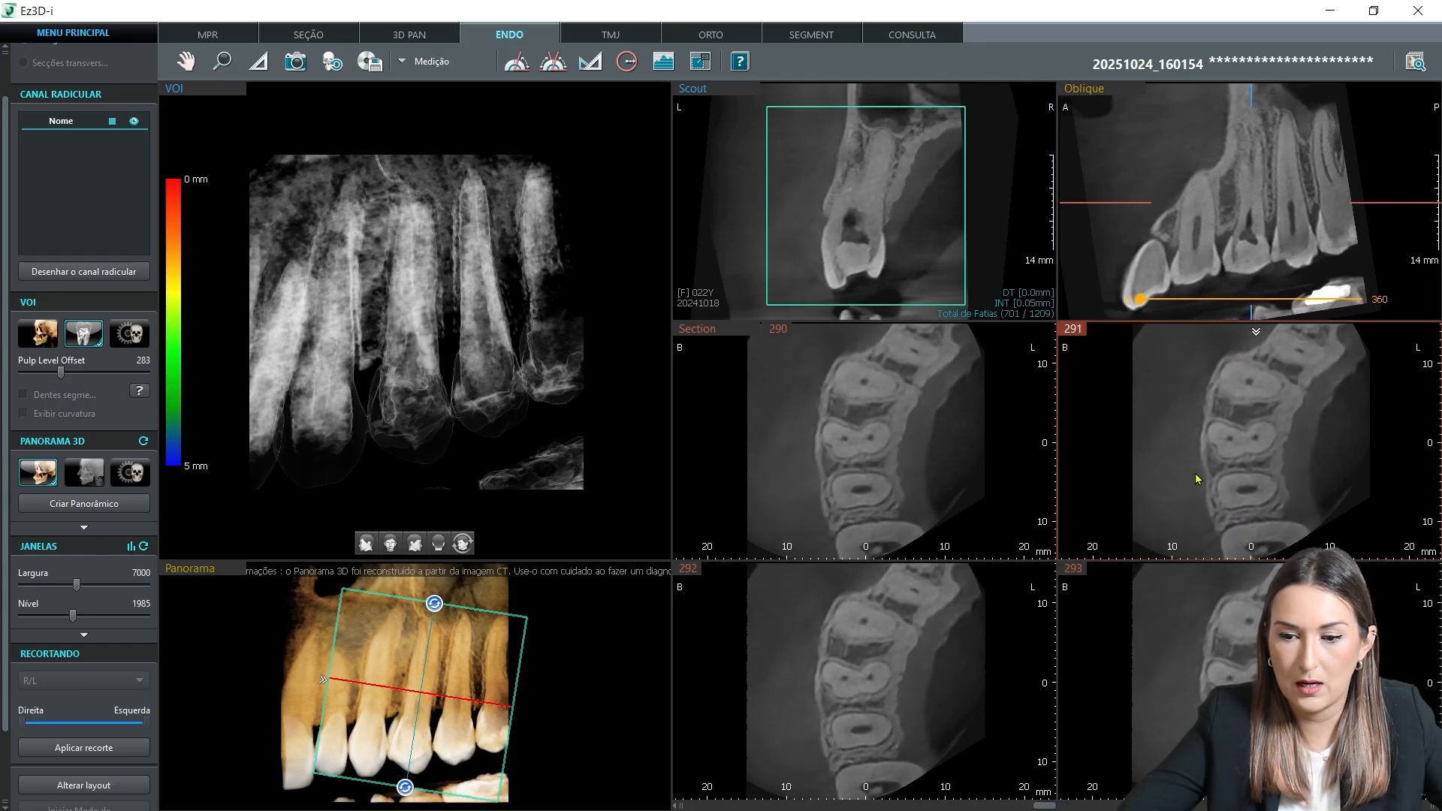
scroll(1197, 479, "up", 20)
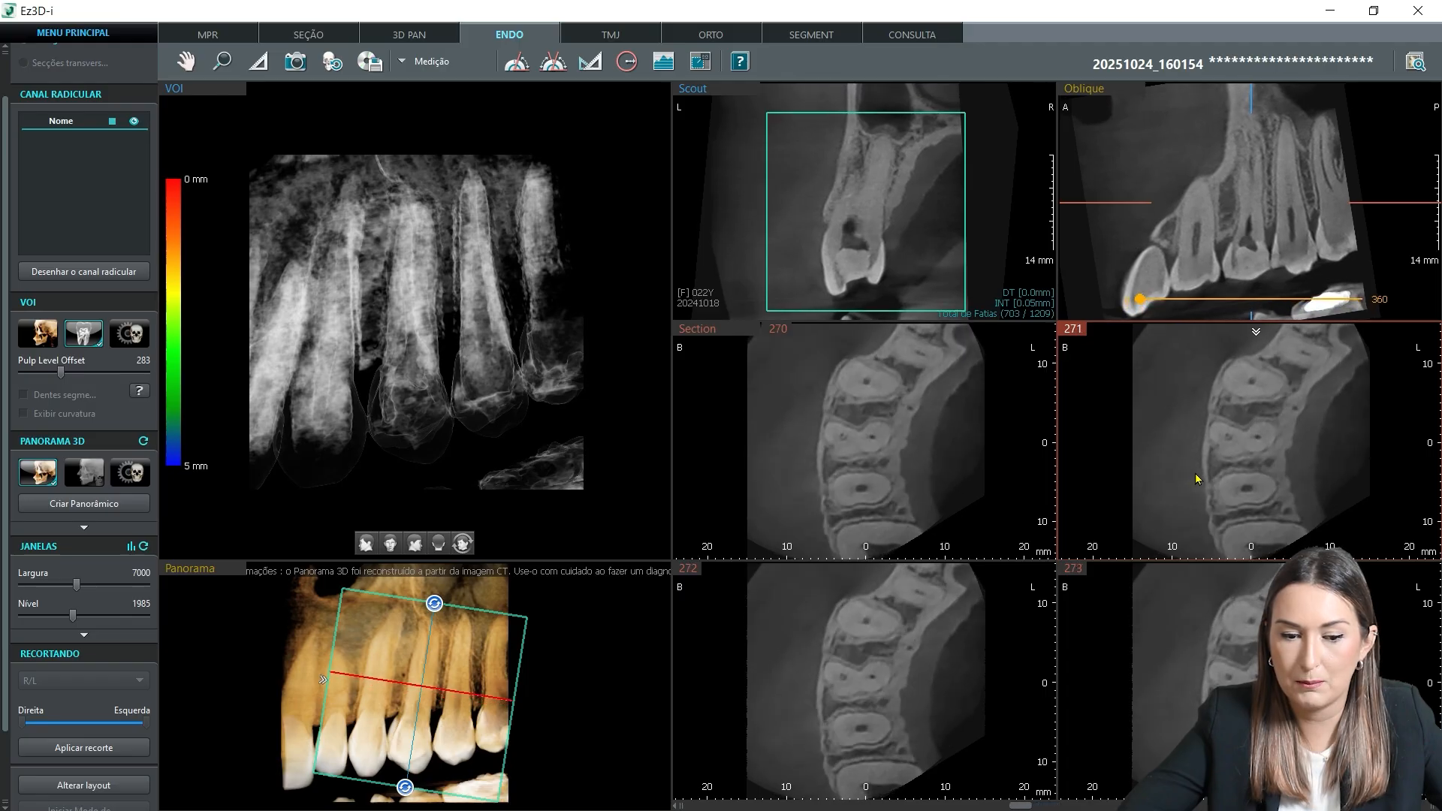
scroll(1197, 478, "up", 20)
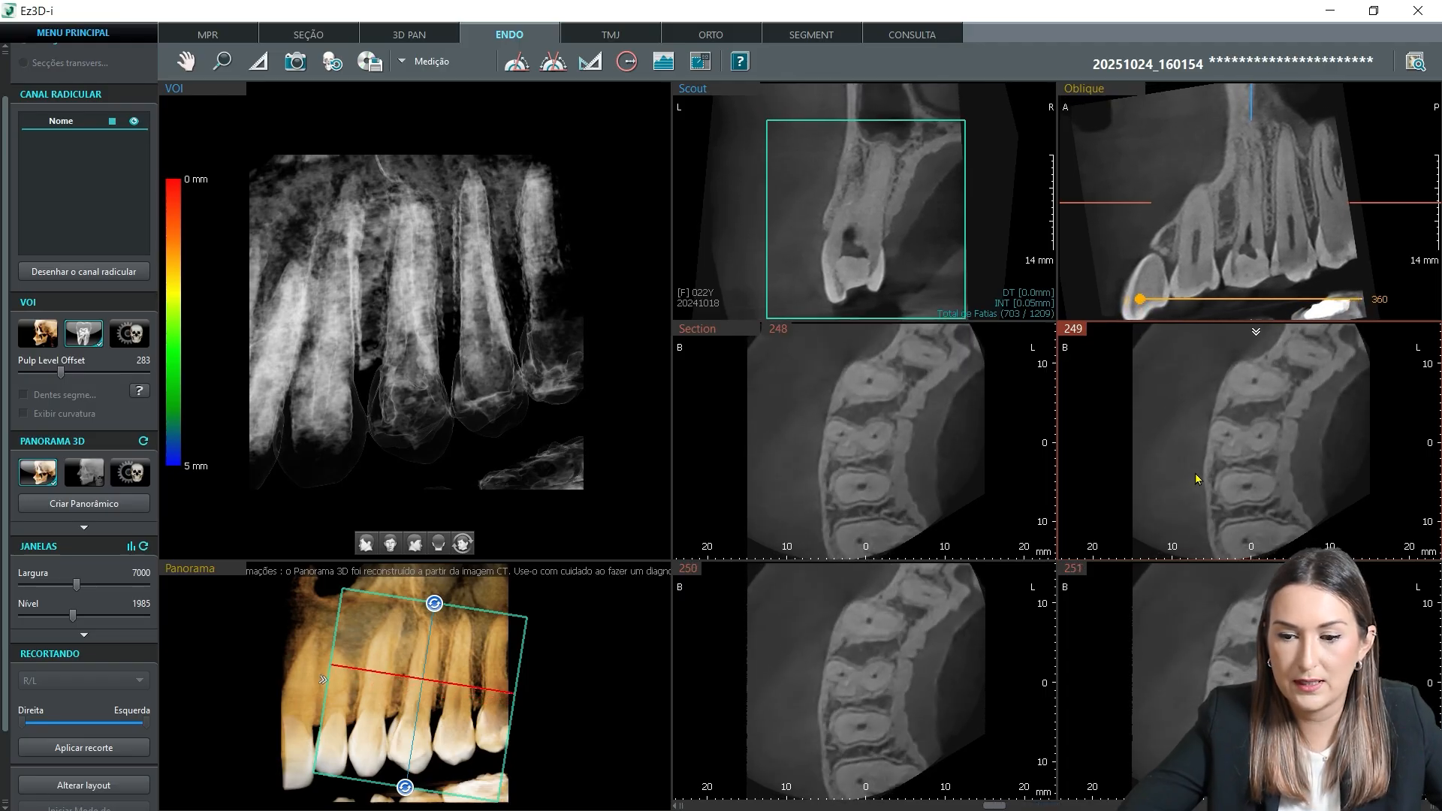
scroll(1204, 474, "up", 1)
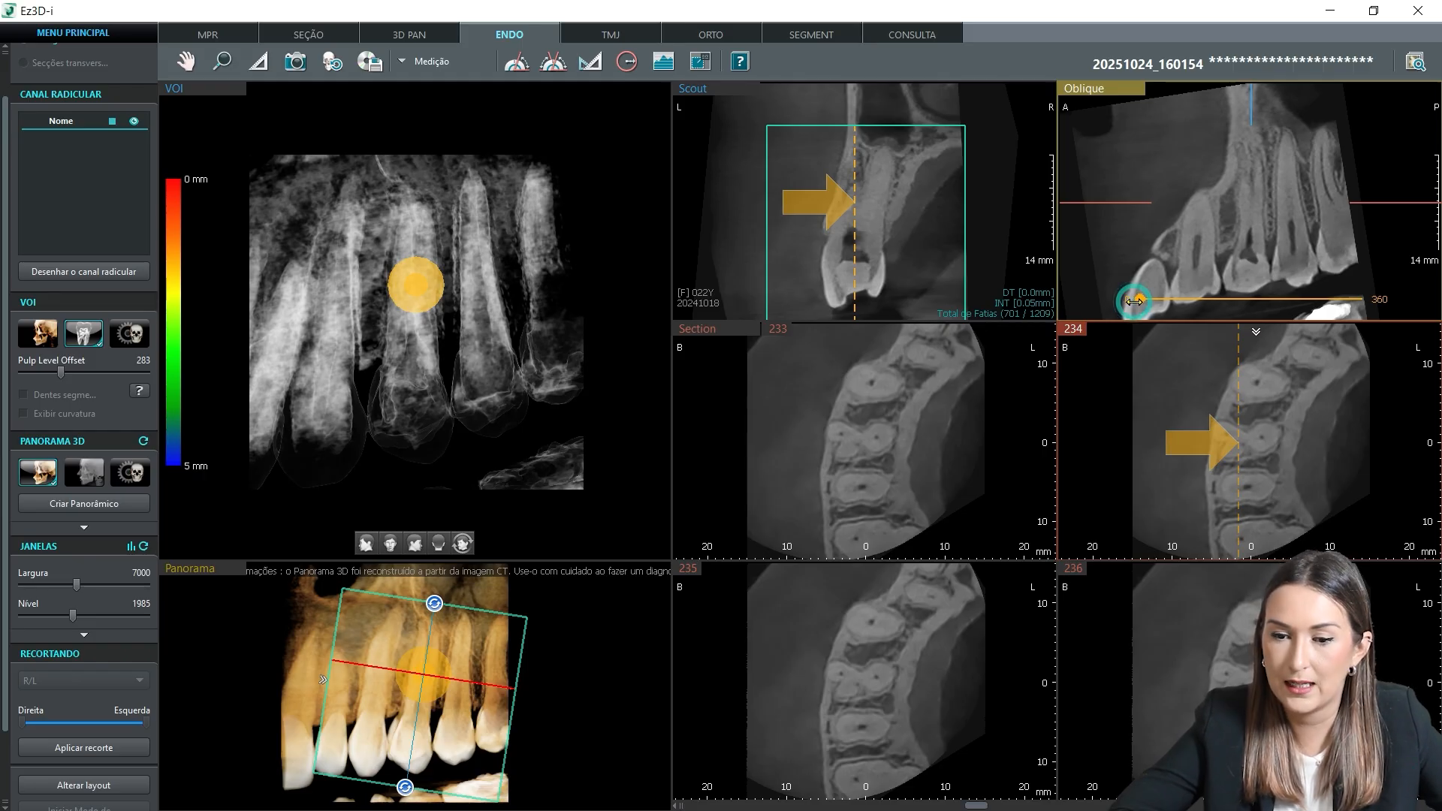
Step: Rotate the oblique plane slightly around the tooth and flip the section views horizontally
left_click_drag(1140, 301, 1143, 302)
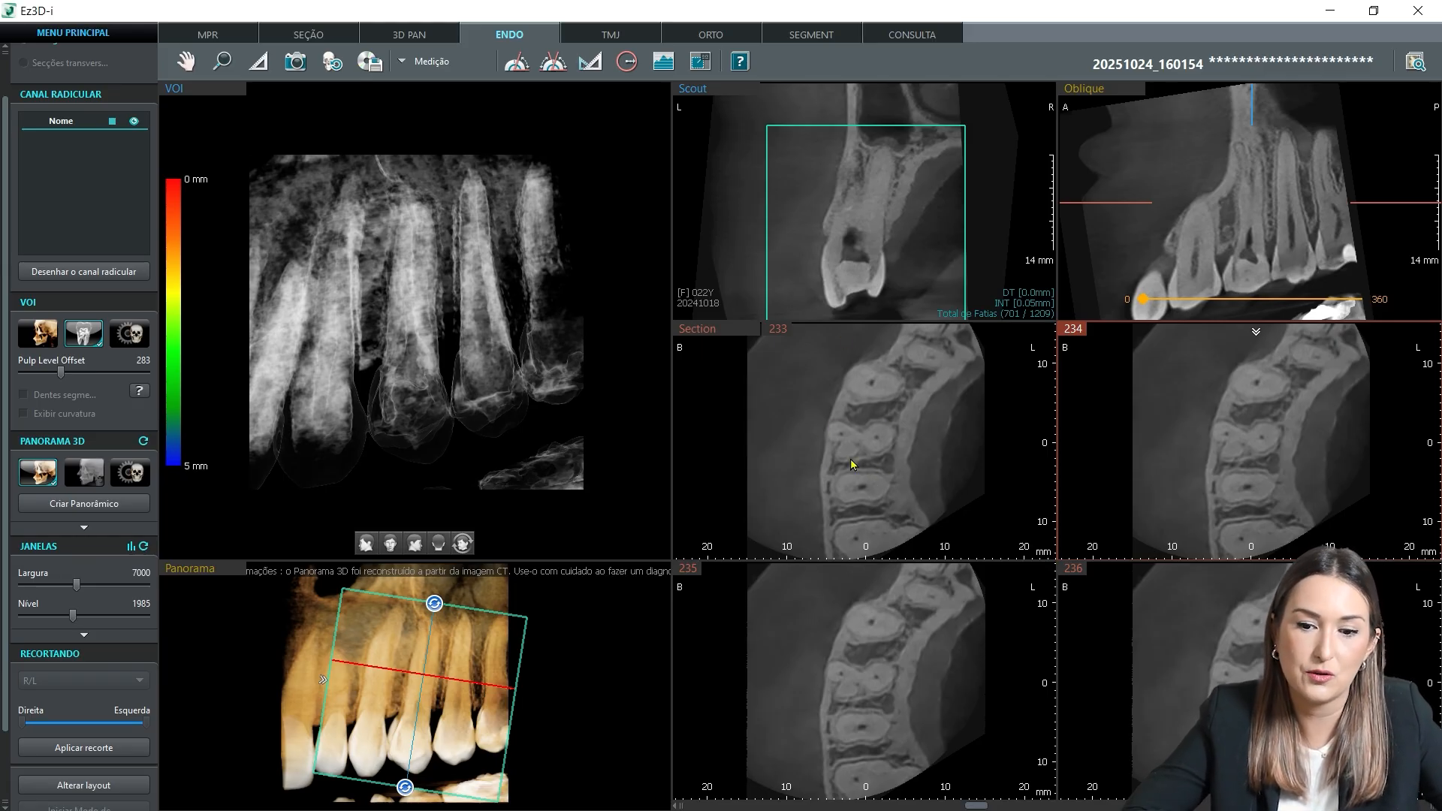
right_click(885, 388)
left_click(932, 453)
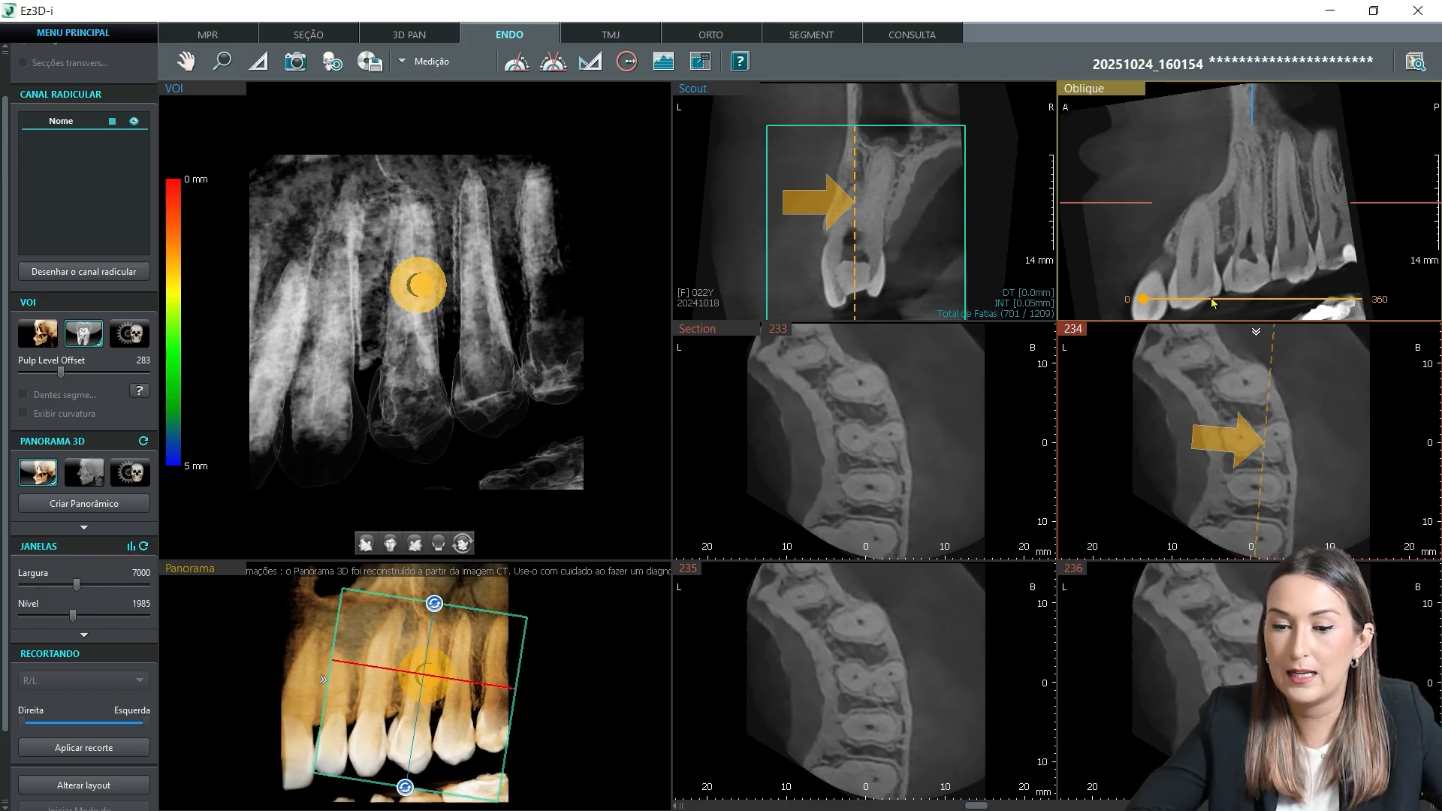
Step: Examine the premolar's roots and canals by browsing back and forth through the oblique slices
scroll(1197, 187, "down", 4)
scroll(1196, 187, "up", 7)
scroll(1197, 191, "down", 6)
scroll(1197, 191, "up", 4)
scroll(1196, 192, "up", 5)
scroll(1196, 192, "up", 5)
scroll(1197, 196, "down", 5)
scroll(1197, 218, "down", 3)
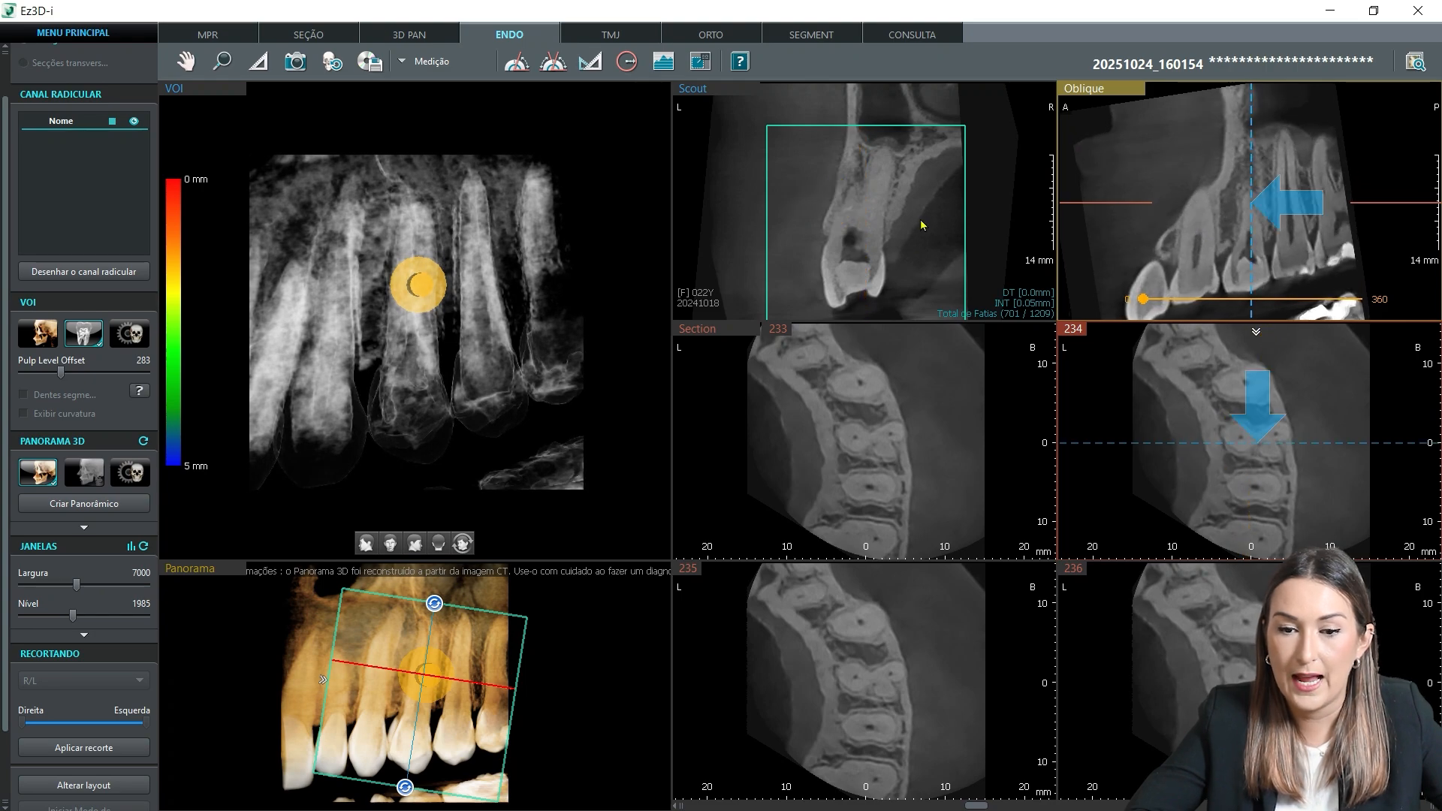
Step: Examine the premolar in cross-section by browsing back and forth through the Scout slices
left_click(910, 257)
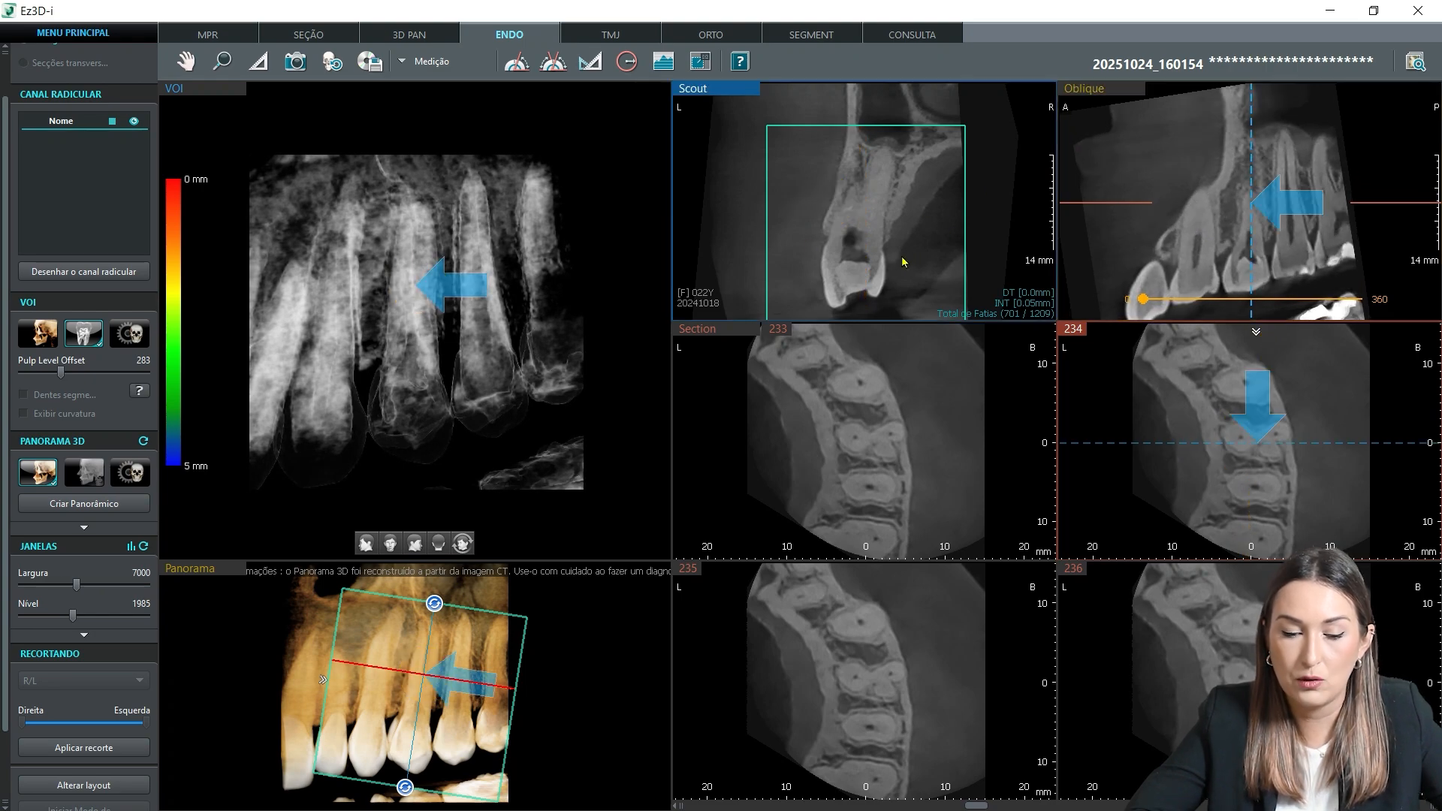
scroll(736, 225, "up", 4)
scroll(748, 186, "up", 10)
scroll(748, 186, "down", 6)
scroll(748, 186, "down", 12)
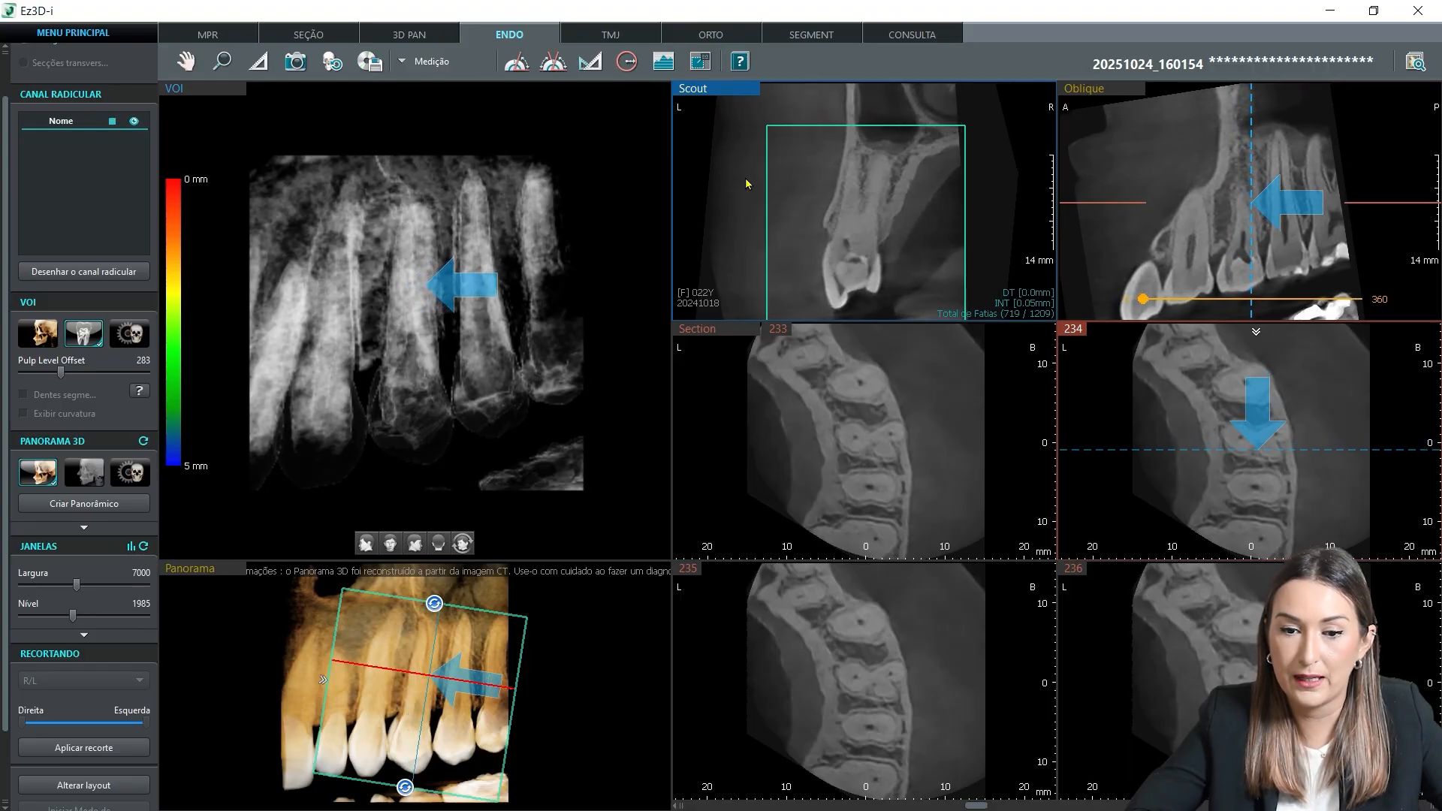
scroll(747, 184, "up", 2)
scroll(747, 183, "up", 7)
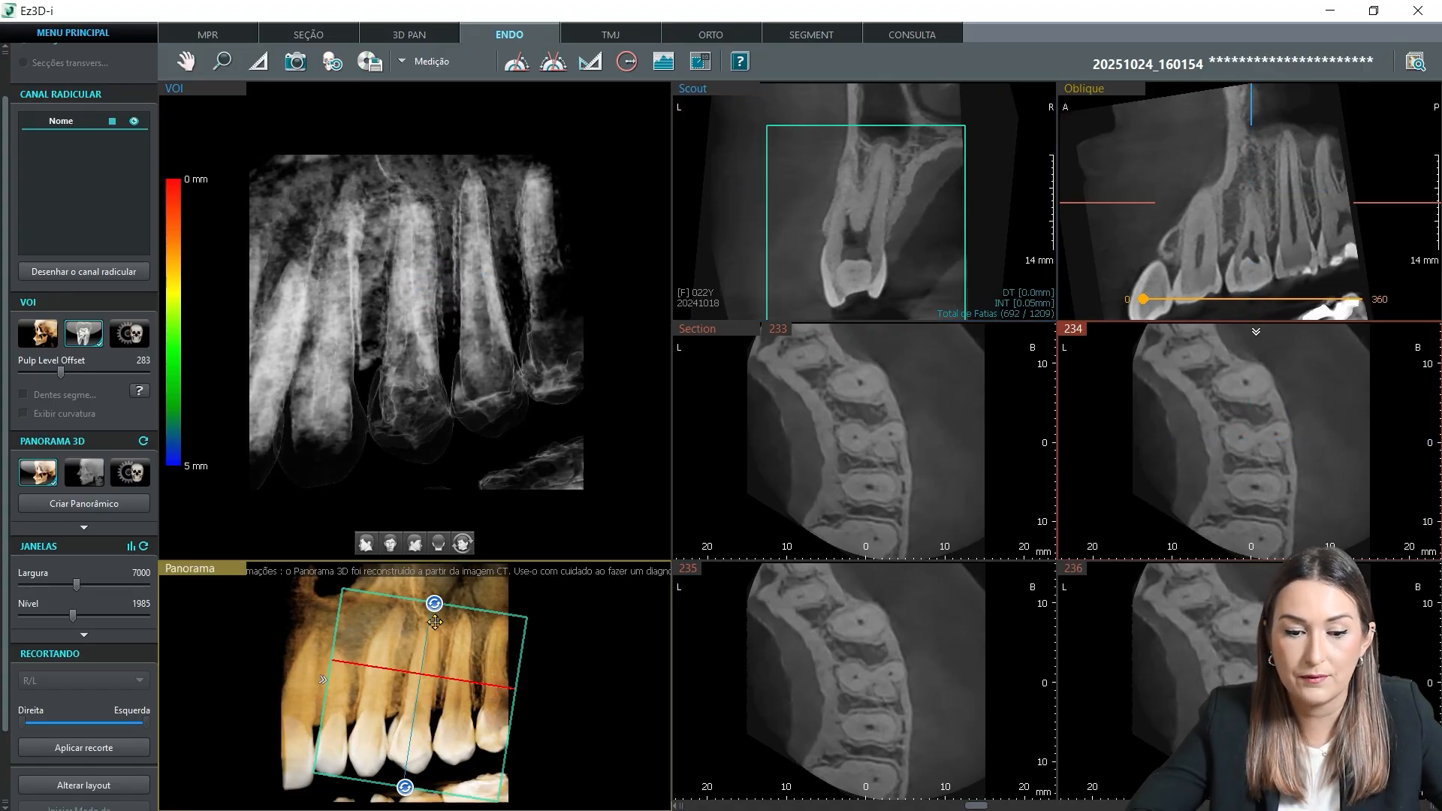
Step: Fine-tune the position and tilt of the region-of-interest box on the premolar in the panorama
left_click_drag(433, 665, 435, 662)
left_click_drag(436, 603, 434, 610)
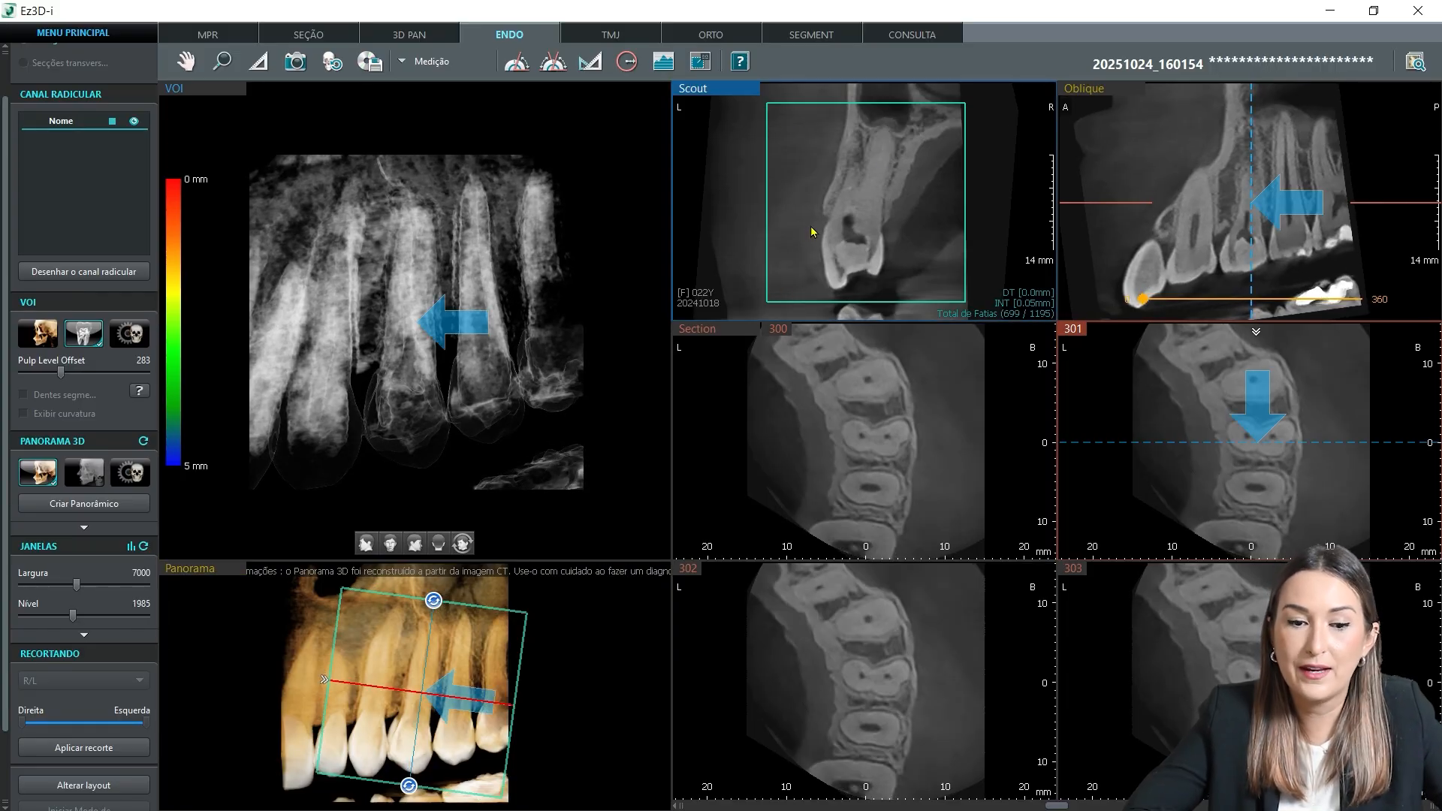
Step: Examine the realigned premolar through neighbouring section, oblique and Scout slices
scroll(904, 472, "up", 1)
scroll(905, 473, "down", 2)
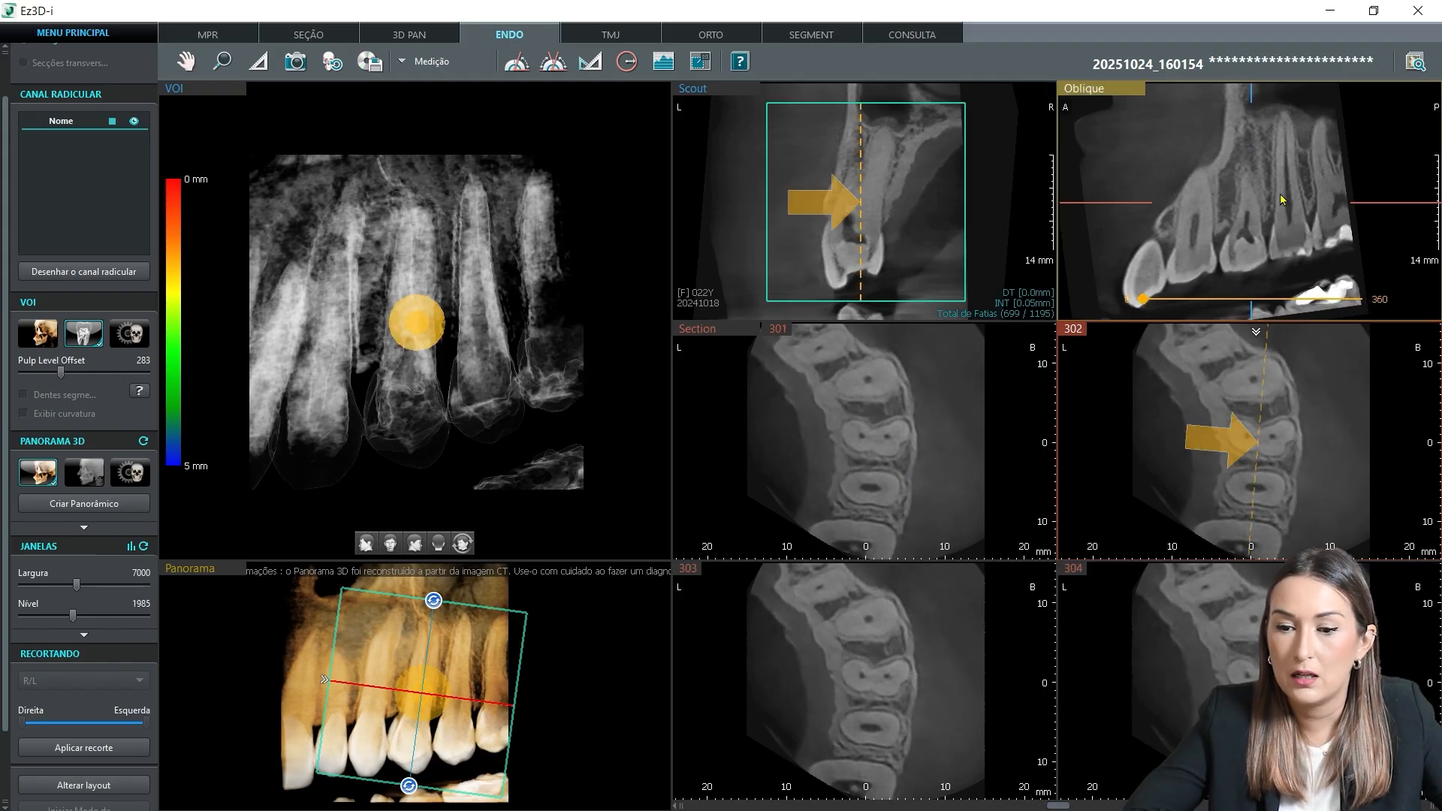
scroll(1244, 184, "down", 3)
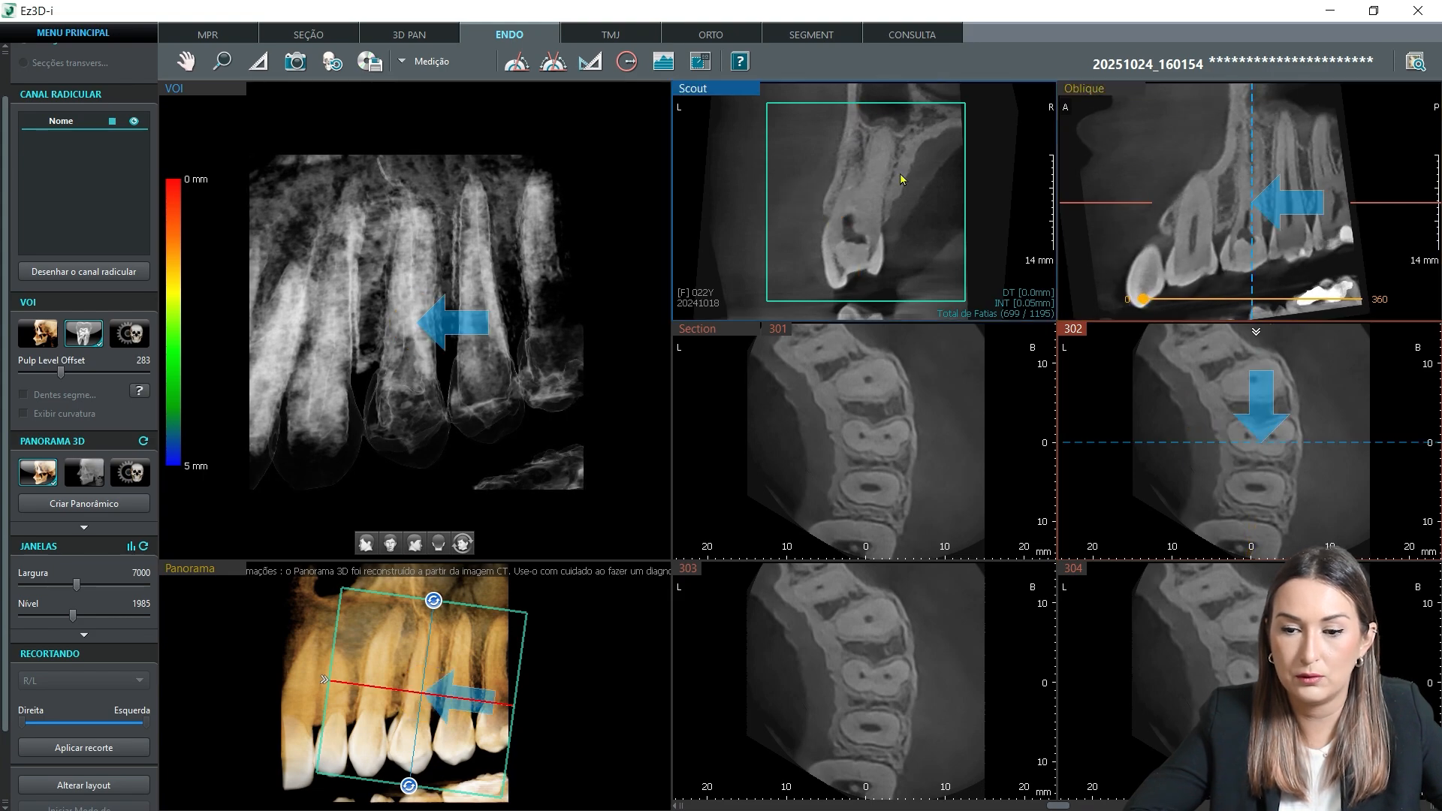
scroll(900, 172, "up", 4)
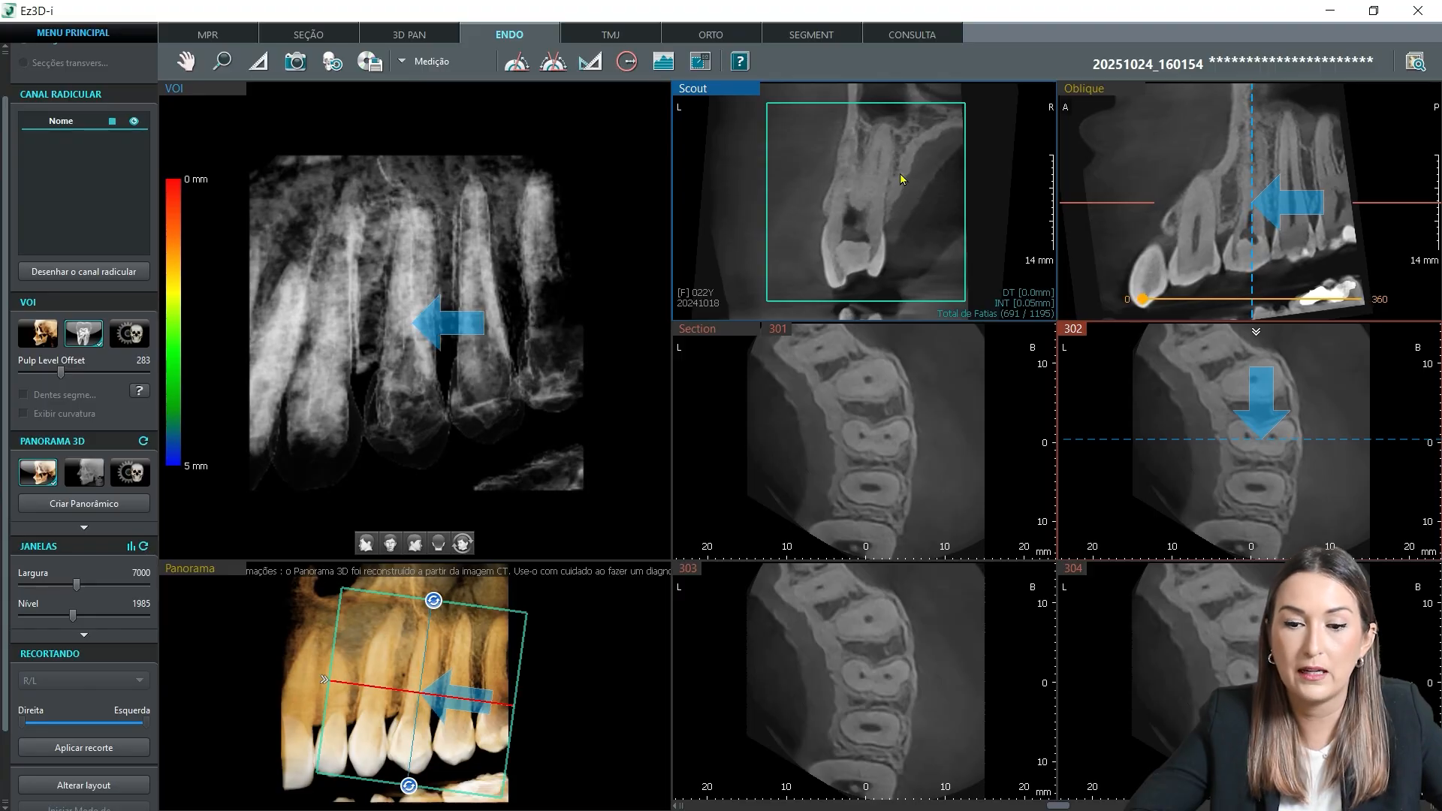
Step: Examine the premolar's crown and root canals by browsing through the Scout and Oblique slices
scroll(902, 178, "down", 2)
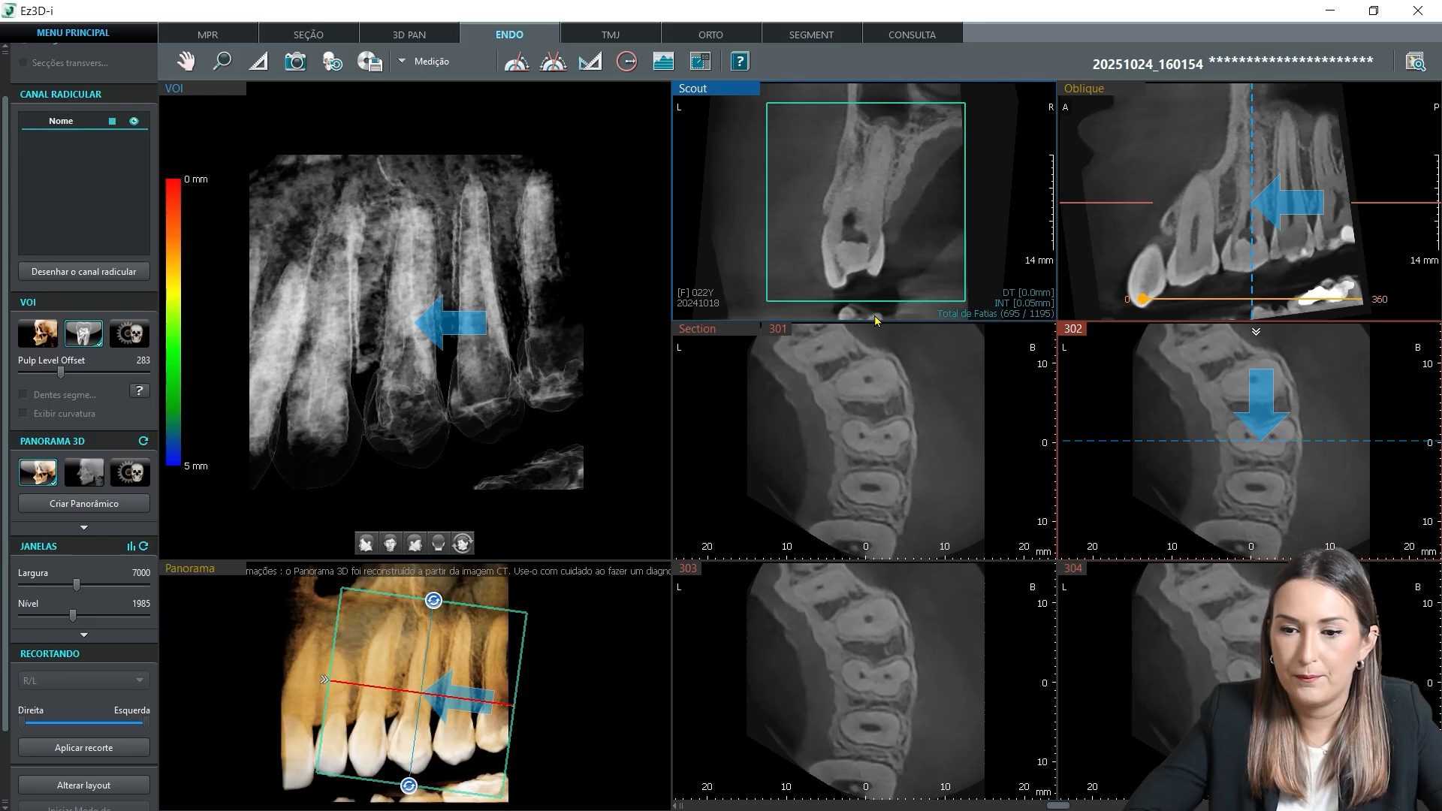
scroll(1184, 233, "down", 5)
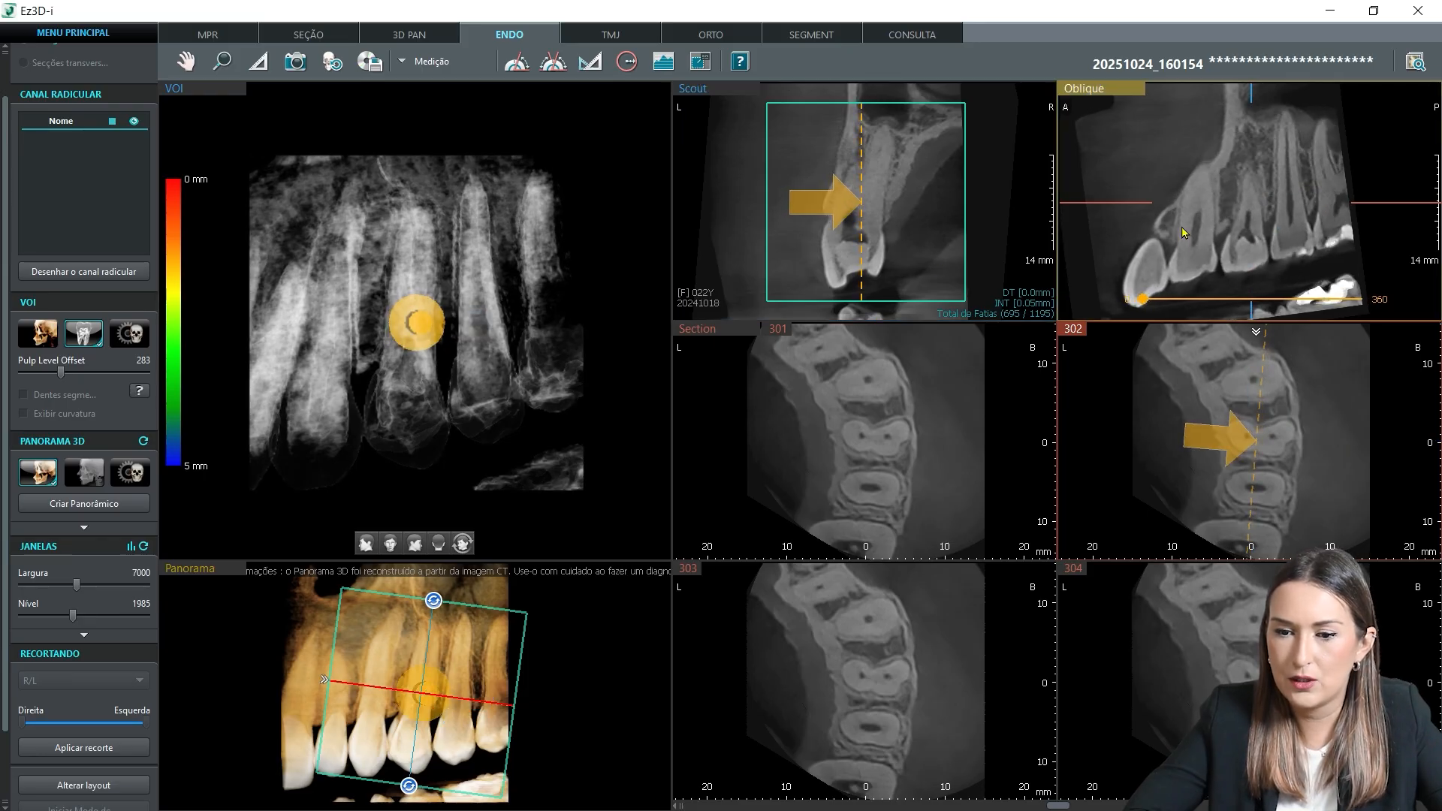
scroll(1190, 233, "down", 2)
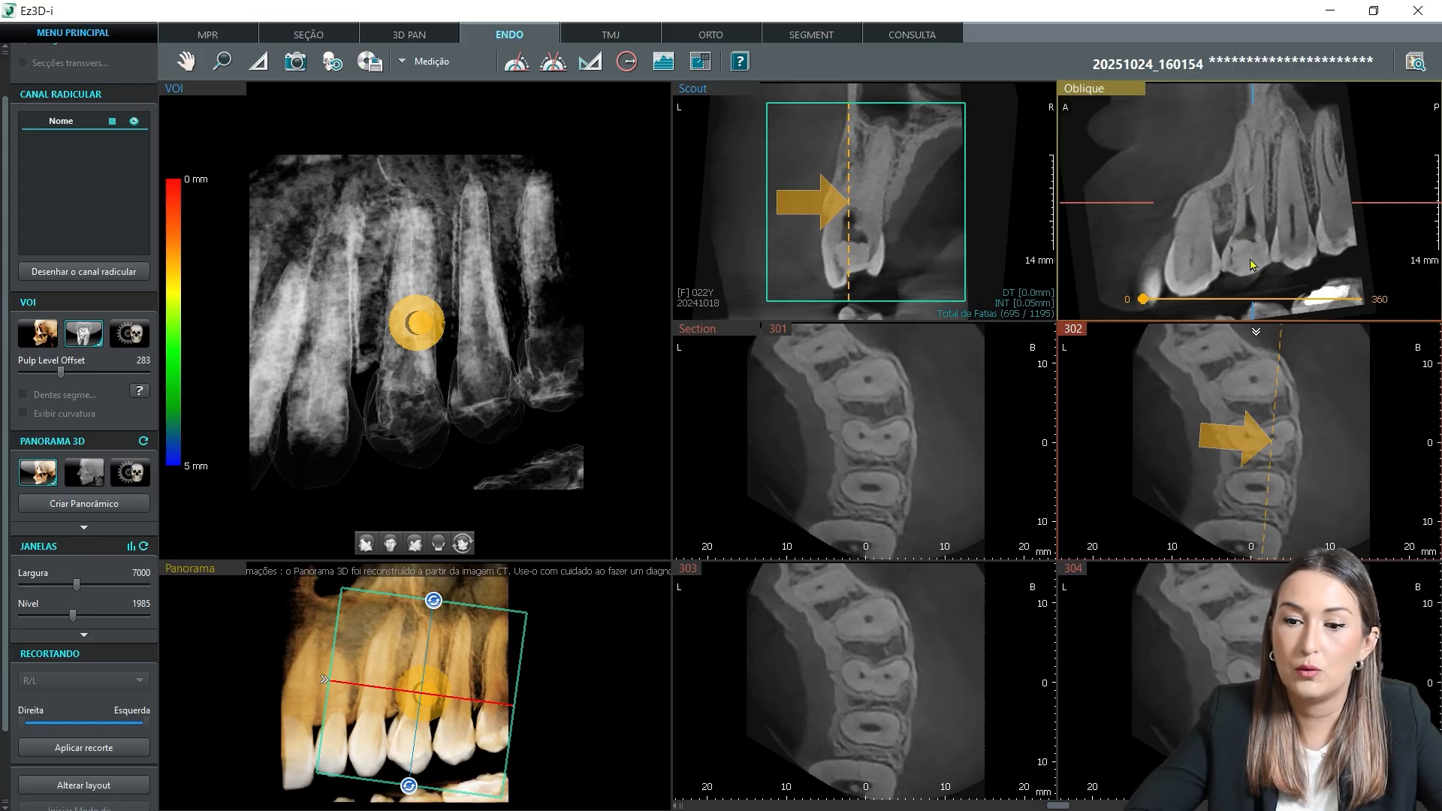
scroll(1250, 260, "down", 5)
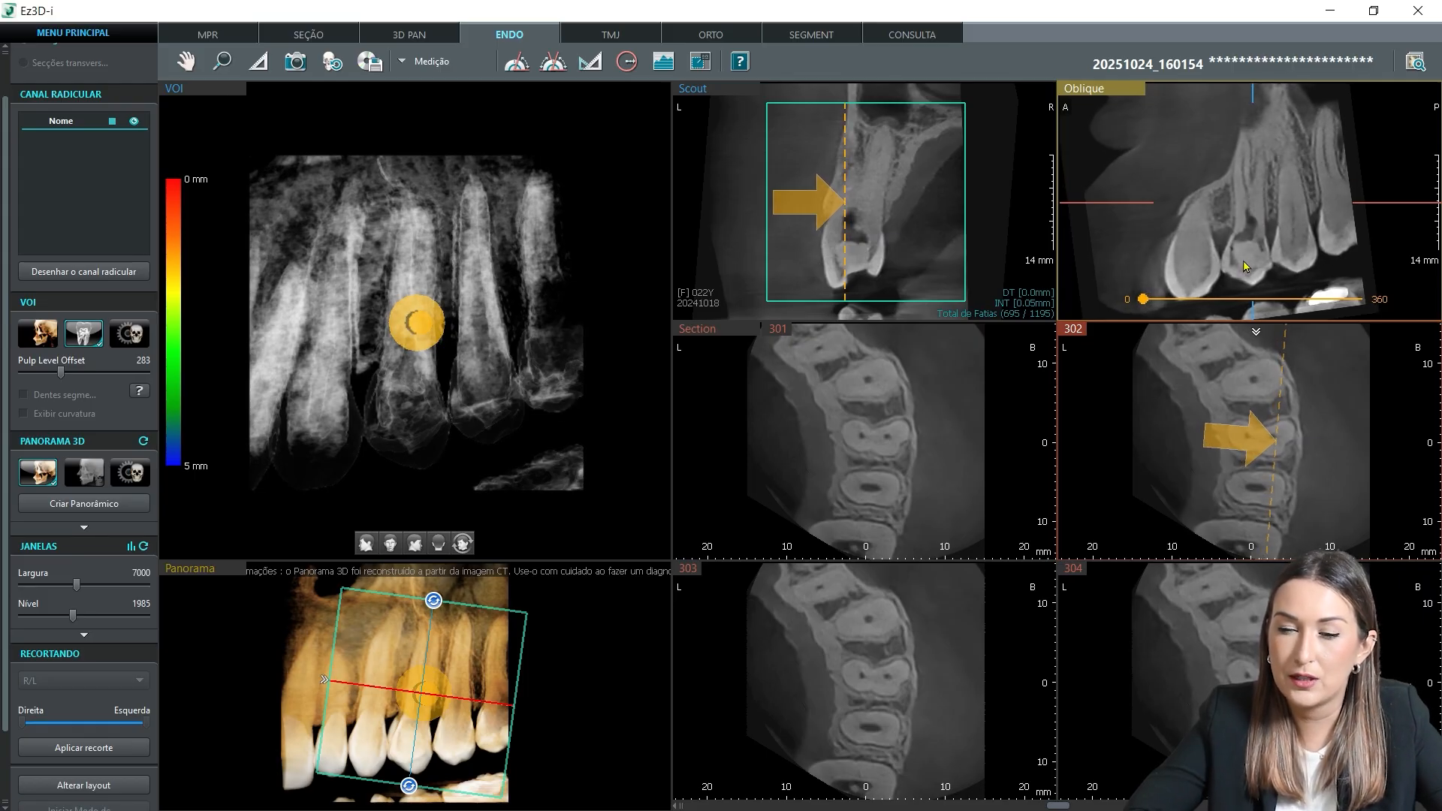
scroll(1245, 265, "down", 3)
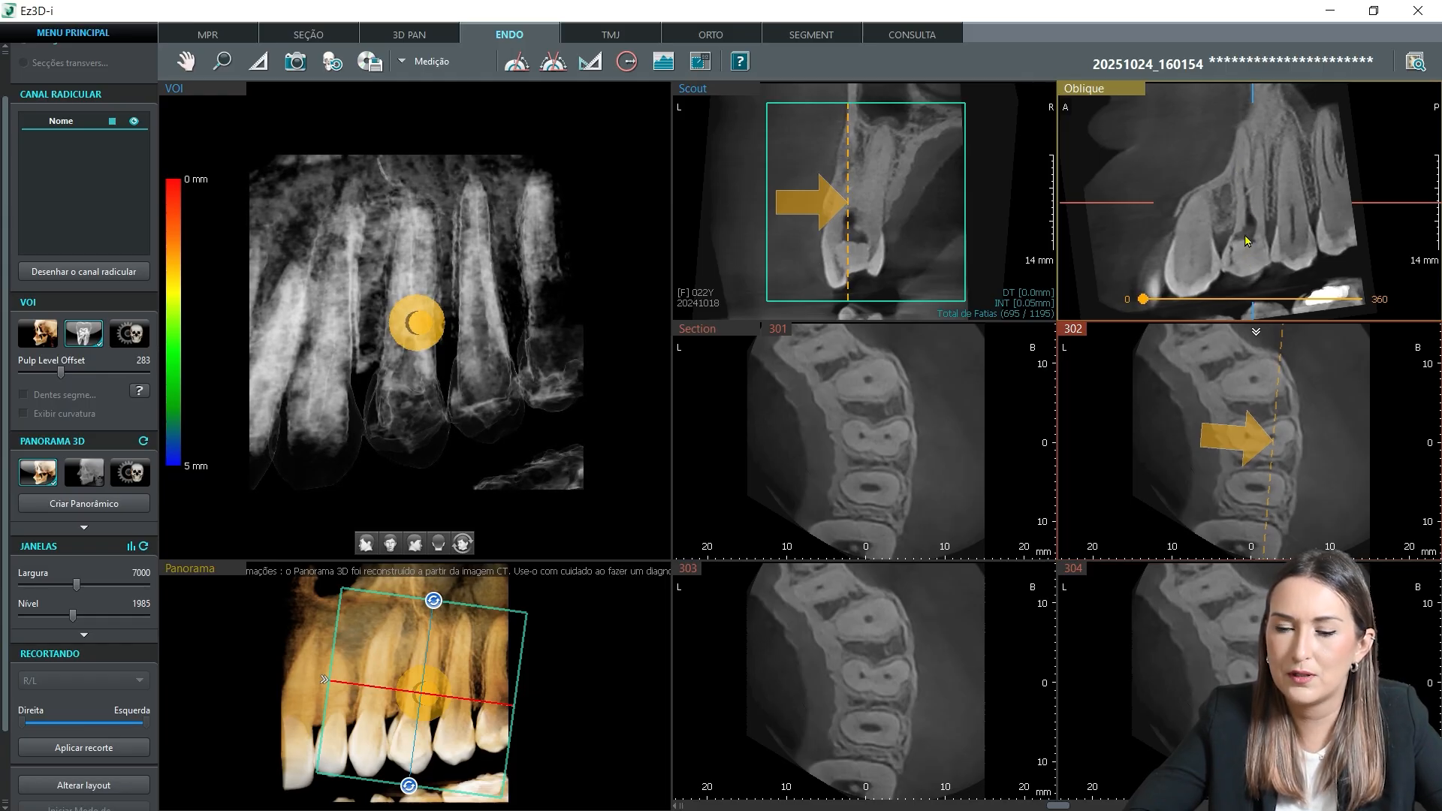
scroll(1246, 241, "down", 4)
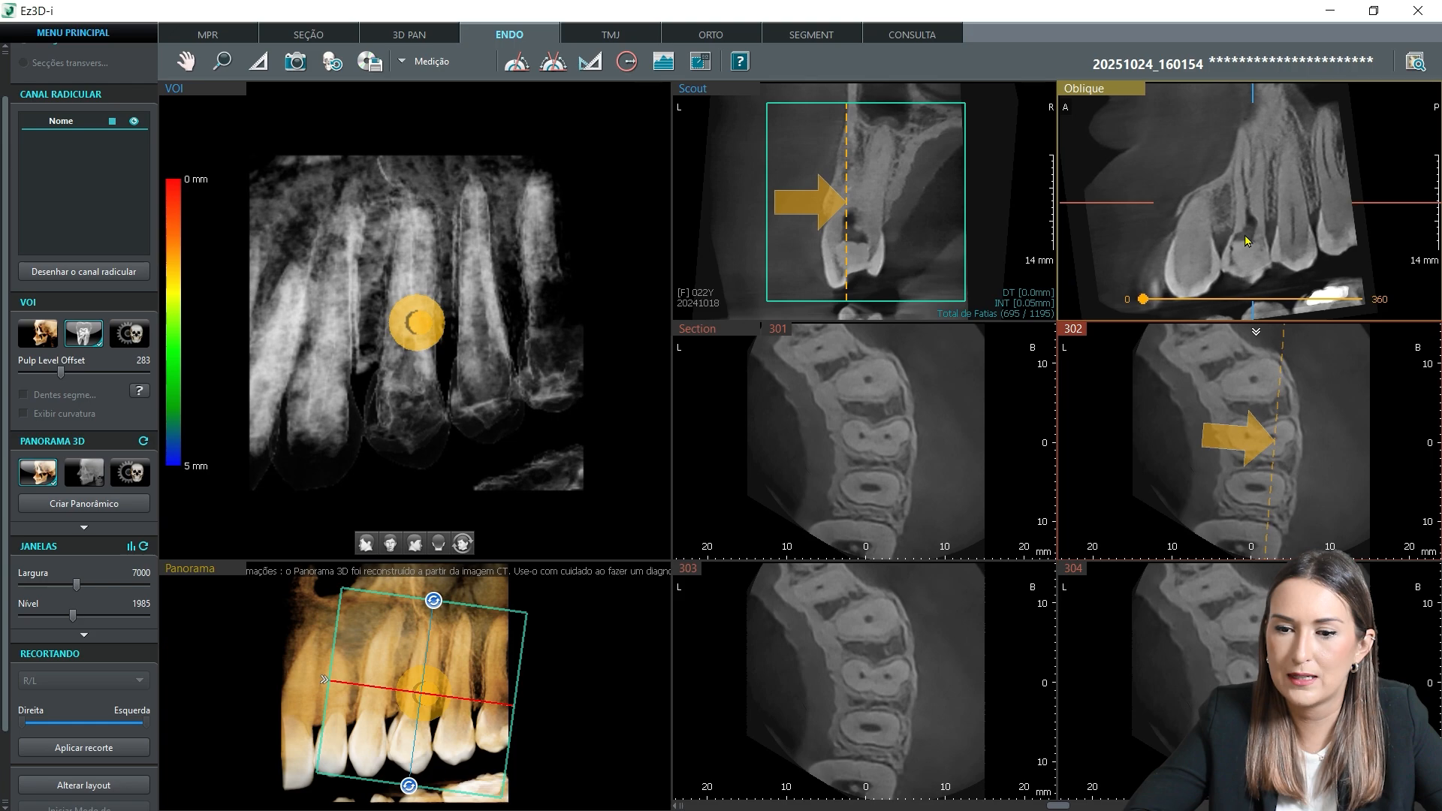
scroll(1246, 239, "down", 4)
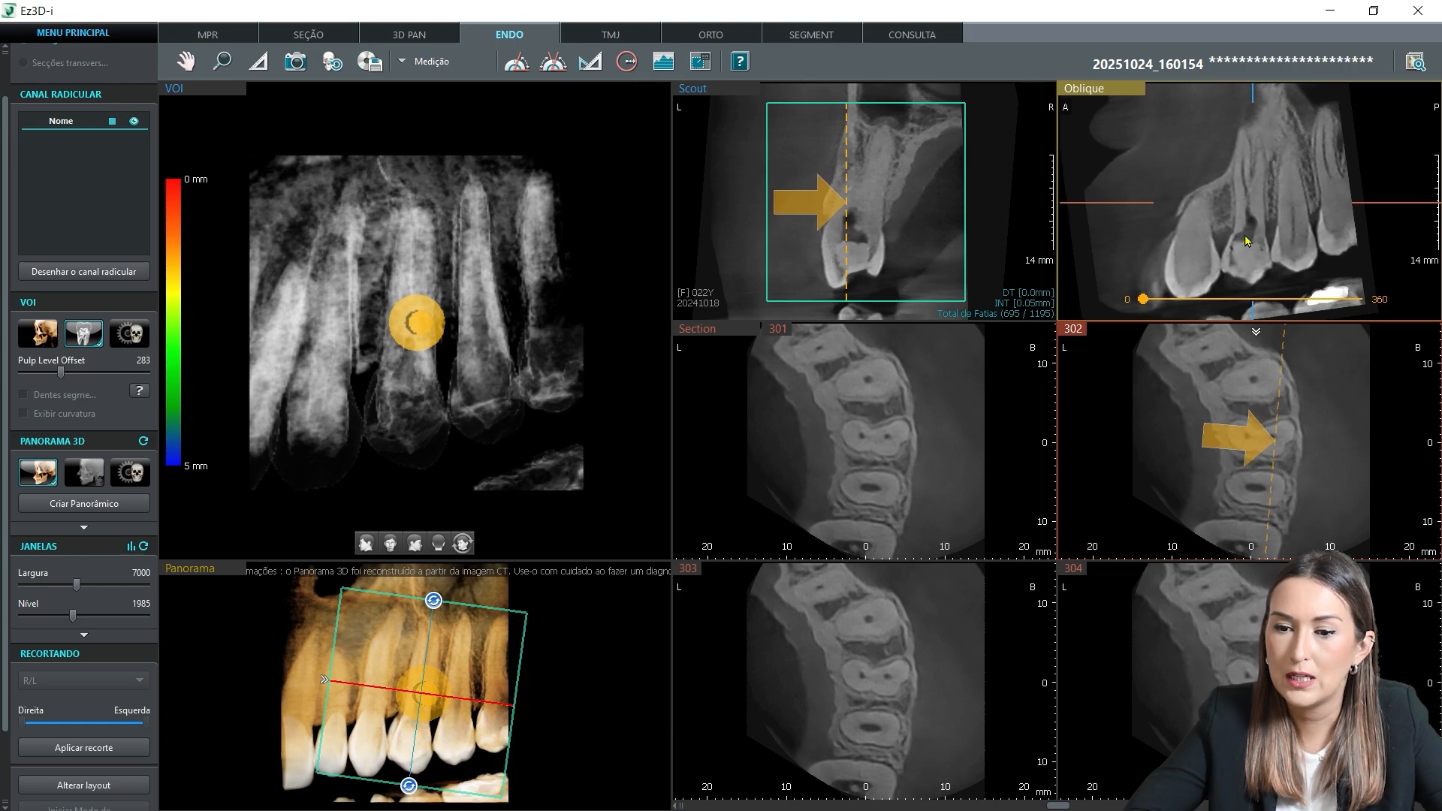
scroll(1247, 231, "down", 4)
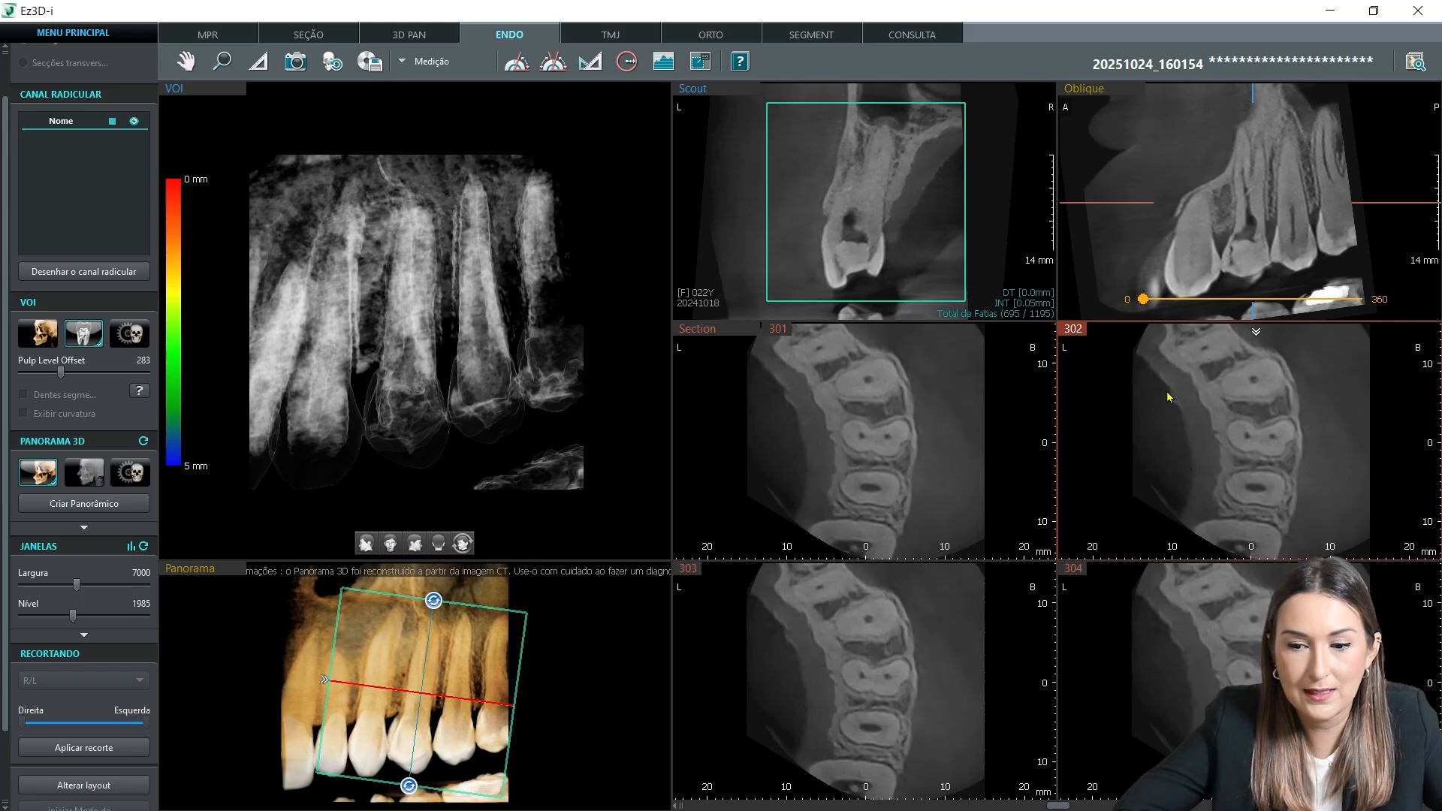
Step: Enlarge the axial section slices around the premolar and pan them to bring its two canals into view
left_click(222, 61)
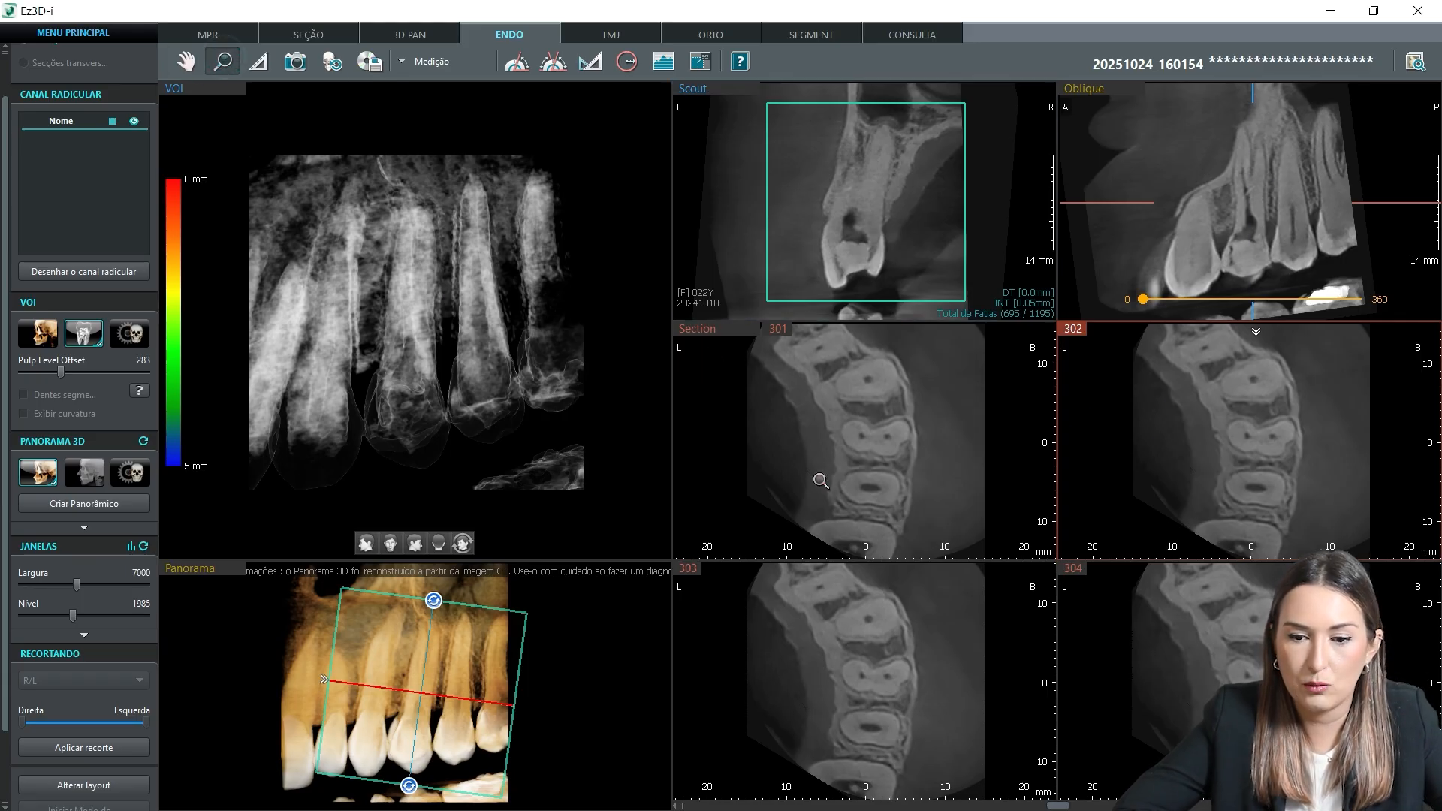
left_click(819, 467)
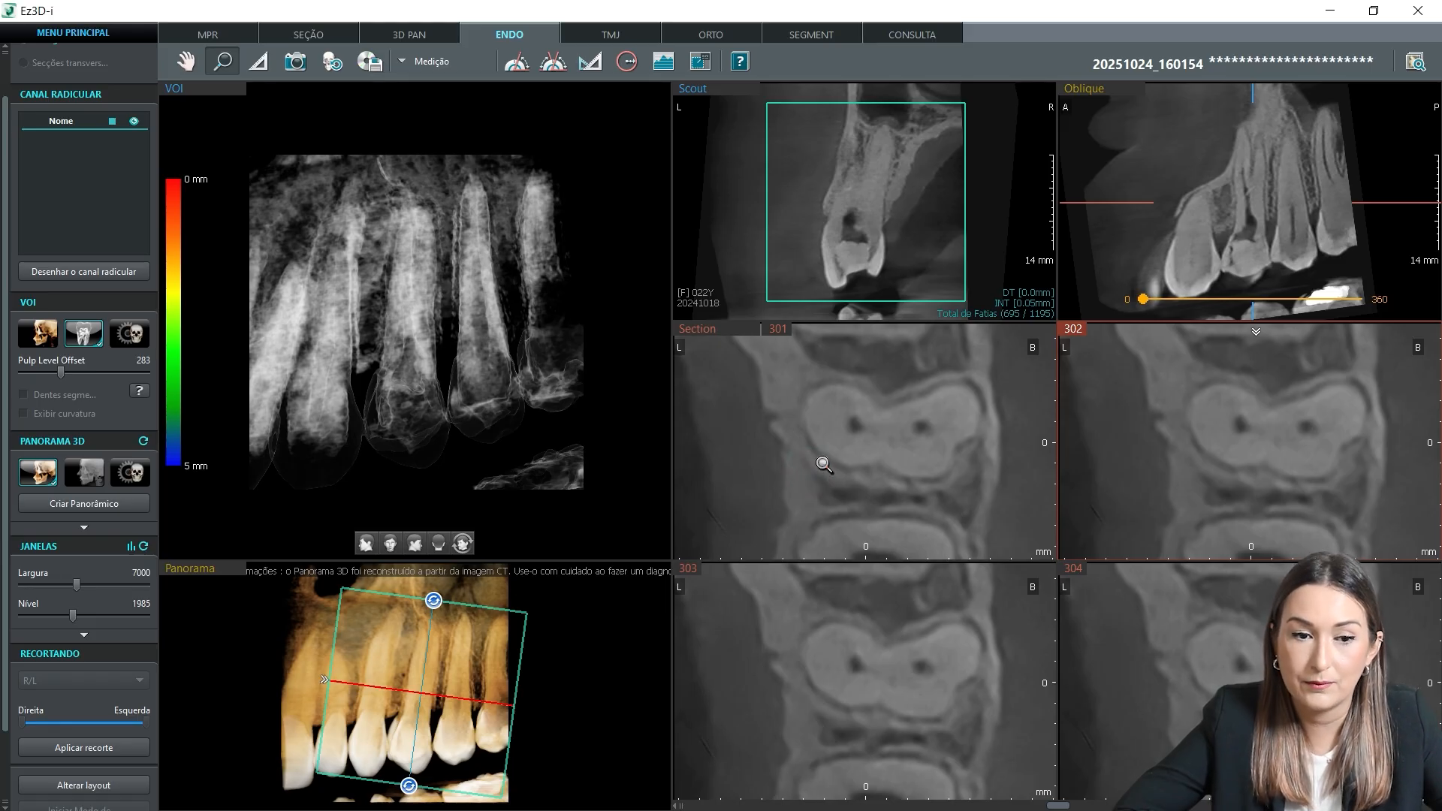
left_click(185, 62)
mouse_move(779, 411)
left_mouse_down()
mouse_move(788, 437)
mouse_move(768, 419)
left_mouse_up()
left_click(185, 61)
Step: Start drawing a root canal on the premolar, placing its first point in the lingual-side canal on section slice 327
scroll(885, 439, "down", 1)
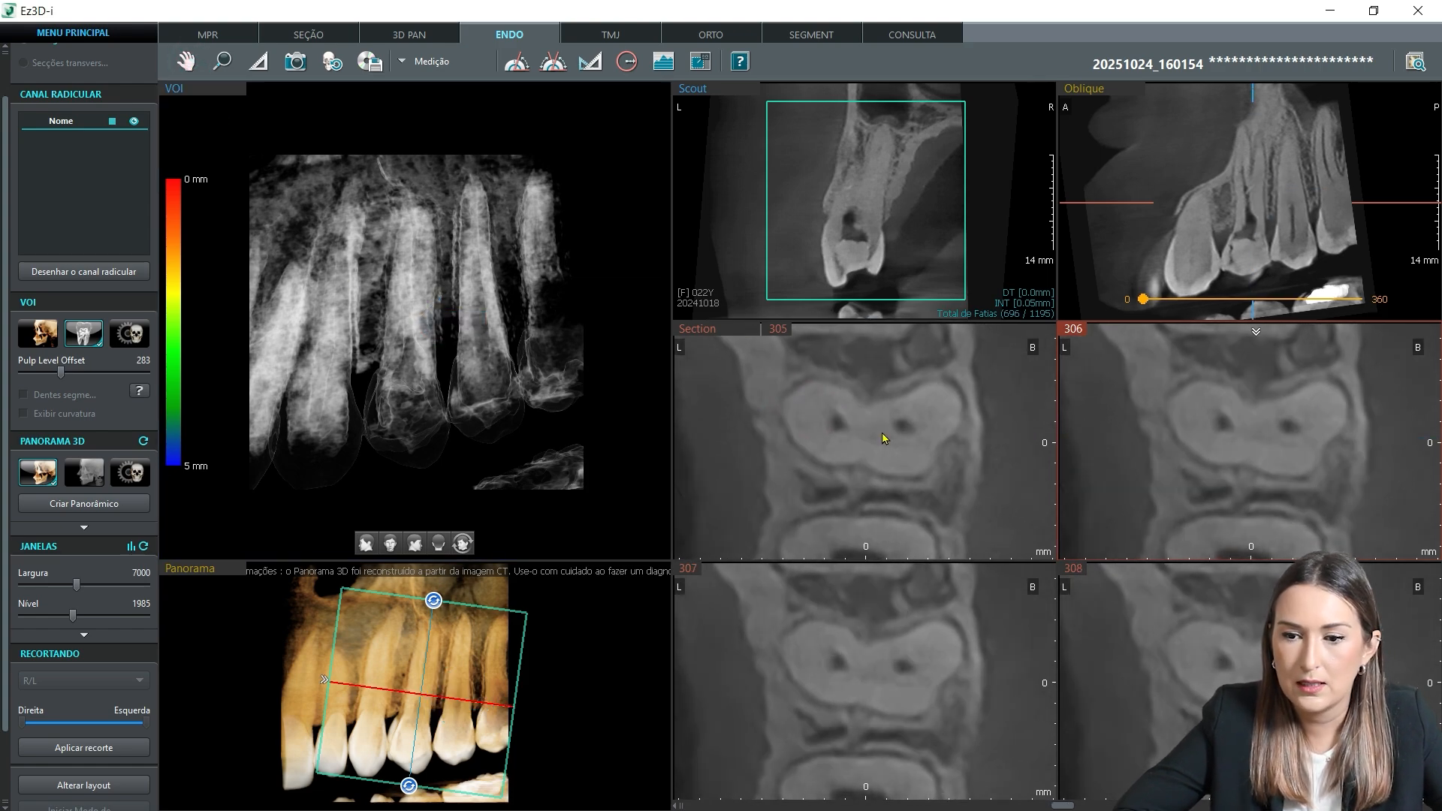
scroll(883, 438, "down", 10)
scroll(883, 433, "up", 3)
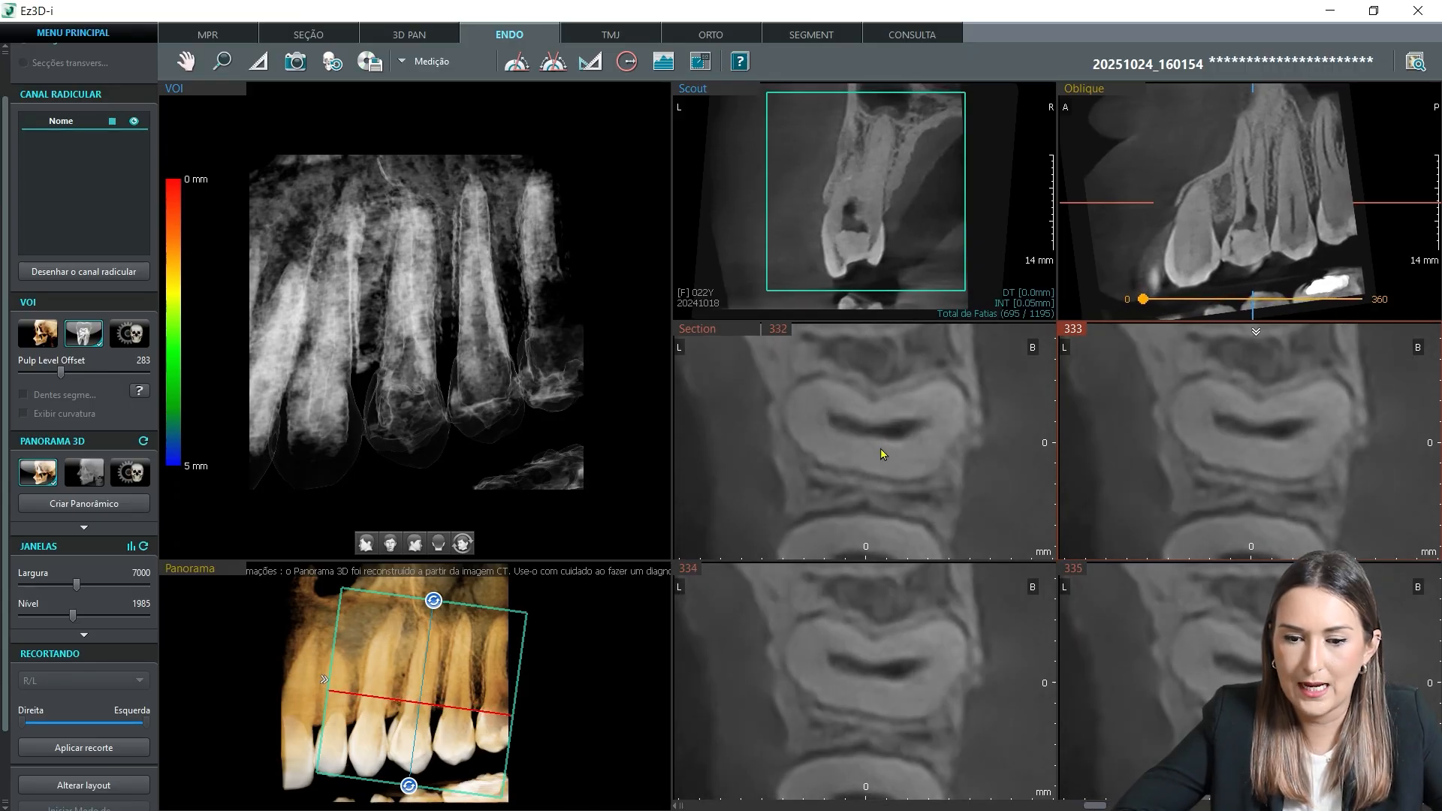
scroll(882, 451, "up", 2)
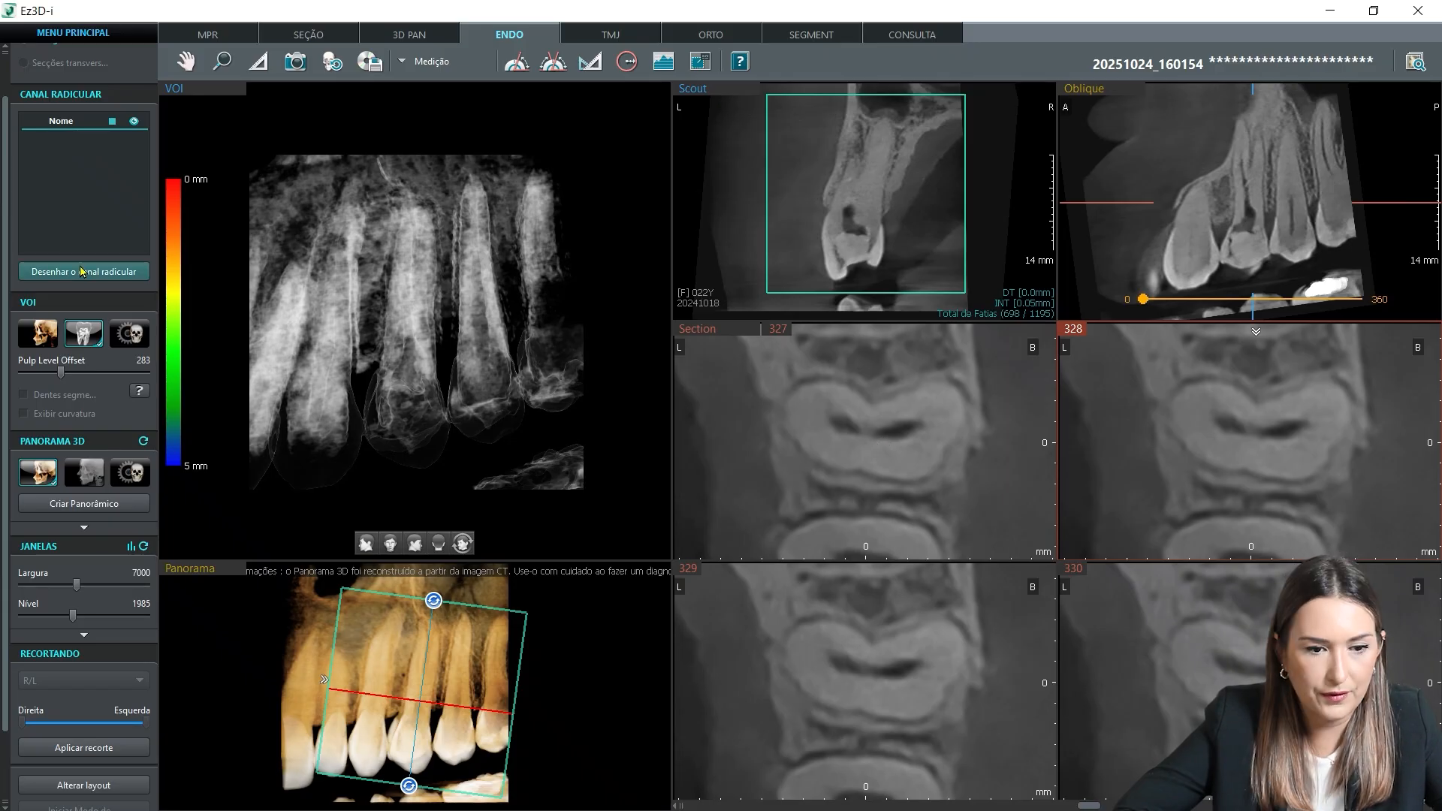
left_click(123, 277)
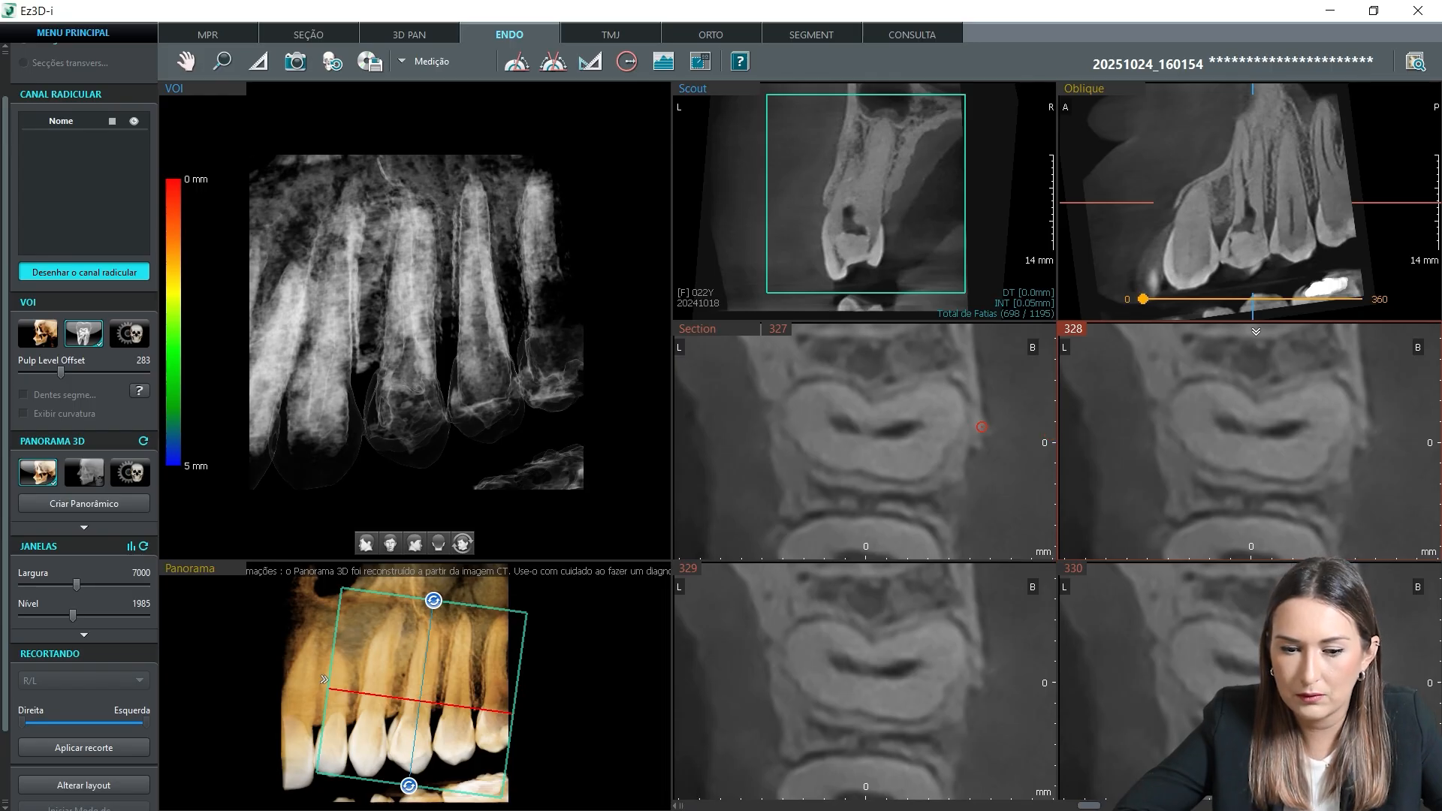
left_click(844, 425)
Step: Continue the root canal path towards the apex with points at the lingual-side canal's centre on section slices 290 and 272
scroll(889, 478, "up", 6)
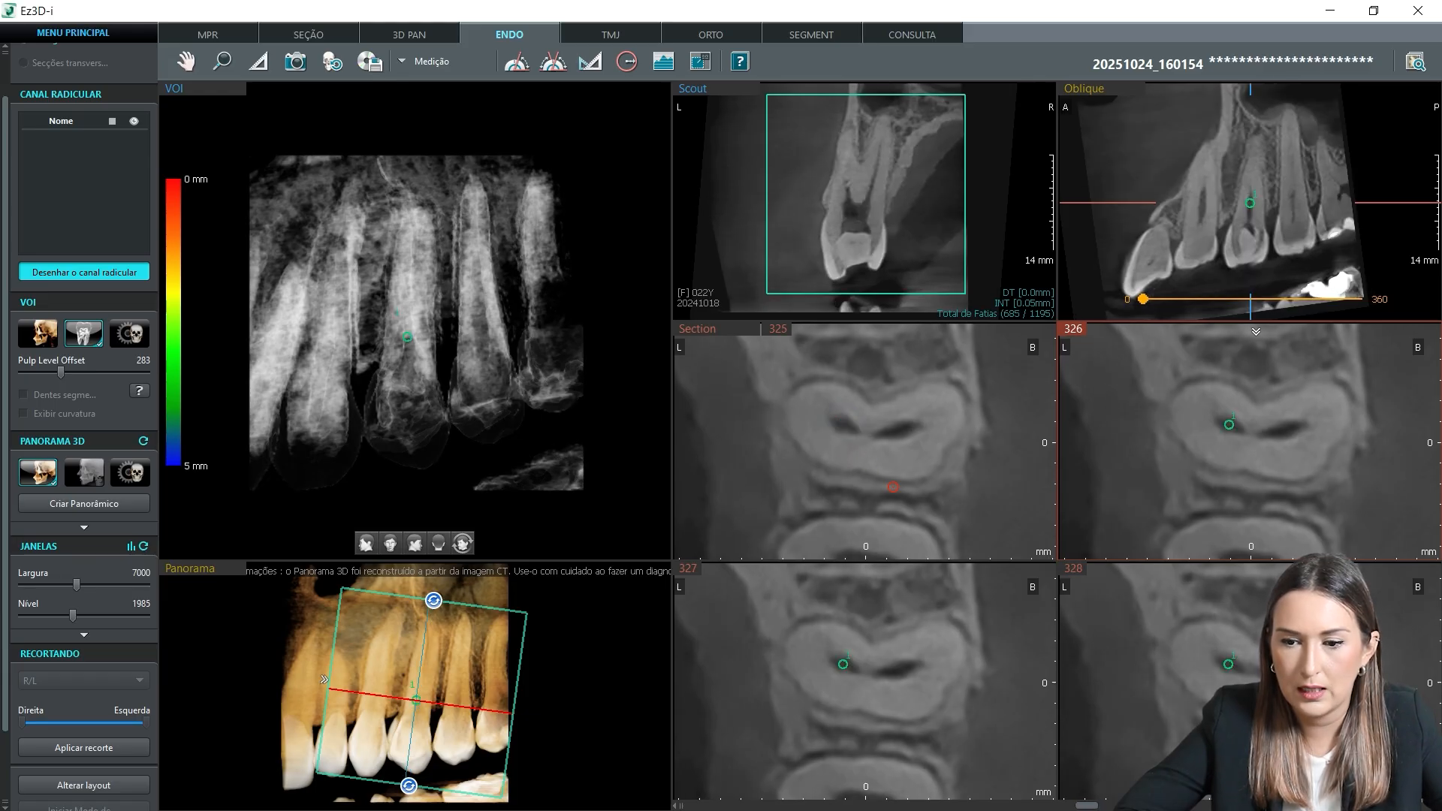
scroll(893, 486, "up", 5)
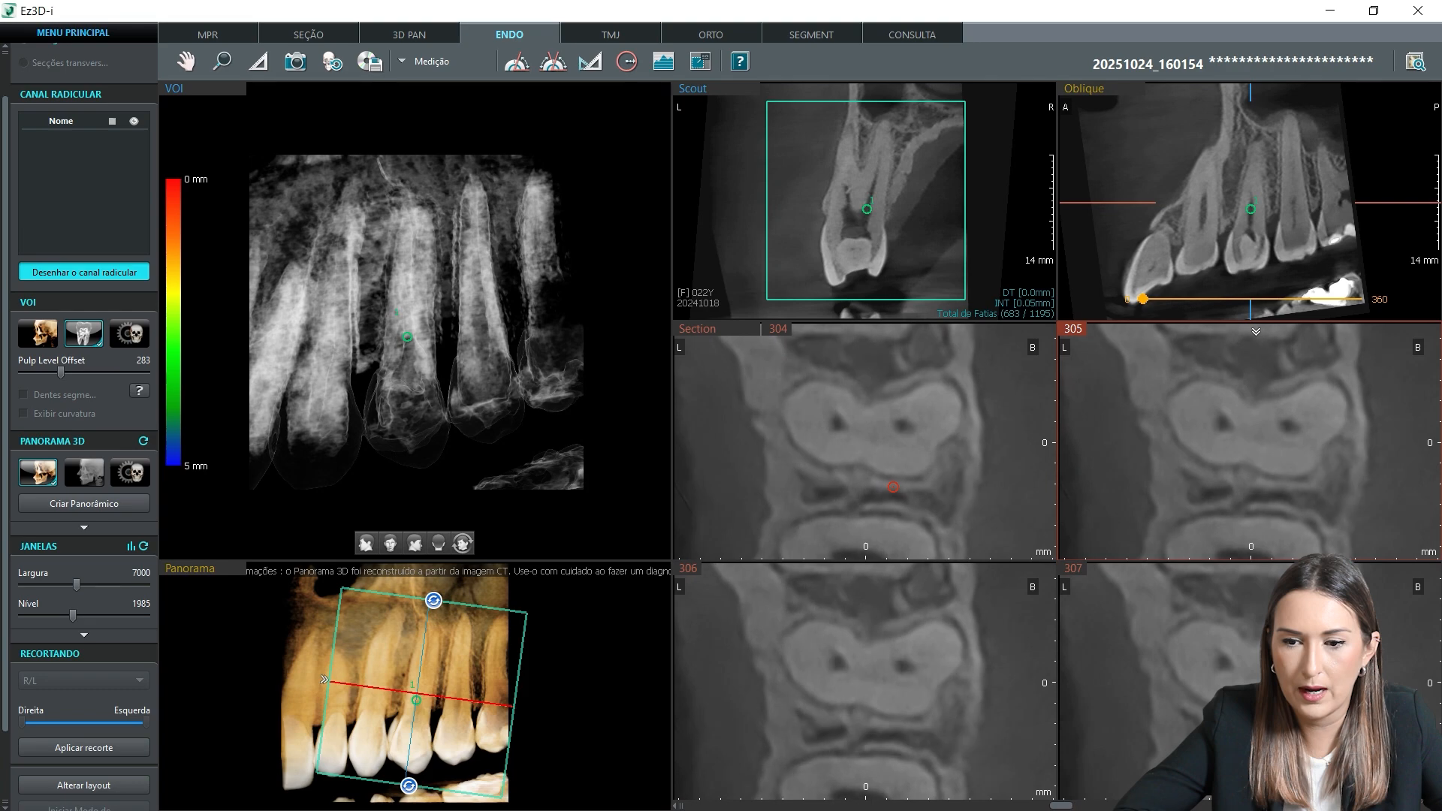
scroll(861, 418, "up", 1)
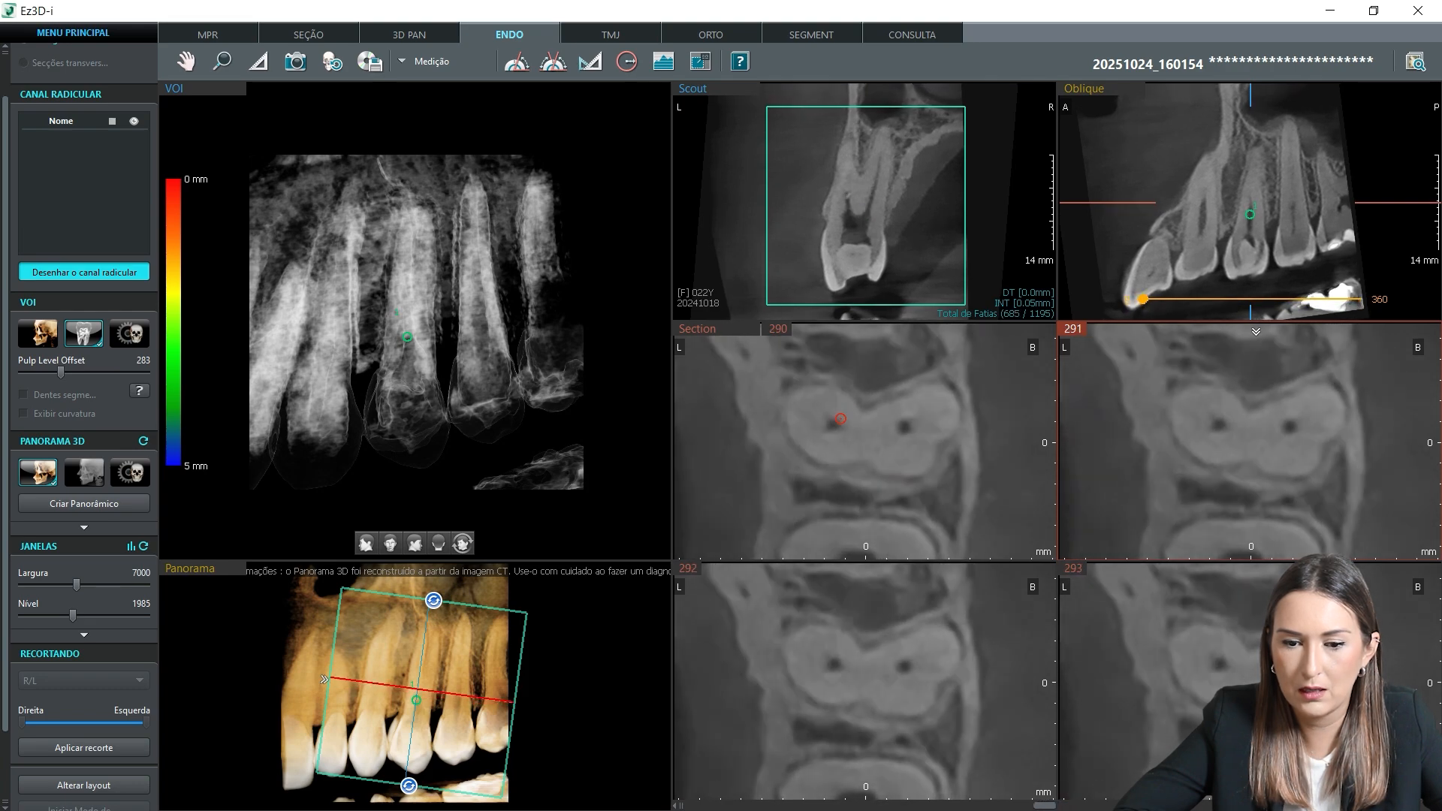
left_click(833, 425)
scroll(855, 492, "up", 10)
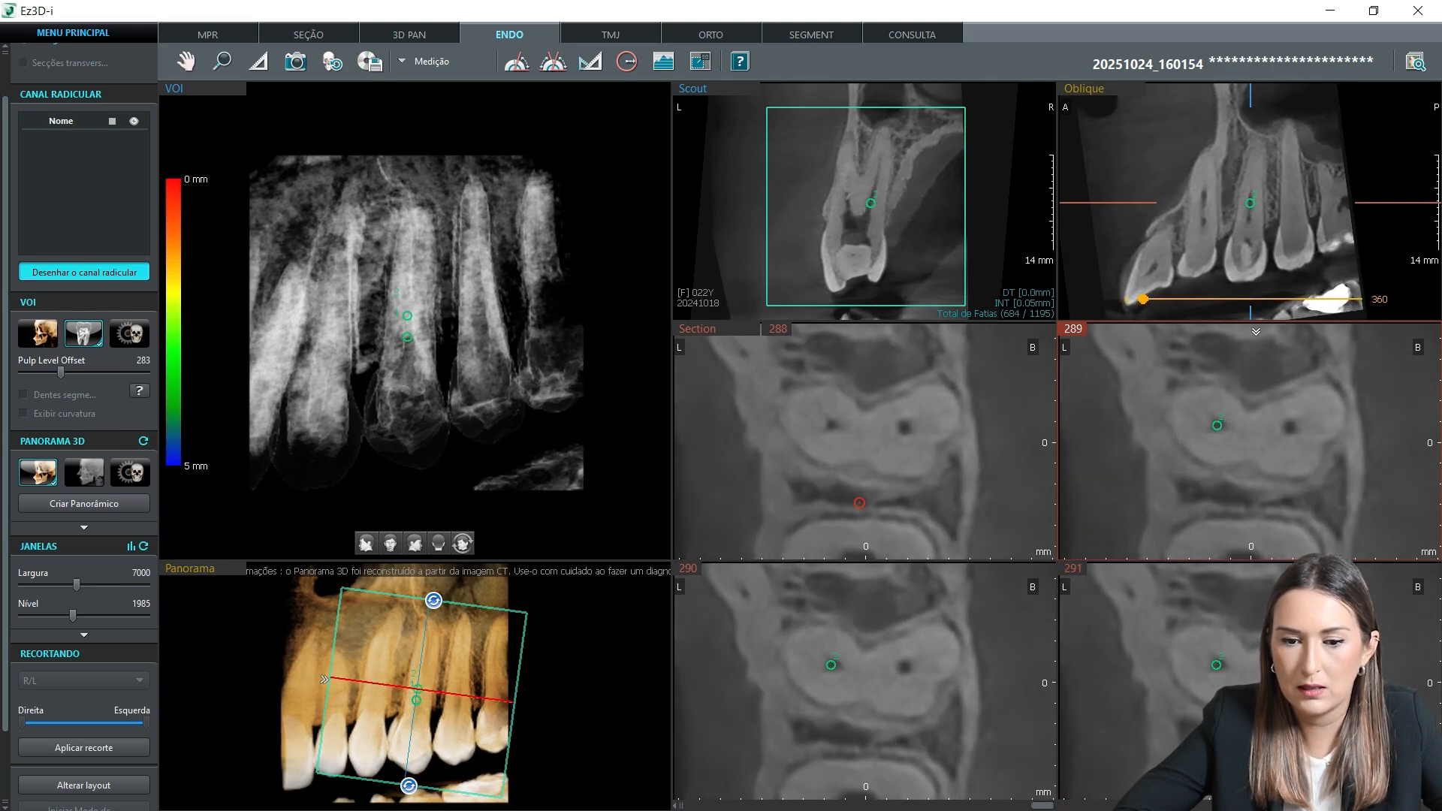
scroll(855, 483, "up", 4)
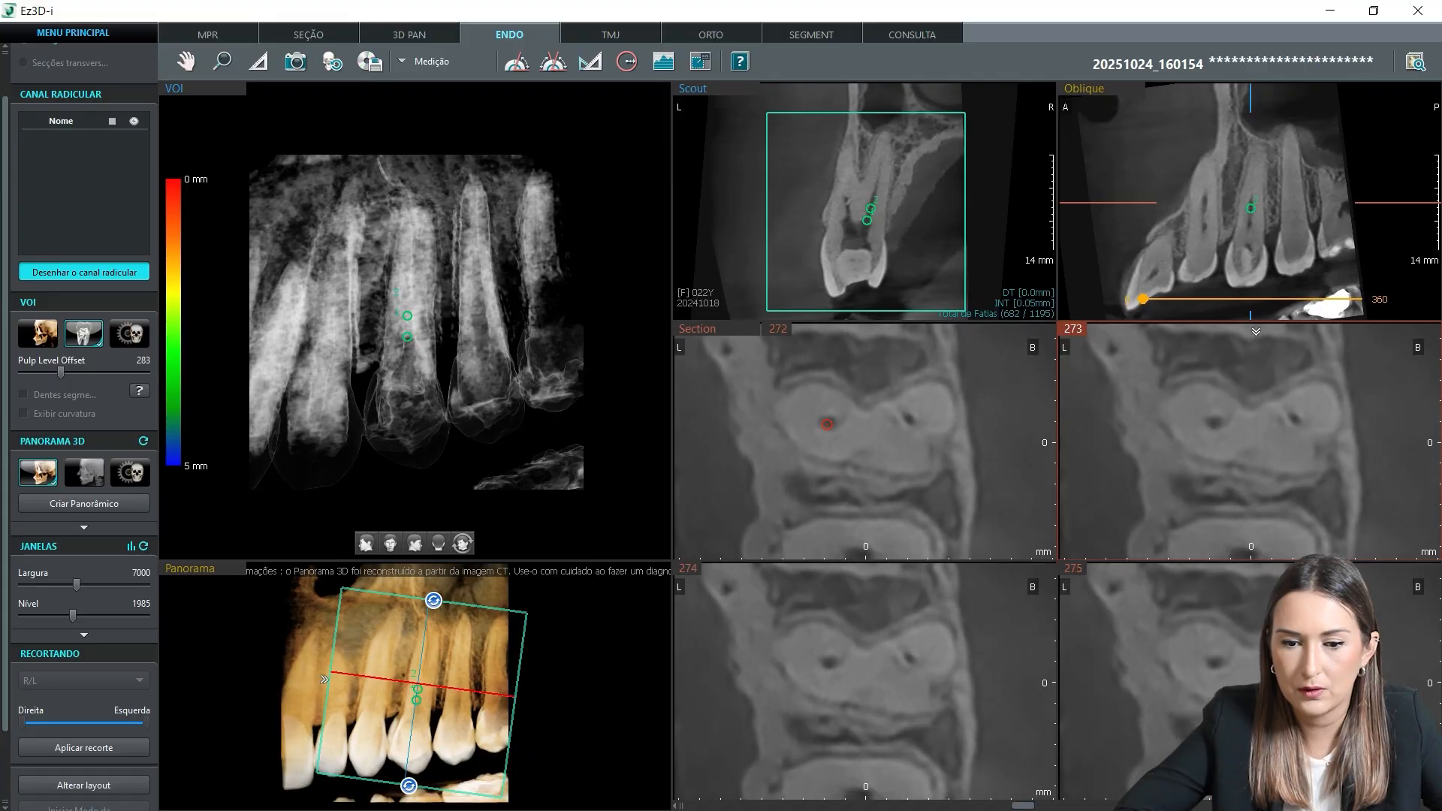
left_click(827, 425)
Step: Extend the root canal path with points at the lingual-side canal's centre on section slices 246 and 219
scroll(860, 493, "up", 10)
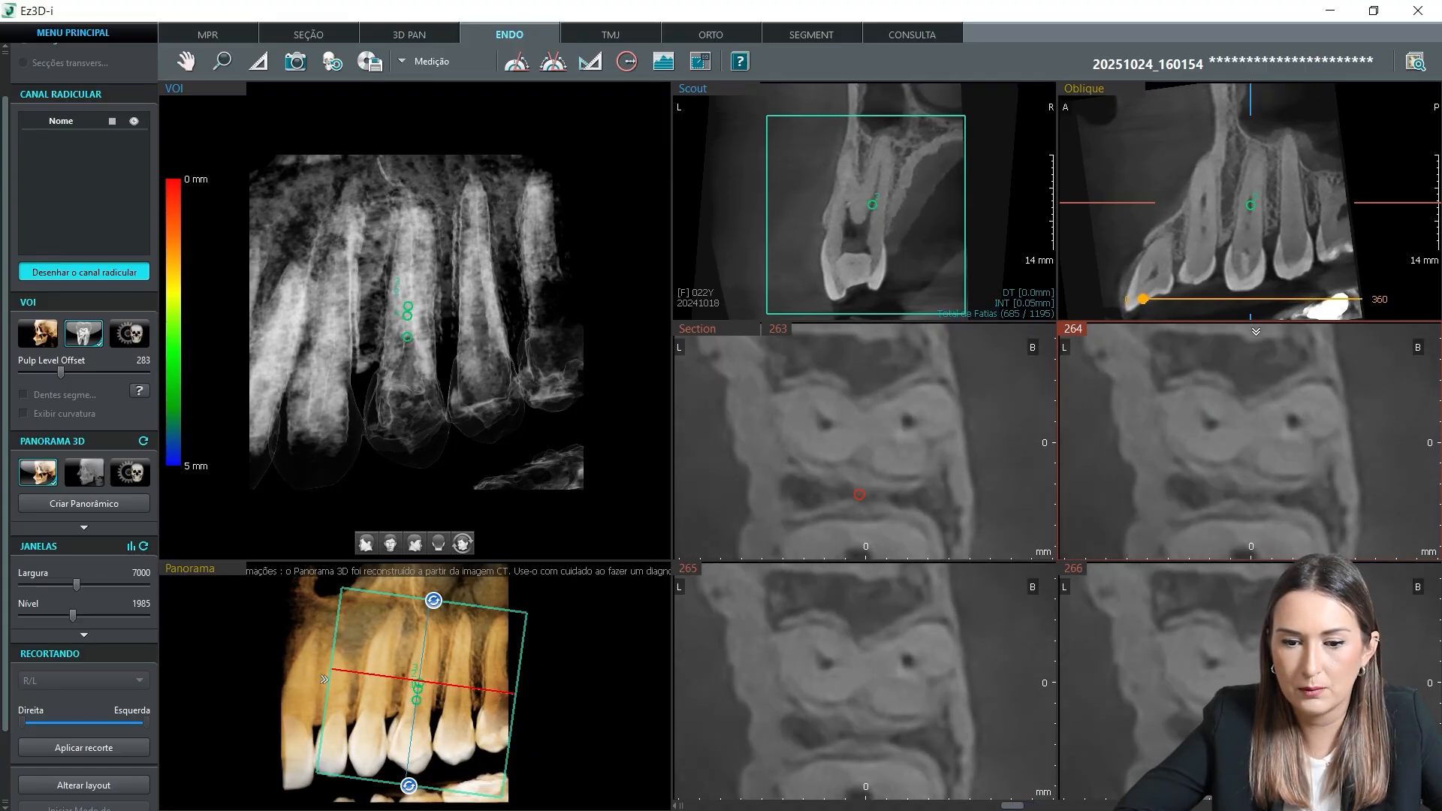
scroll(859, 494, "up", 3)
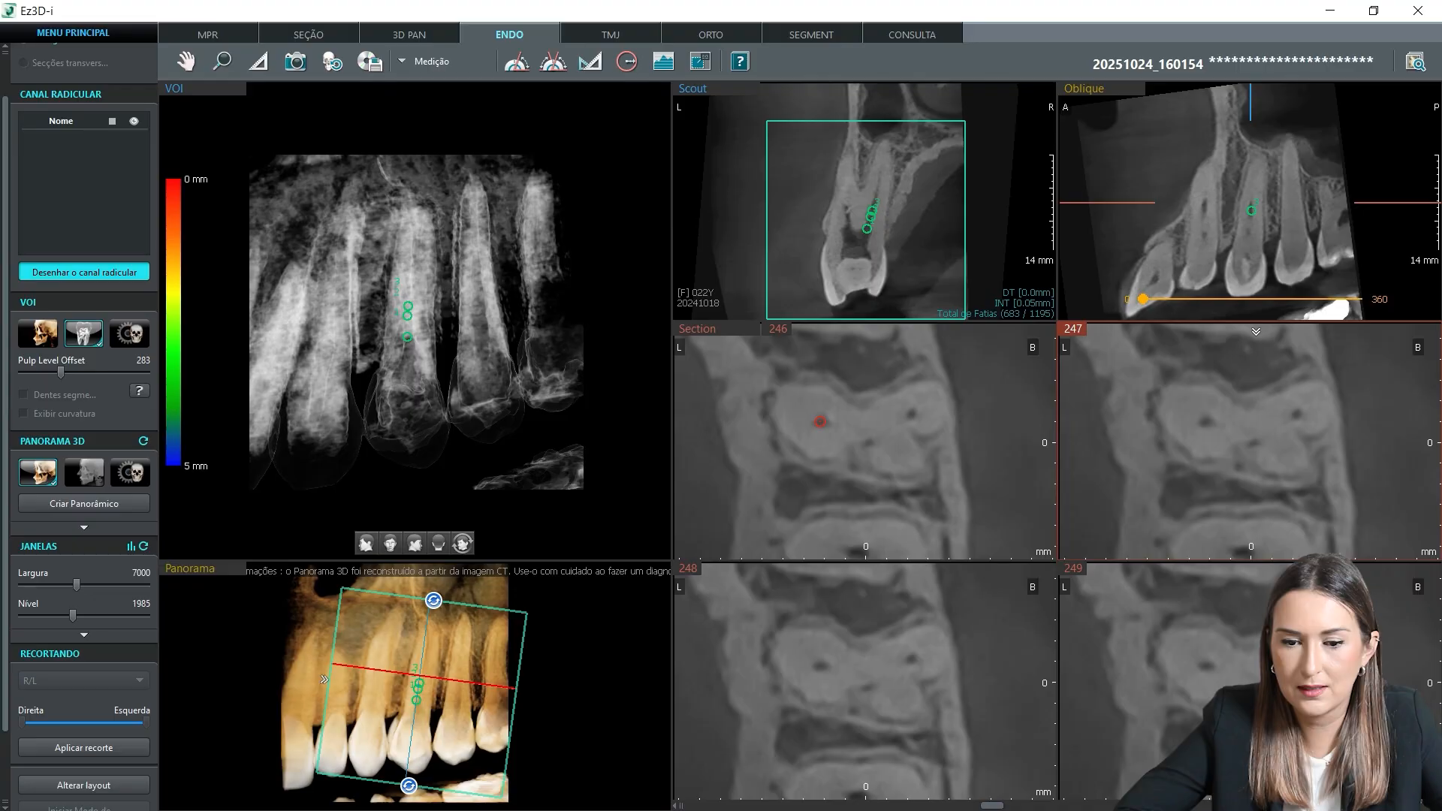
left_click(821, 422)
scroll(846, 481, "up", 1)
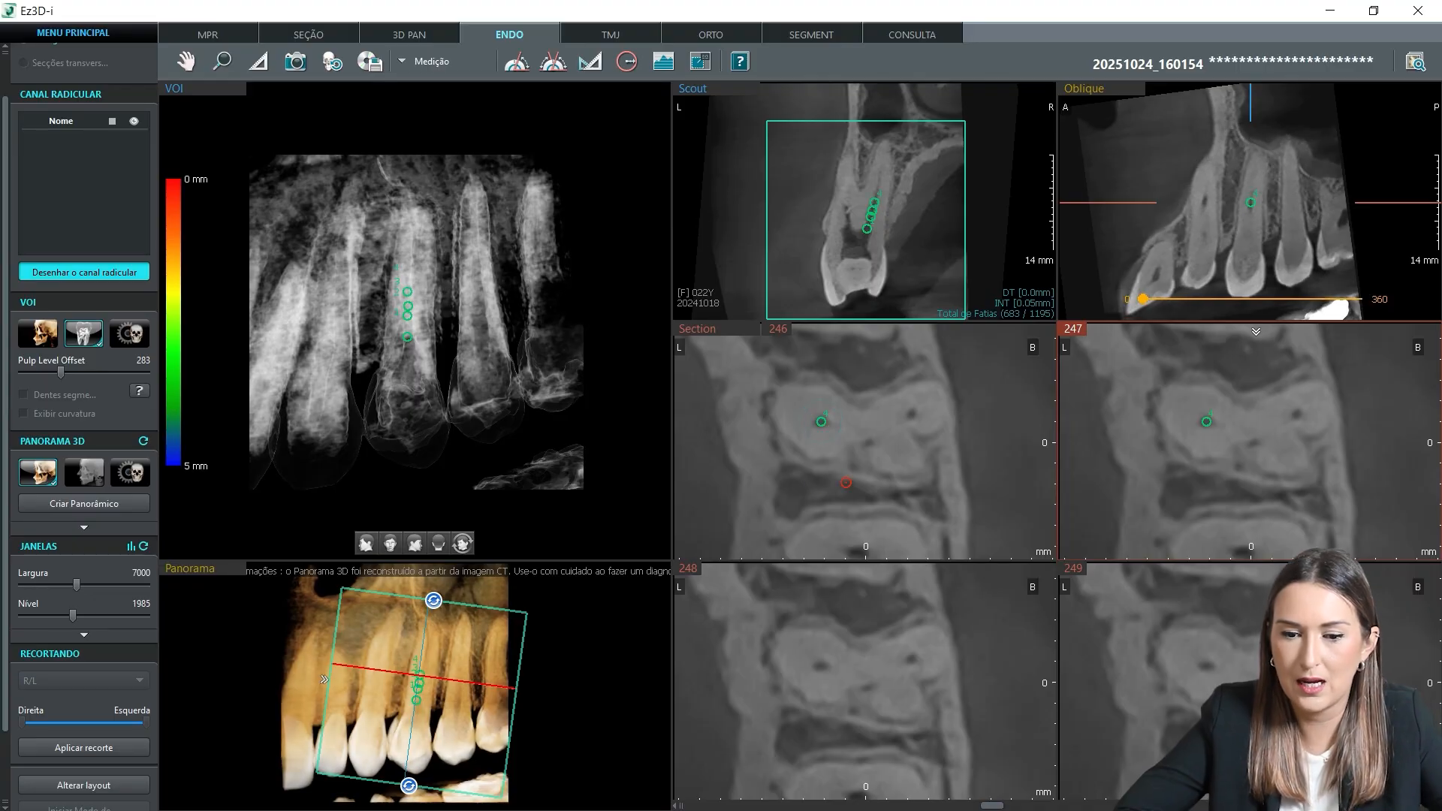
scroll(846, 482, "up", 10)
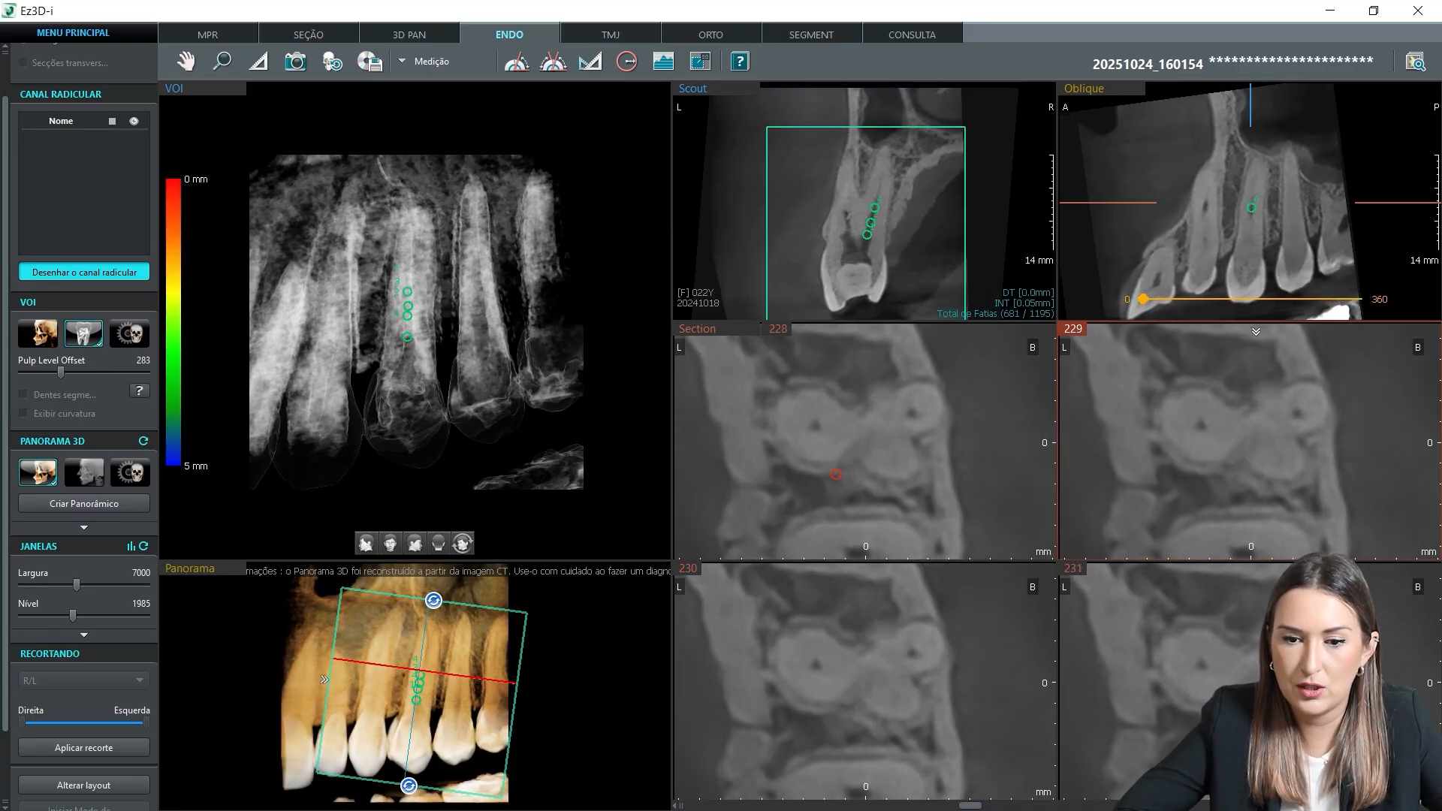
scroll(836, 474, "up", 3)
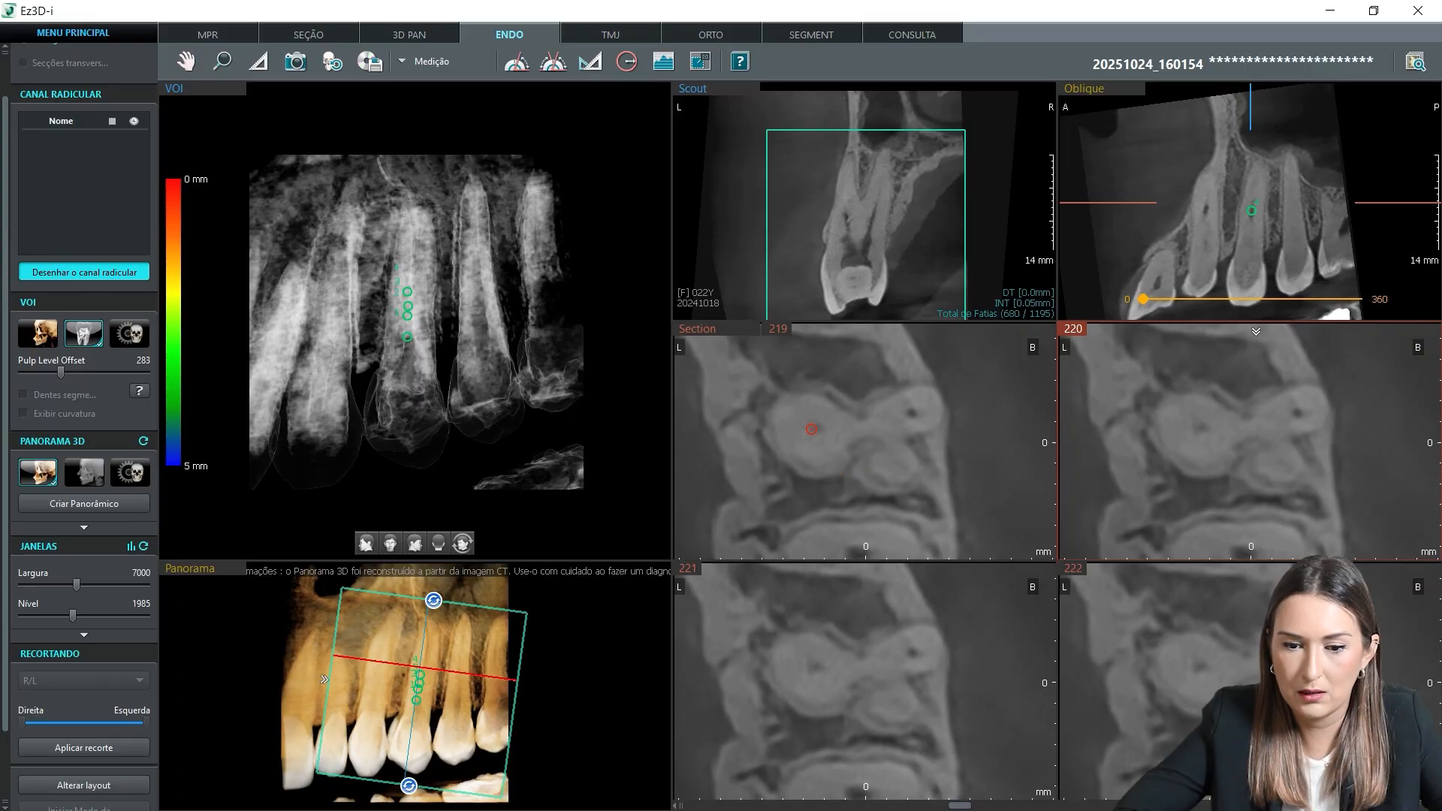
left_click(812, 429)
Step: Trace the rest of the canal to the apex with points including section slices 204, 177 and 140, and finish the path on slice 132
scroll(823, 501, "up", 5)
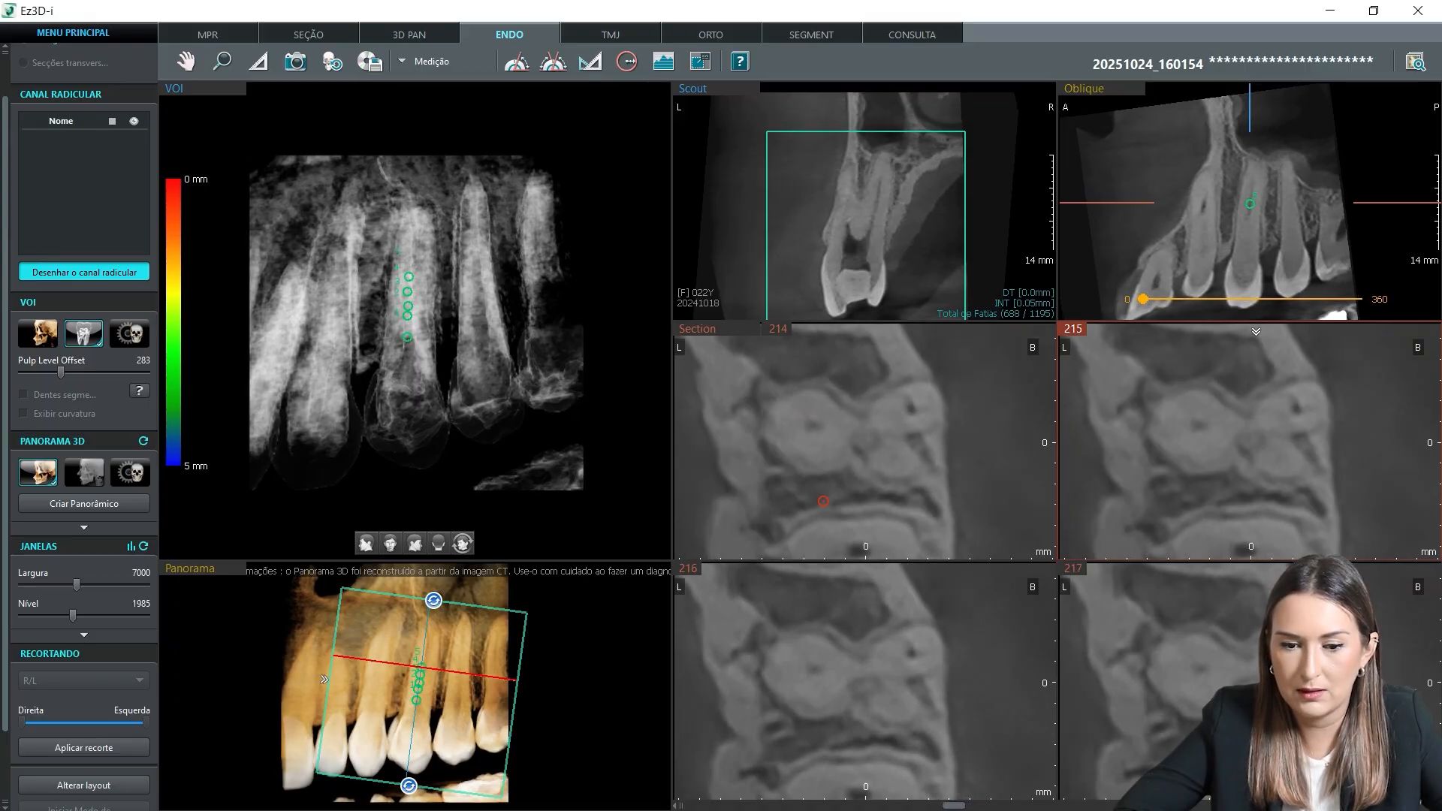
scroll(819, 481, "up", 10)
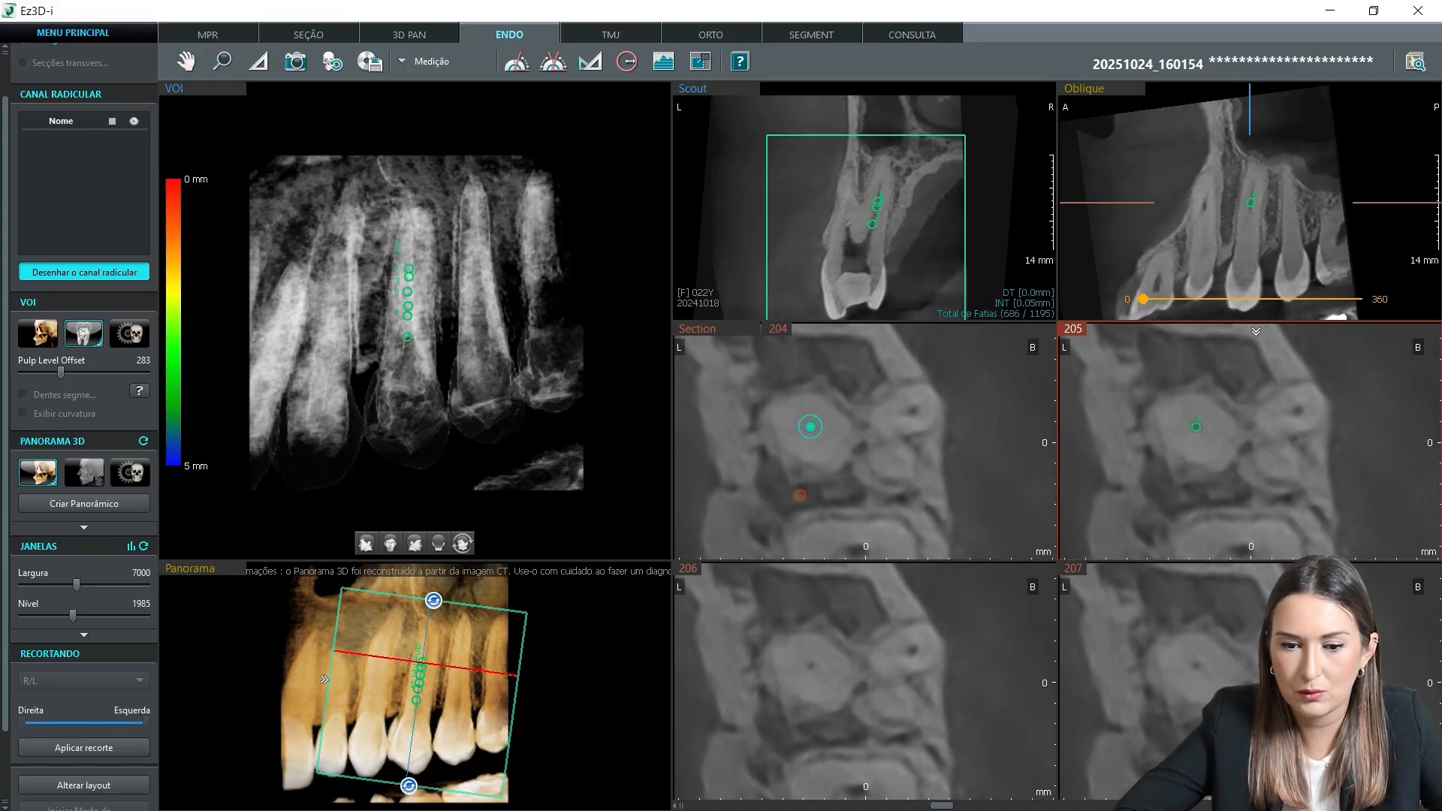
scroll(824, 504, "up", 14)
scroll(824, 503, "up", 13)
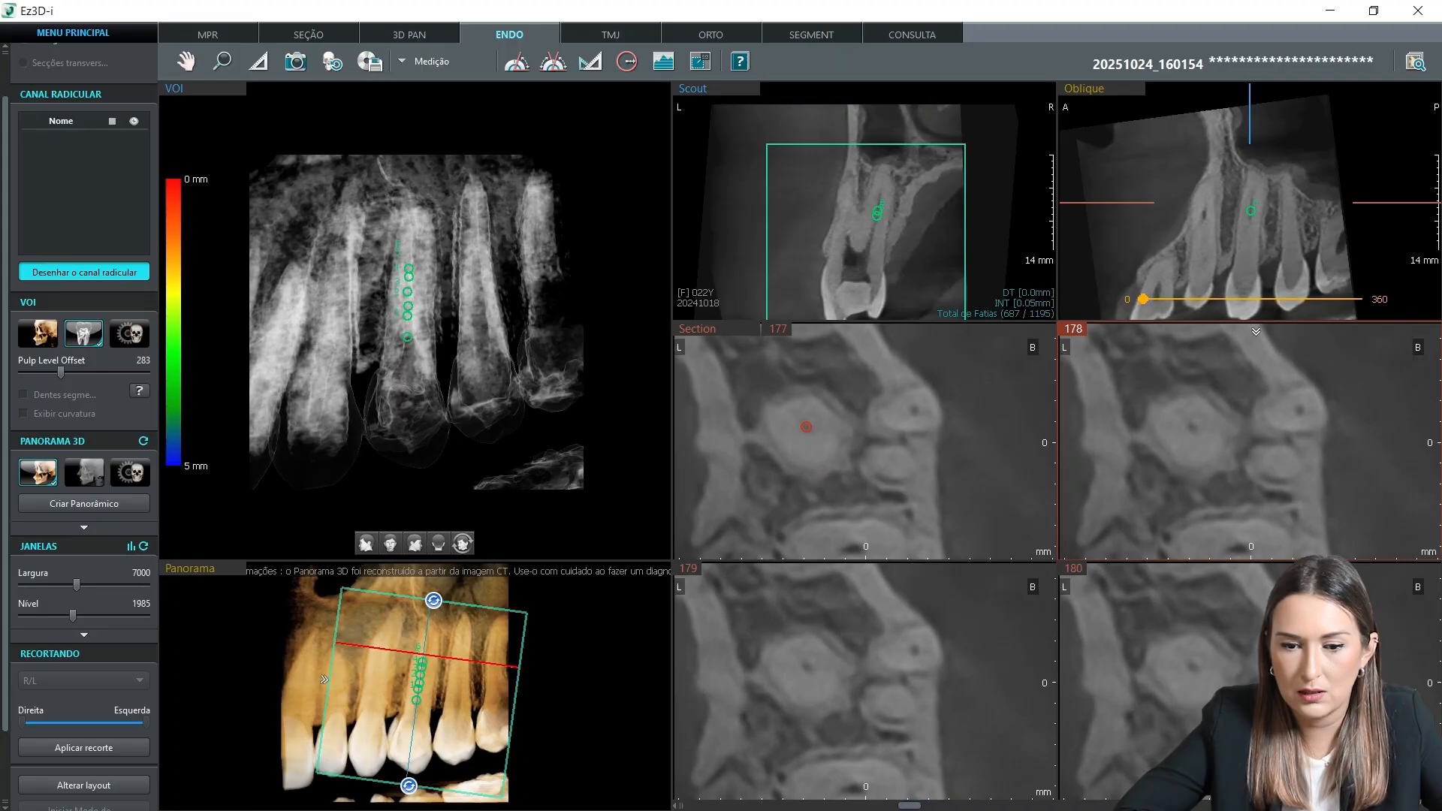
scroll(806, 427, "up", 12)
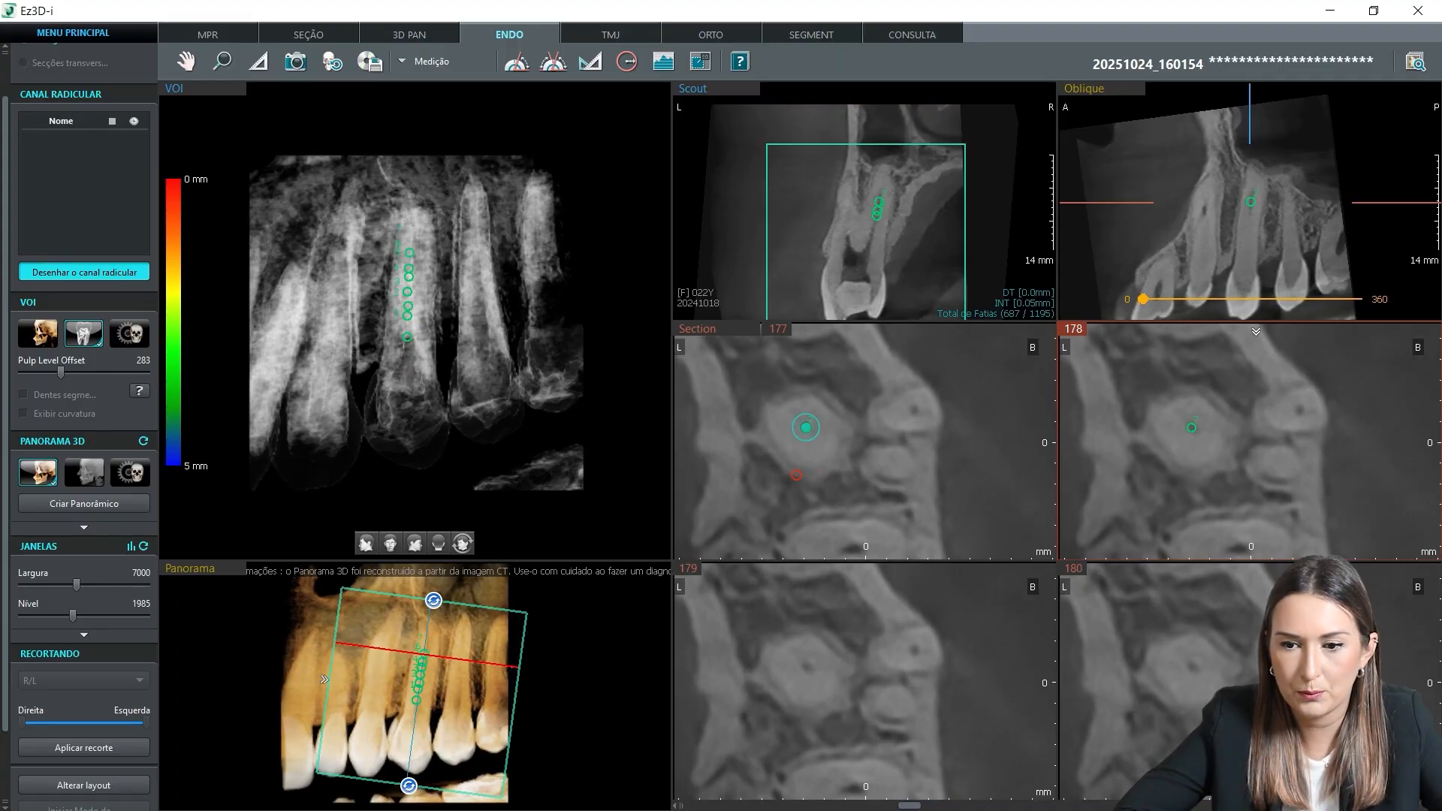
scroll(808, 475, "up", 10)
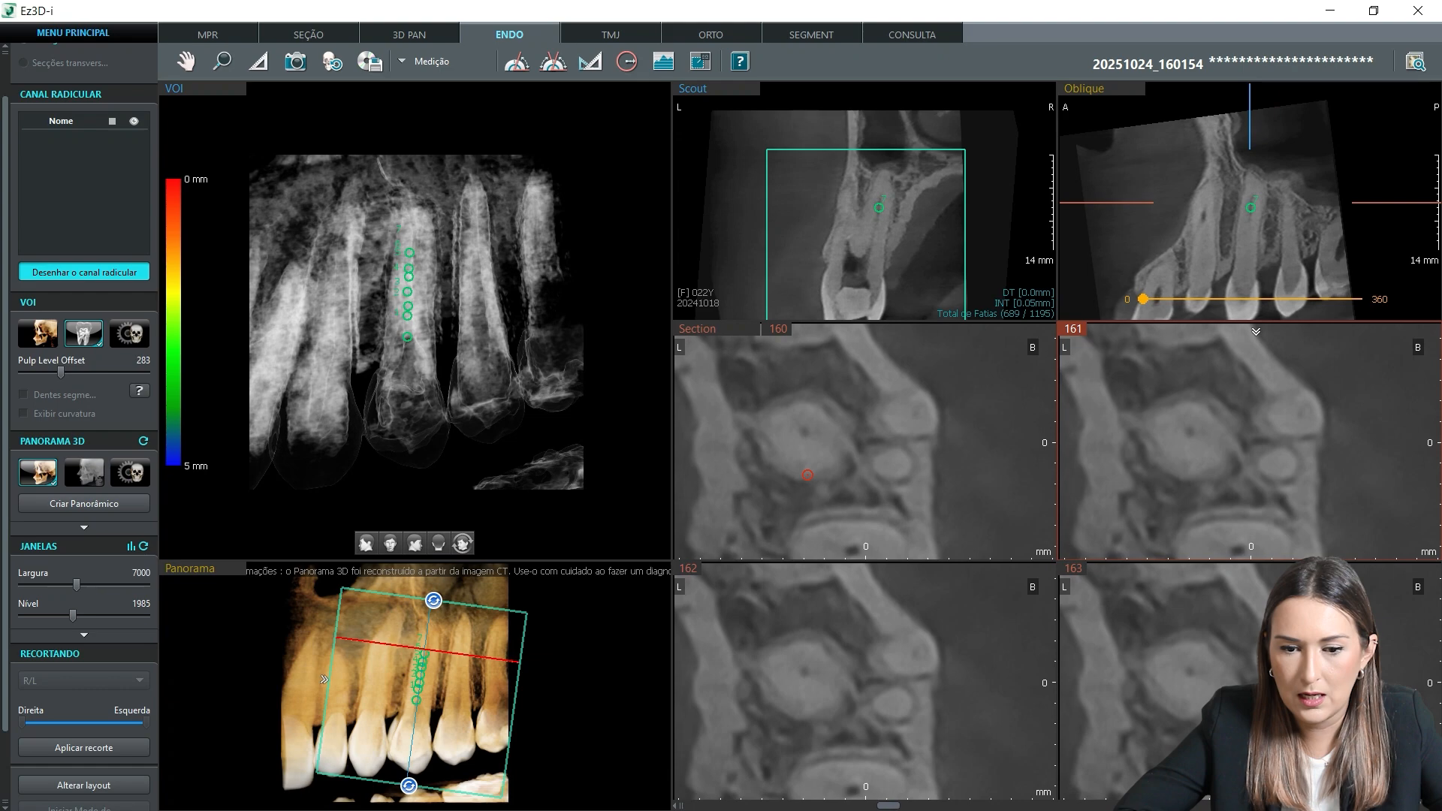
scroll(805, 459, "up", 15)
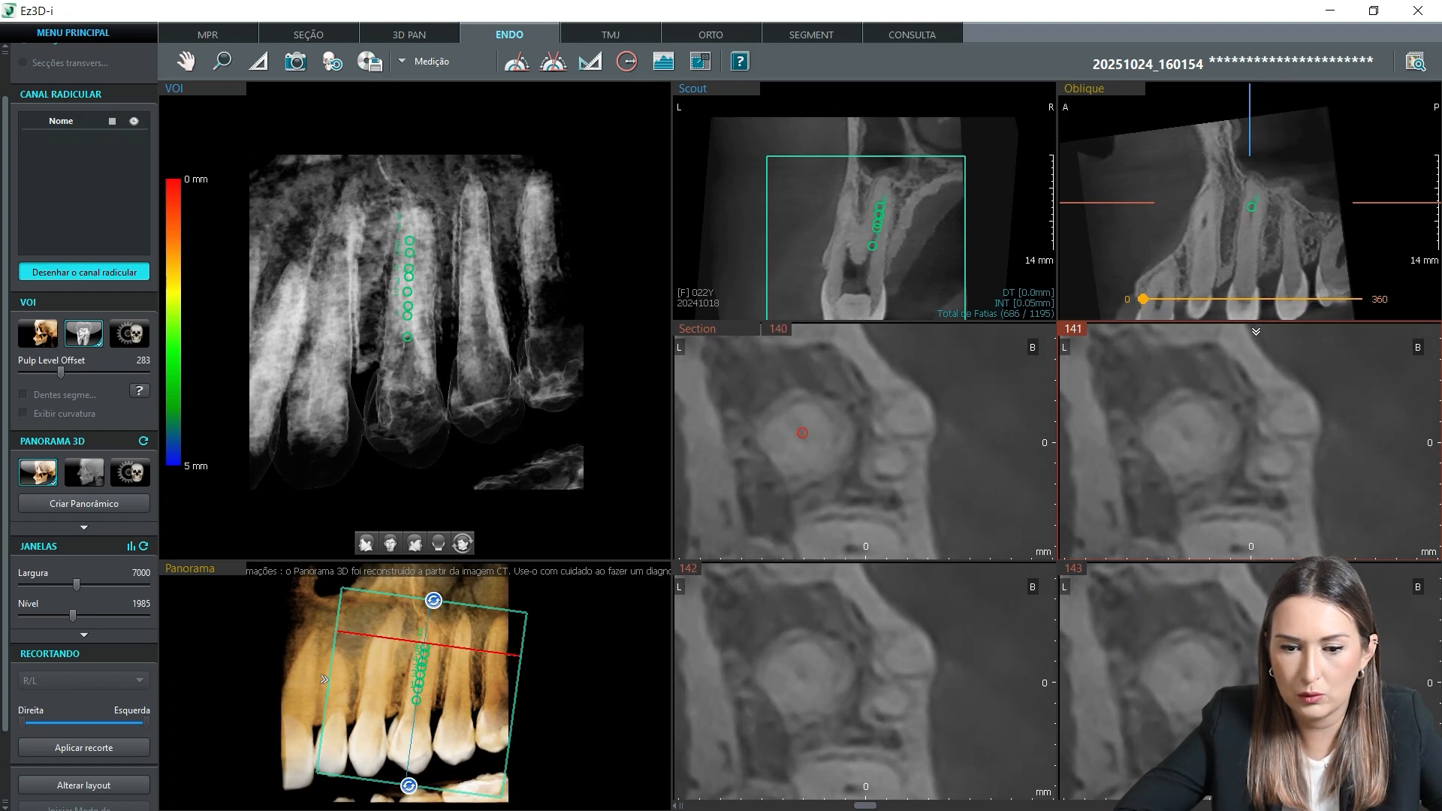
left_click(802, 436)
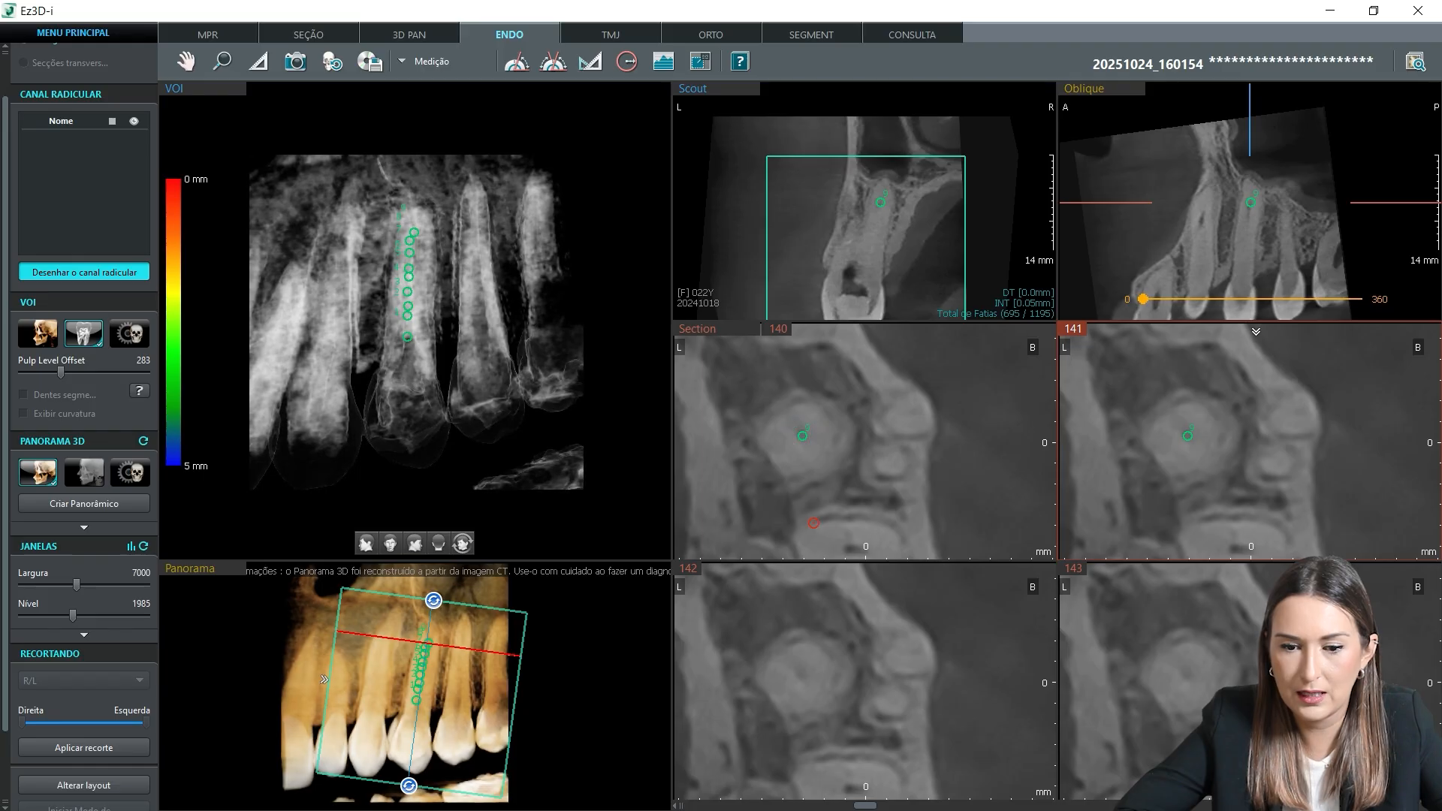
scroll(819, 525, "up", 11)
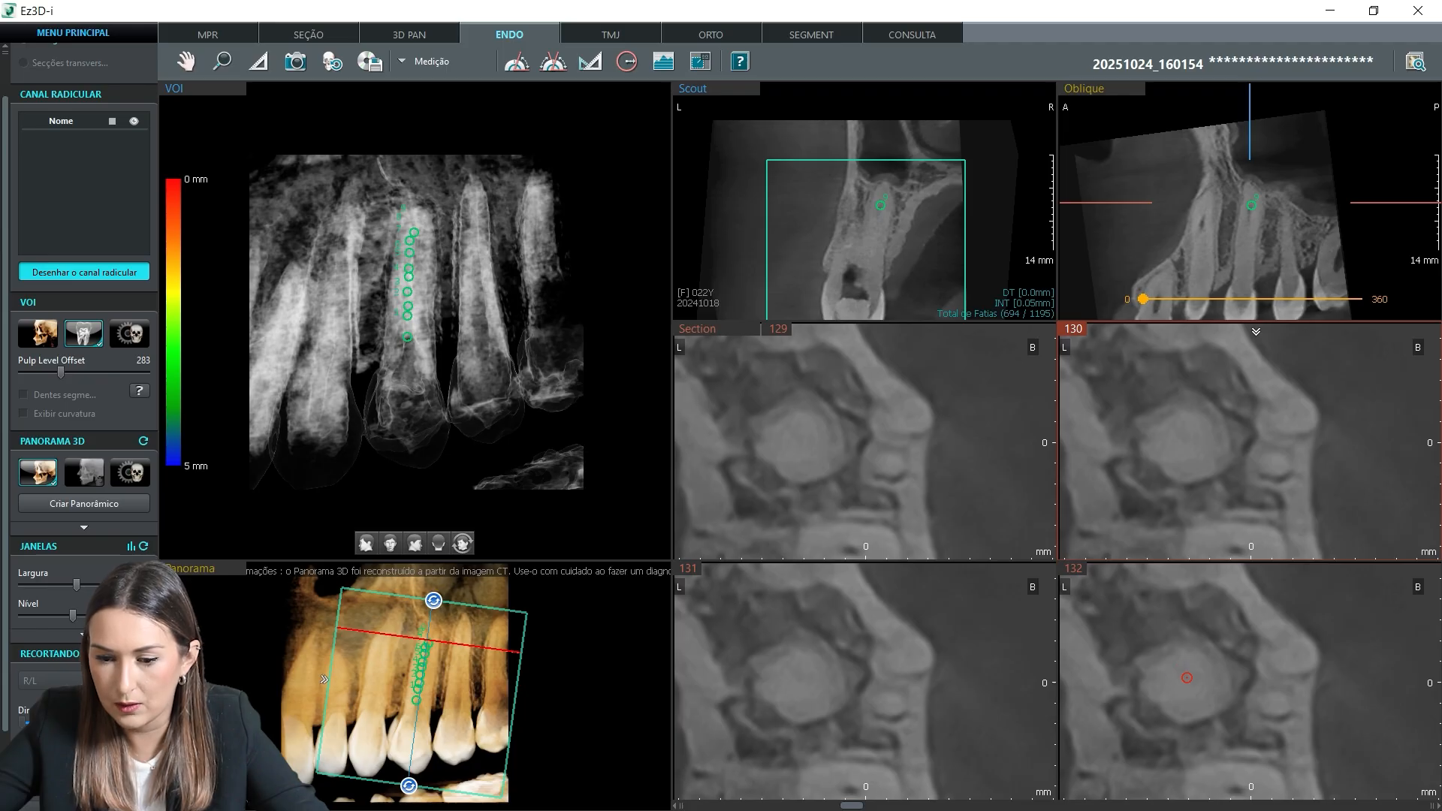
double_click(1187, 678)
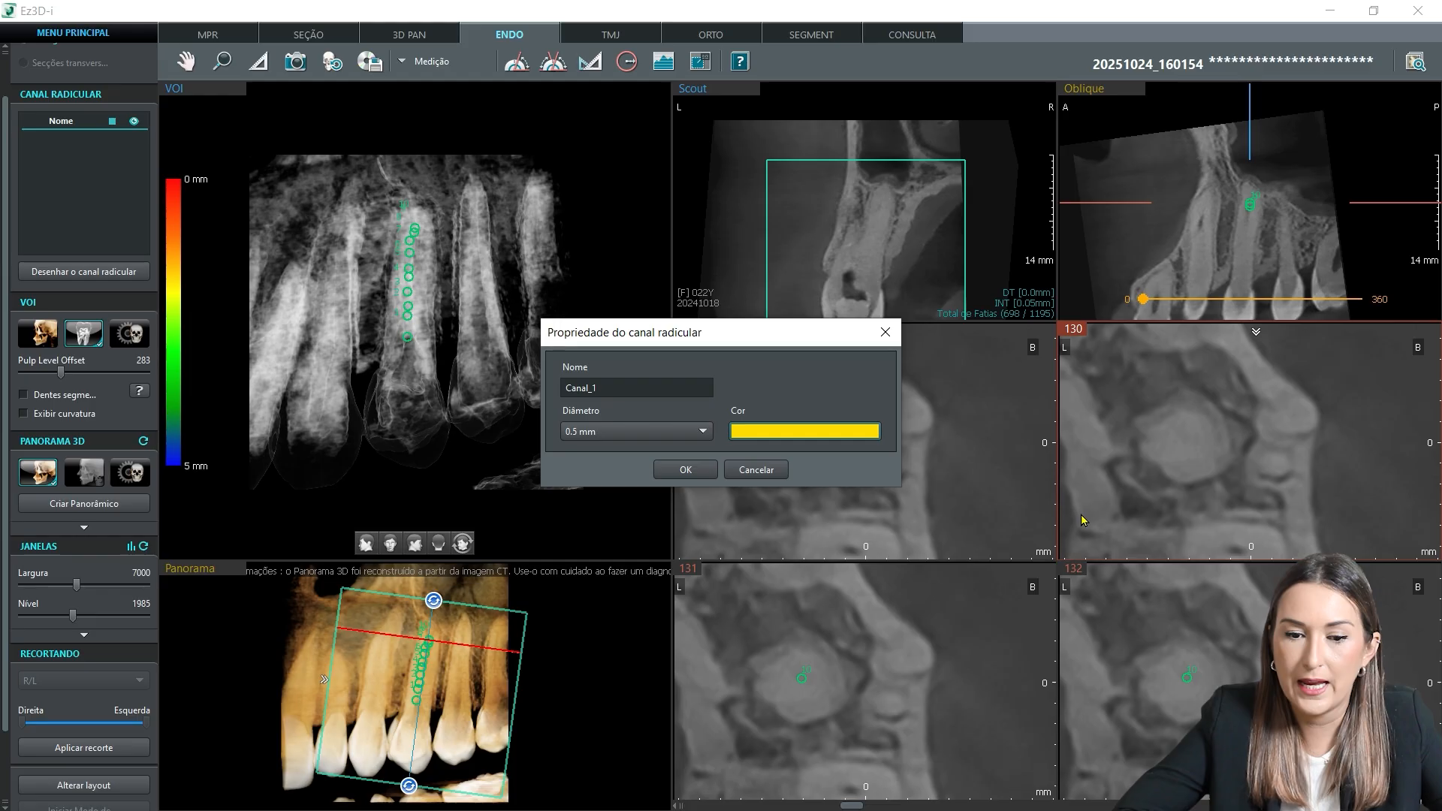
Step: Name the traced root canal Palatino, keep its diameter at 0.5 mm and its colour yellow, and save it
double_click(626, 395)
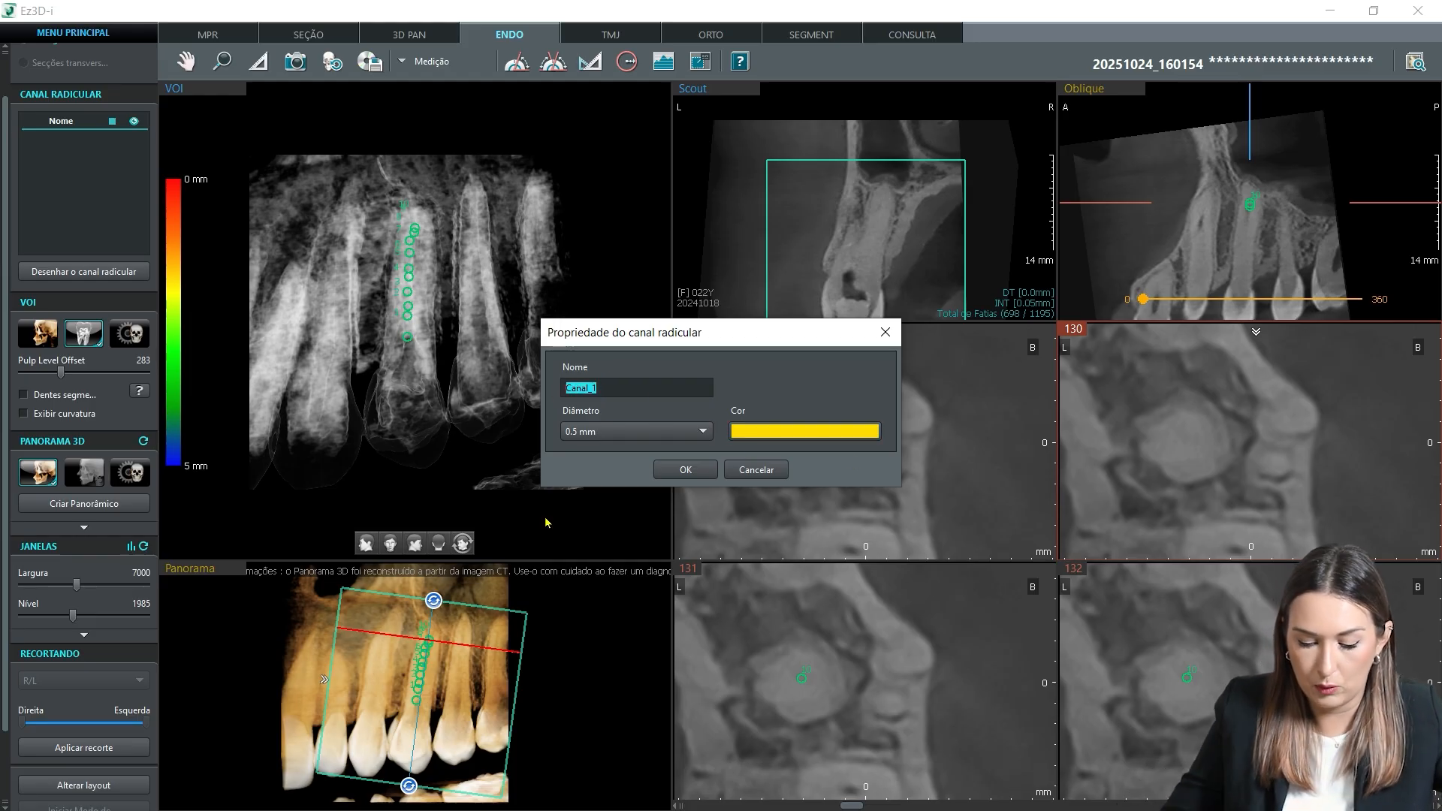
type("la")
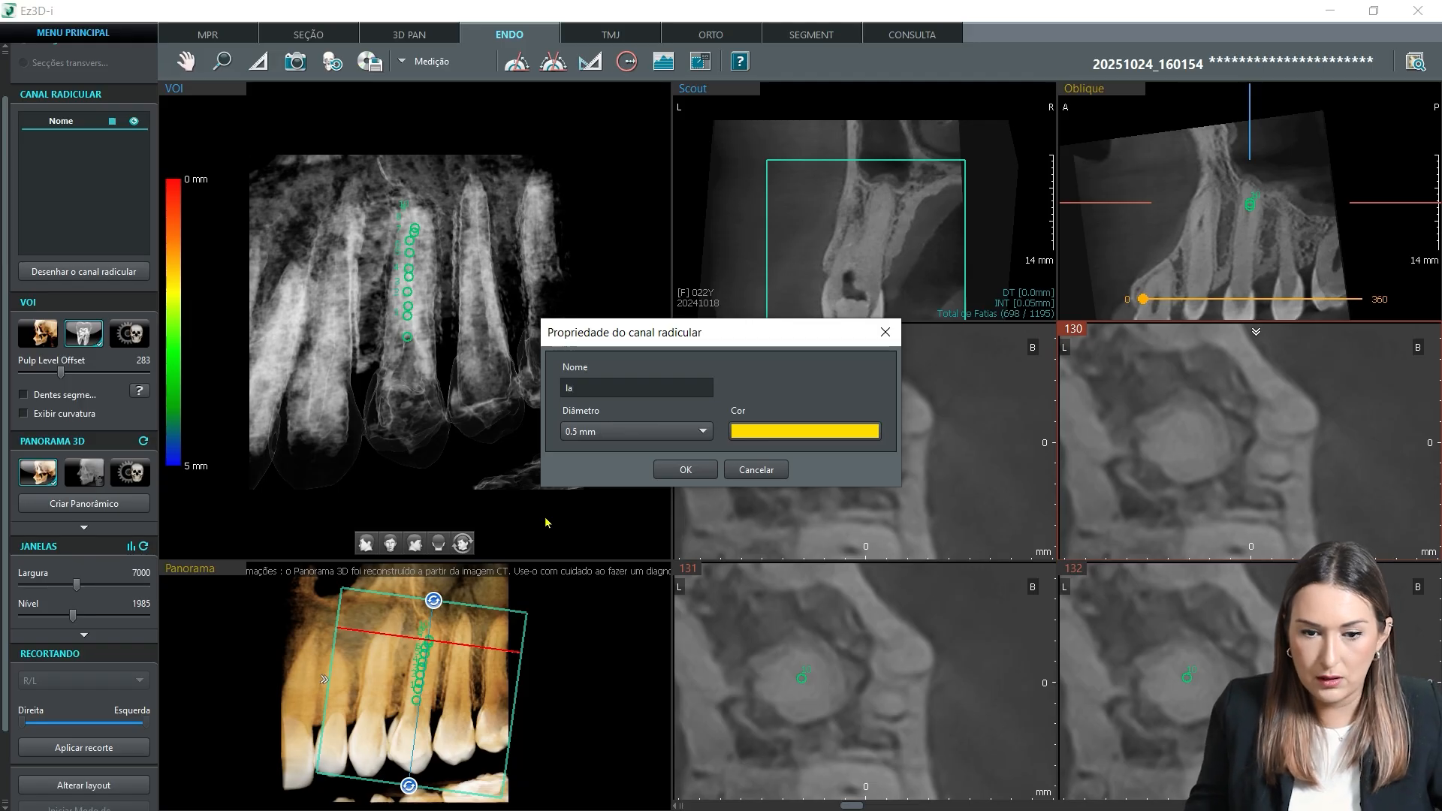
key("BackSpace")
key("BackSpace")
type("Pa")
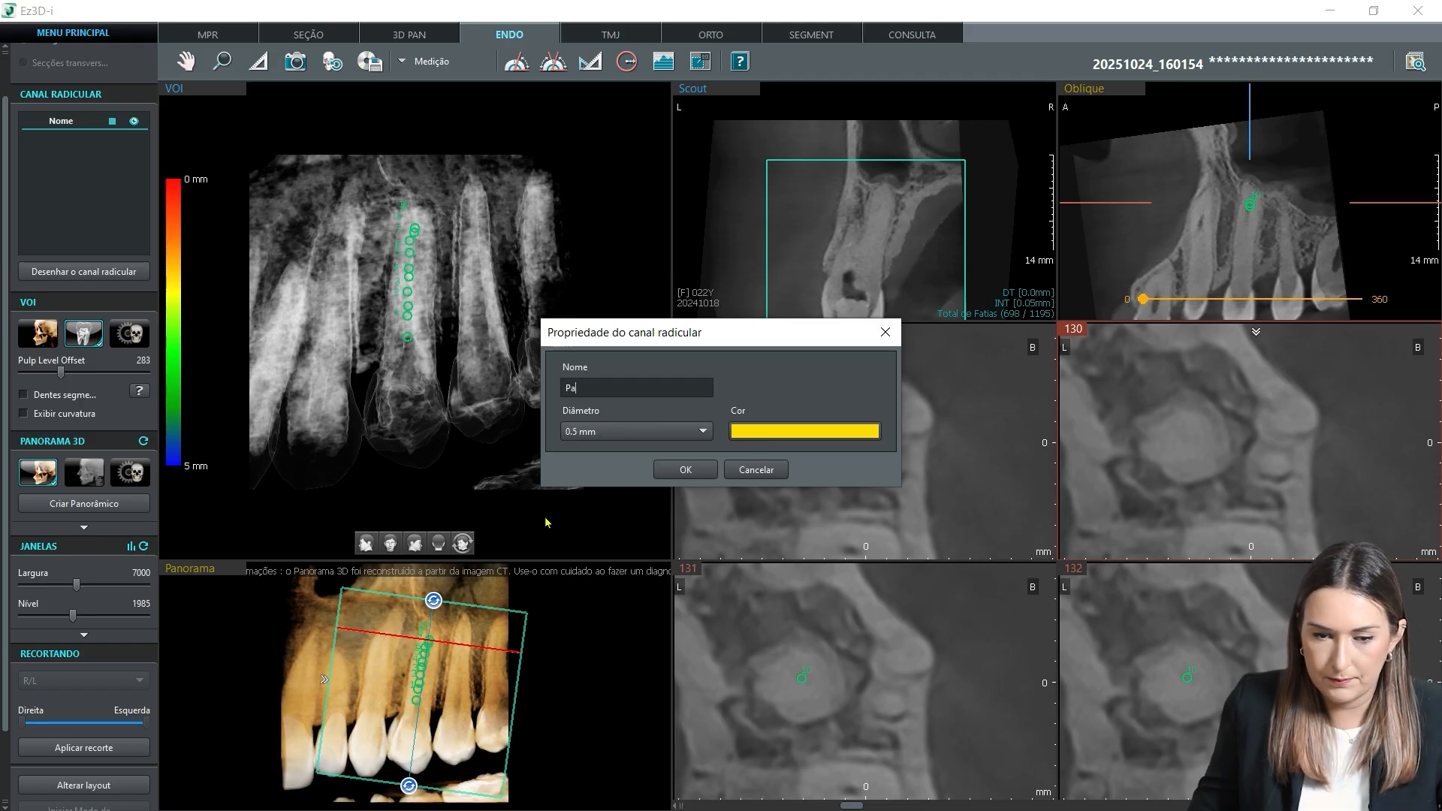
type("latino")
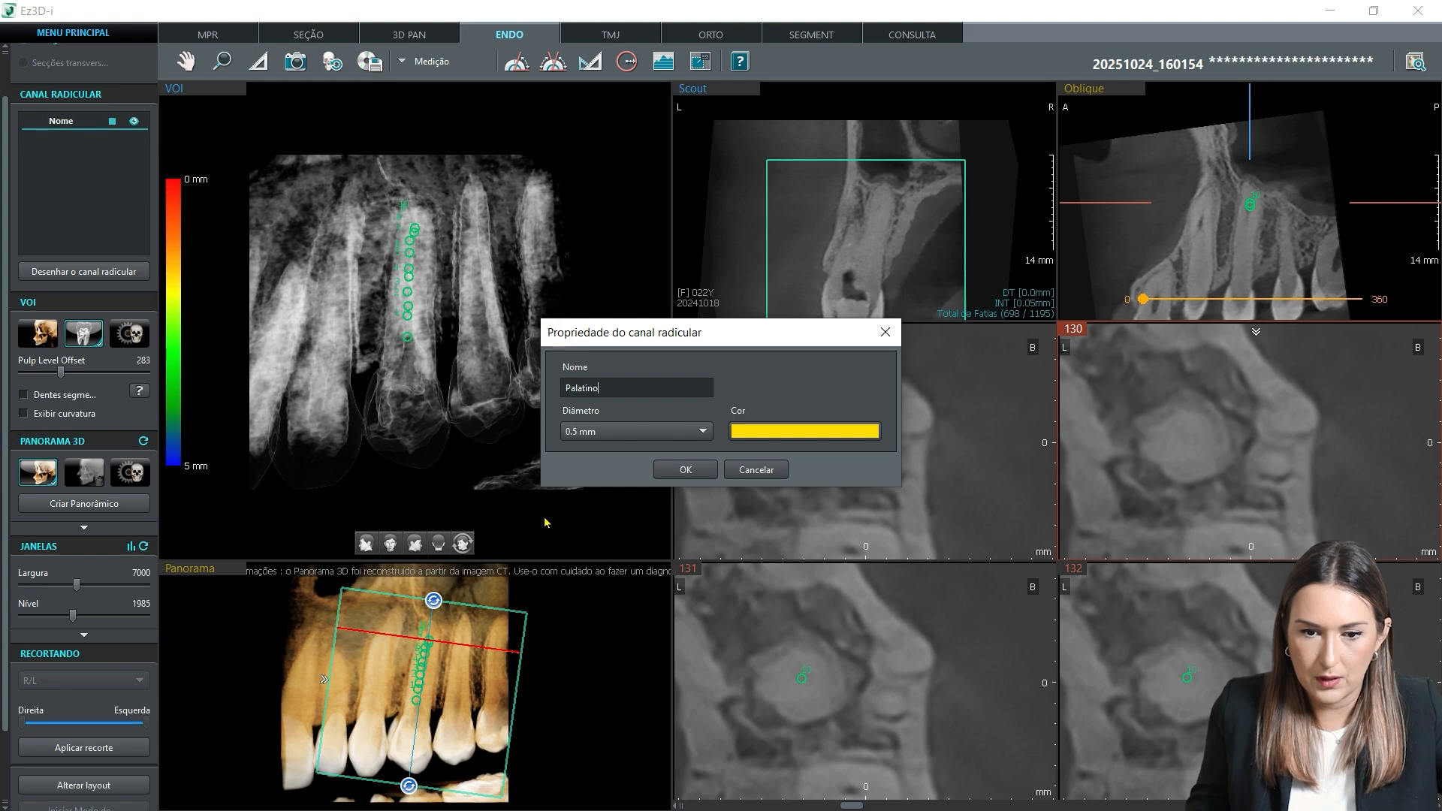
left_click(613, 434)
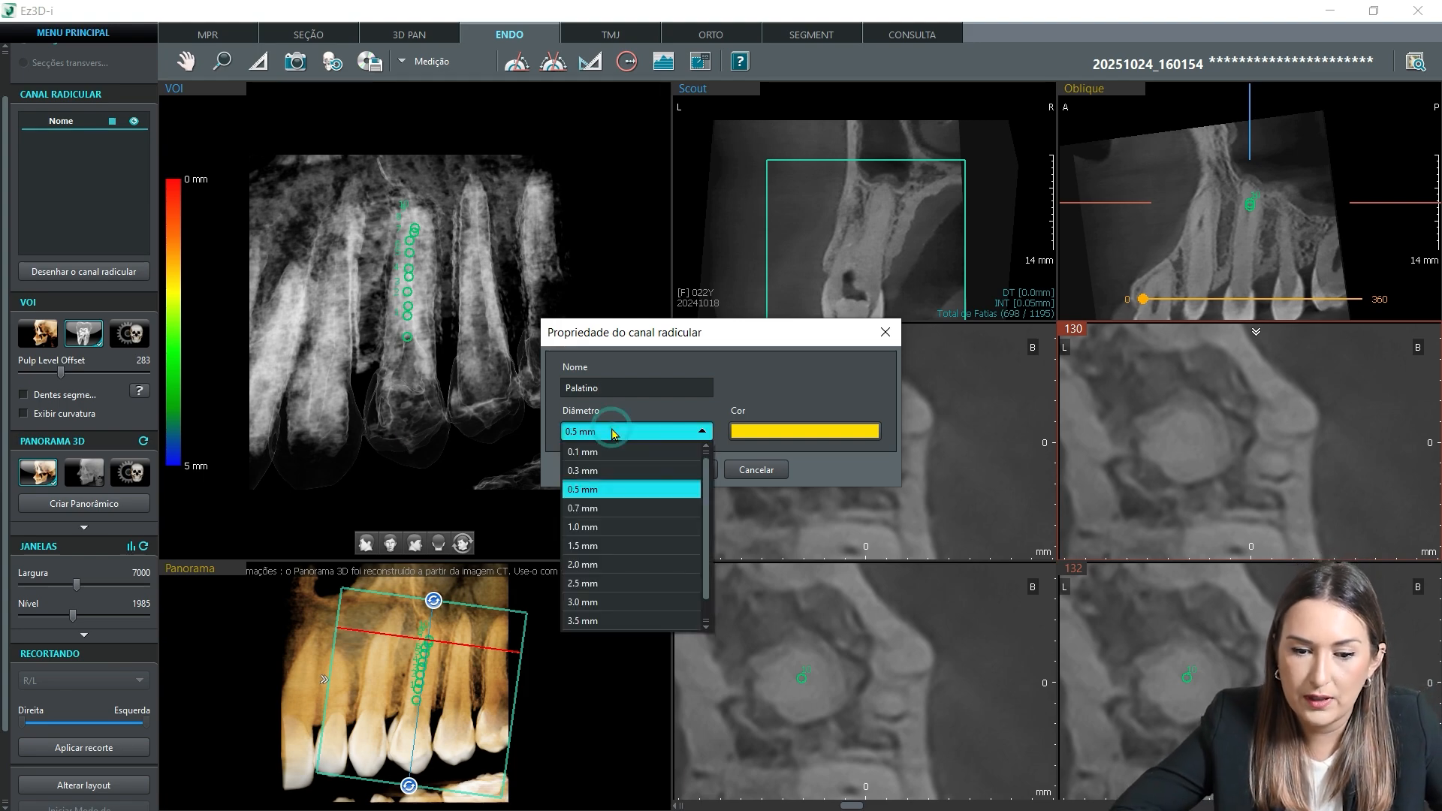
left_click(613, 434)
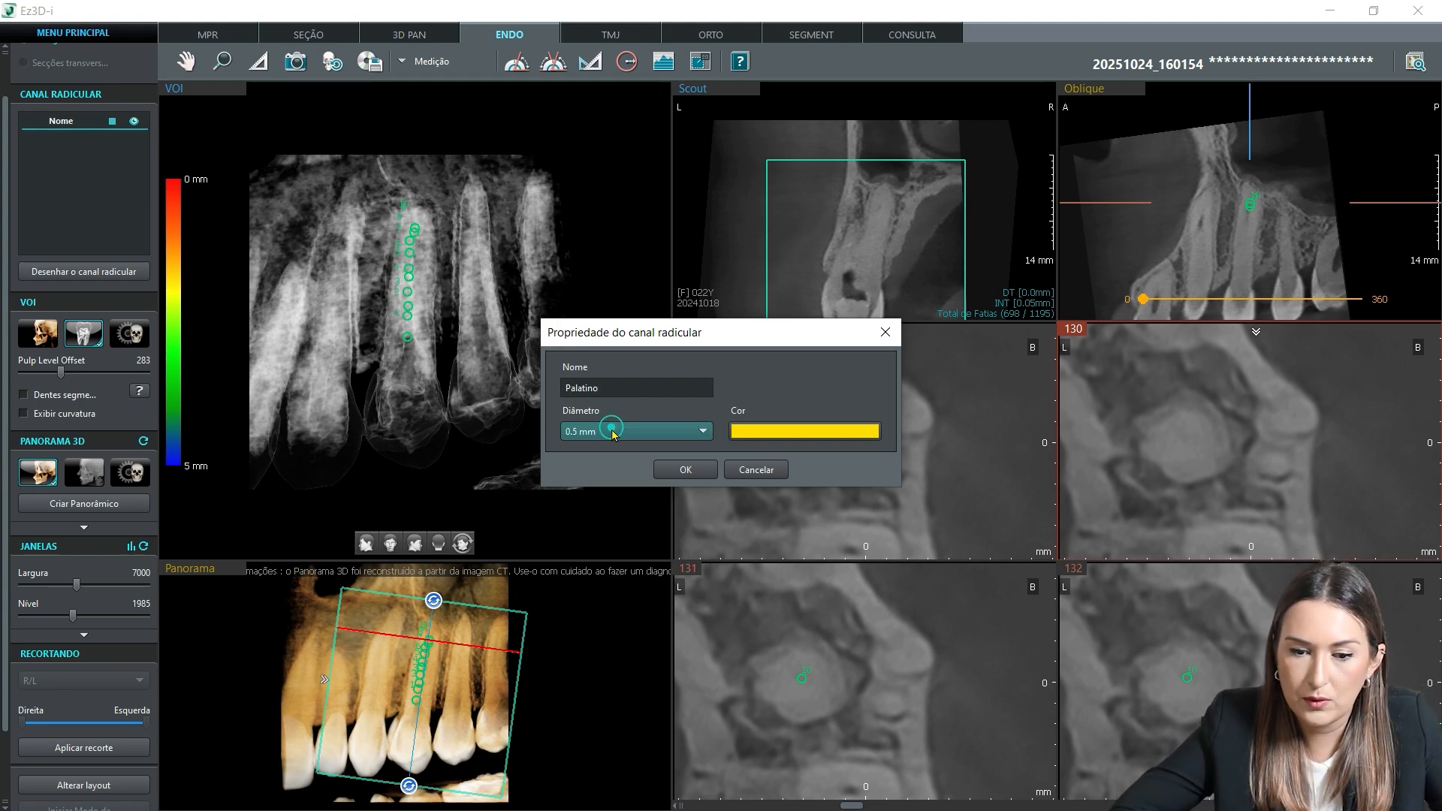
left_click(806, 434)
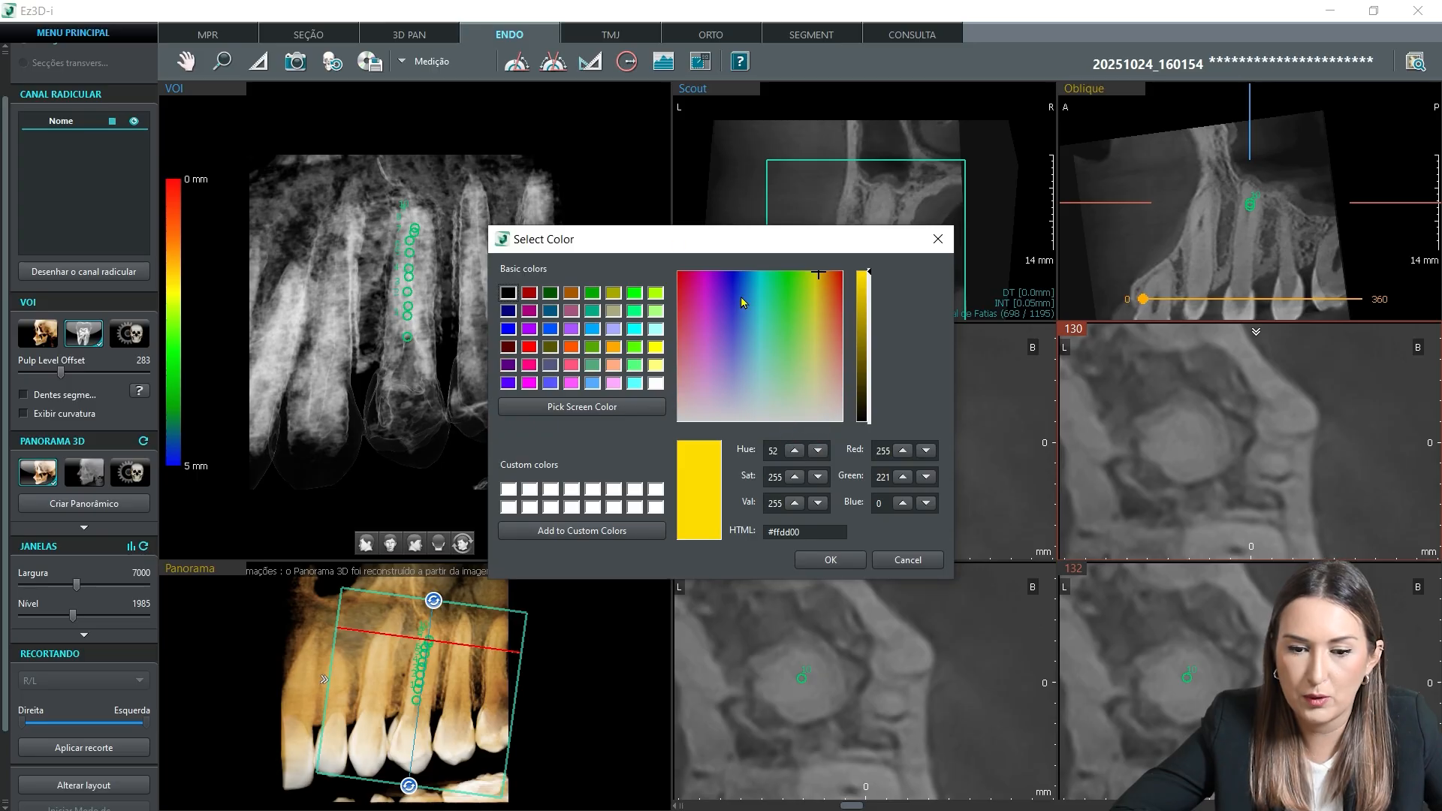
left_click(830, 559)
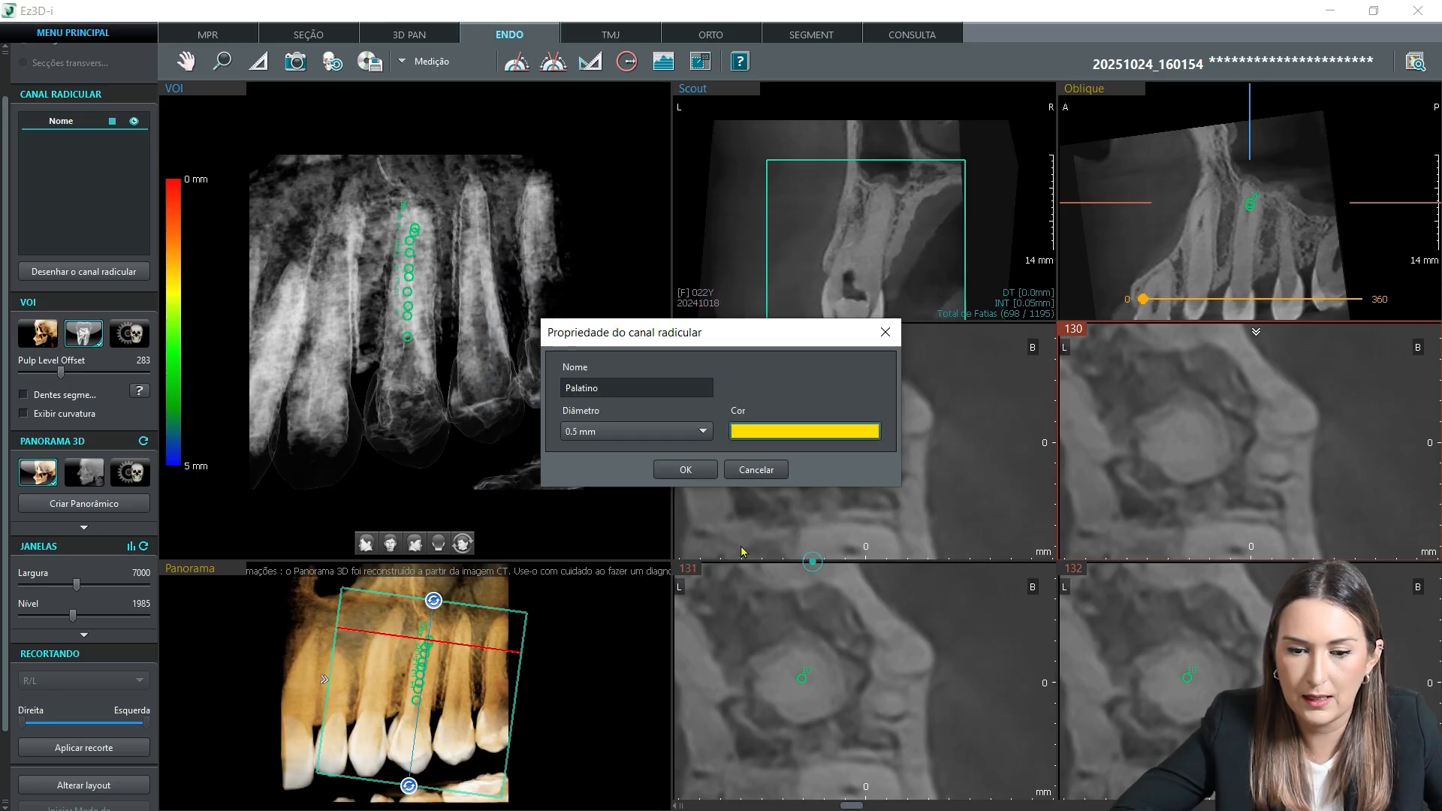
left_click(686, 471)
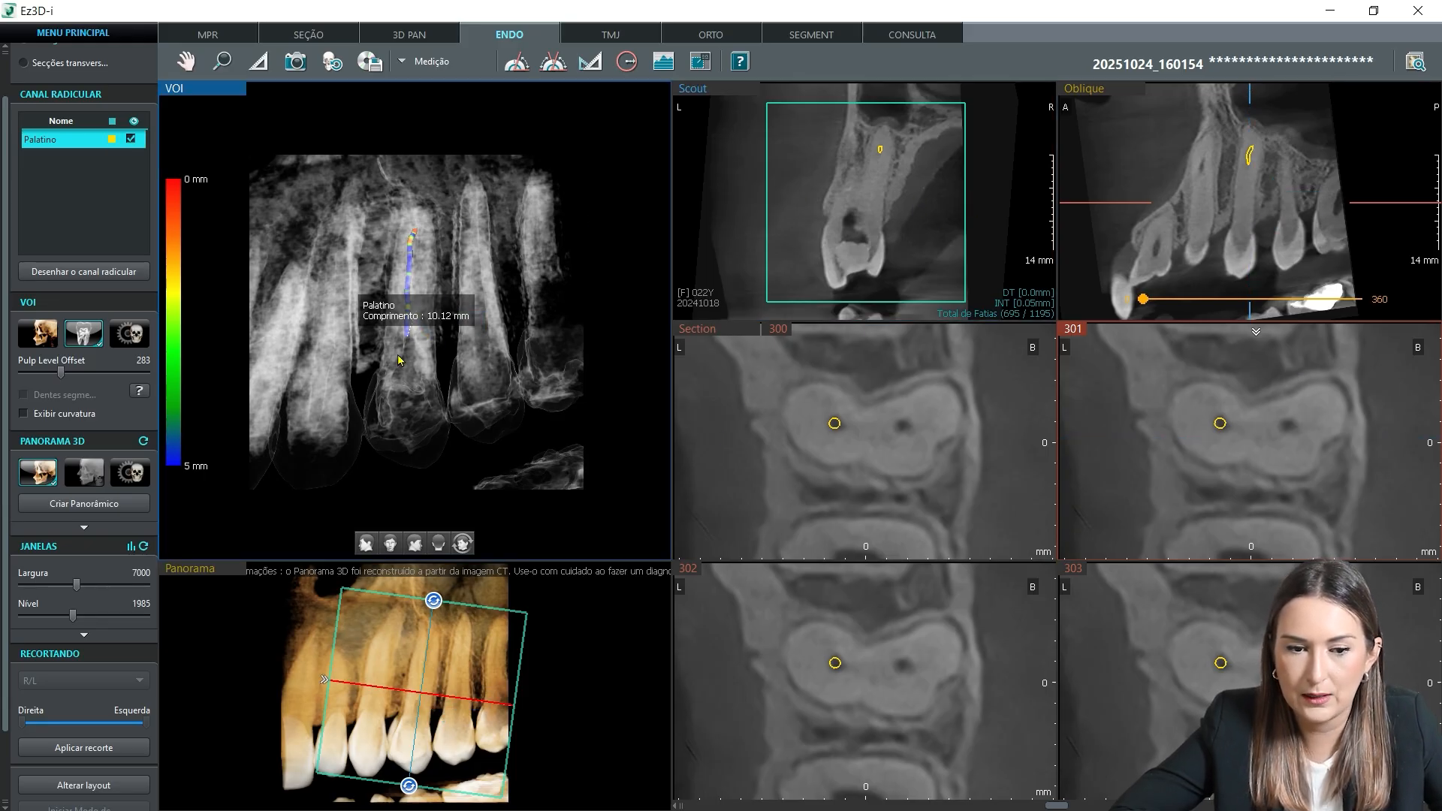
Step: Enlarge the VOI view around the Palatino canal and move its length label clear of the path
left_click(223, 63)
left_click_drag(333, 278, 338, 379)
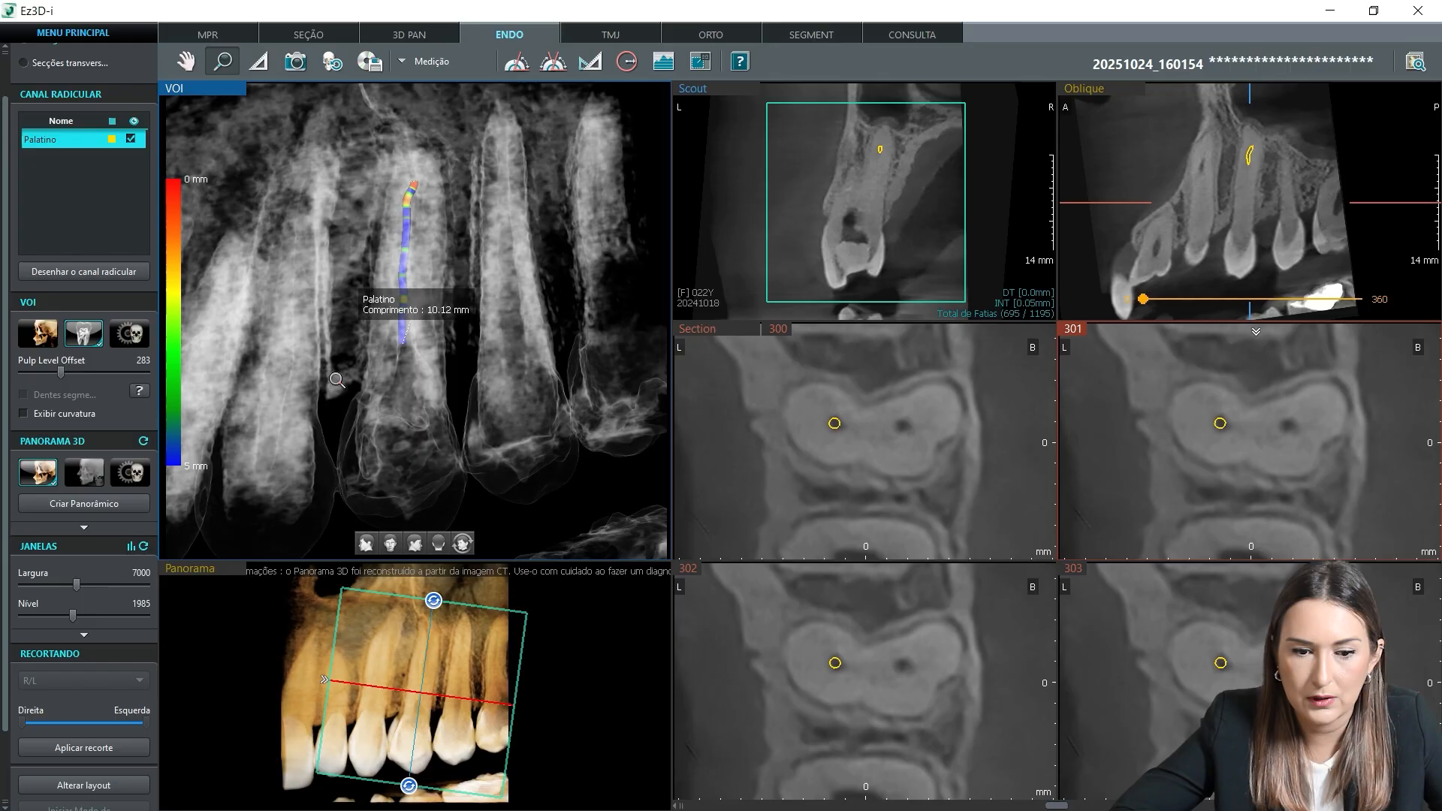
left_click_drag(447, 308, 517, 111)
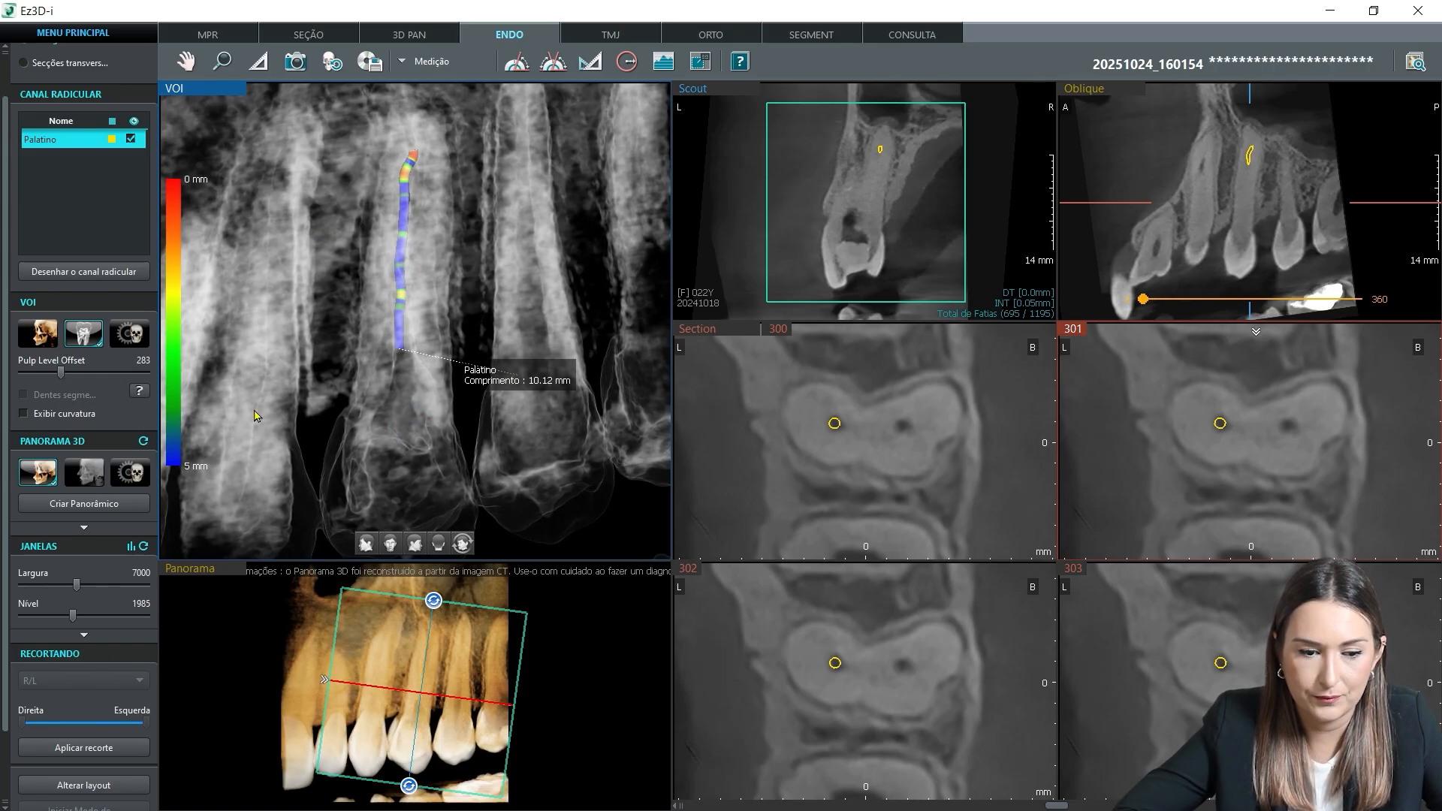
left_click(224, 62)
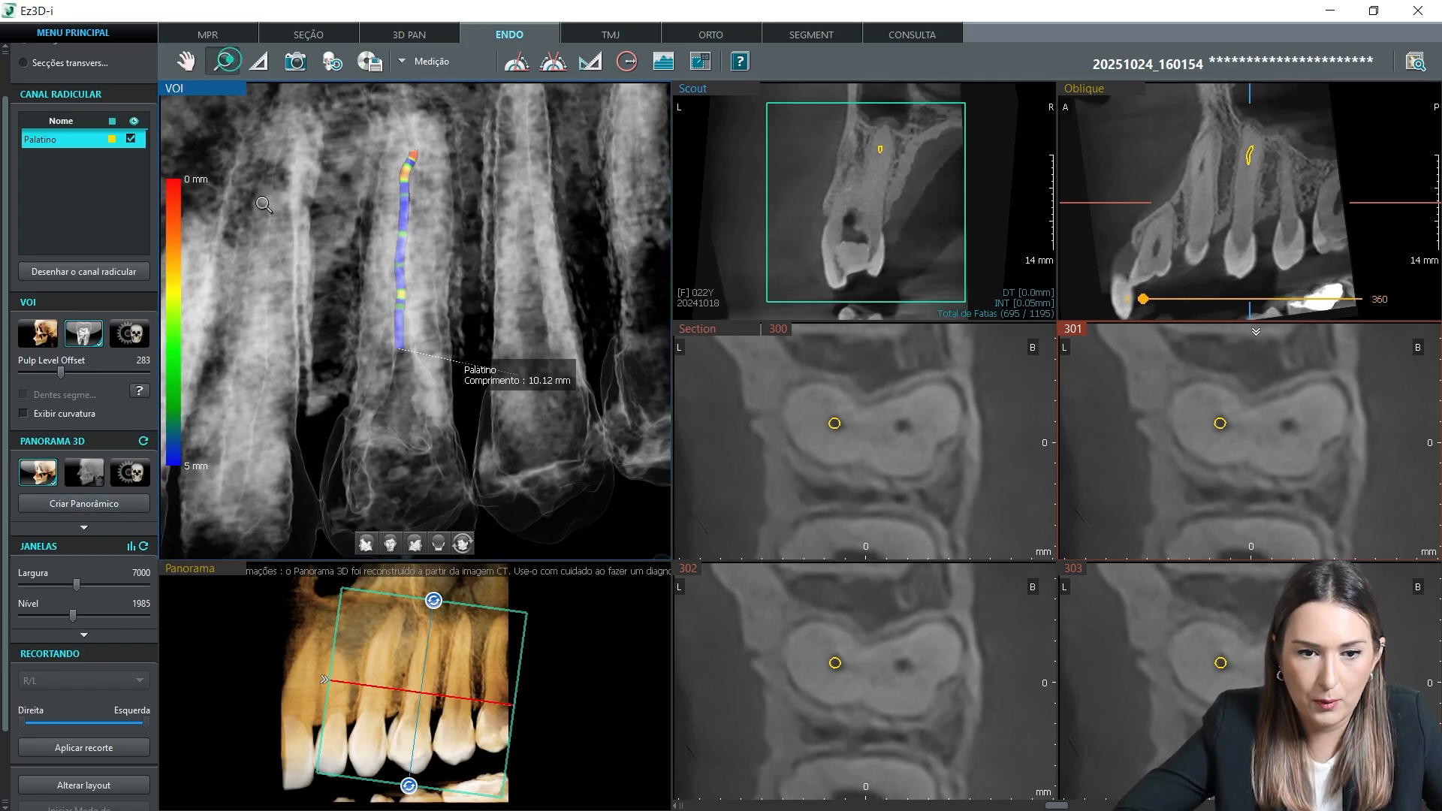
left_click(267, 208)
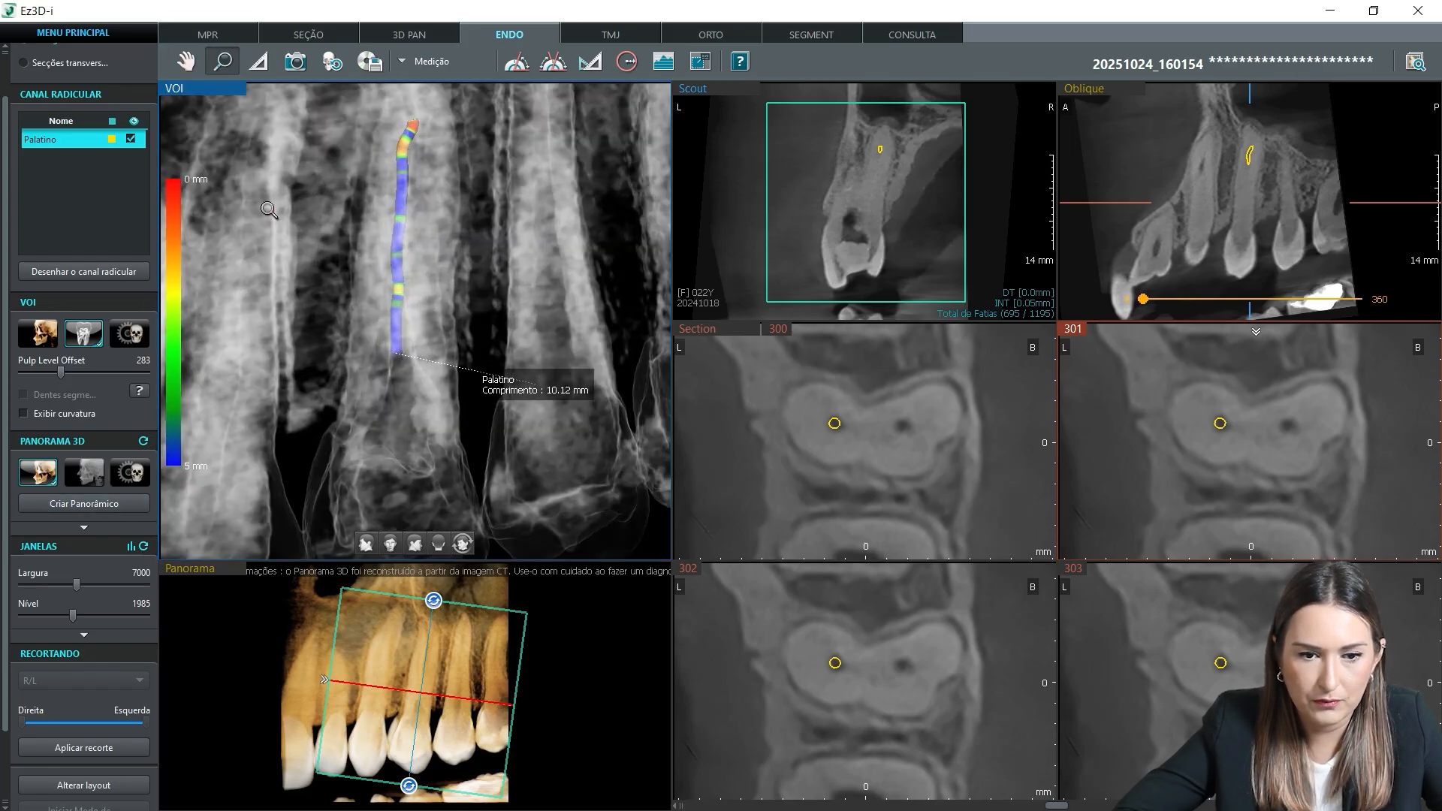
right_click(268, 209)
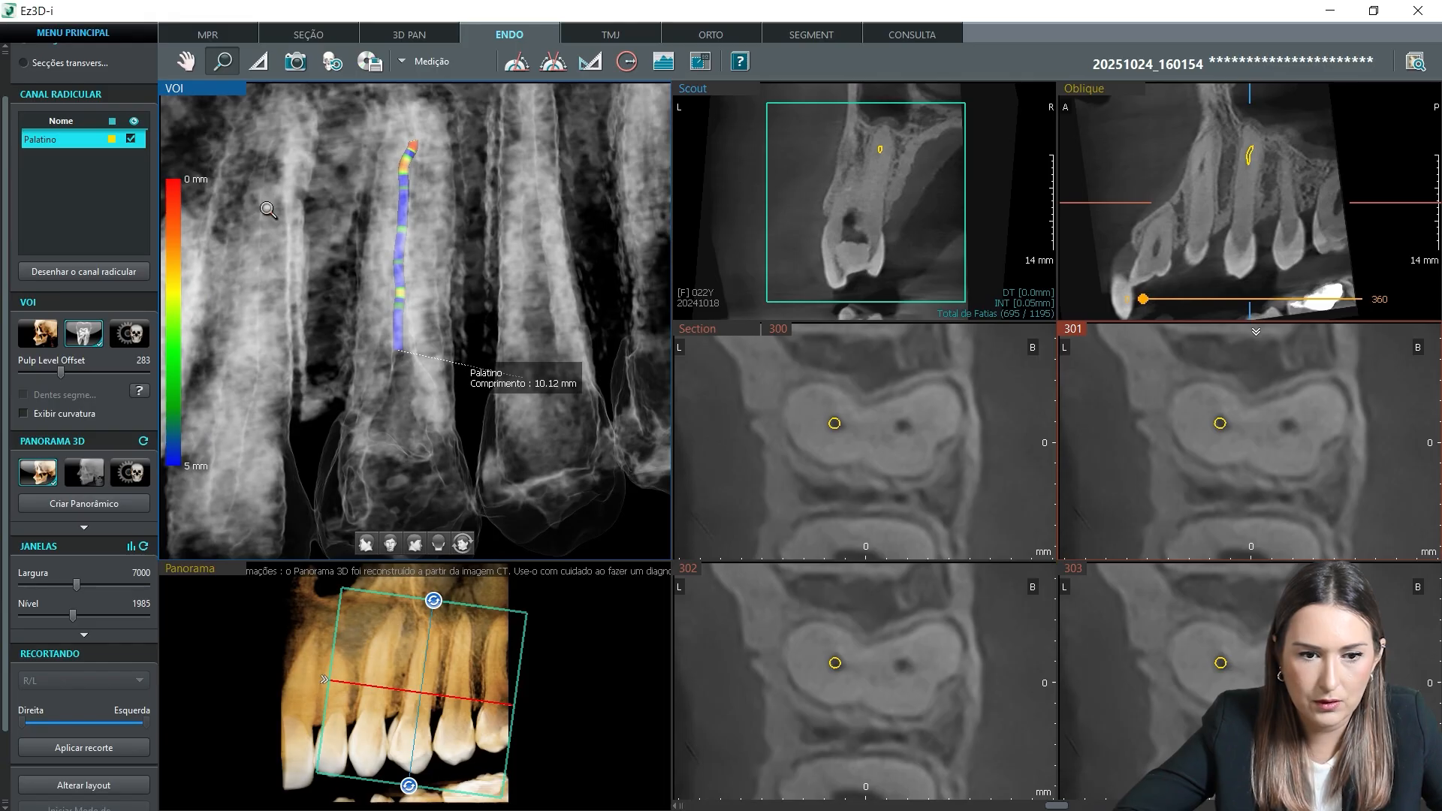
right_click(268, 210)
right_click(269, 212)
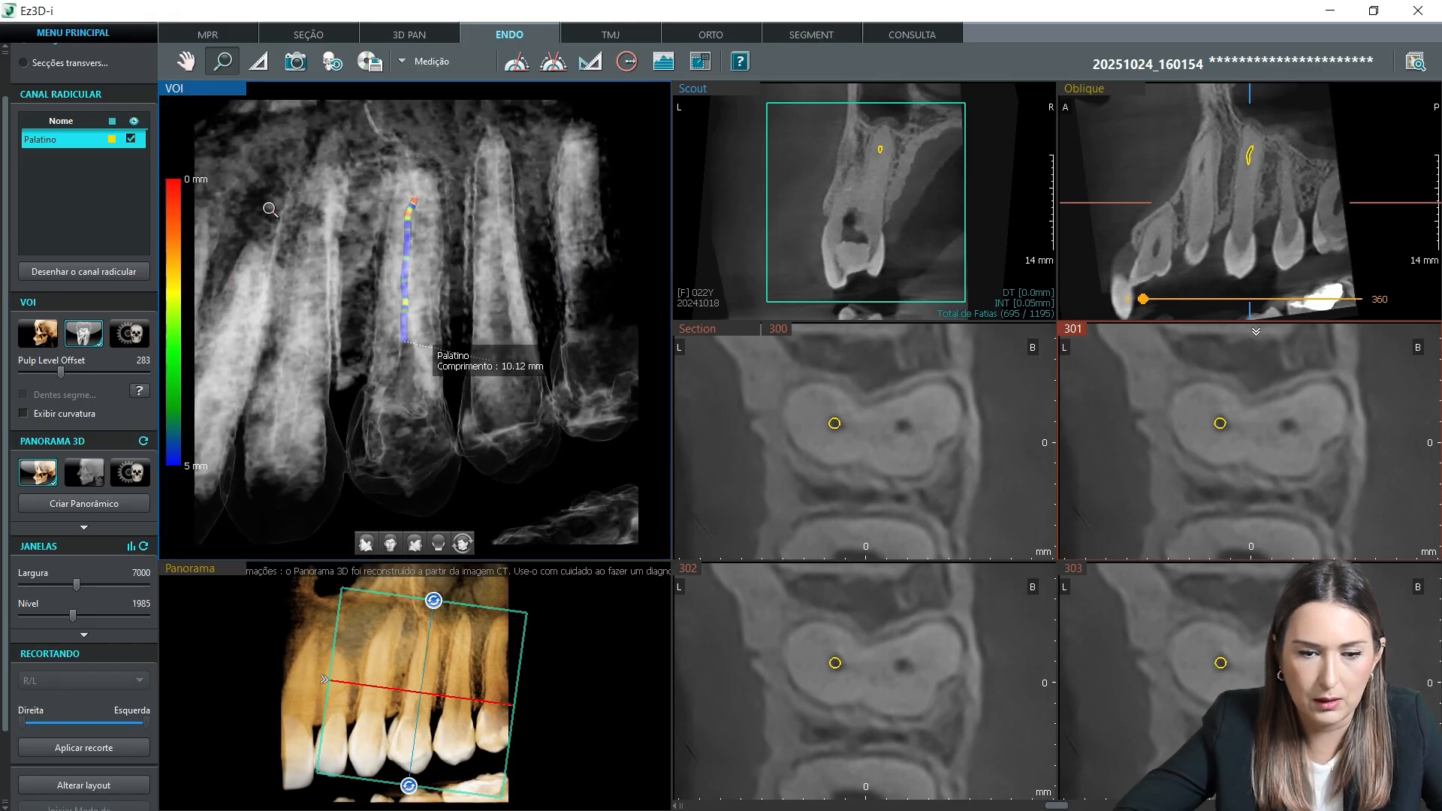
Step: Measure the distance from the root apex to the canal trace's apical end in the maximized Scout view, placing the label beside the line
left_click(259, 61)
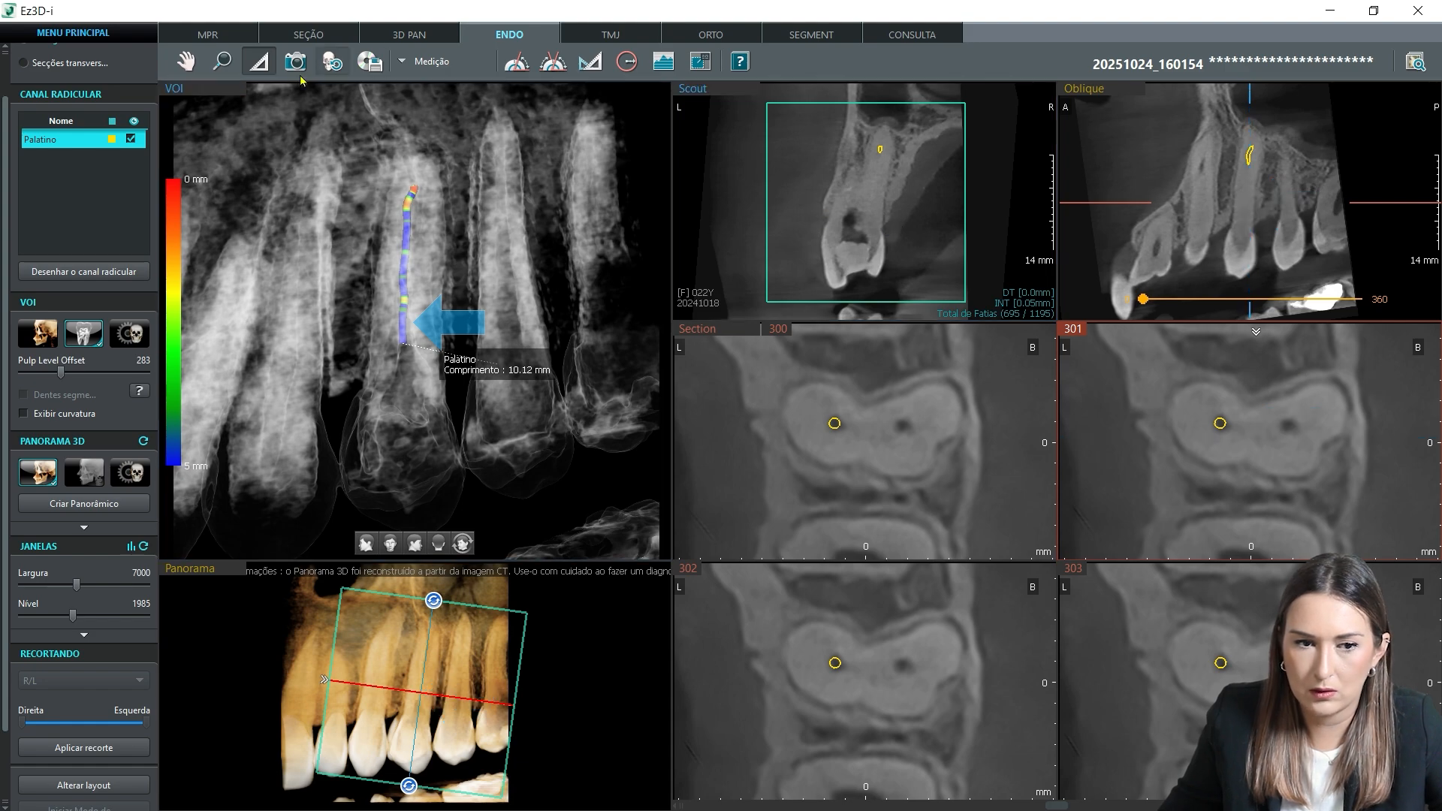
left_click(259, 62)
scroll(800, 213, "up", 5)
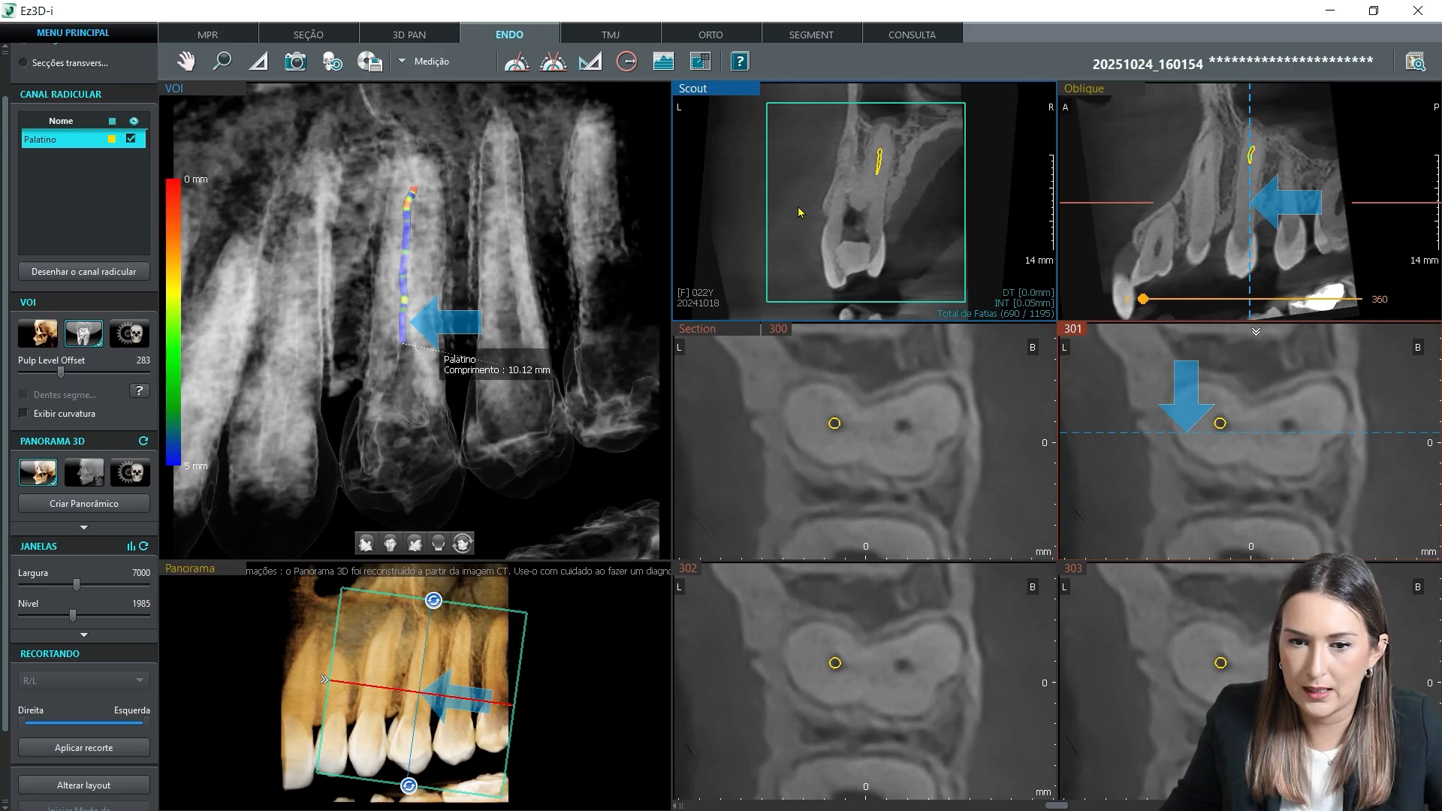
scroll(813, 194, "down", 5)
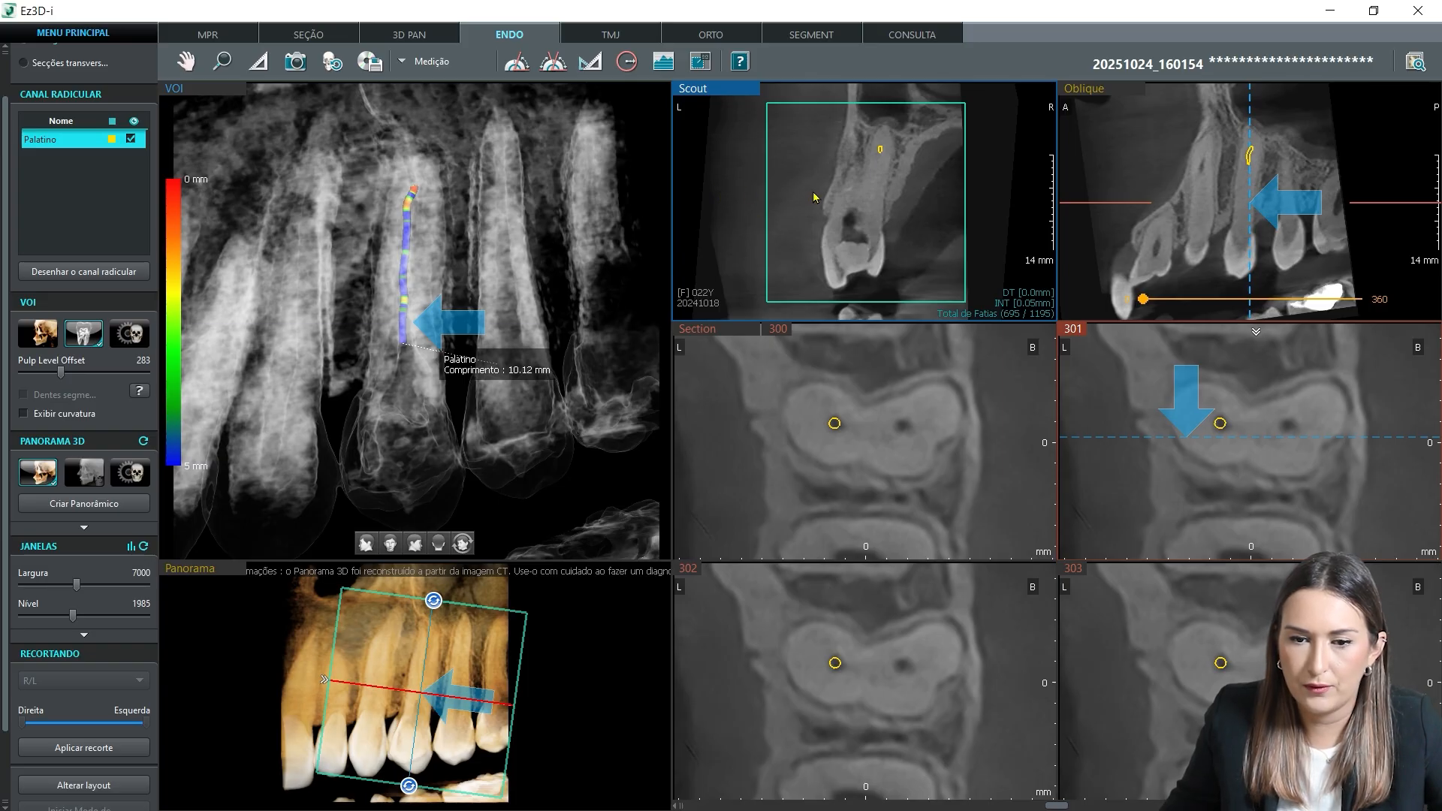
double_click(814, 191)
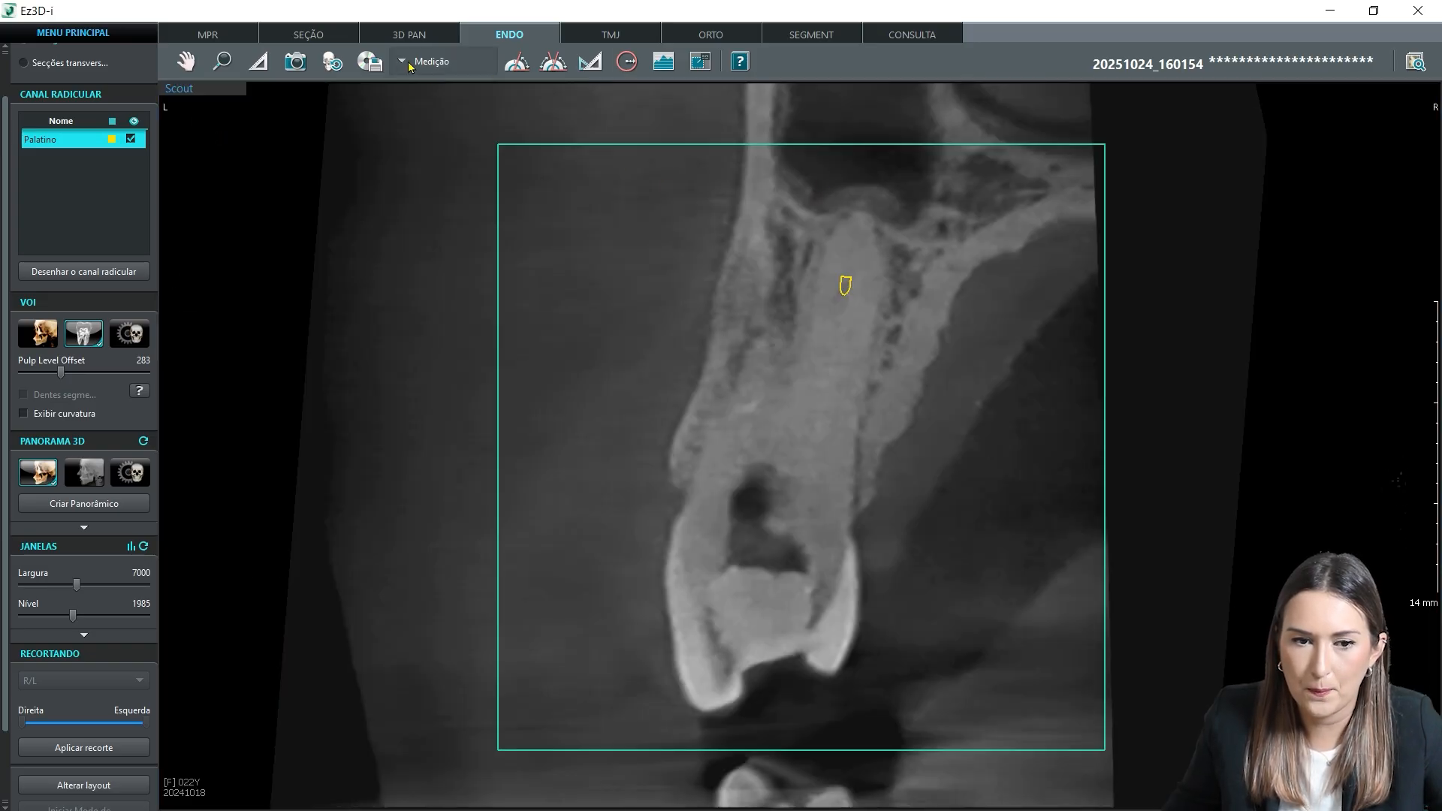
left_click(259, 64)
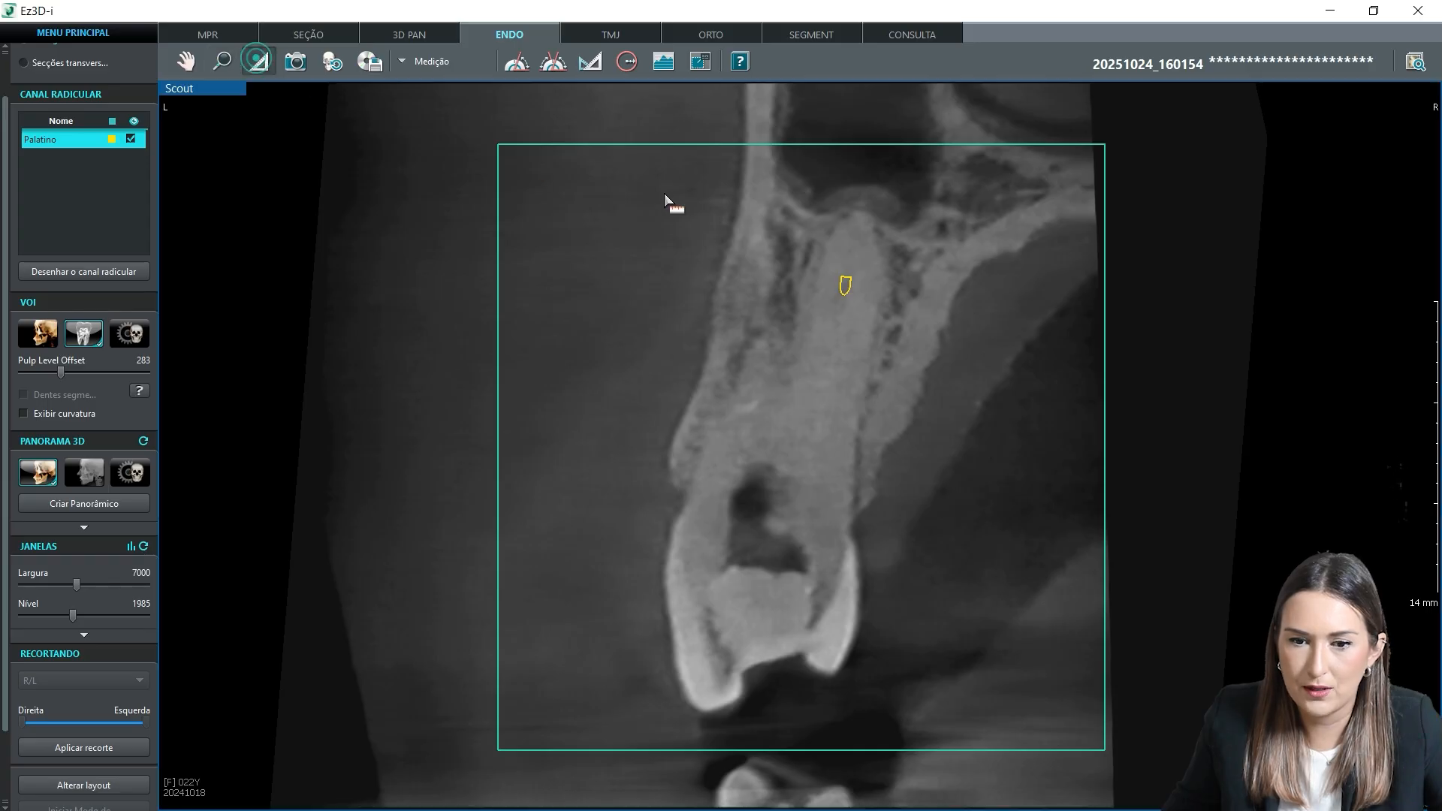
left_click(862, 214)
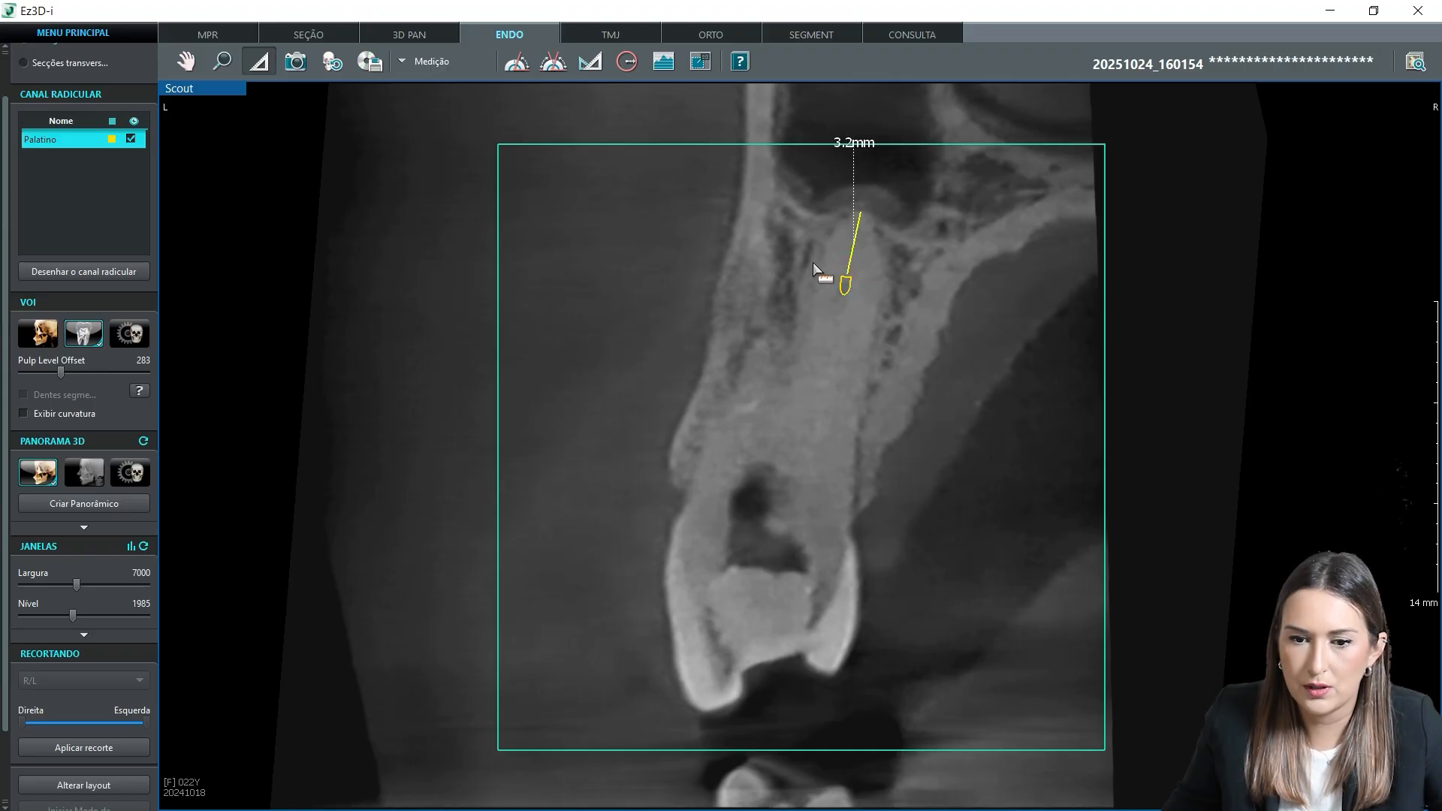
key("Escape")
left_click_drag(857, 139, 915, 201)
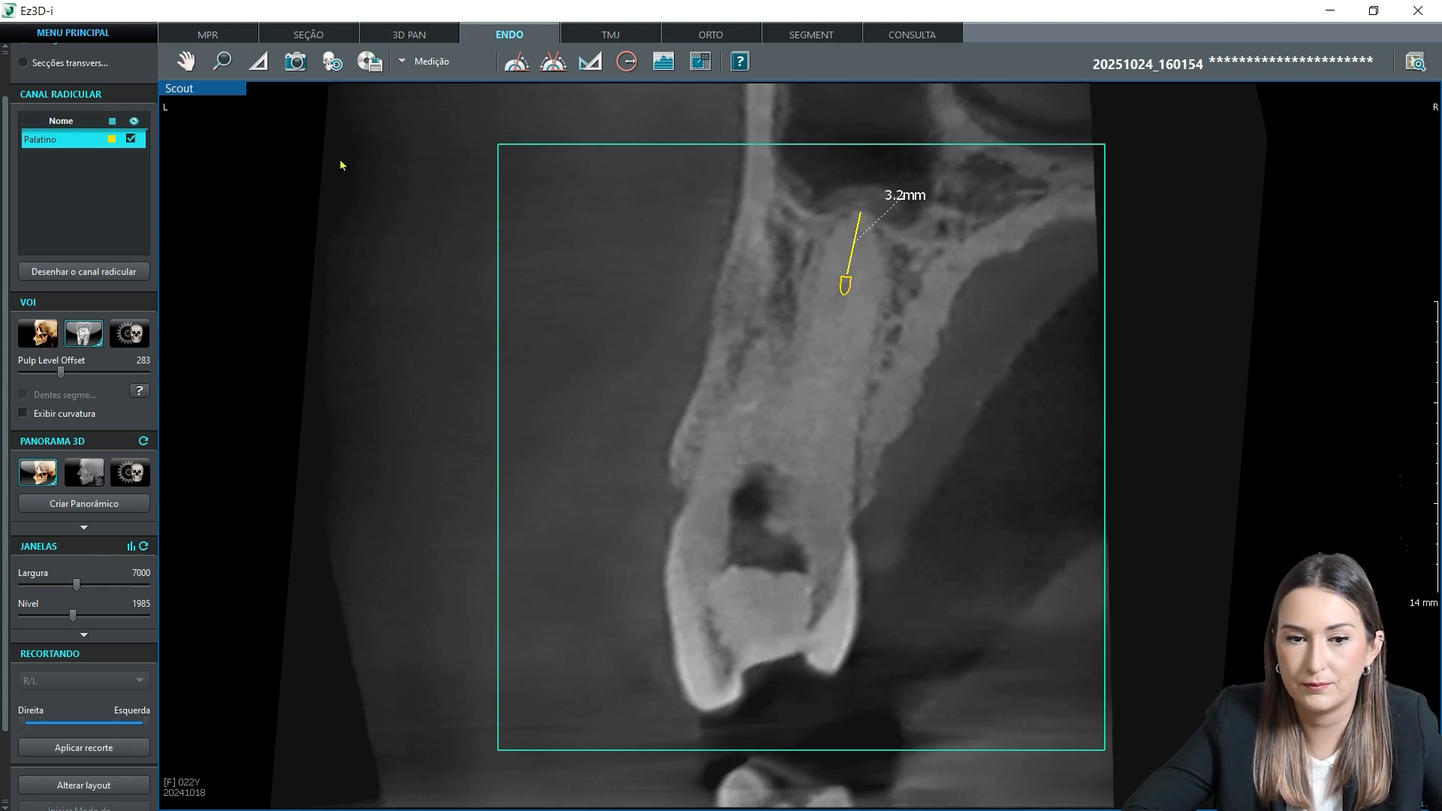
Step: Capture the Scout region inside the green frame, including the tooth and the apical distance measurement
left_click(446, 68)
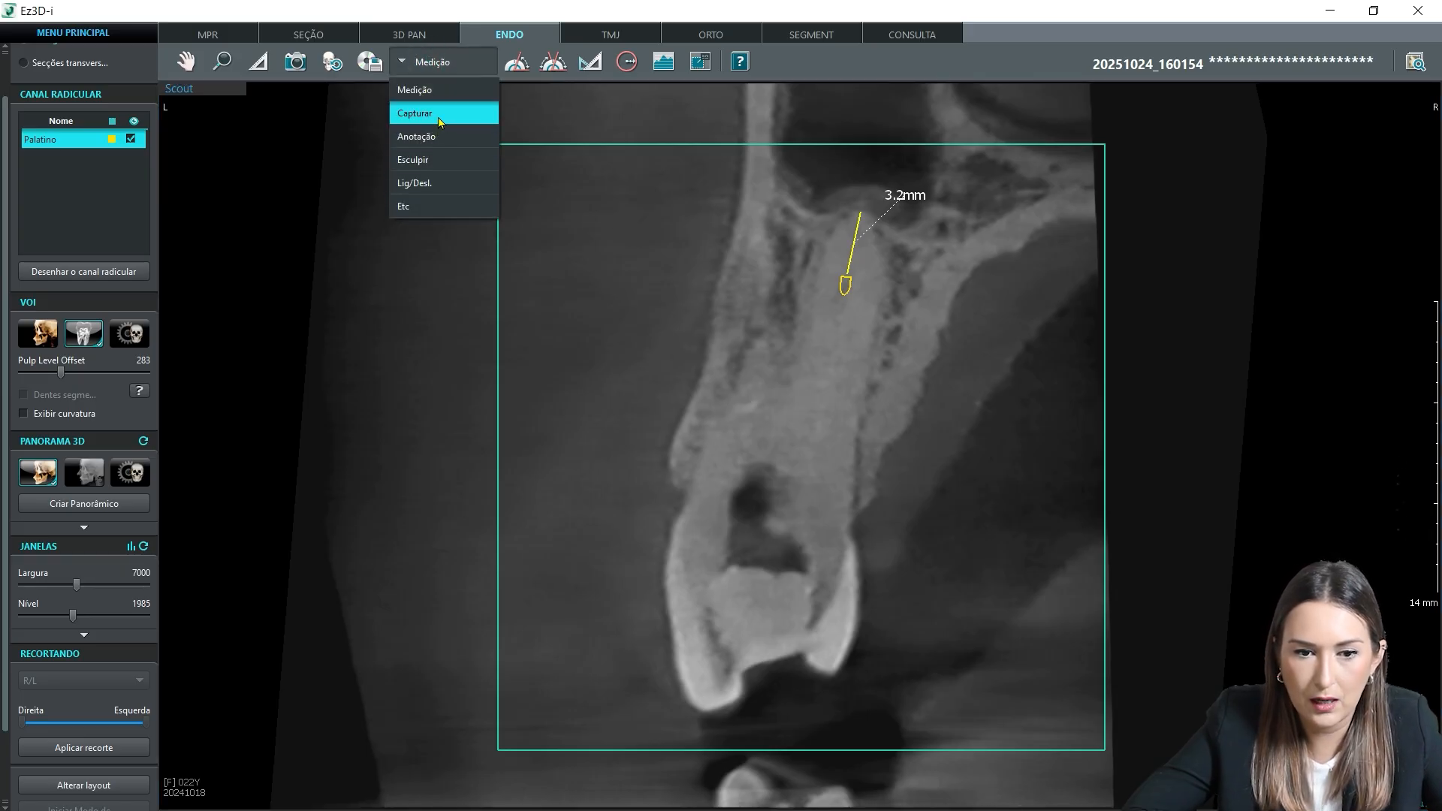
left_click(441, 114)
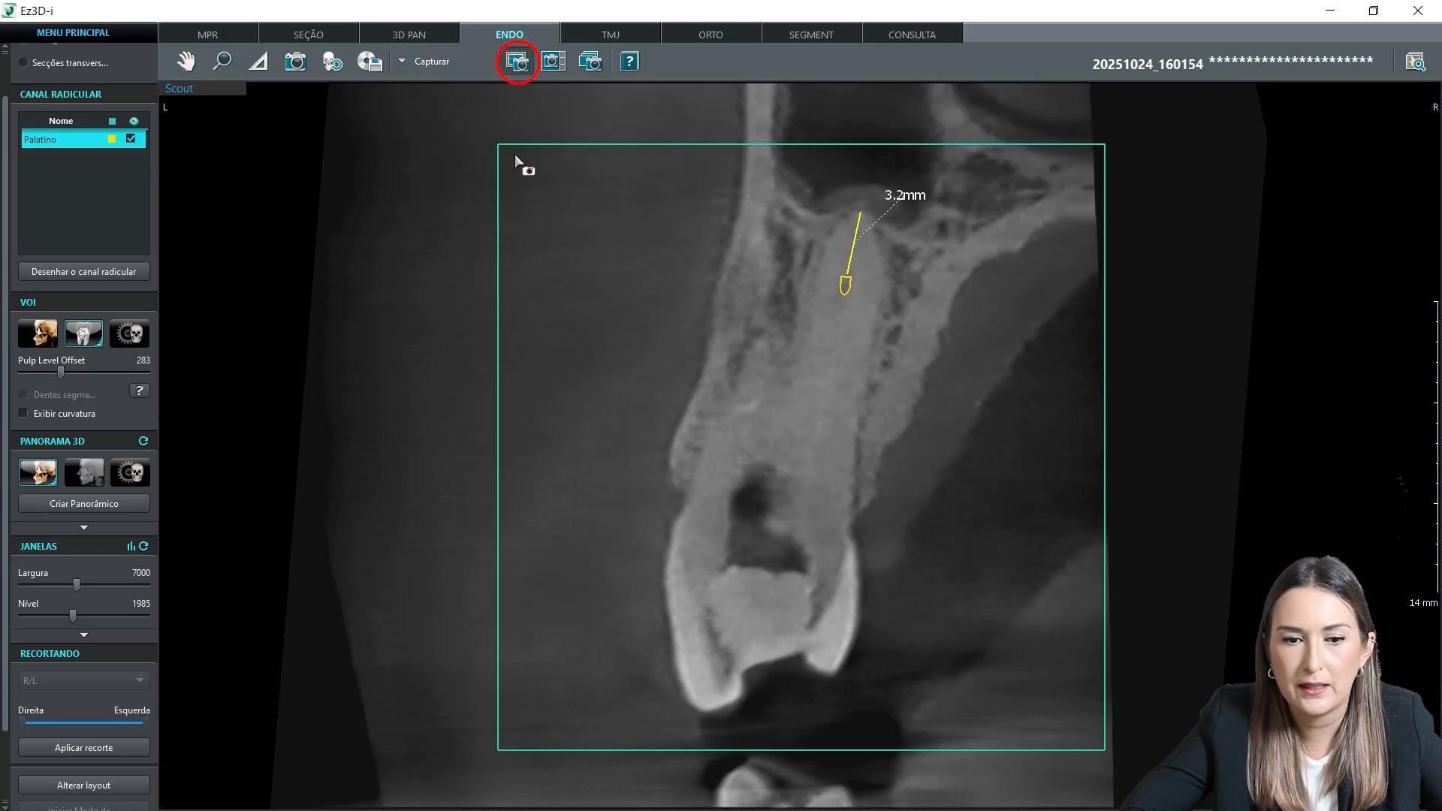
left_click_drag(509, 154, 1085, 732)
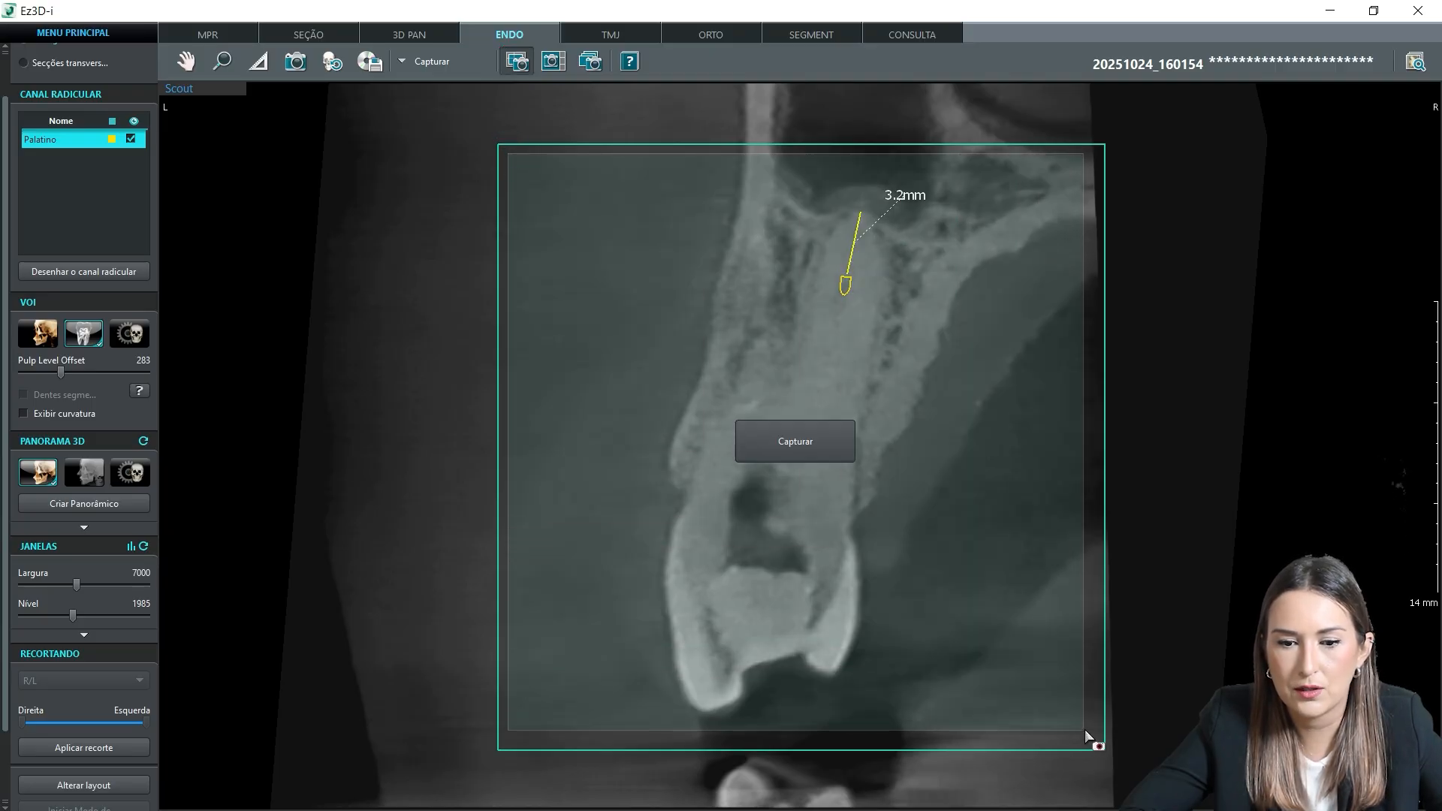
left_click(791, 443)
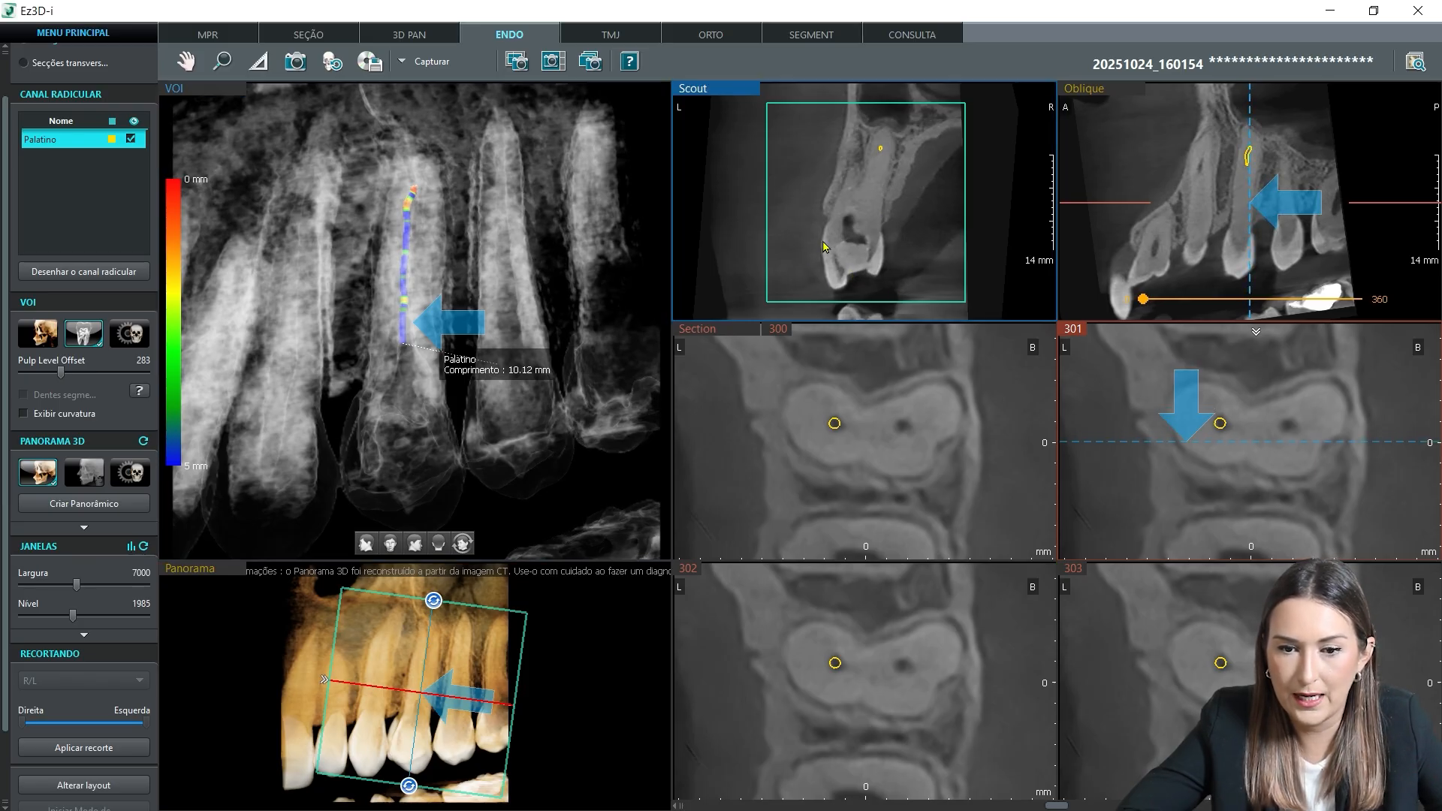
Step: On the Scout slice showing the full canal, measure from its coronal end to the buccal cusp tip level, placing the label below the crown
scroll(819, 263, "down", 3)
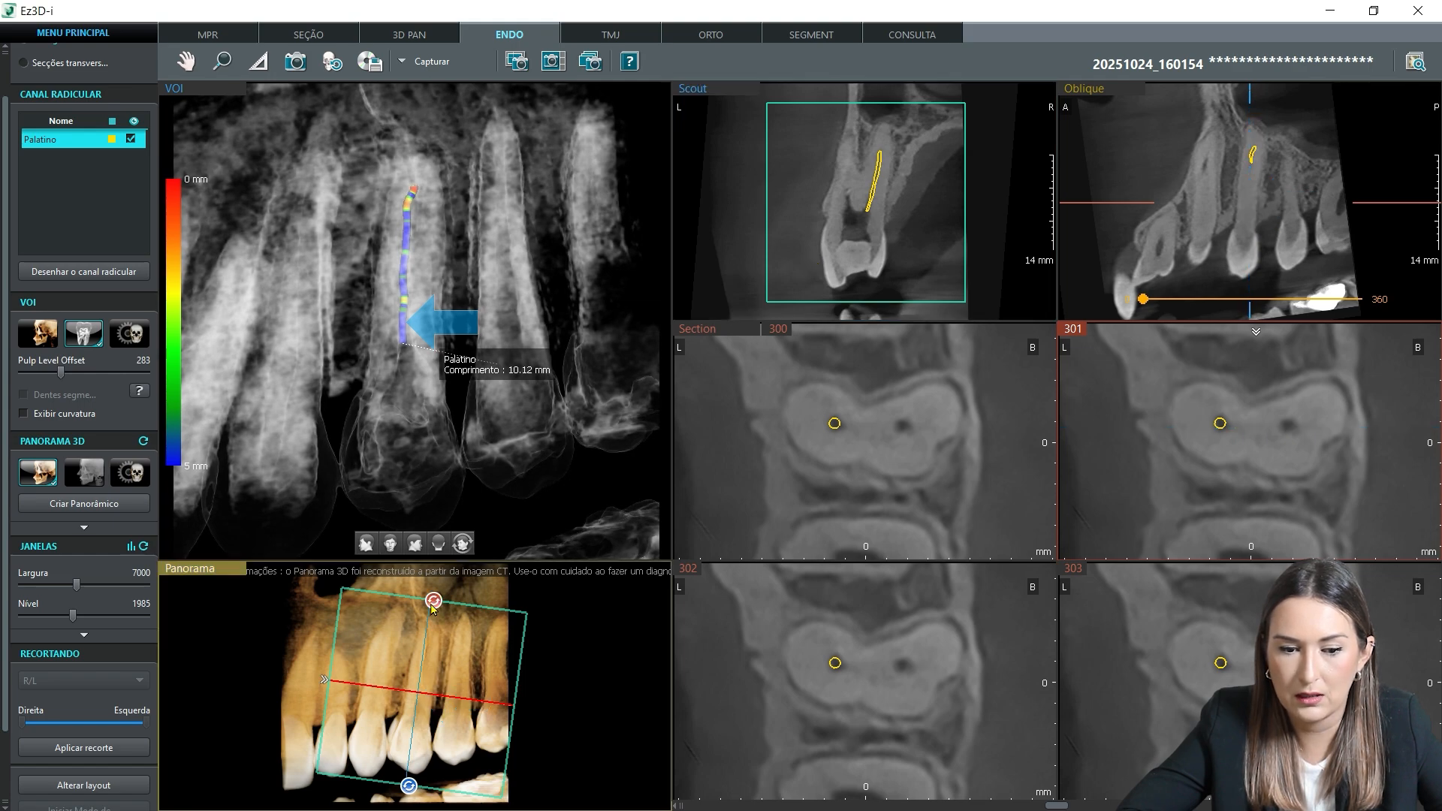
left_click(738, 294)
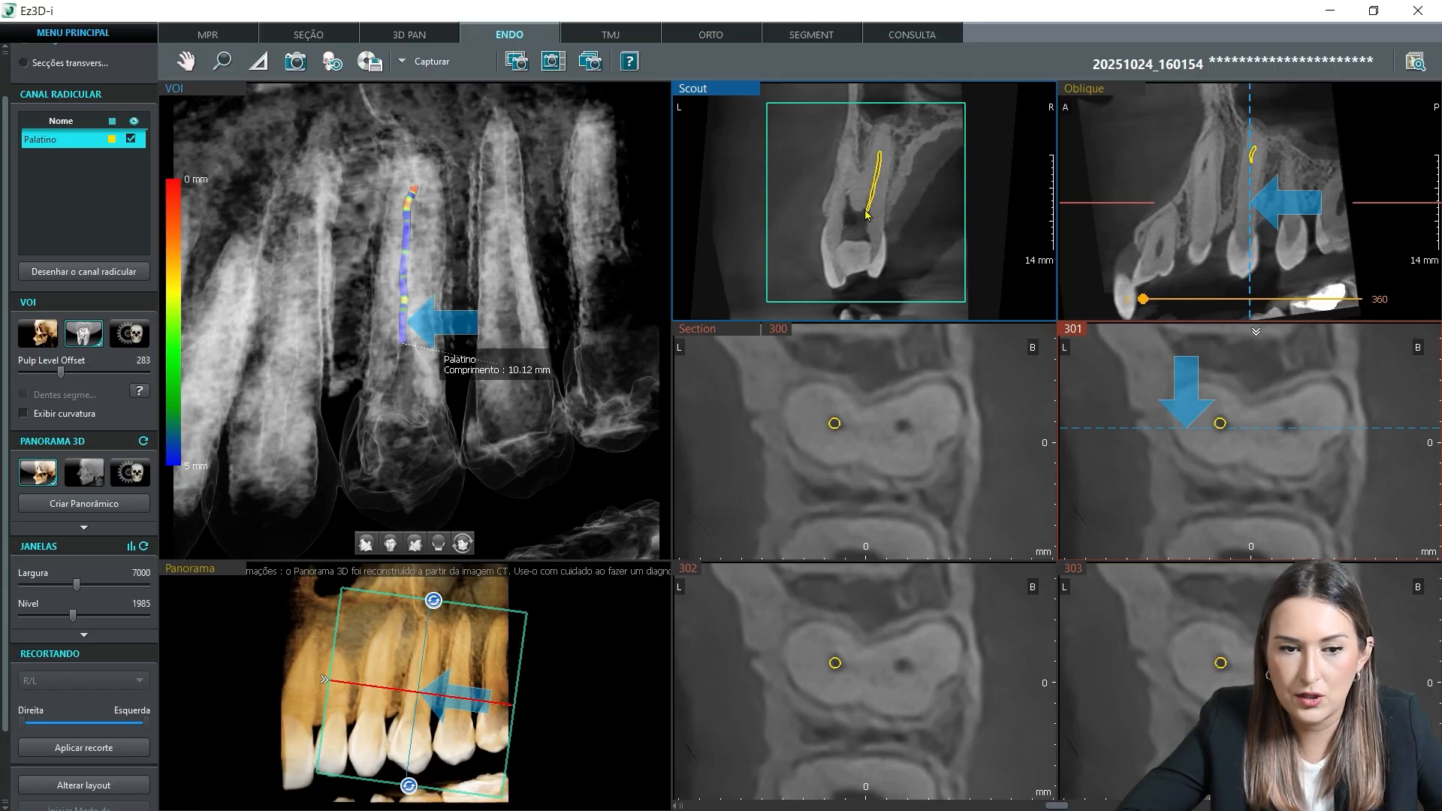
double_click(703, 242)
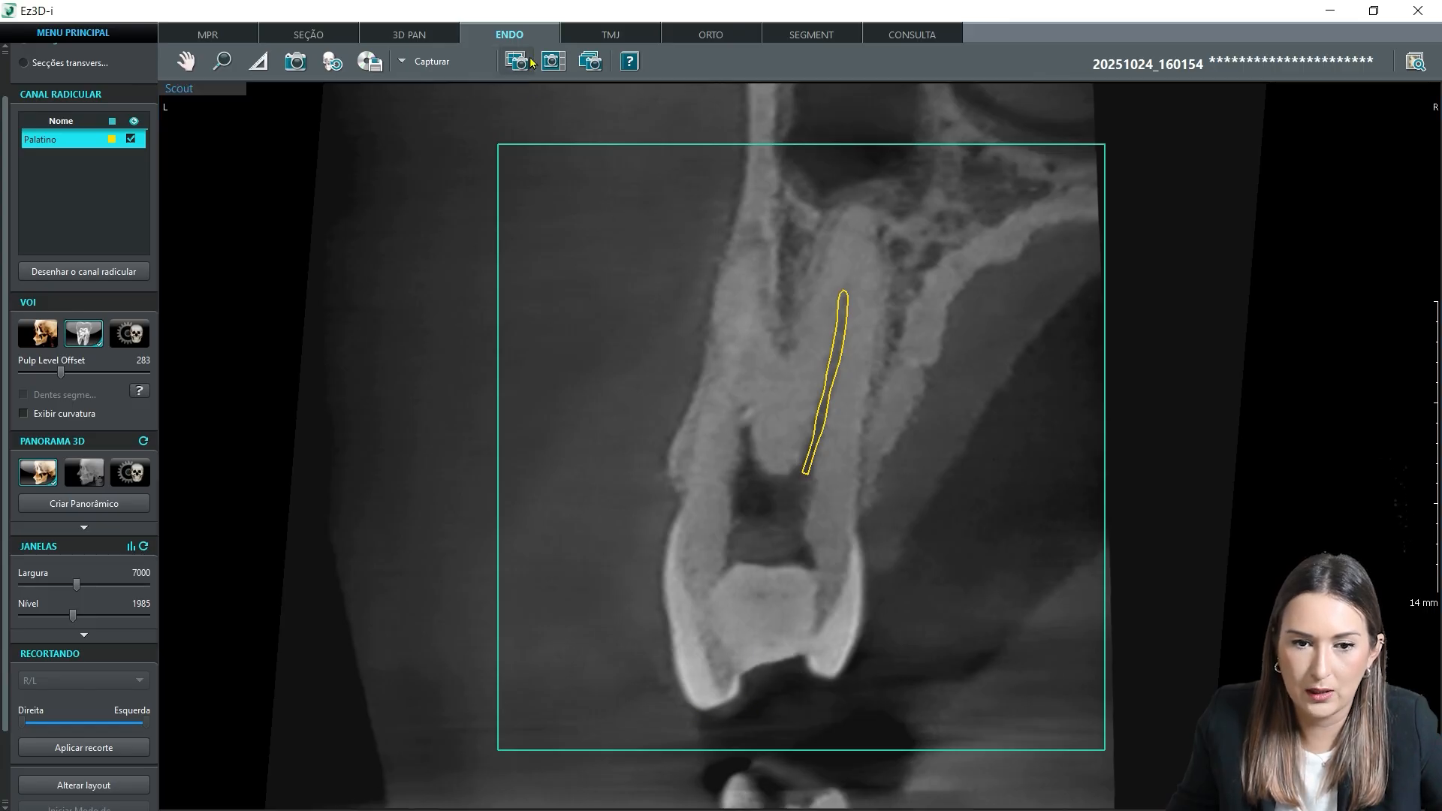
left_click(269, 61)
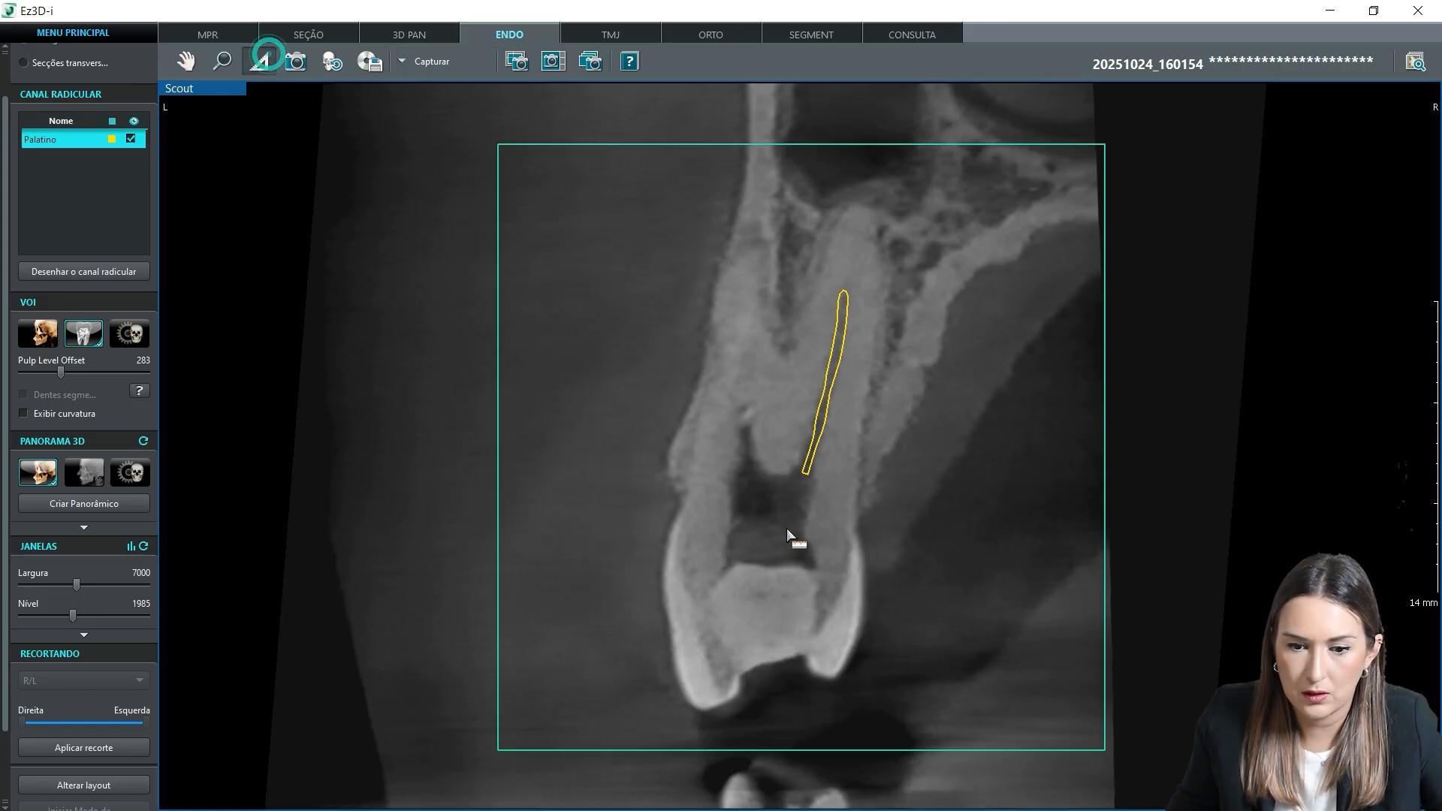
left_click_drag(806, 477, 741, 713)
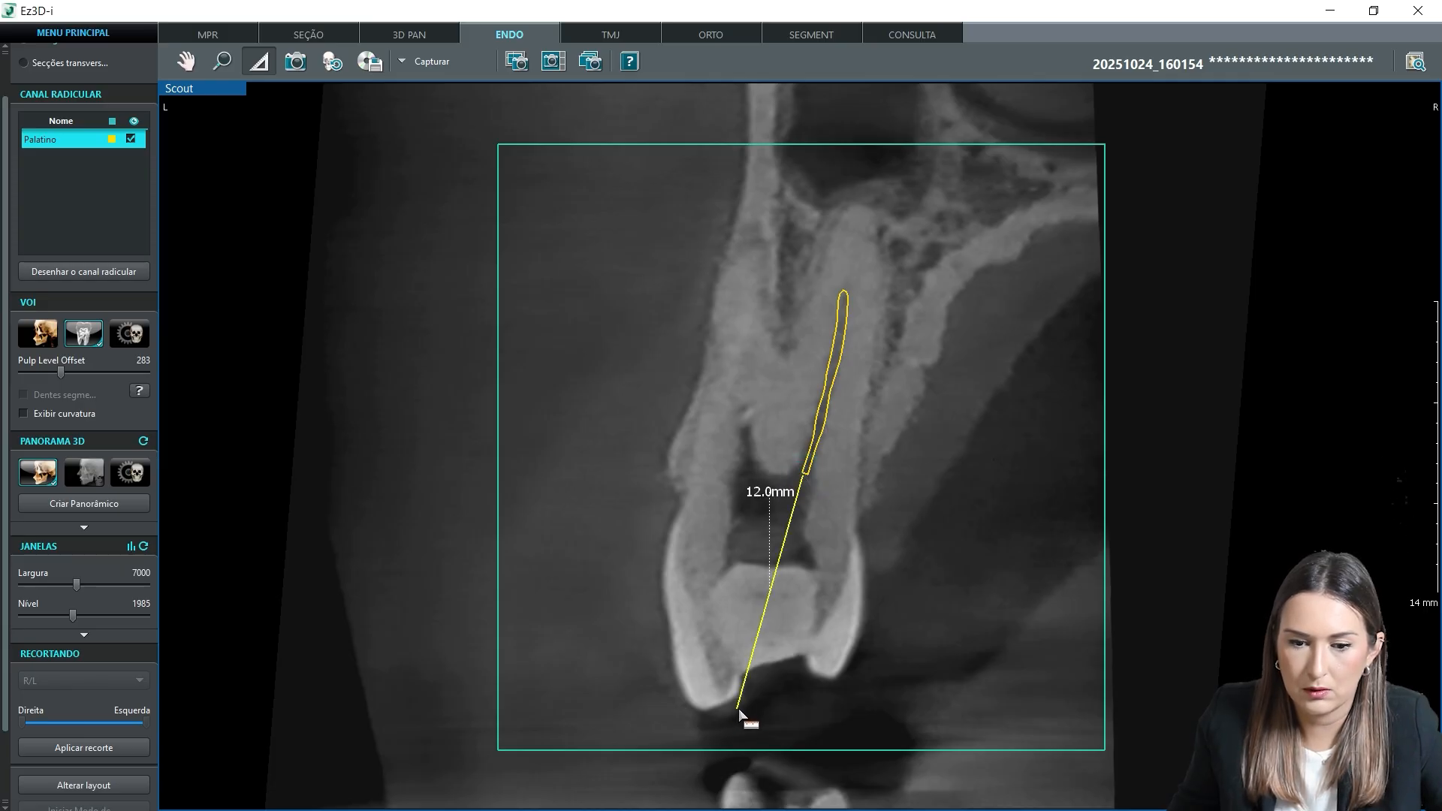
left_click(176, 51)
left_click_drag(769, 493, 794, 504)
mouse_move(795, 501)
left_mouse_down()
mouse_move(847, 565)
mouse_move(814, 750)
mouse_move(804, 734)
left_mouse_up()
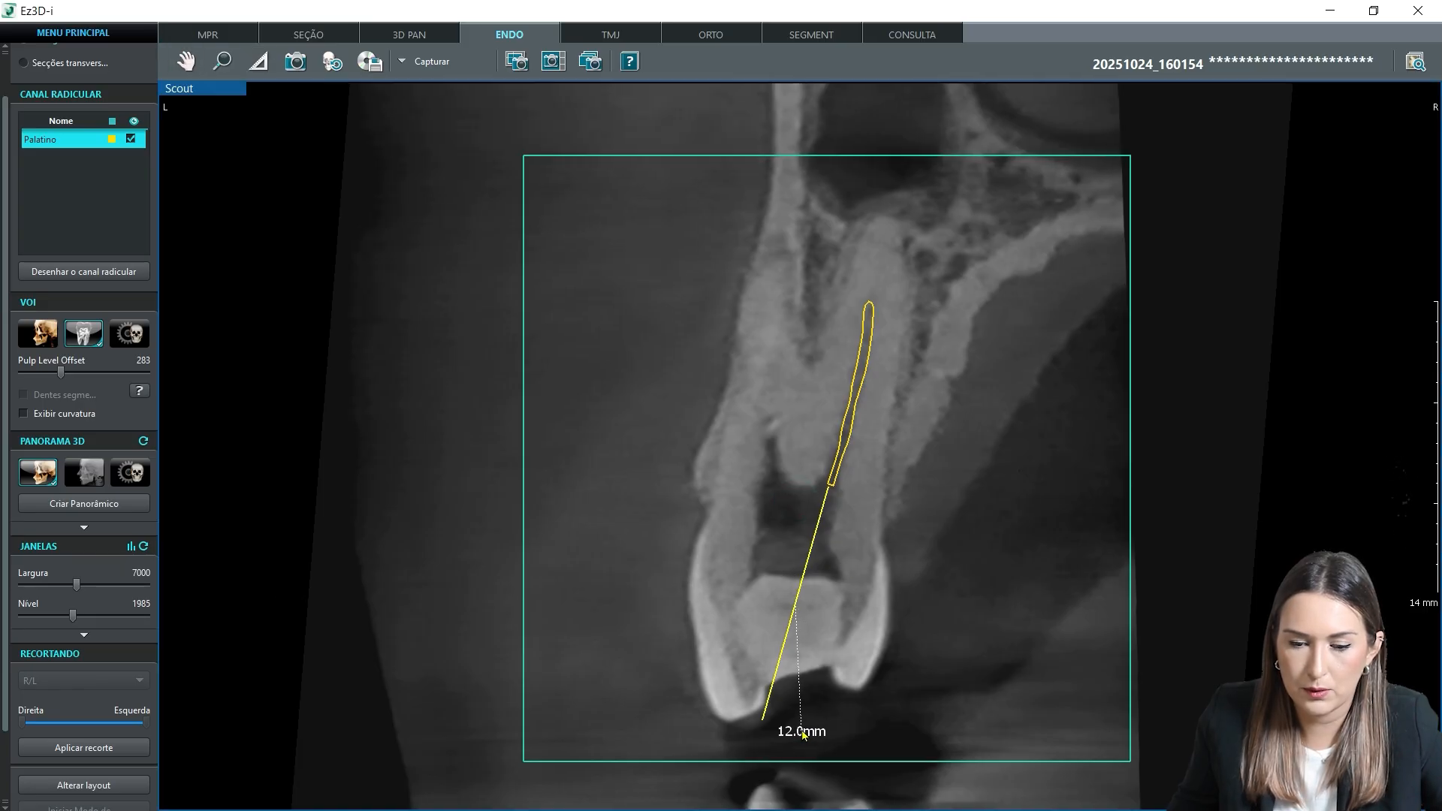
Step: Capture the Scout region containing the tooth, the full canal trace and the coronal measurement
left_click(418, 63)
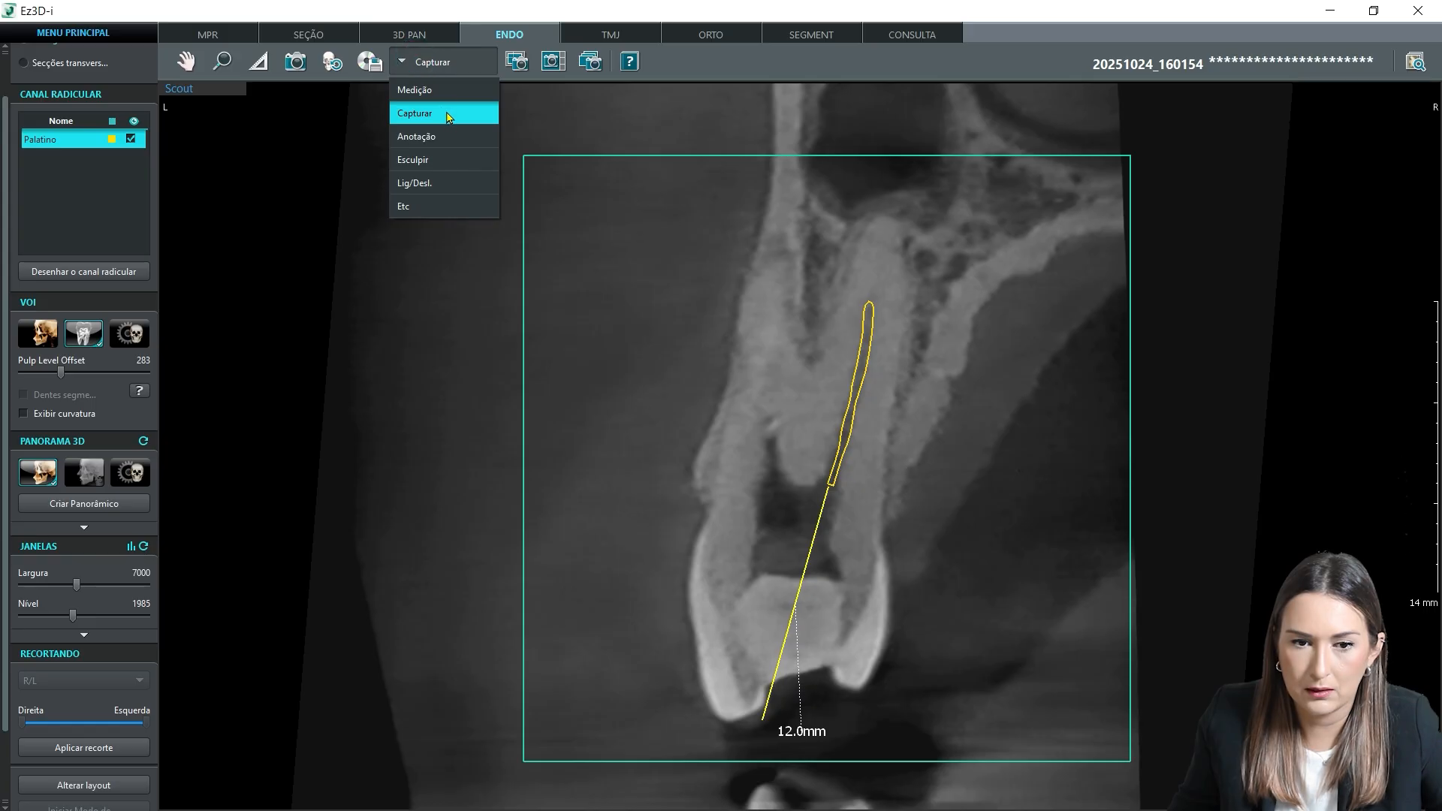
left_click(449, 114)
left_click_drag(560, 181, 1061, 750)
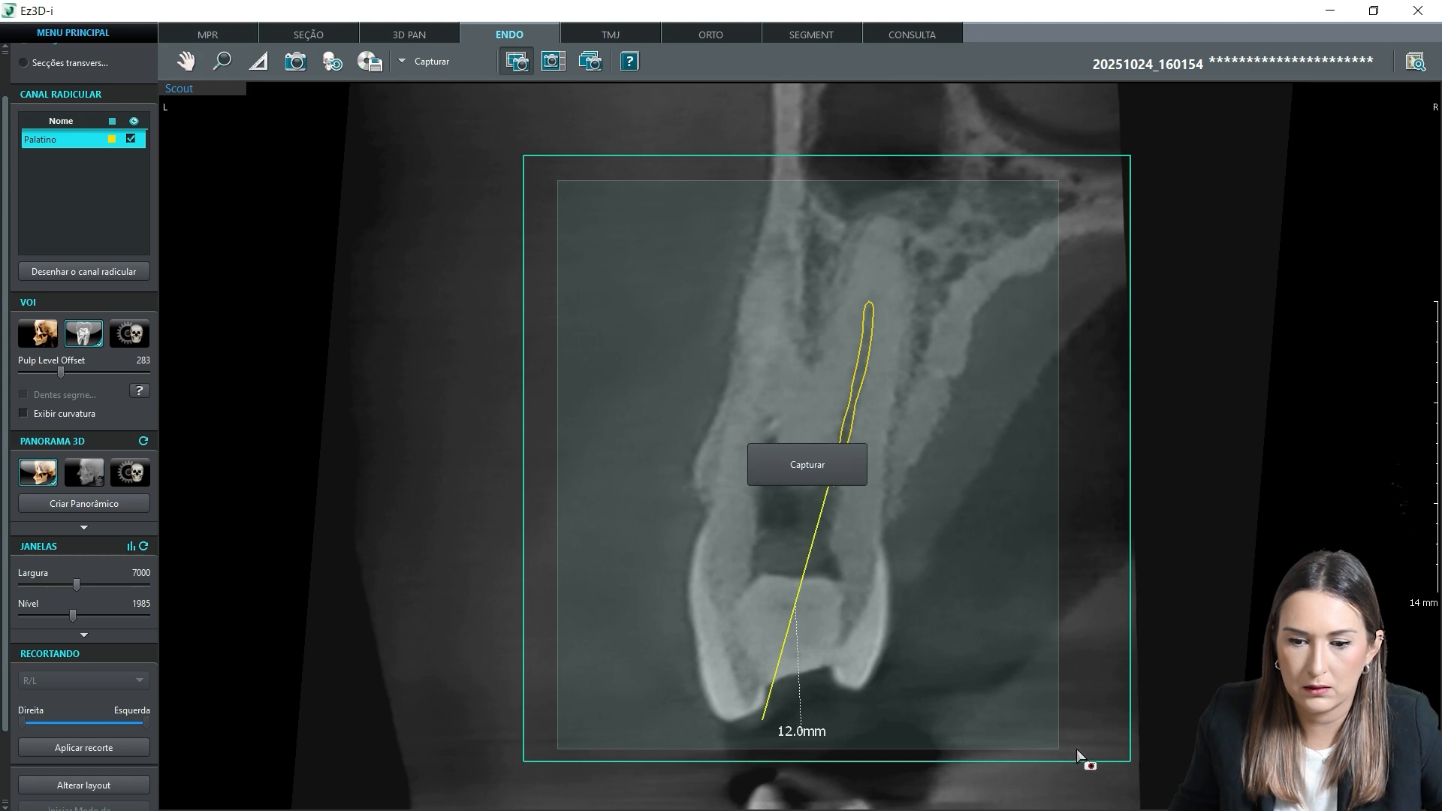
left_click(791, 464)
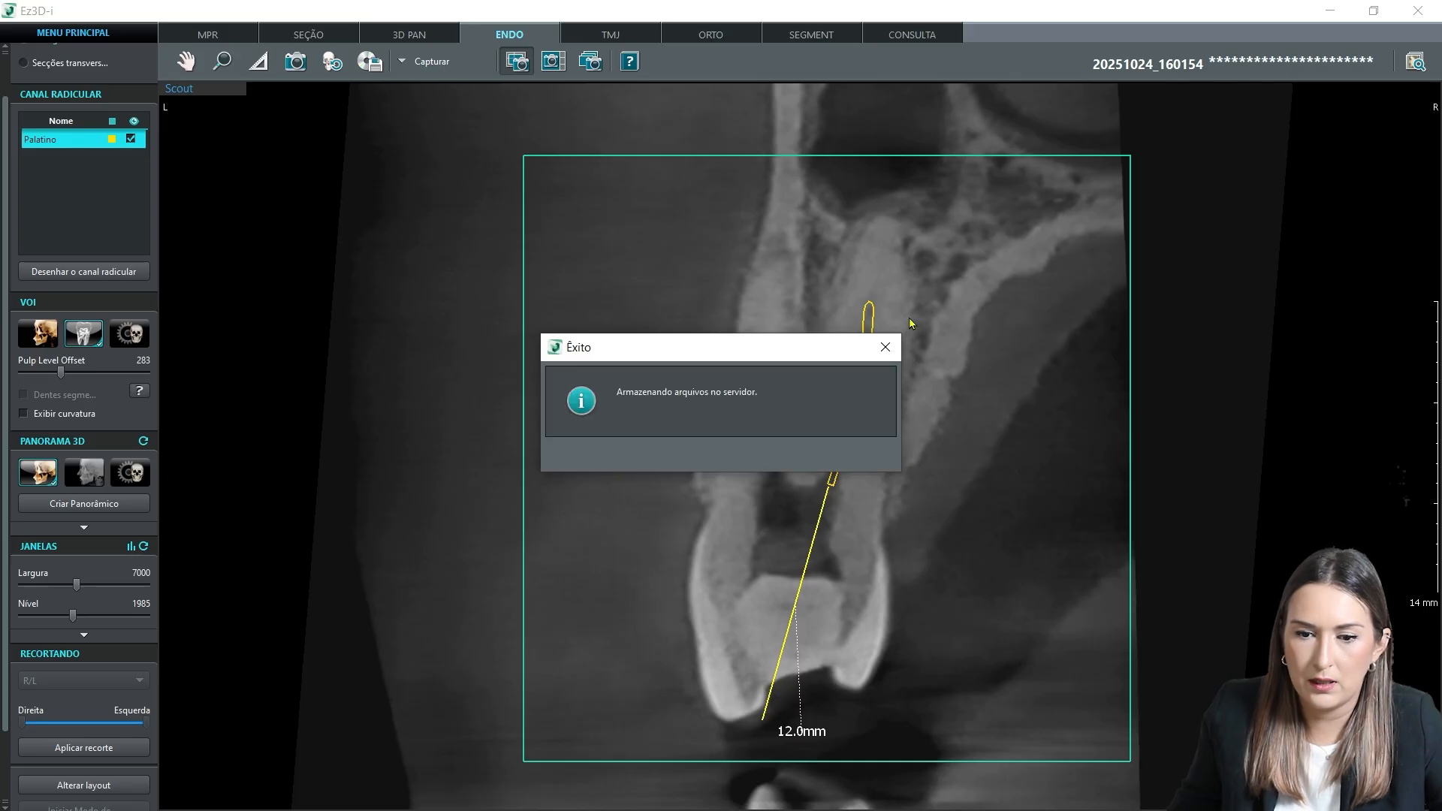
Step: Dismiss the capture notice and re-align the Panorama region frame over the premolar, moving it slightly forward and fine-tuning its tilt
left_click(886, 347)
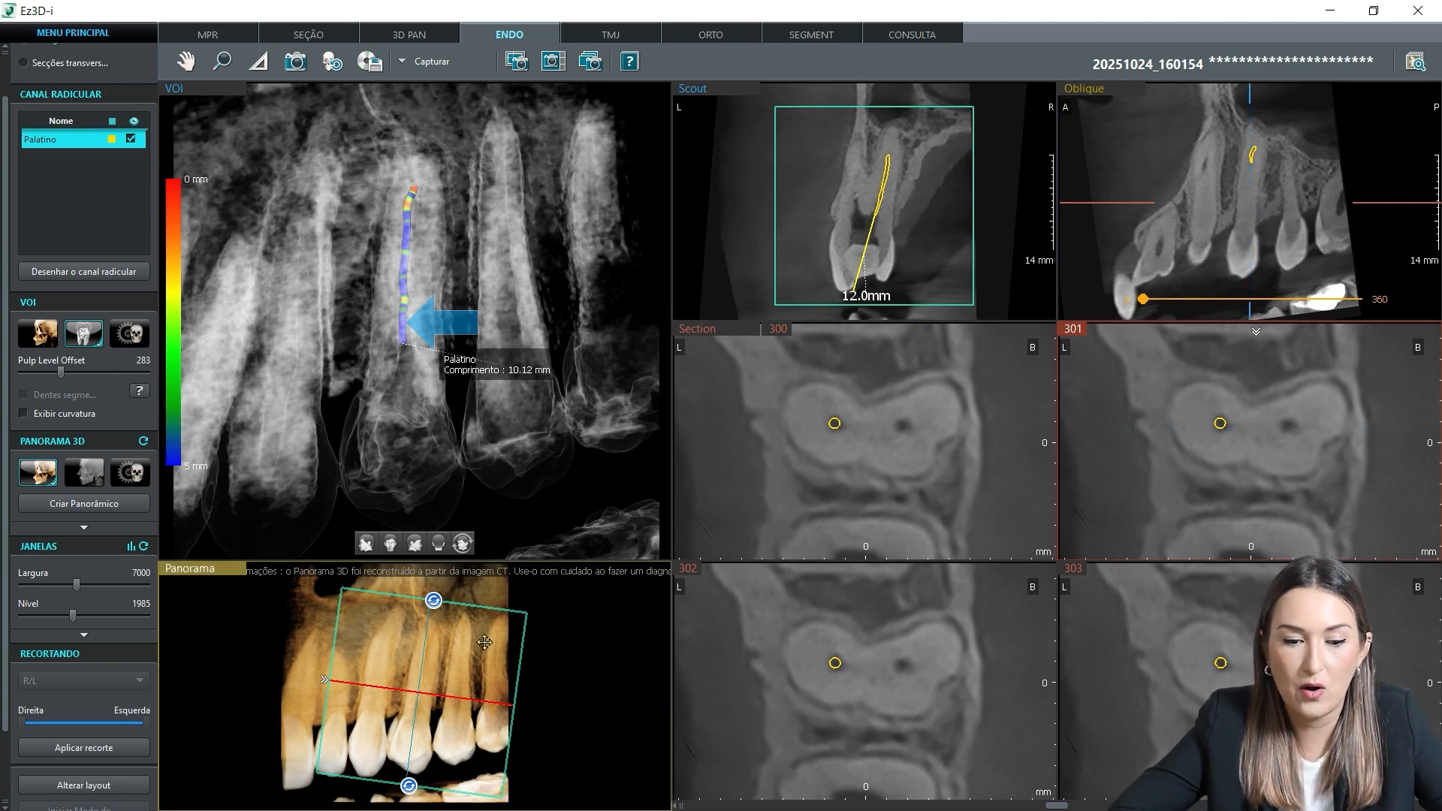
left_click_drag(438, 663, 386, 660)
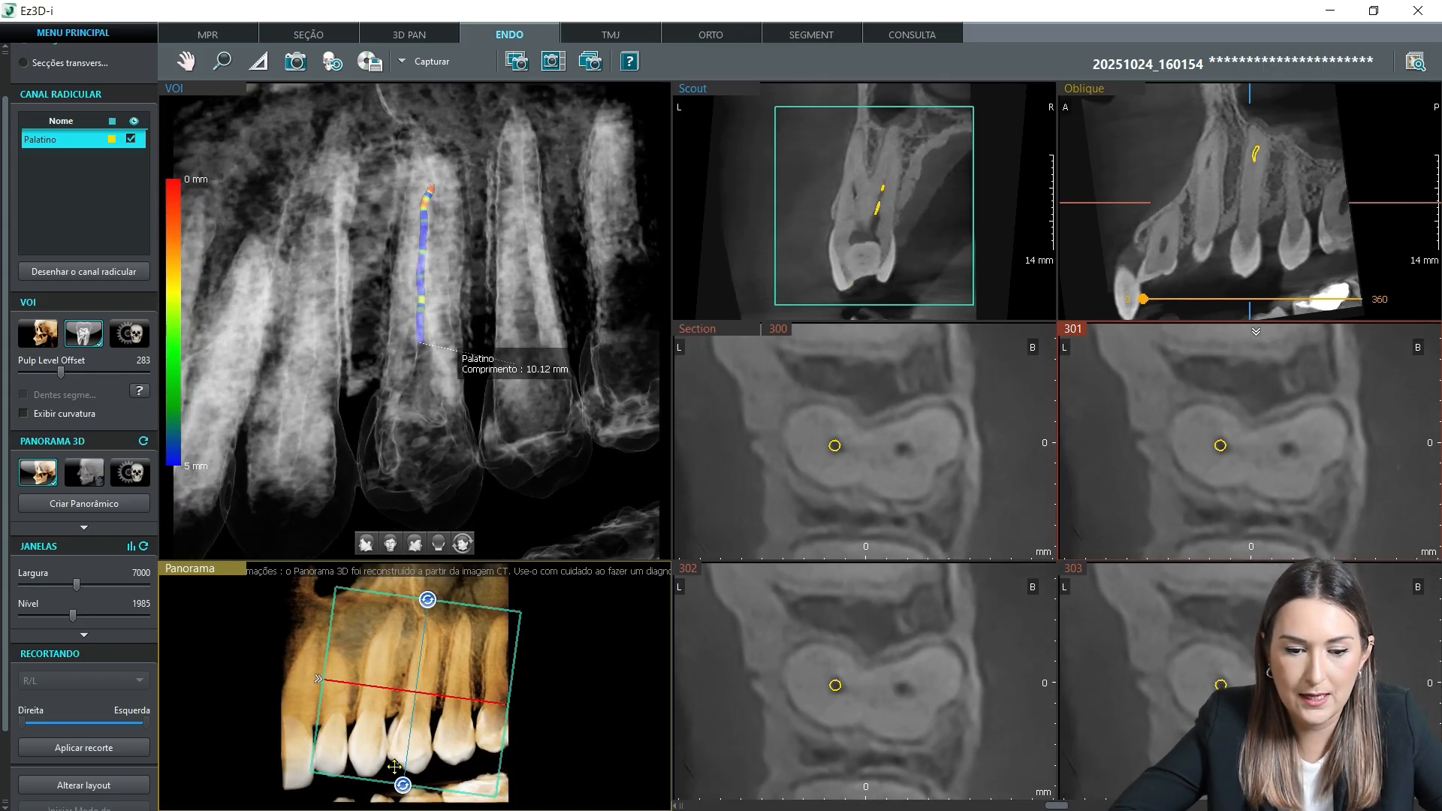
left_click_drag(404, 787, 409, 791)
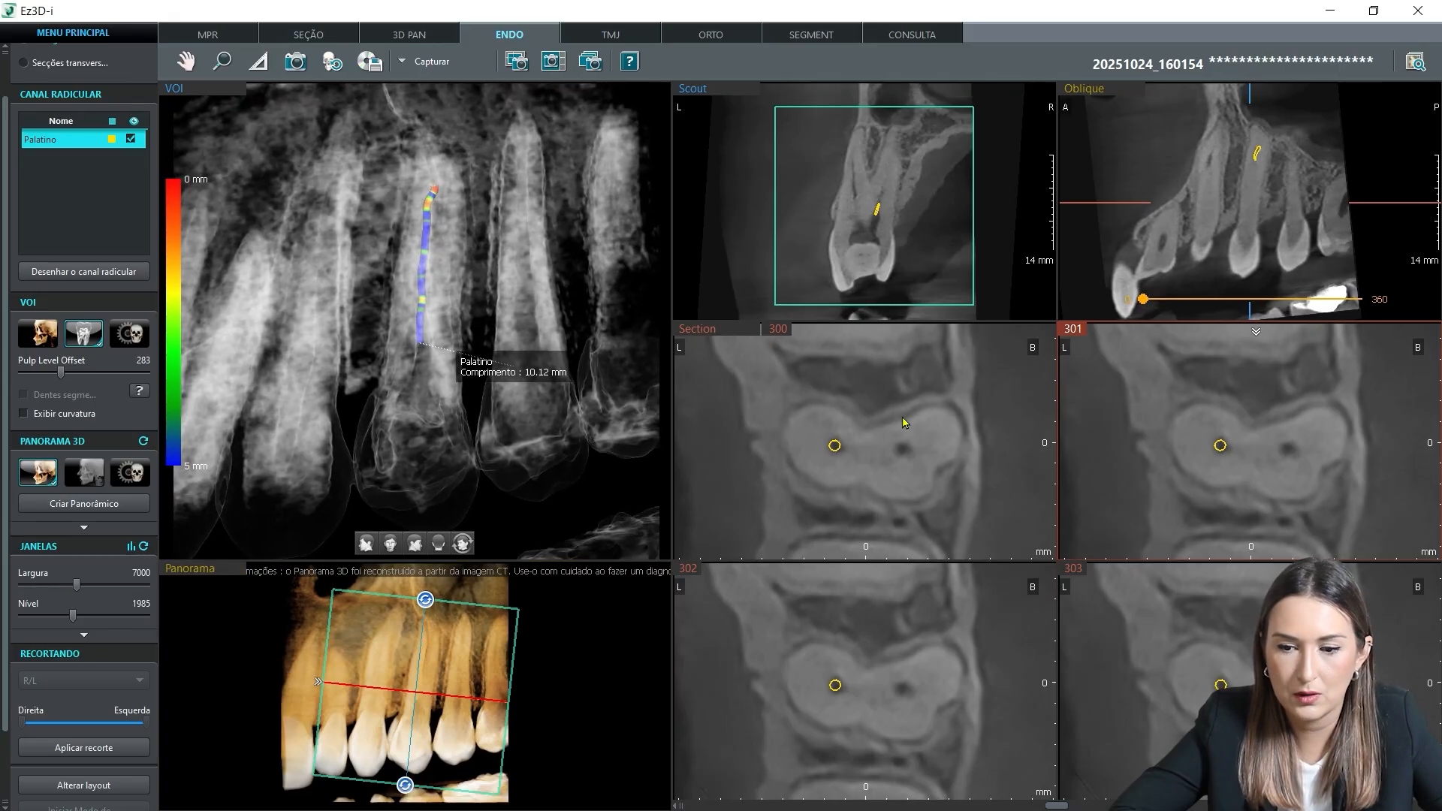
Step: Start a new root canal trace on the axial sections, placing its first point in the buccal canal at the coronal opening
scroll(908, 498, "up", 10)
scroll(907, 498, "up", 8)
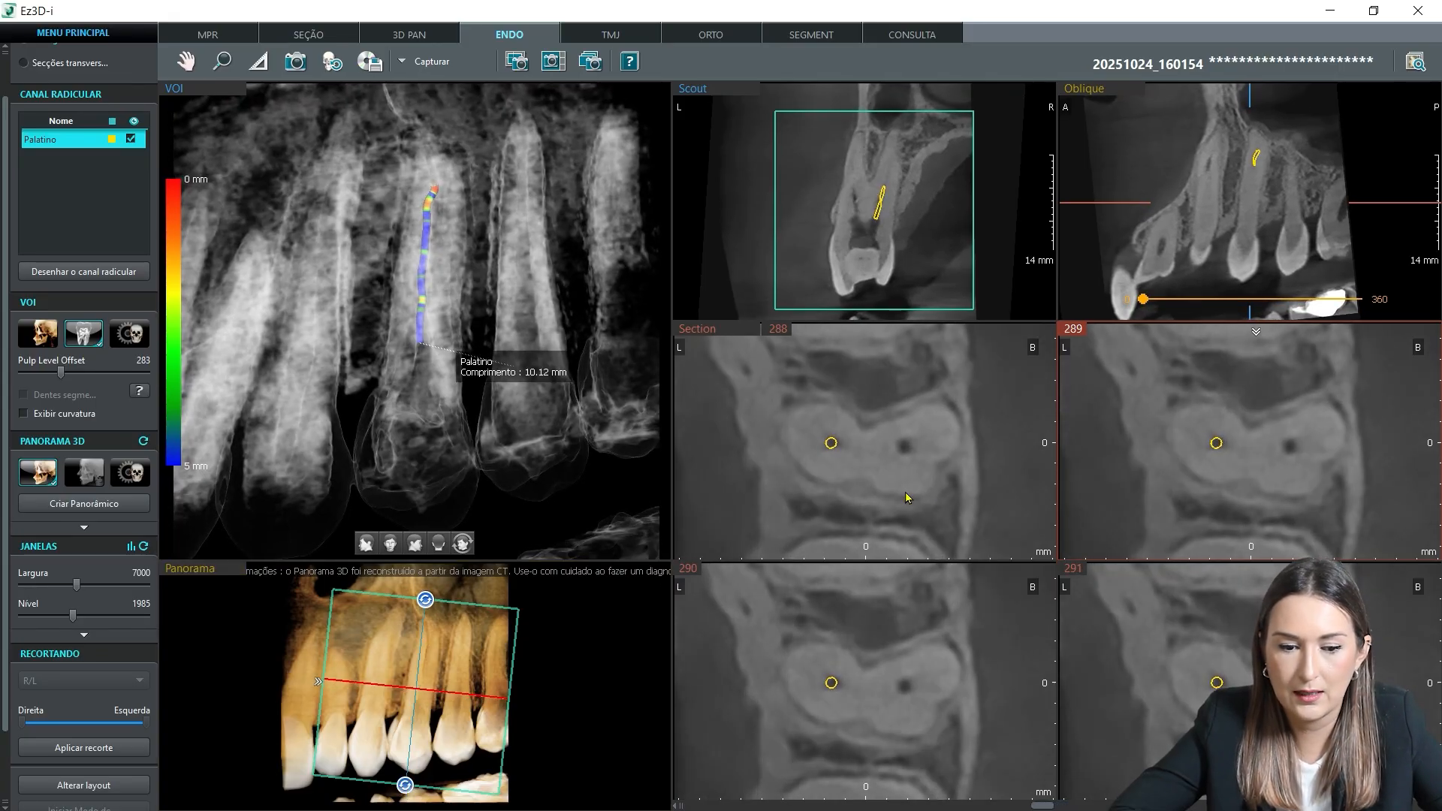
scroll(908, 498, "down", 19)
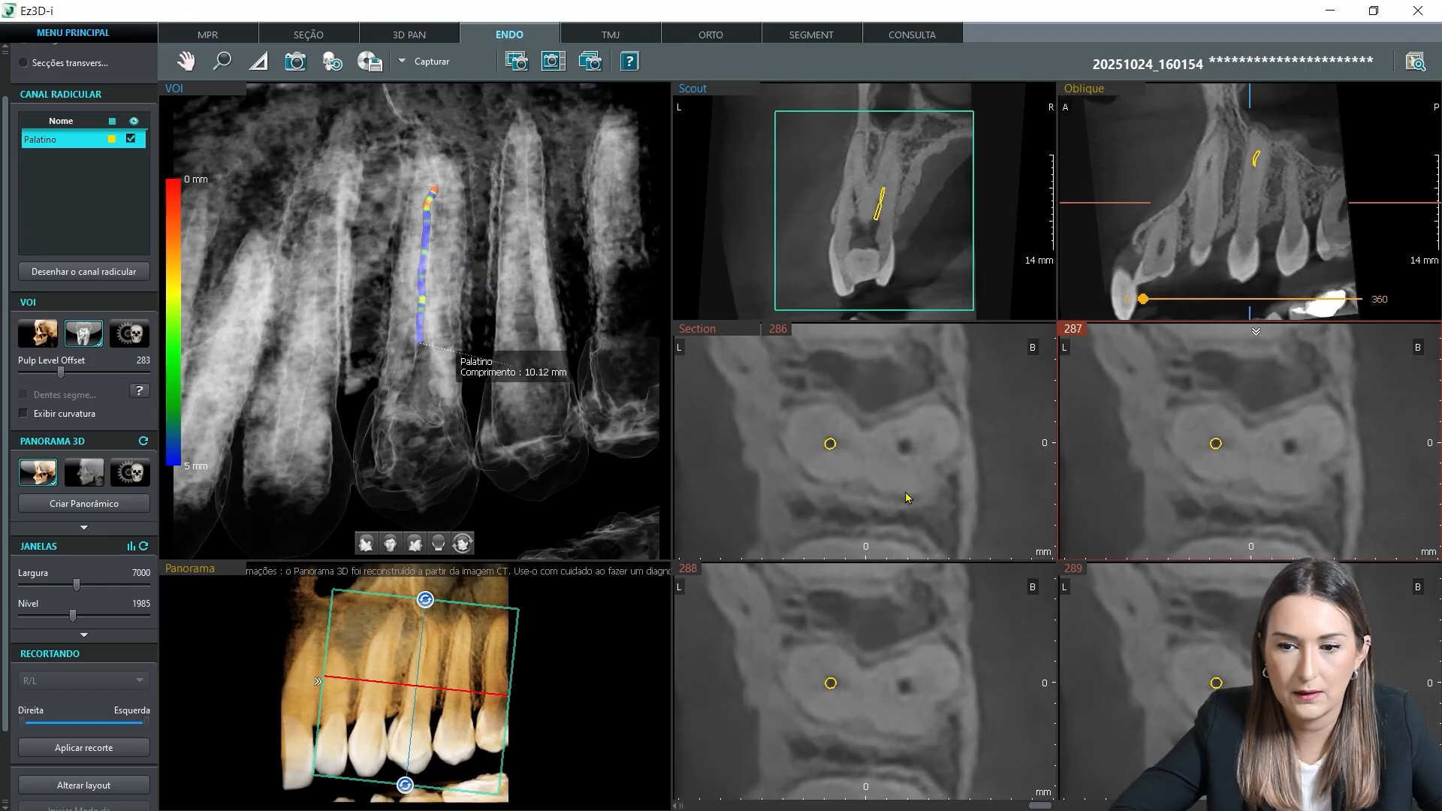
scroll(908, 498, "down", 20)
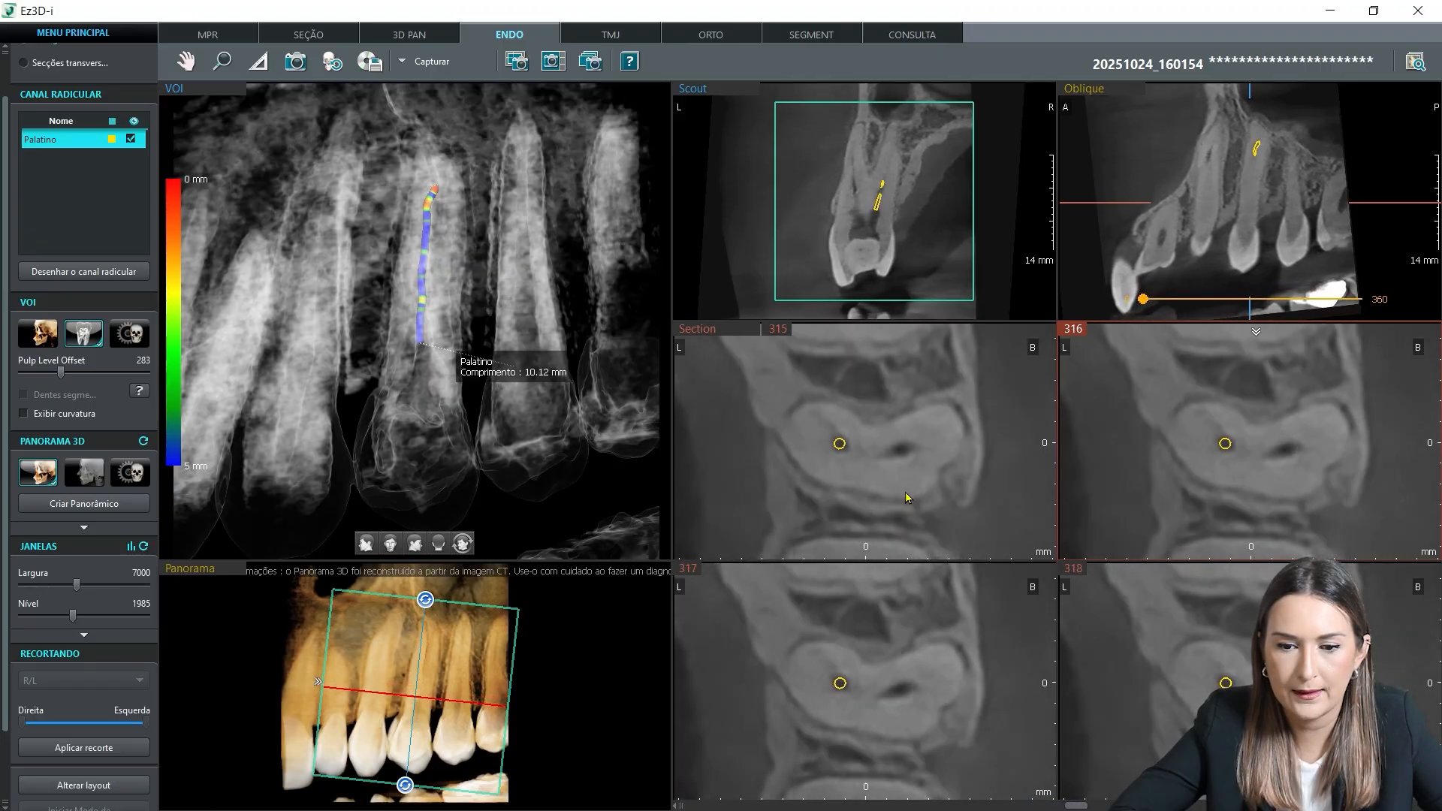
scroll(908, 498, "down", 3)
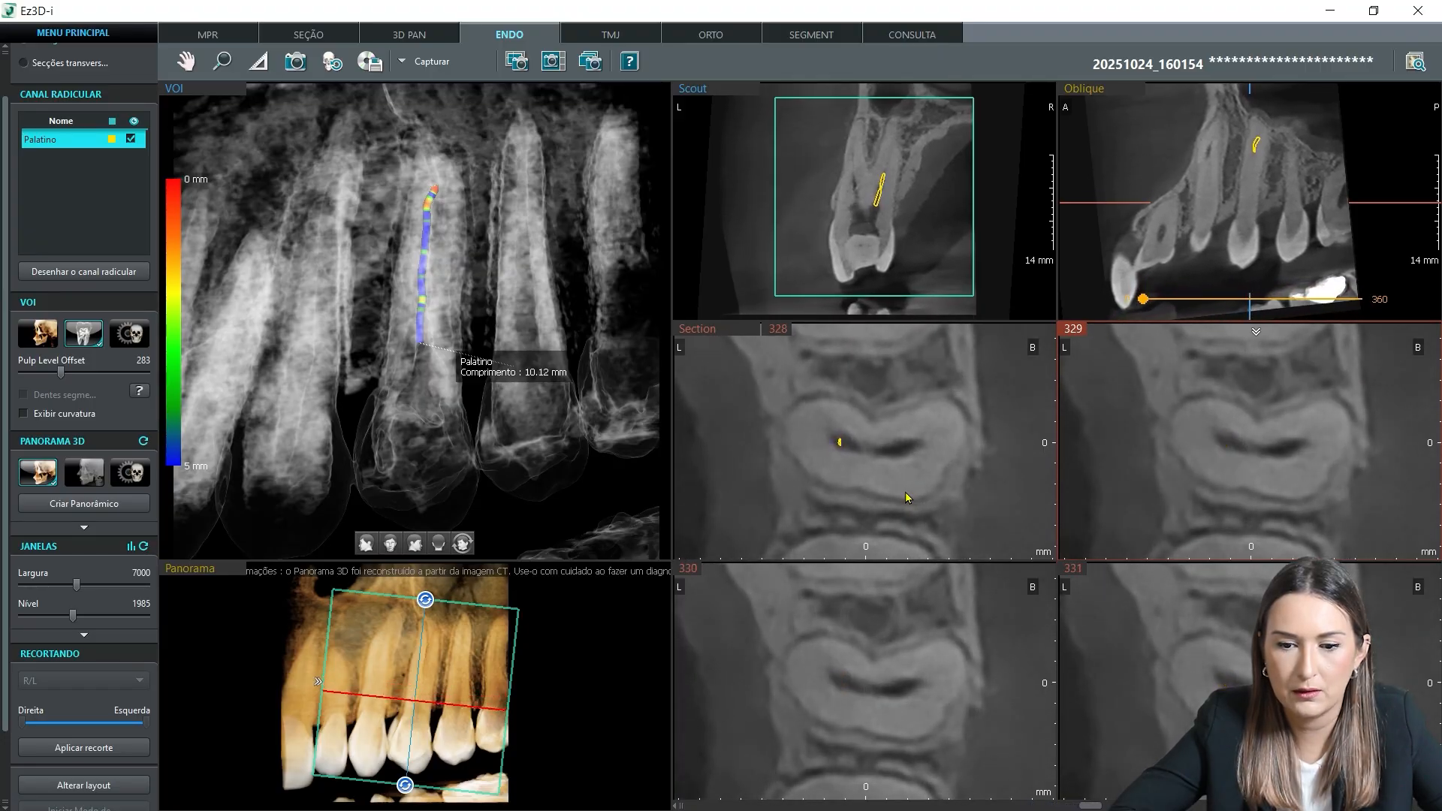
scroll(907, 498, "up", 2)
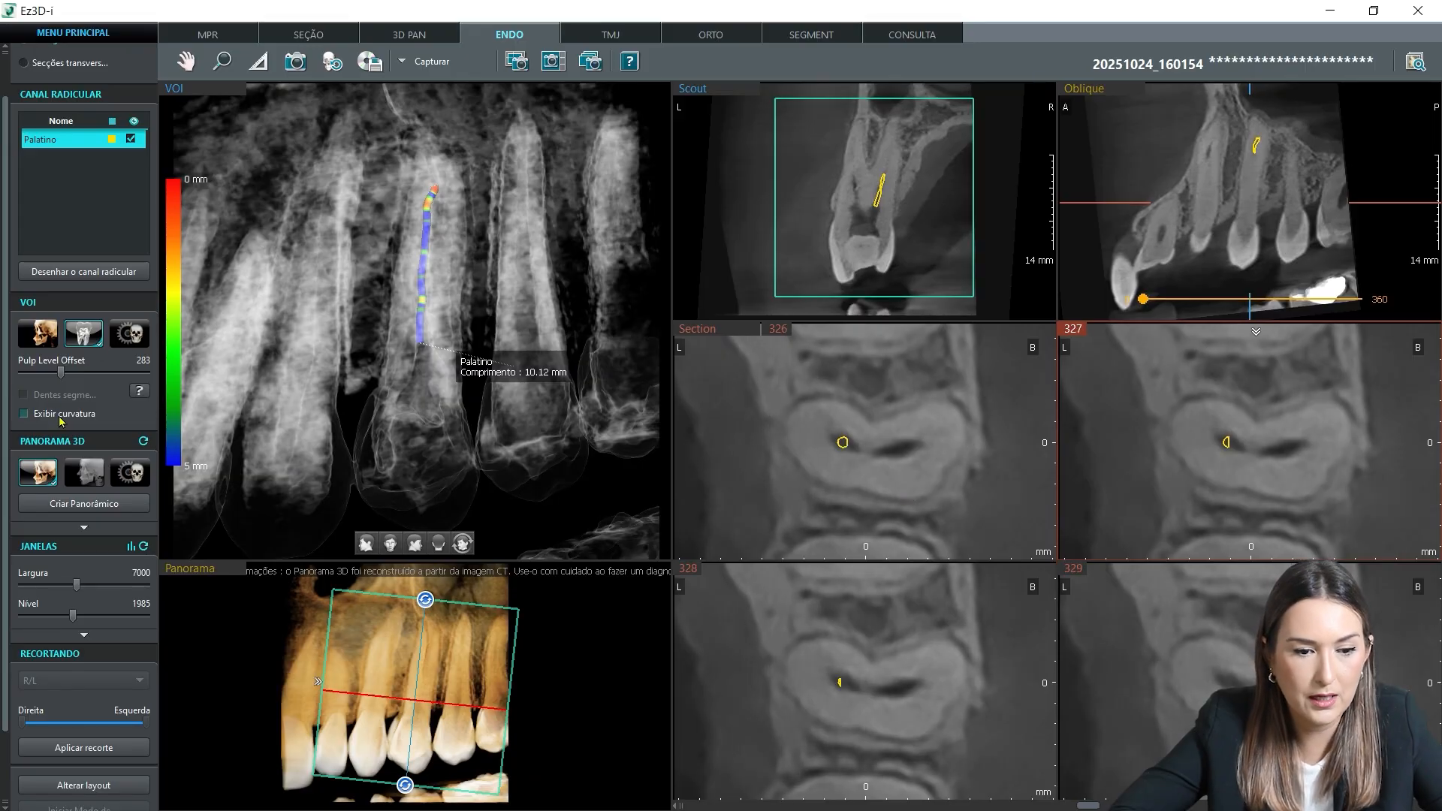
left_click(84, 273)
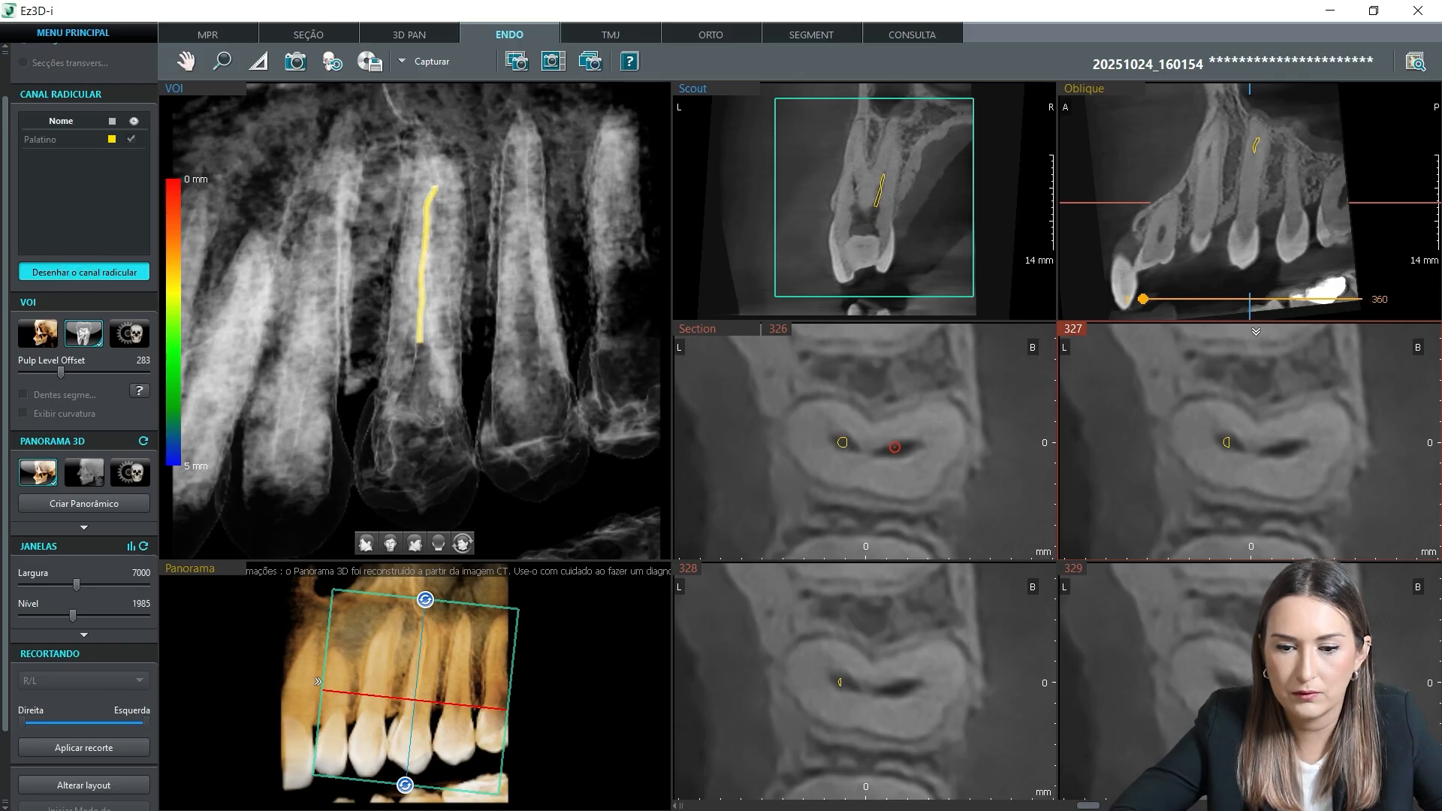
left_click(903, 449)
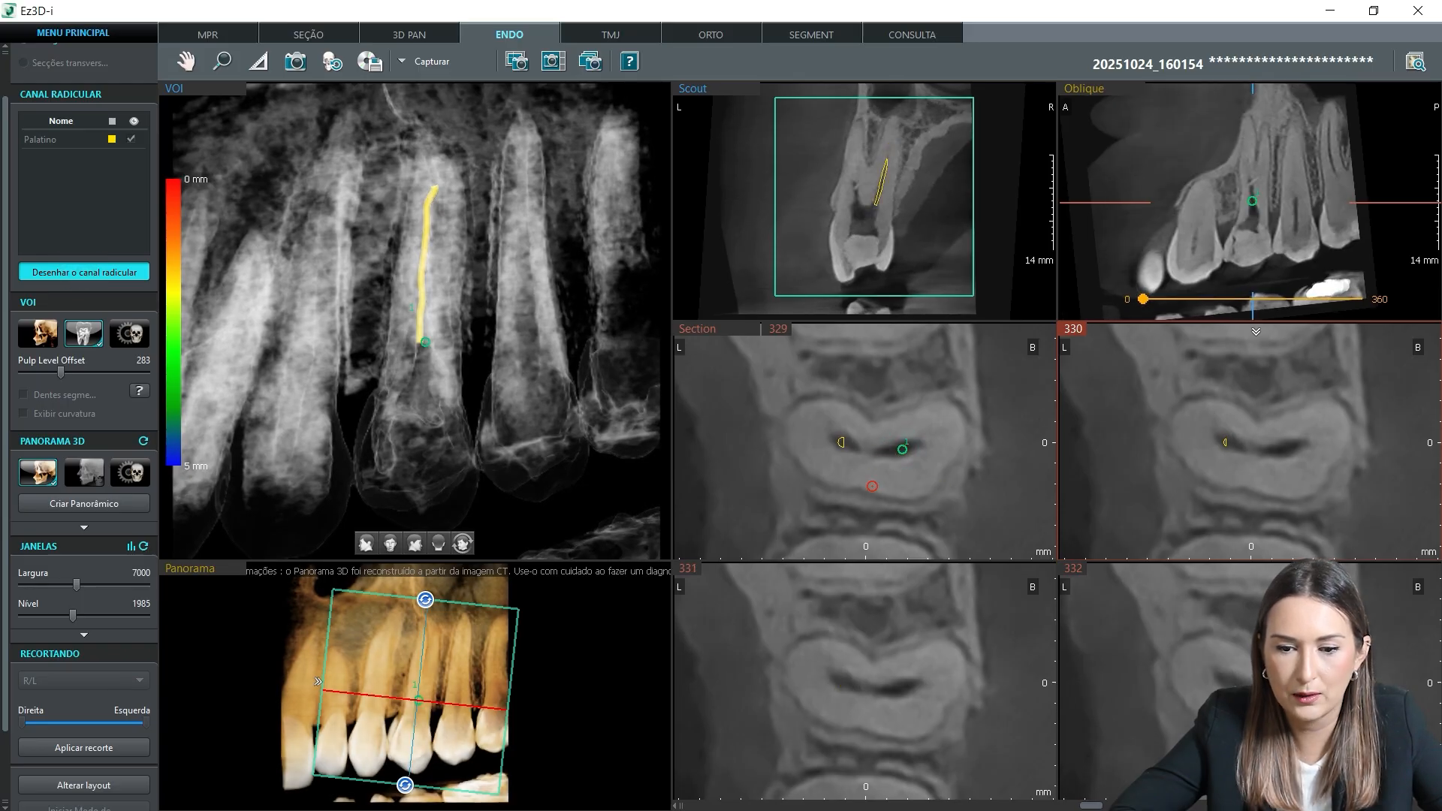
Step: Continue the buccal canal trace apically with two more points centred on the canal, the second at section 274
scroll(872, 486, "up", 20)
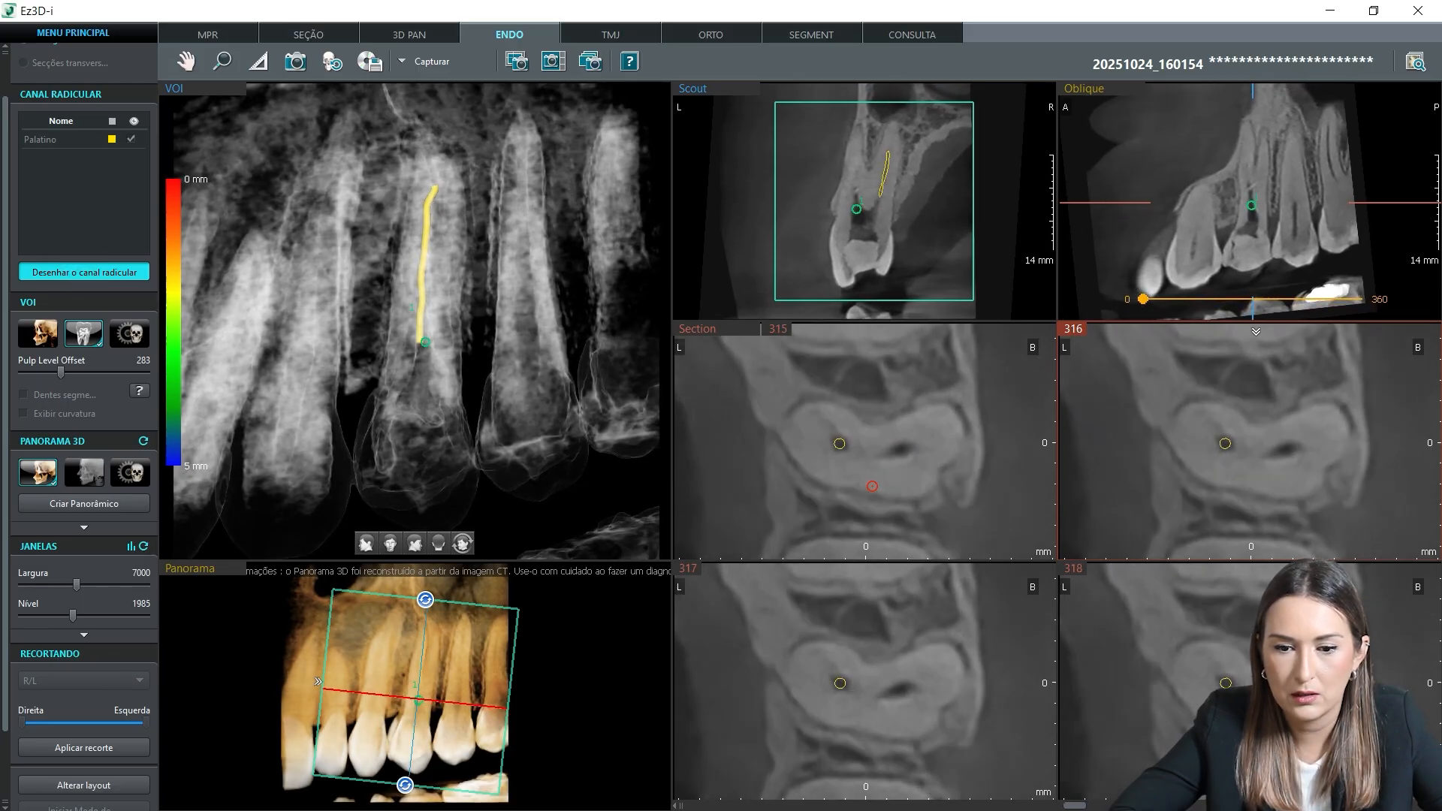
scroll(881, 479, "up", 3)
left_click(902, 451)
scroll(876, 477, "up", 20)
scroll(887, 460, "up", 3)
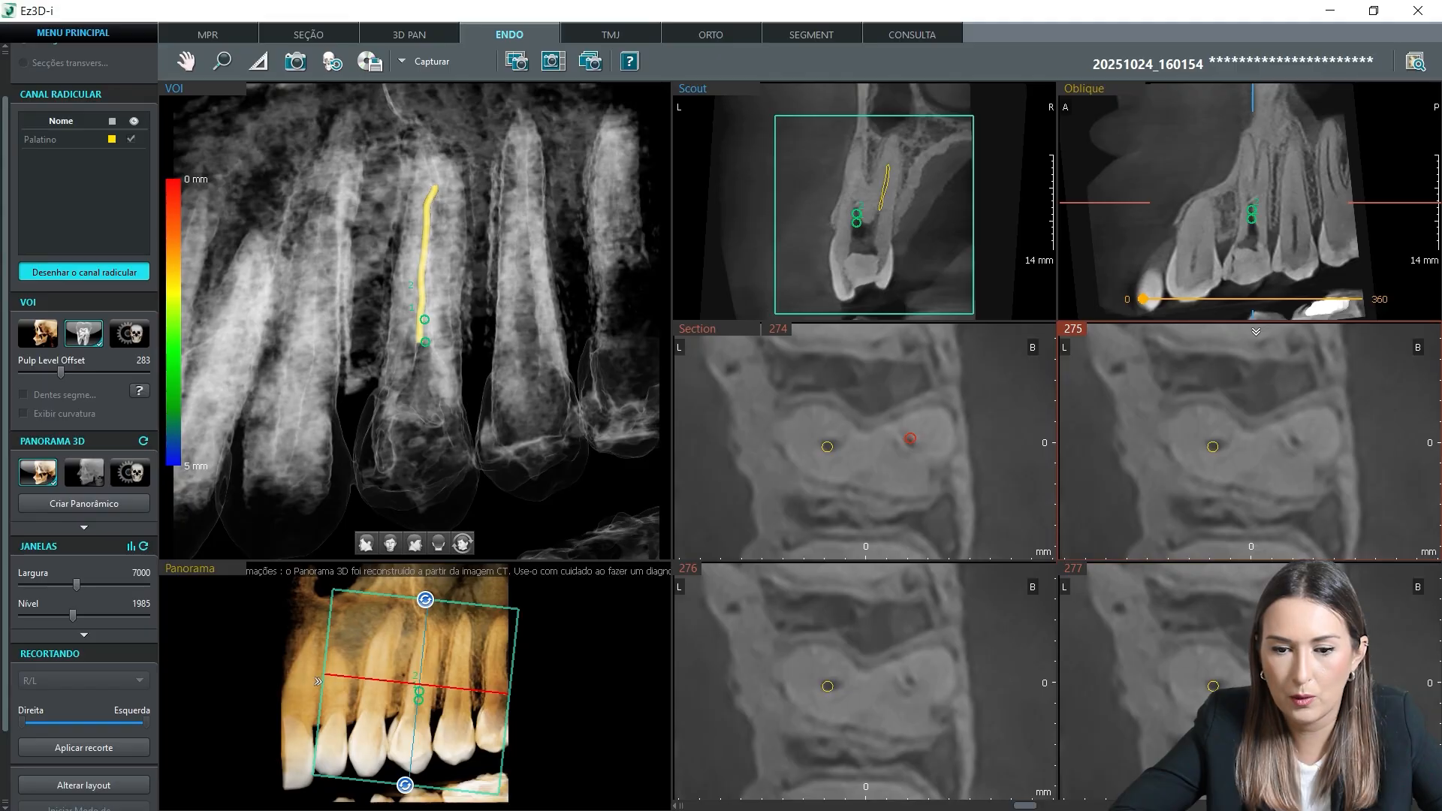
left_click(910, 439)
Step: Extend the buccal canal trace with one point near section 252 and another at section 230
scroll(887, 474, "up", 6)
scroll(879, 504, "up", 16)
scroll(879, 503, "up", 1)
left_click(912, 439)
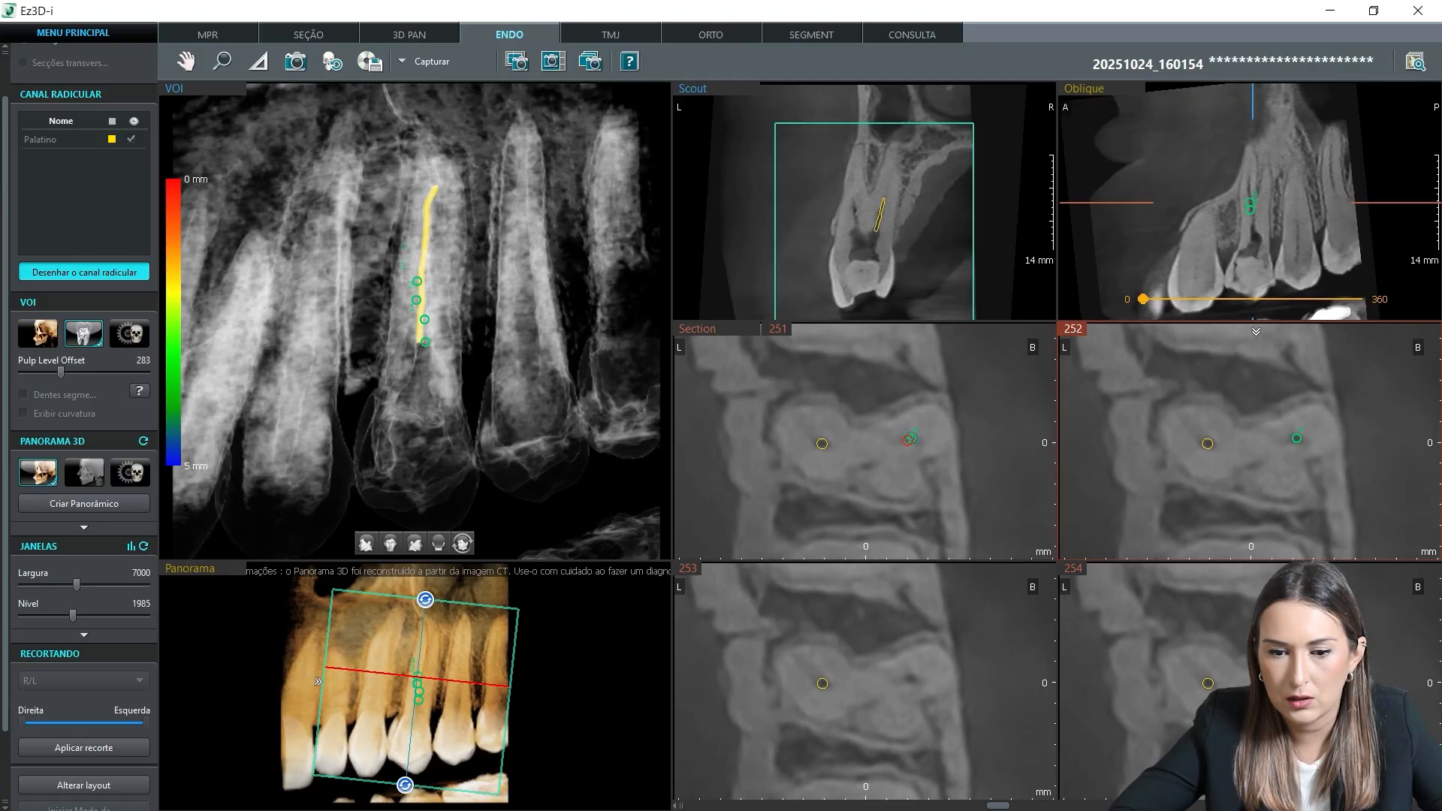
scroll(864, 510, "up", 6)
scroll(859, 516, "up", 15)
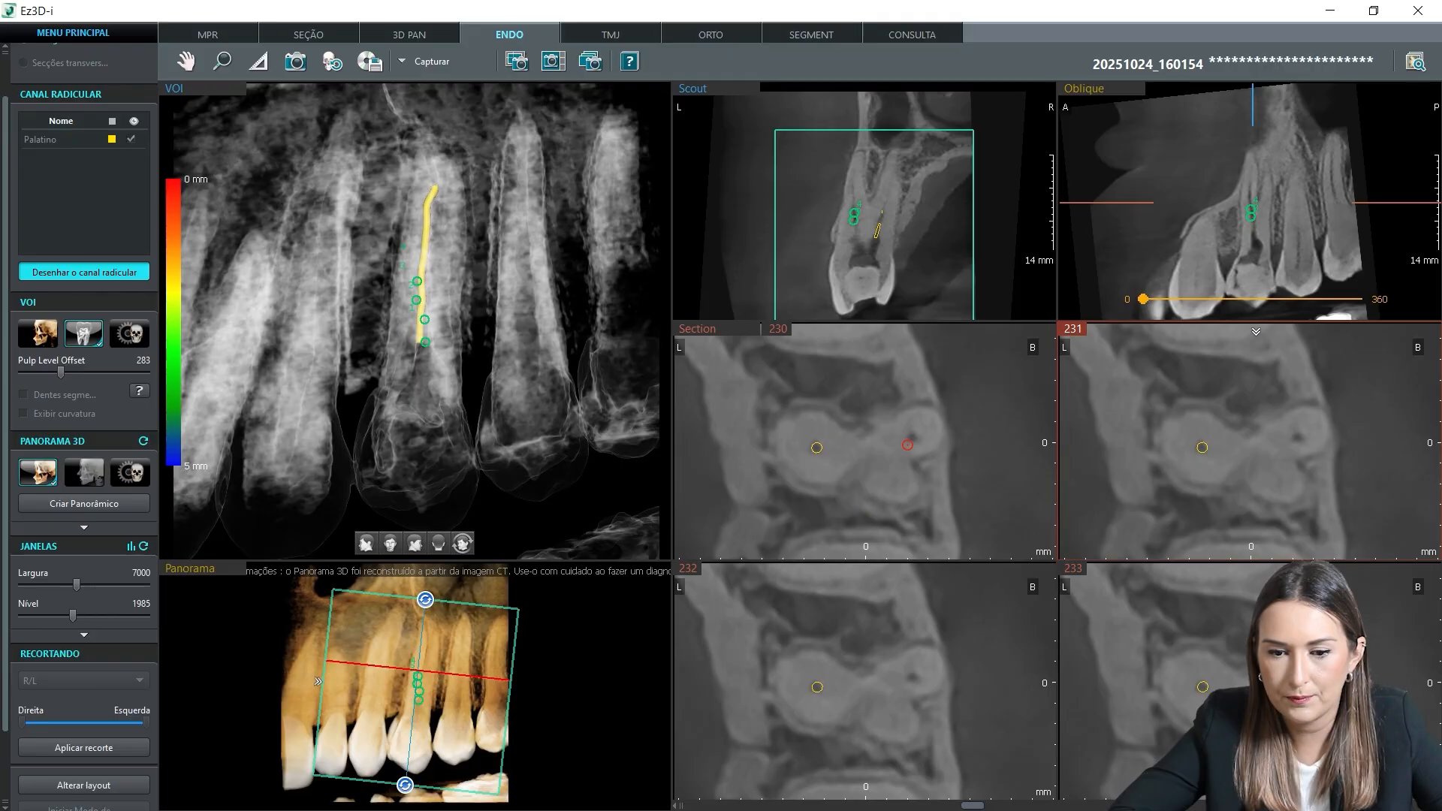
left_click(914, 436)
Step: Add two further trace points in the buccal canal between sections 224 and 198, keeping them centred on the root
scroll(835, 504, "up", 11)
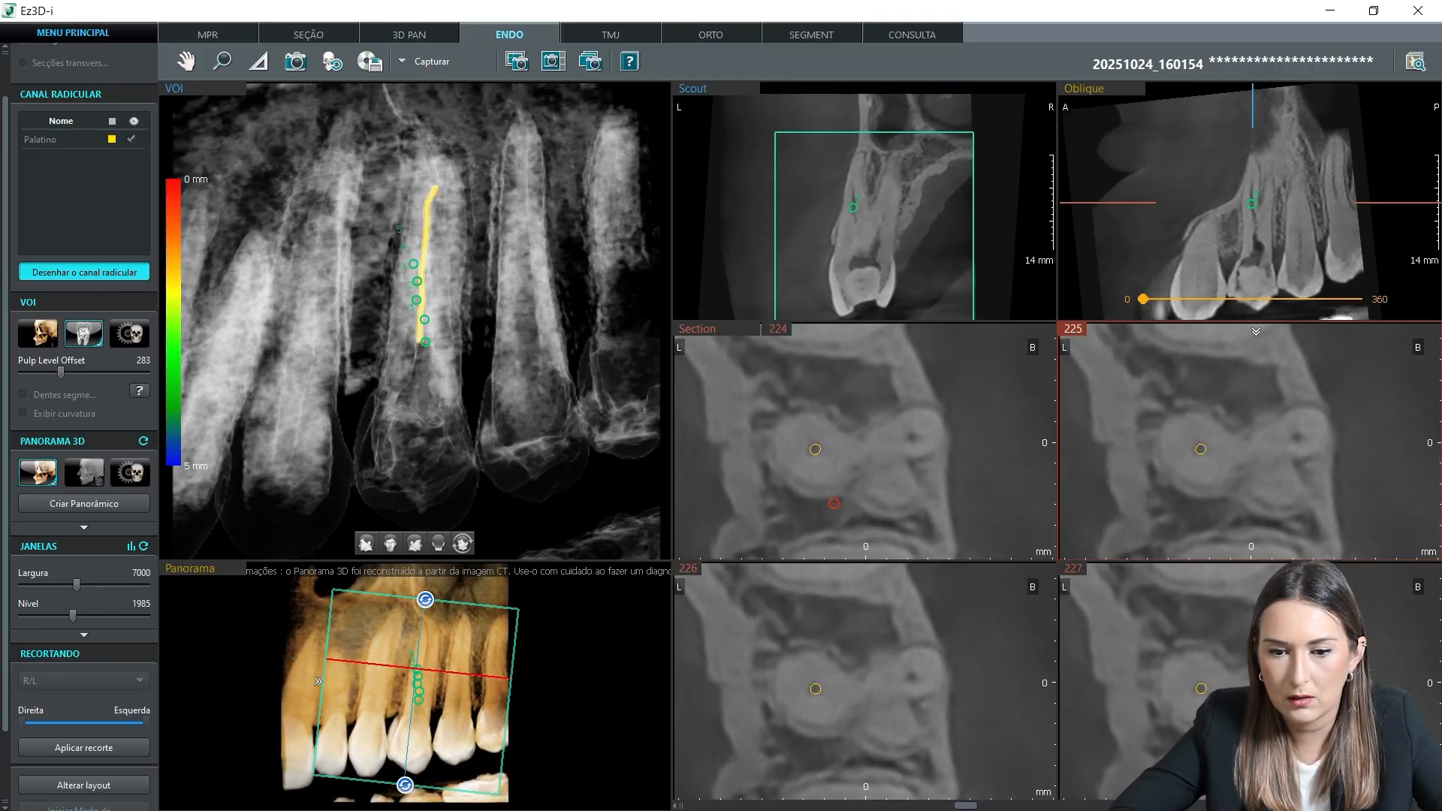
scroll(835, 503, "up", 5)
left_click(909, 425)
scroll(831, 513, "up", 6)
scroll(831, 513, "up", 10)
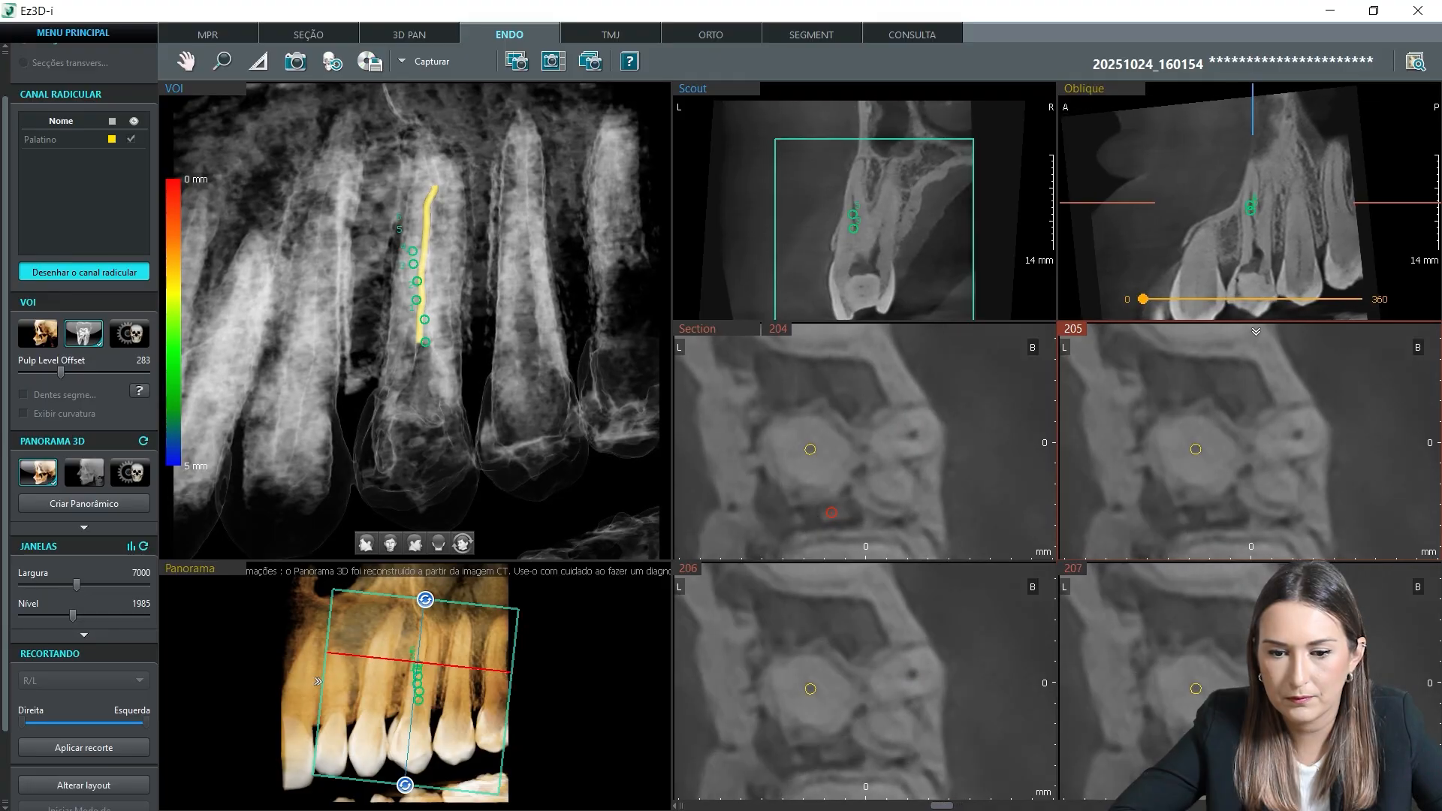
left_click(913, 434)
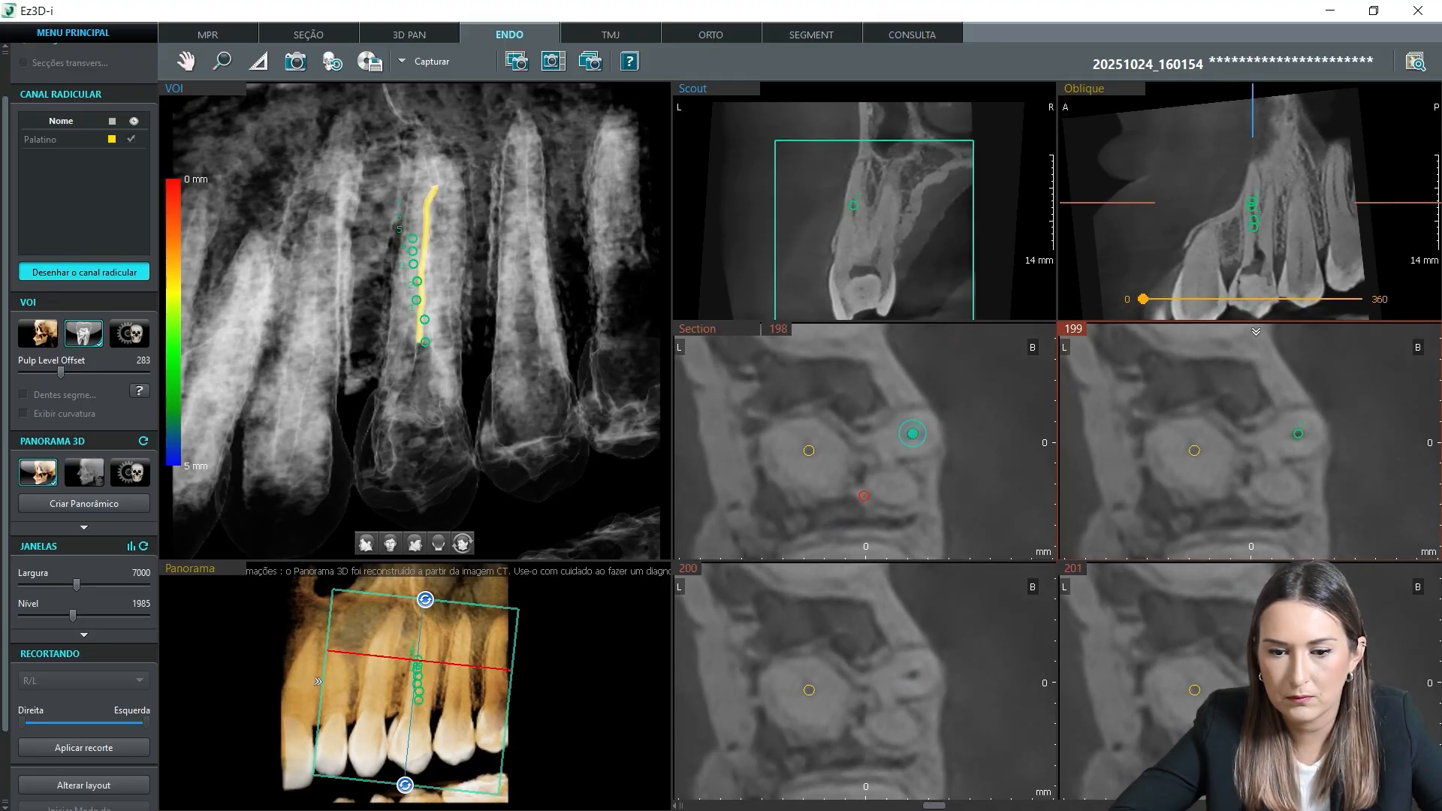
Step: Add two more points to the buccal canal trace, one at section 179 and the other slightly further apically
scroll(864, 492, "up", 13)
scroll(864, 496, "up", 7)
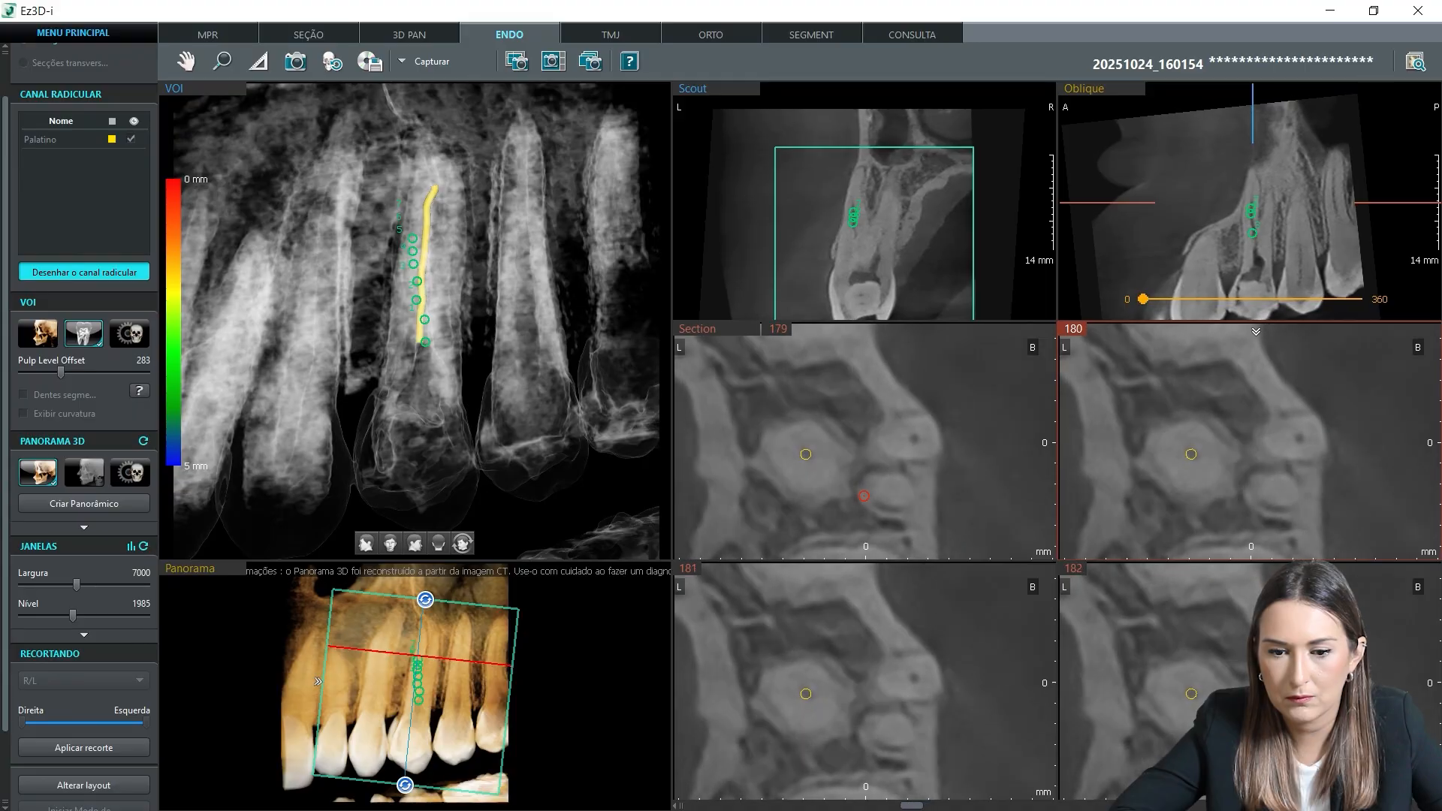
left_click(915, 438)
scroll(905, 434, "up", 11)
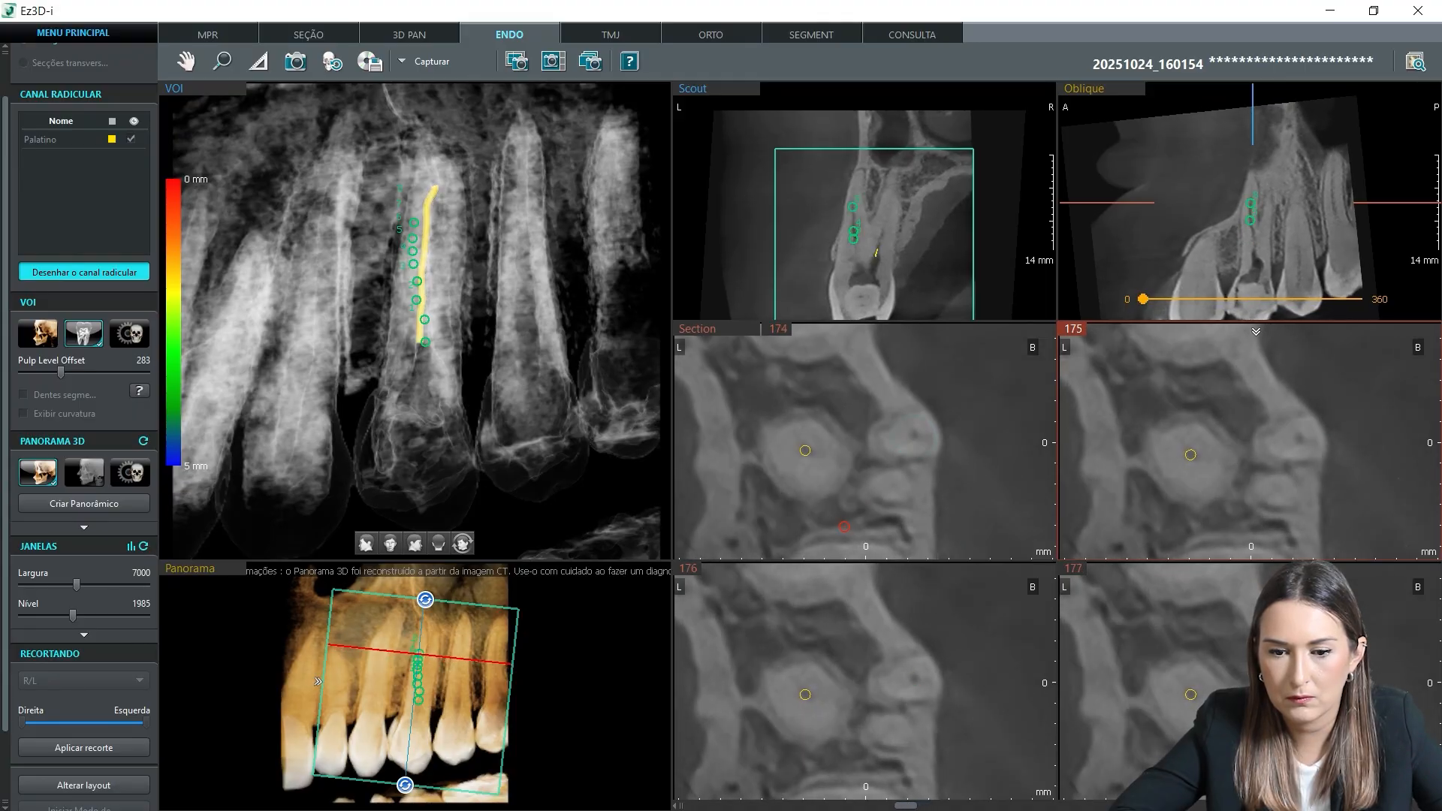
left_click(916, 439)
Step: Locate the last section where the buccal canal can be followed and place a trace point in it at section 154
scroll(837, 519, "up", 5)
scroll(837, 519, "up", 1)
scroll(841, 505, "down", 2)
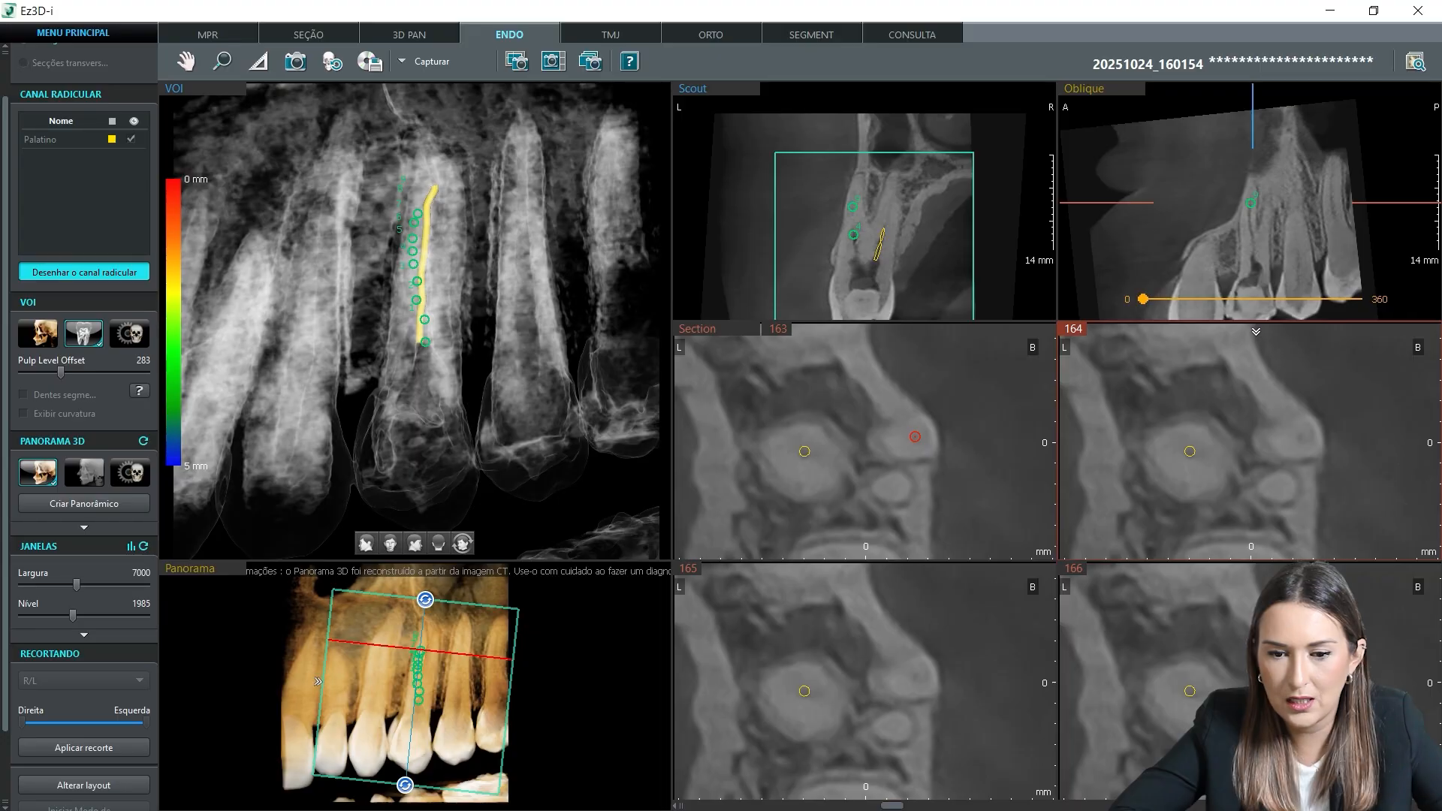
scroll(895, 463, "up", 9)
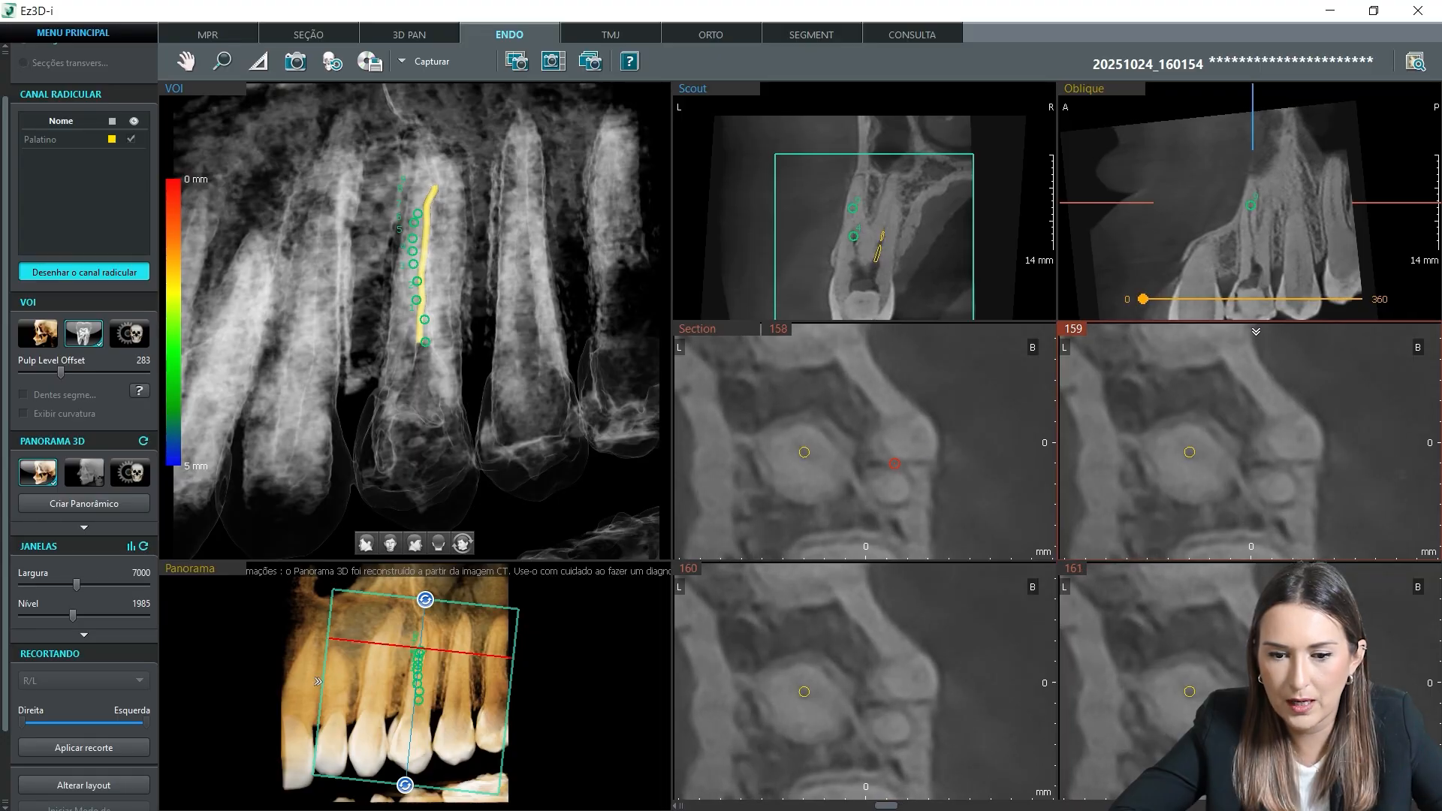
scroll(895, 463, "up", 3)
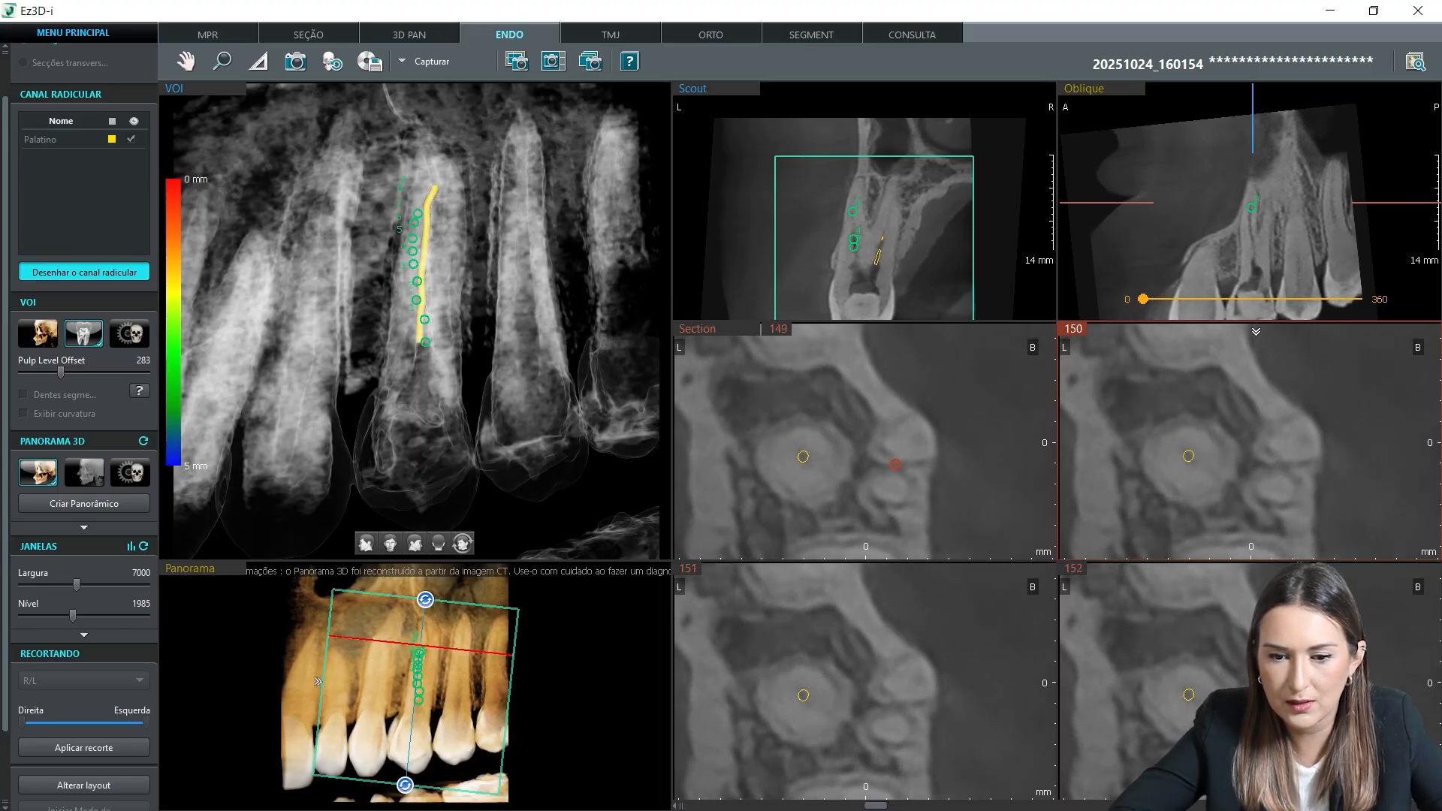
scroll(896, 465, "down", 3)
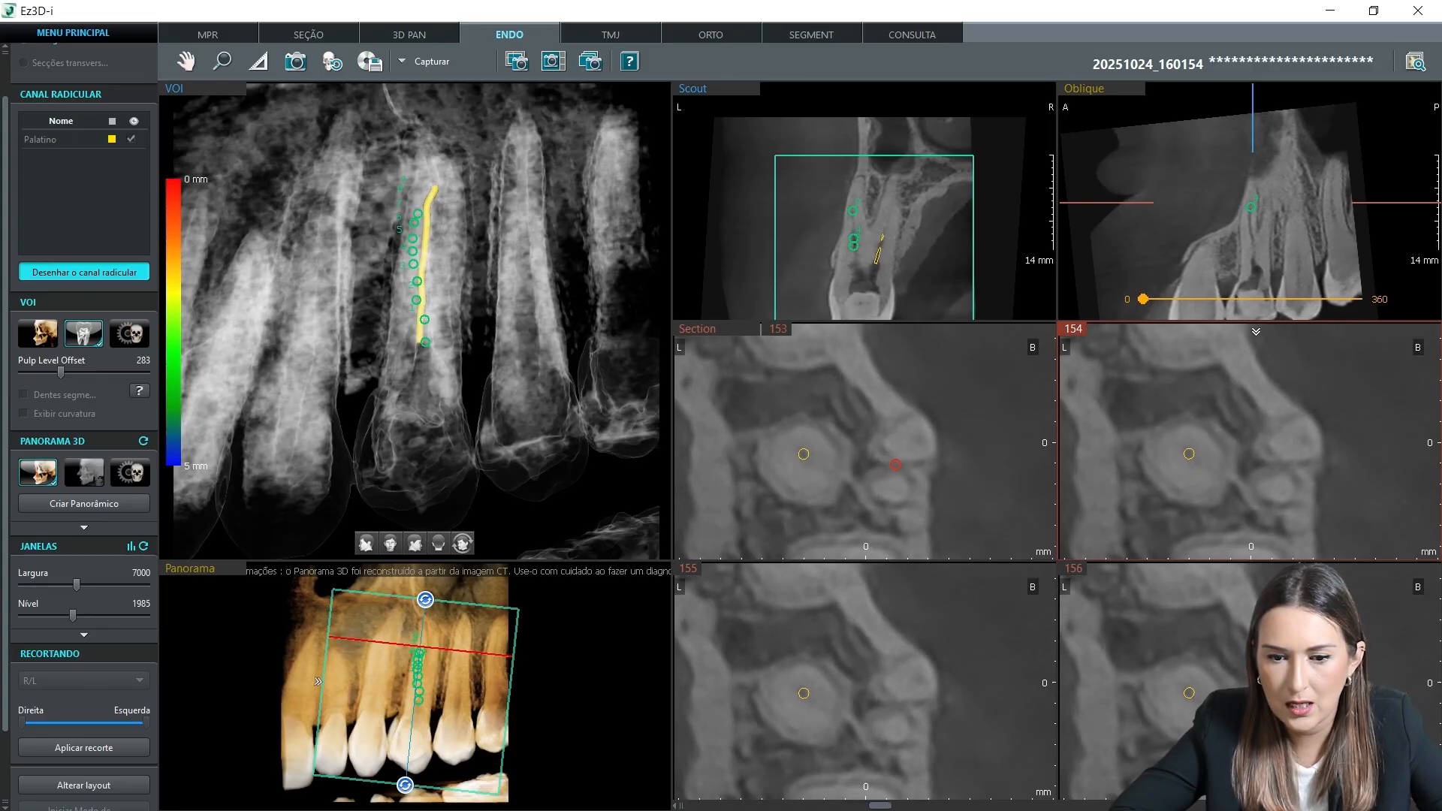
scroll(903, 469, "down", 1)
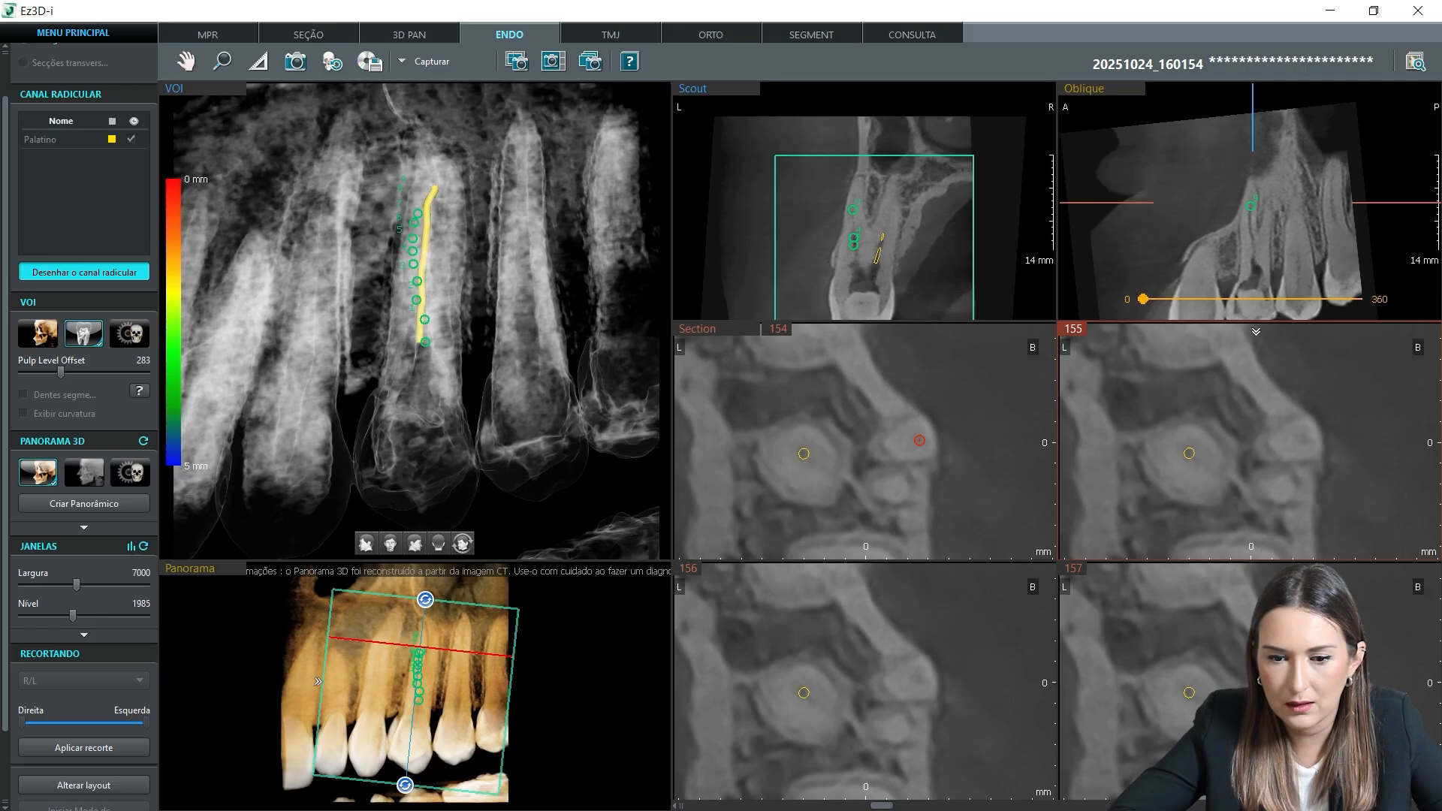
scroll(919, 440, "up", 3)
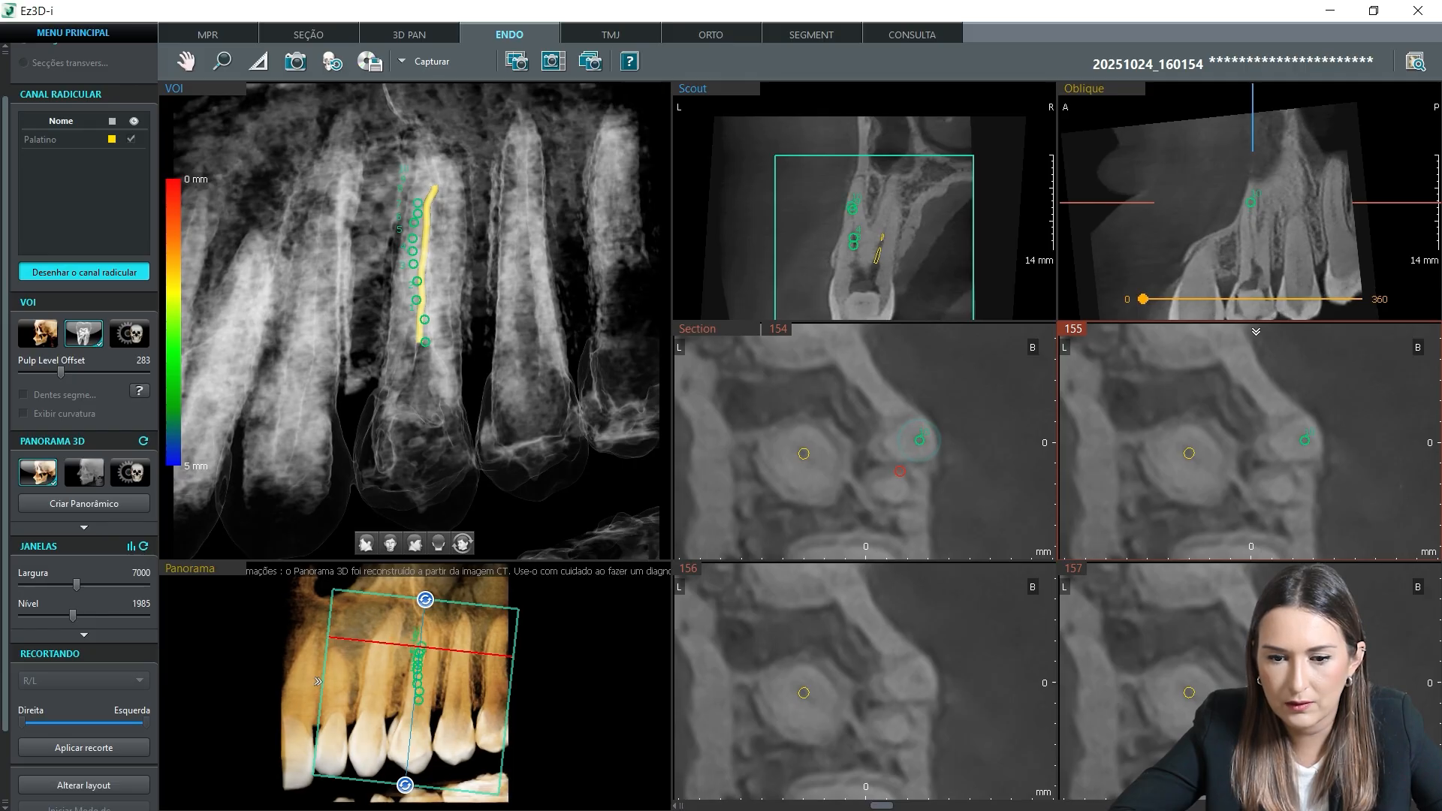
Step: Examine the axial sections apical to the latest trace point, up to section 82 and back, for the buccal root's end
scroll(897, 493, "up", 15)
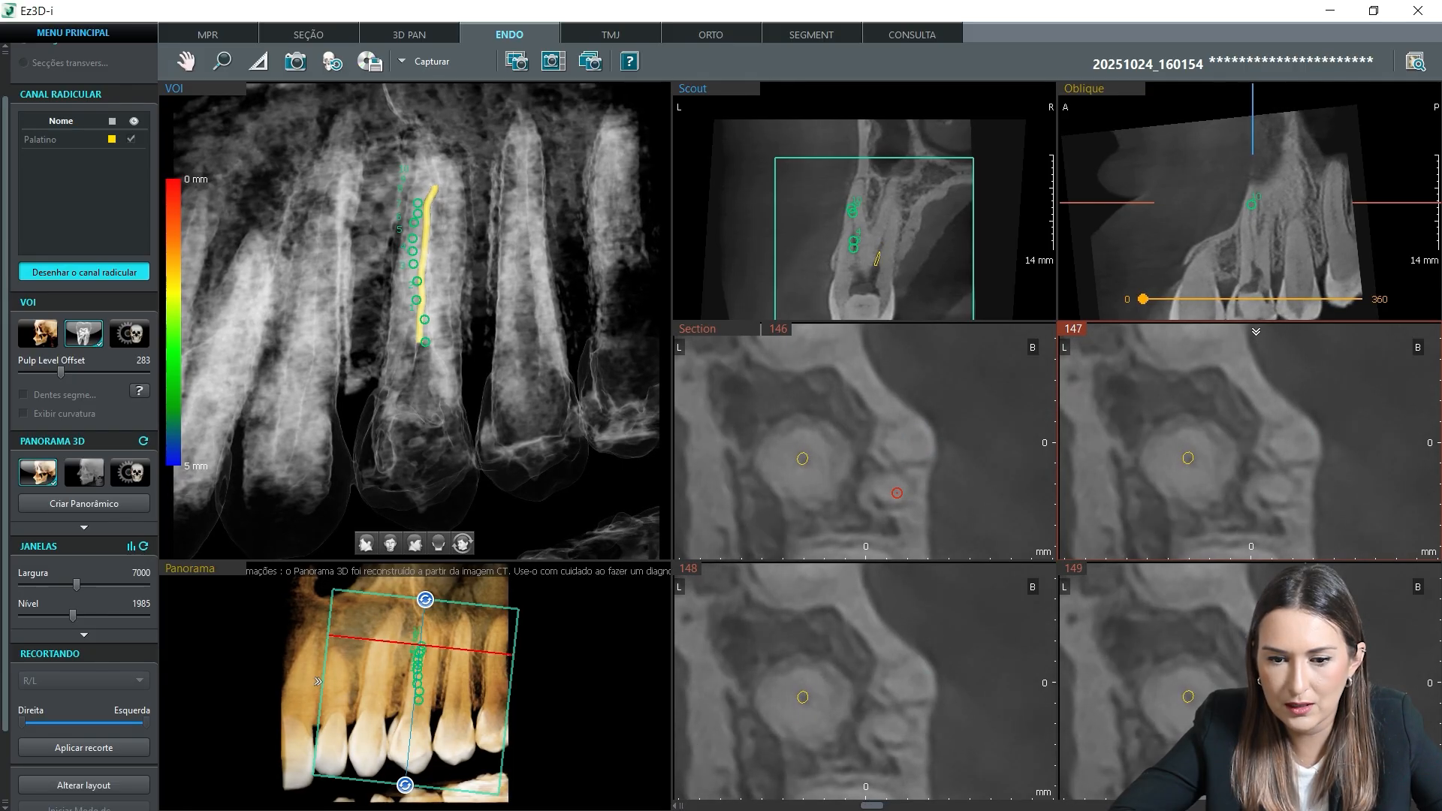
scroll(897, 493, "up", 15)
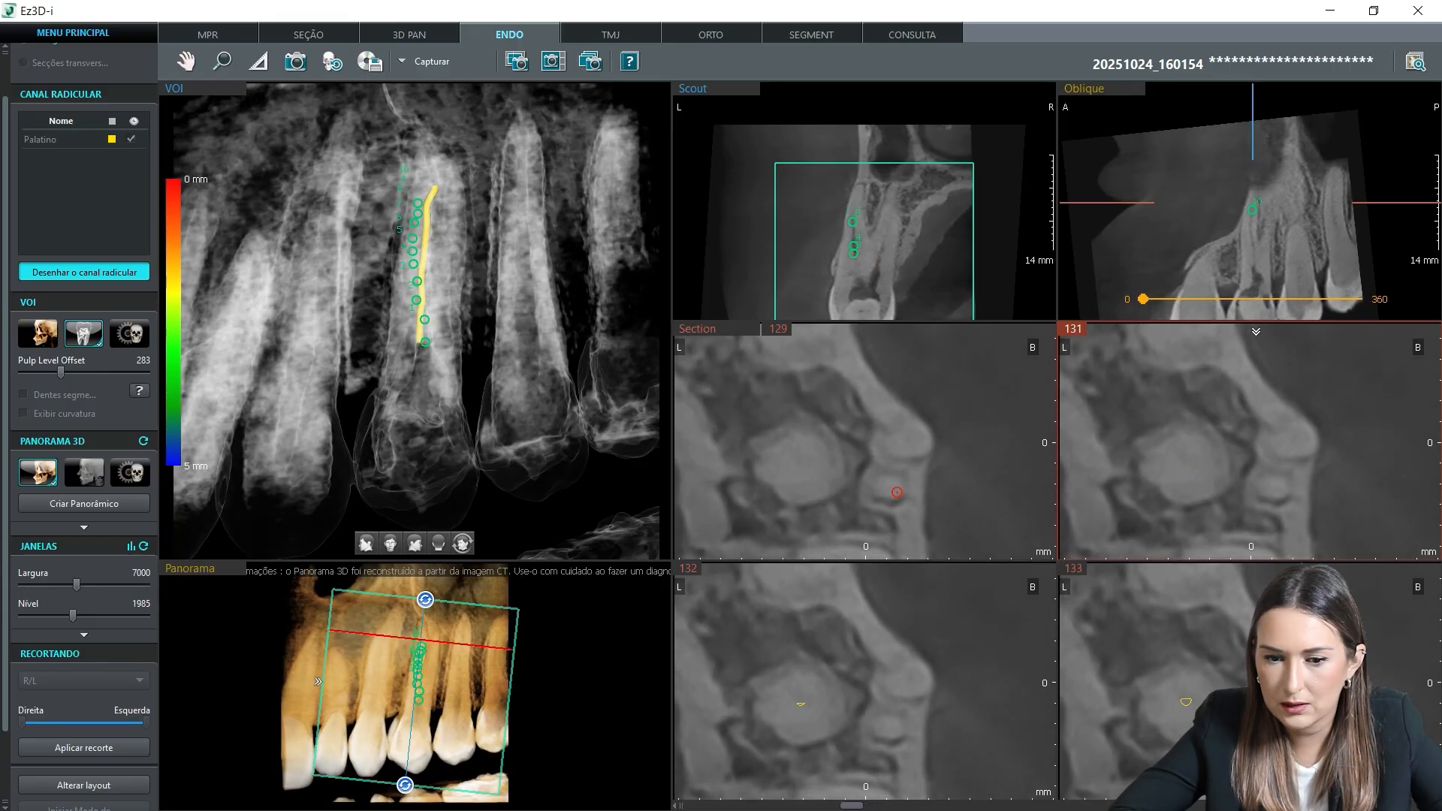
scroll(897, 485, "up", 18)
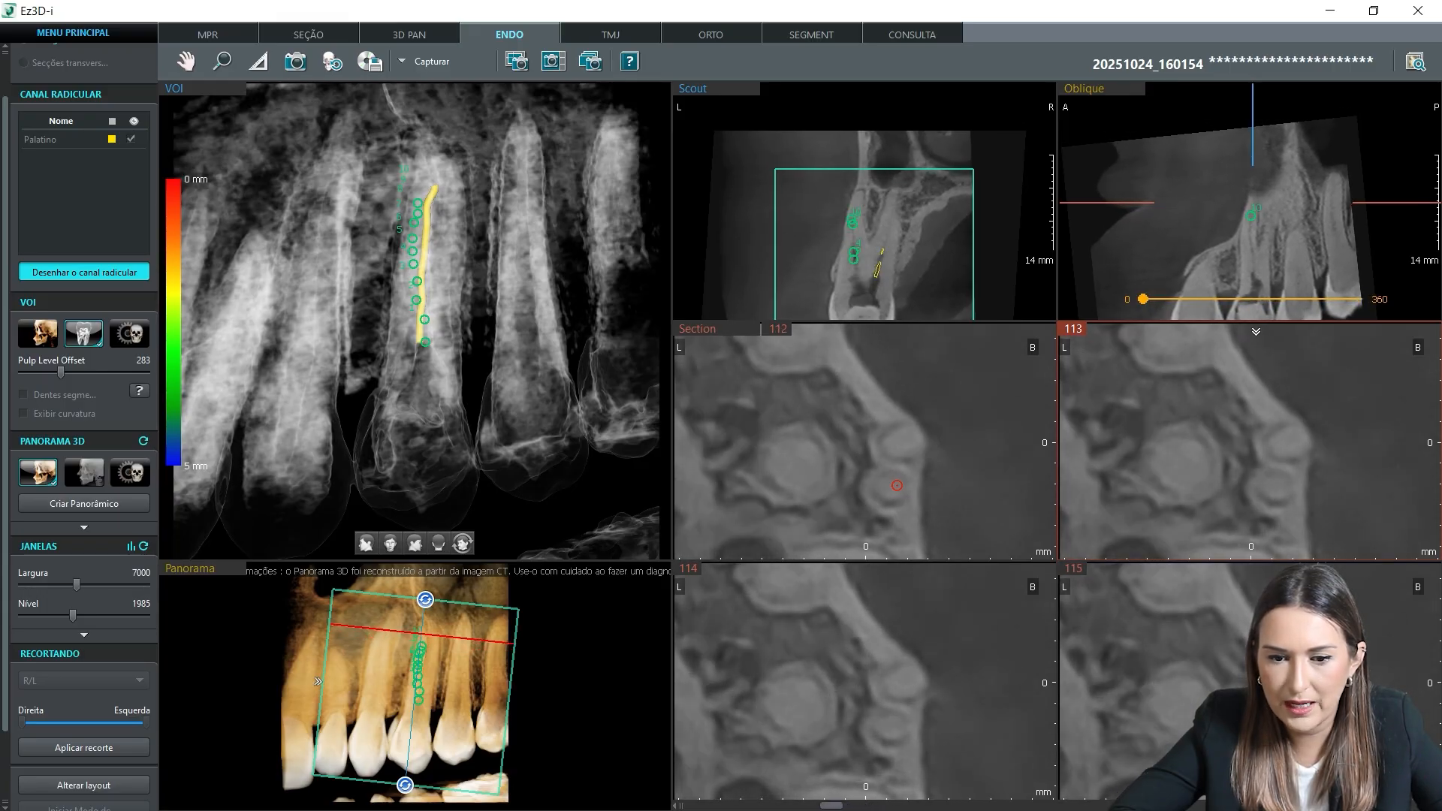
scroll(900, 480, "up", 20)
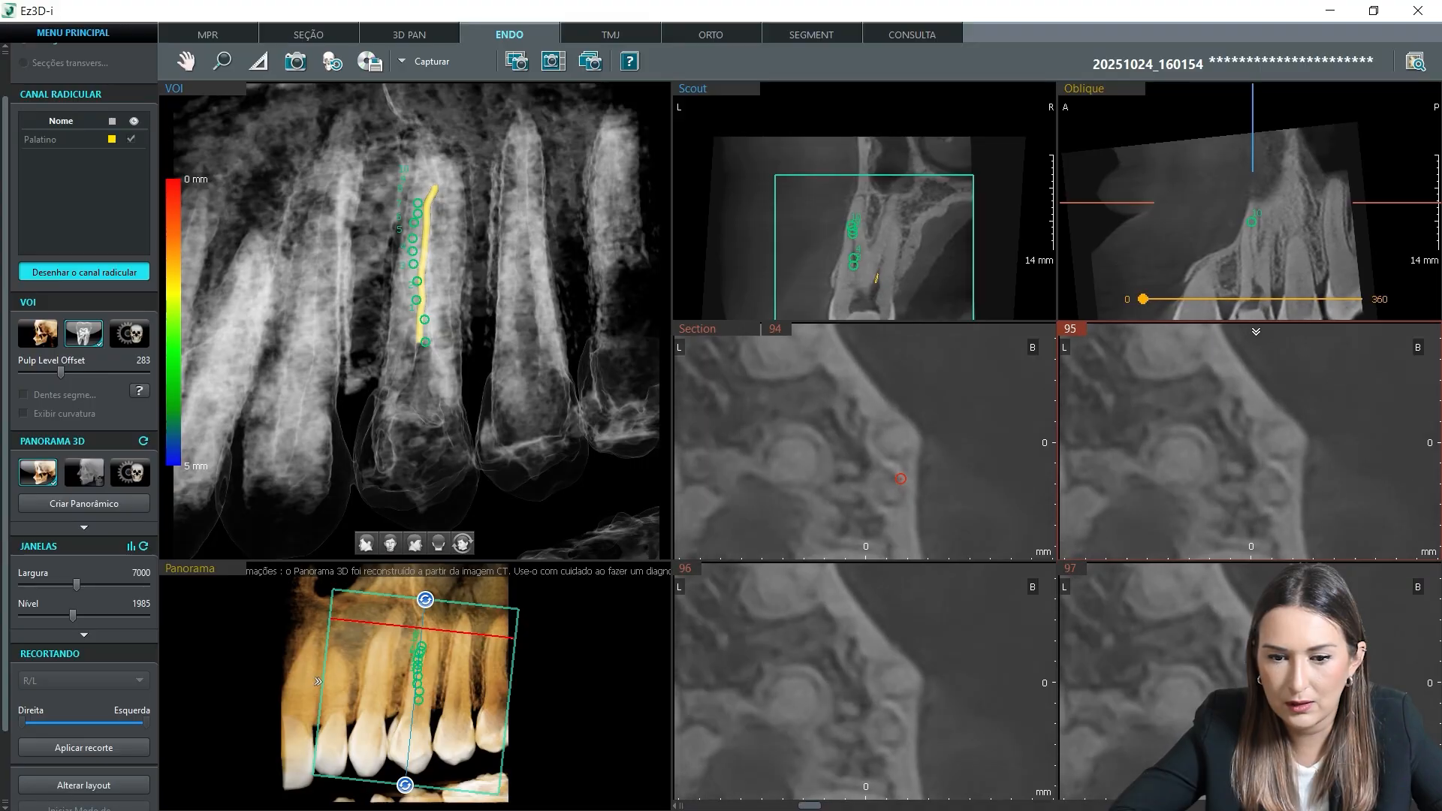
scroll(901, 478, "down", 20)
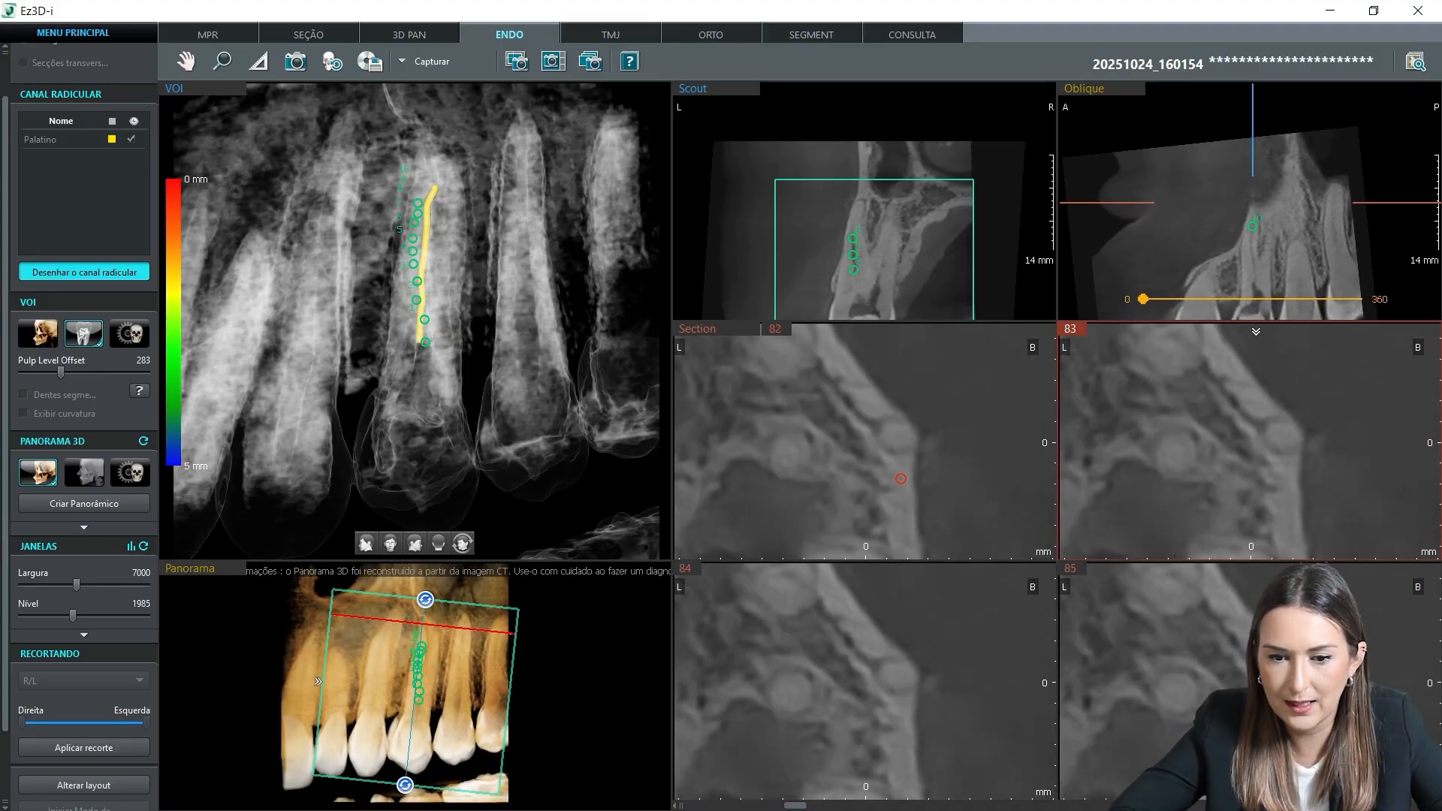
scroll(901, 478, "down", 15)
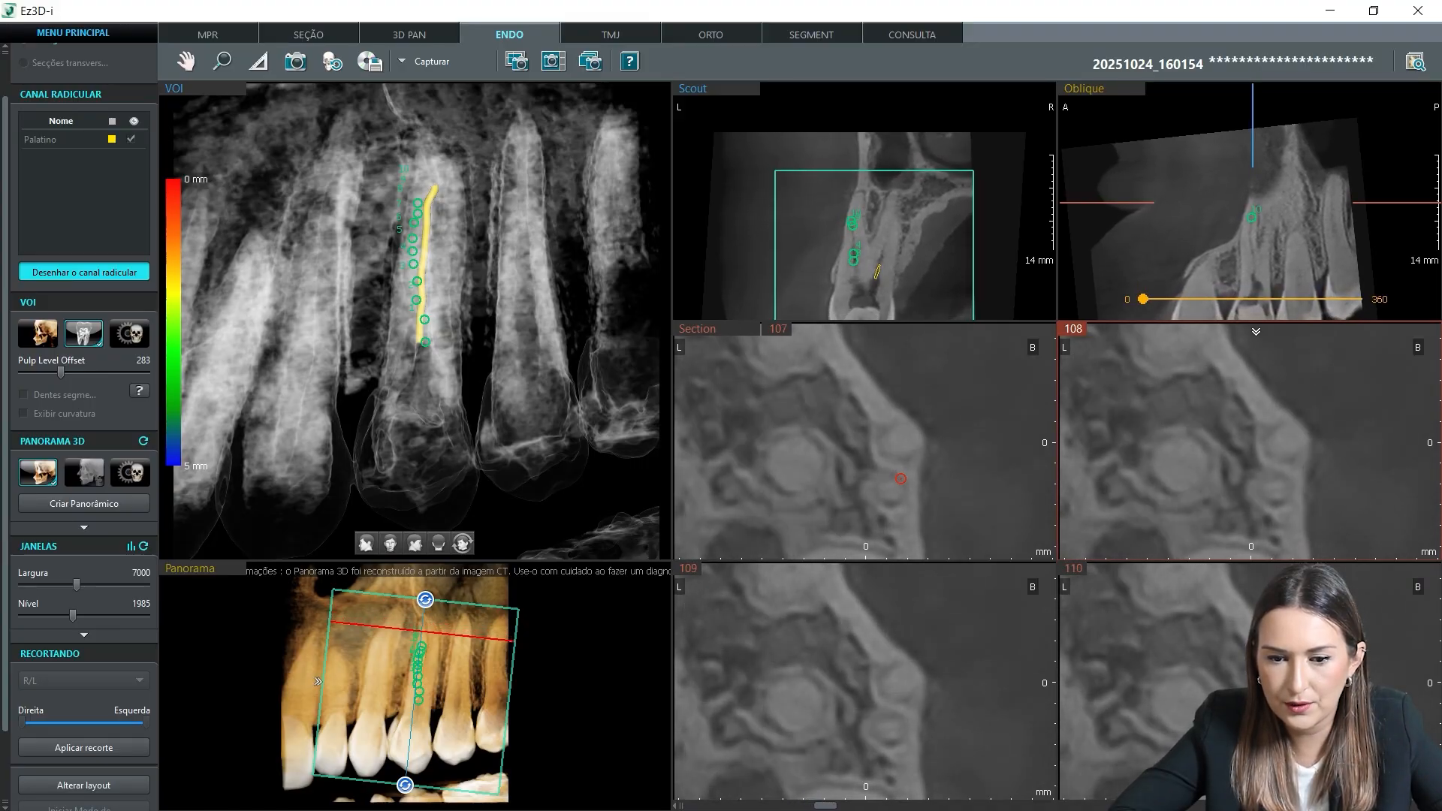
scroll(901, 478, "down", 11)
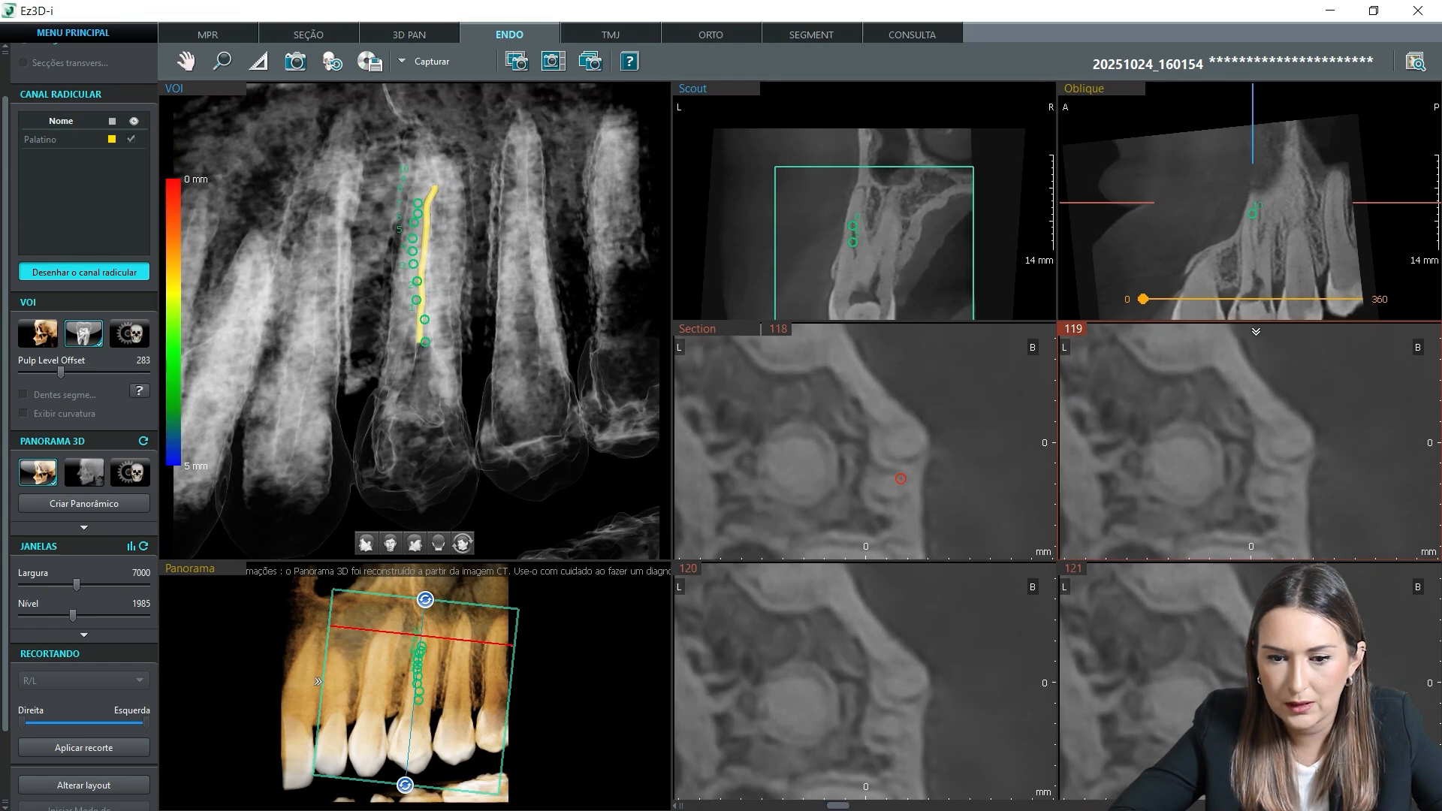
scroll(901, 479, "down", 10)
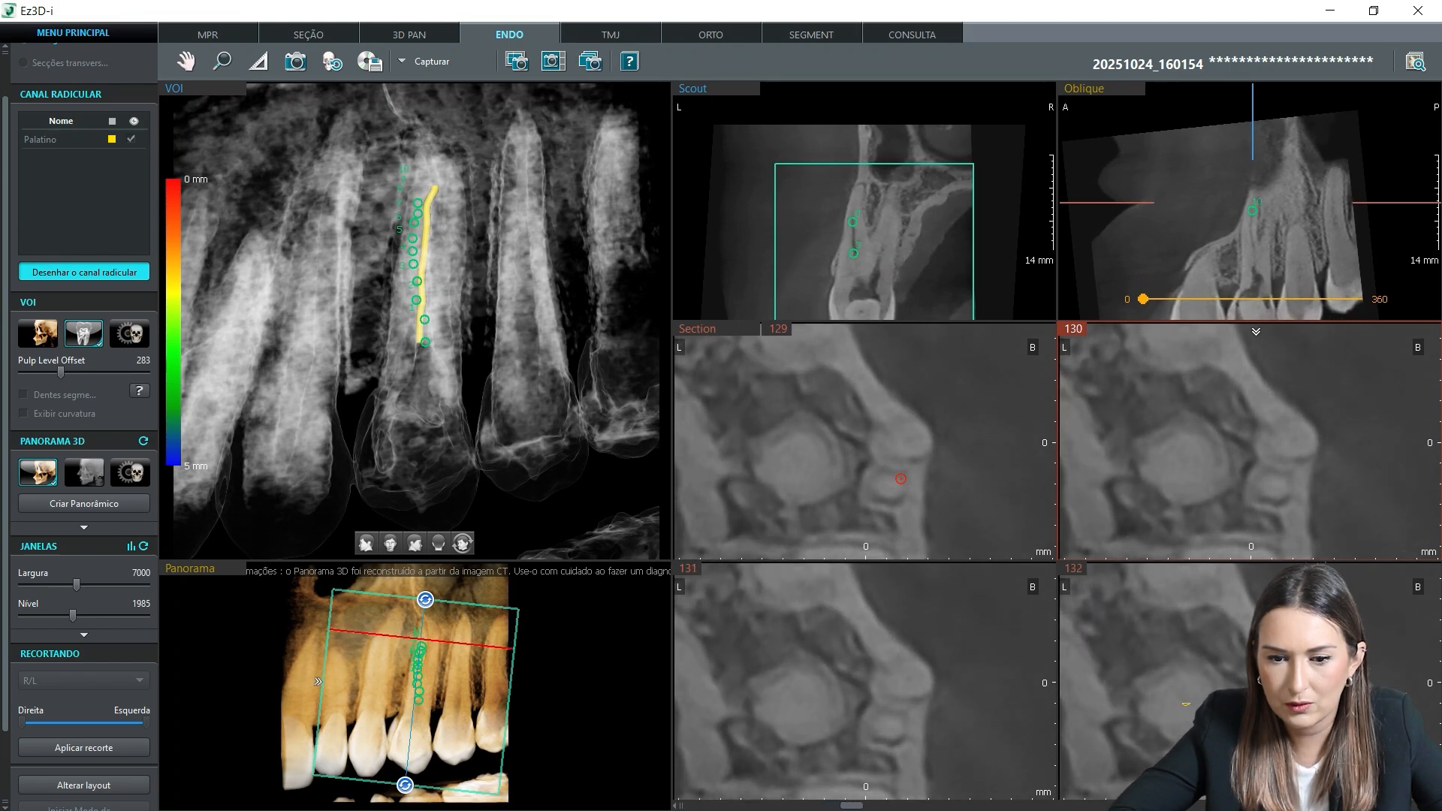
scroll(901, 479, "down", 10)
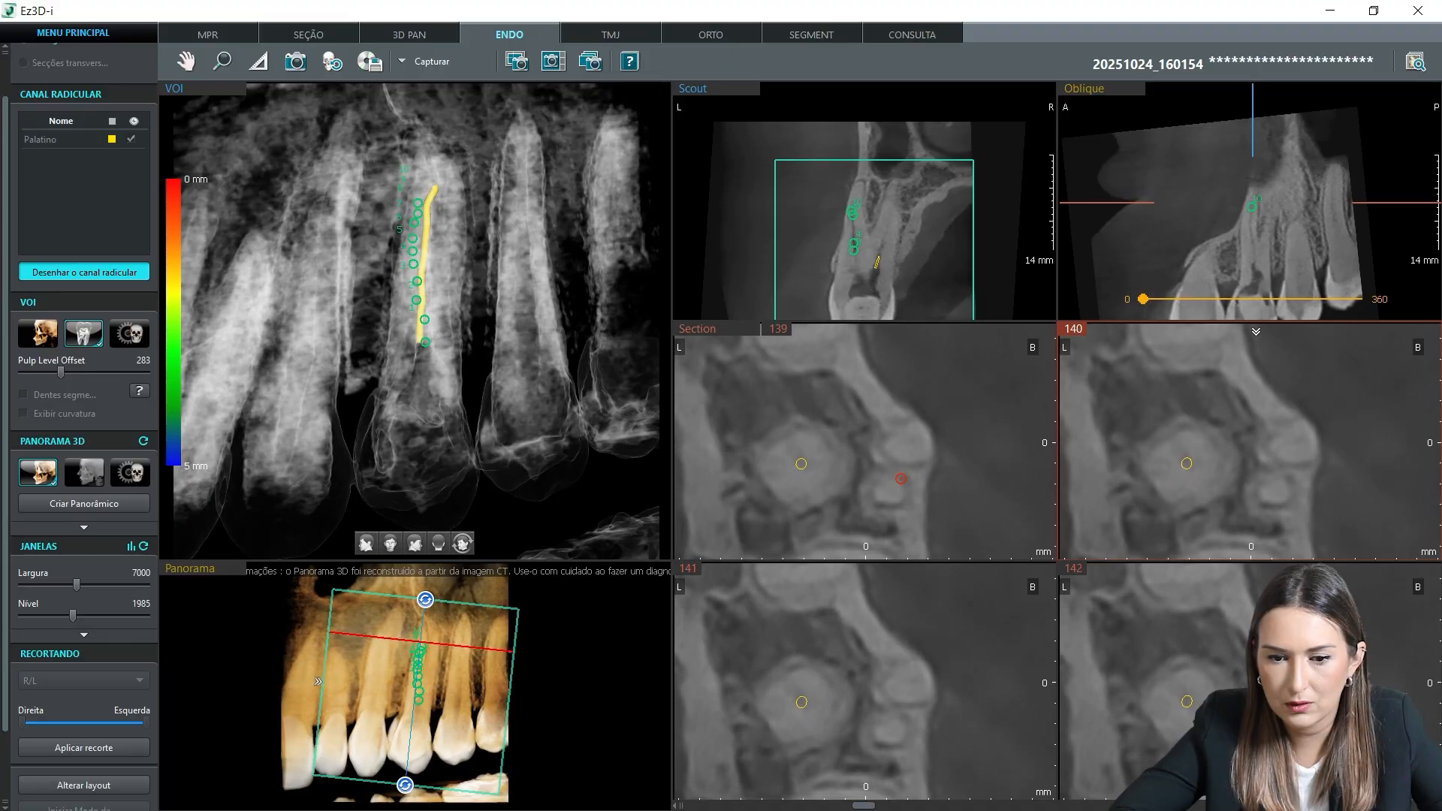
scroll(901, 479, "down", 10)
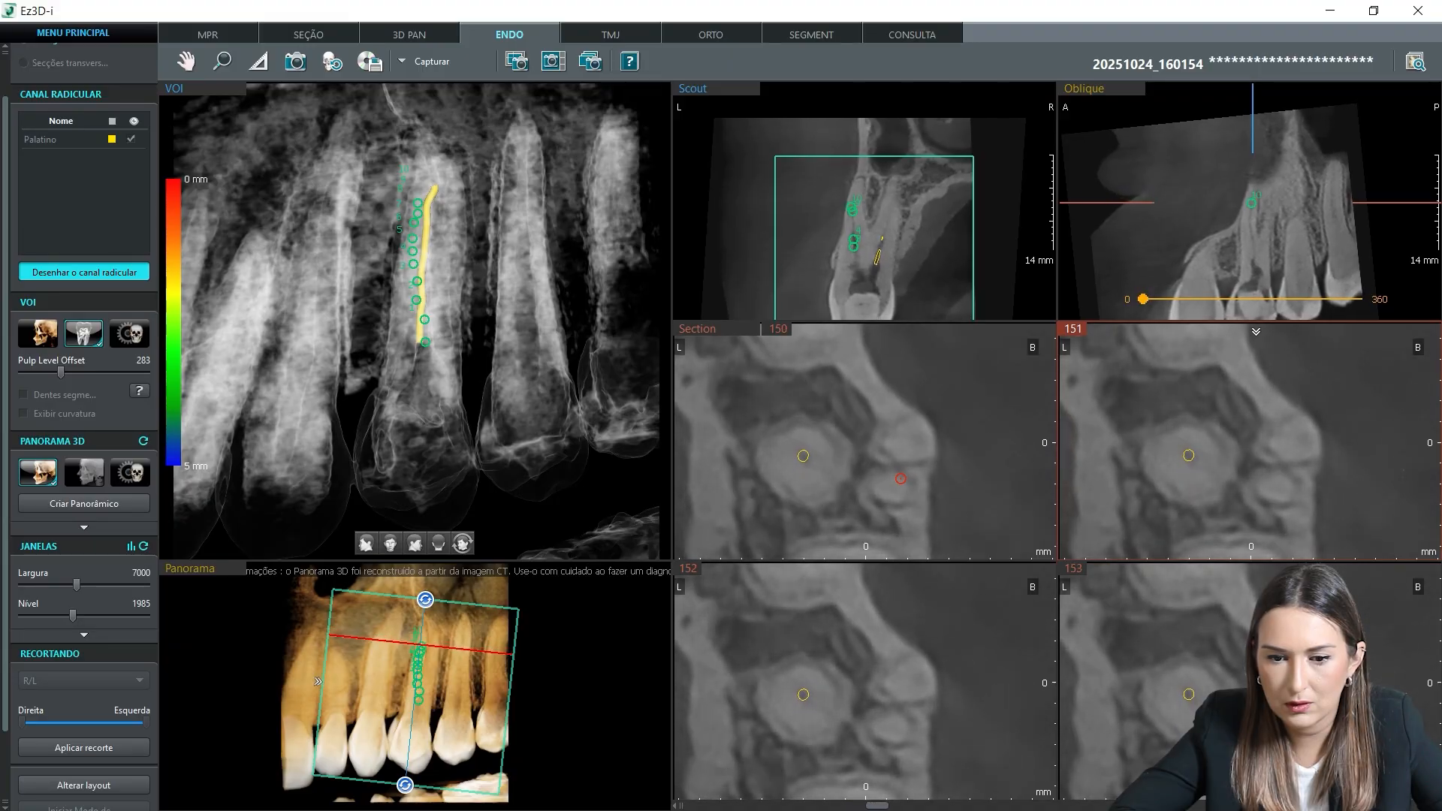
Step: Finish the buccal canal trace near section 150 and name it mesiovestibukar, keeping the 0.5 mm diameter and pink colour
scroll(900, 478, "up", 4)
double_click(918, 438)
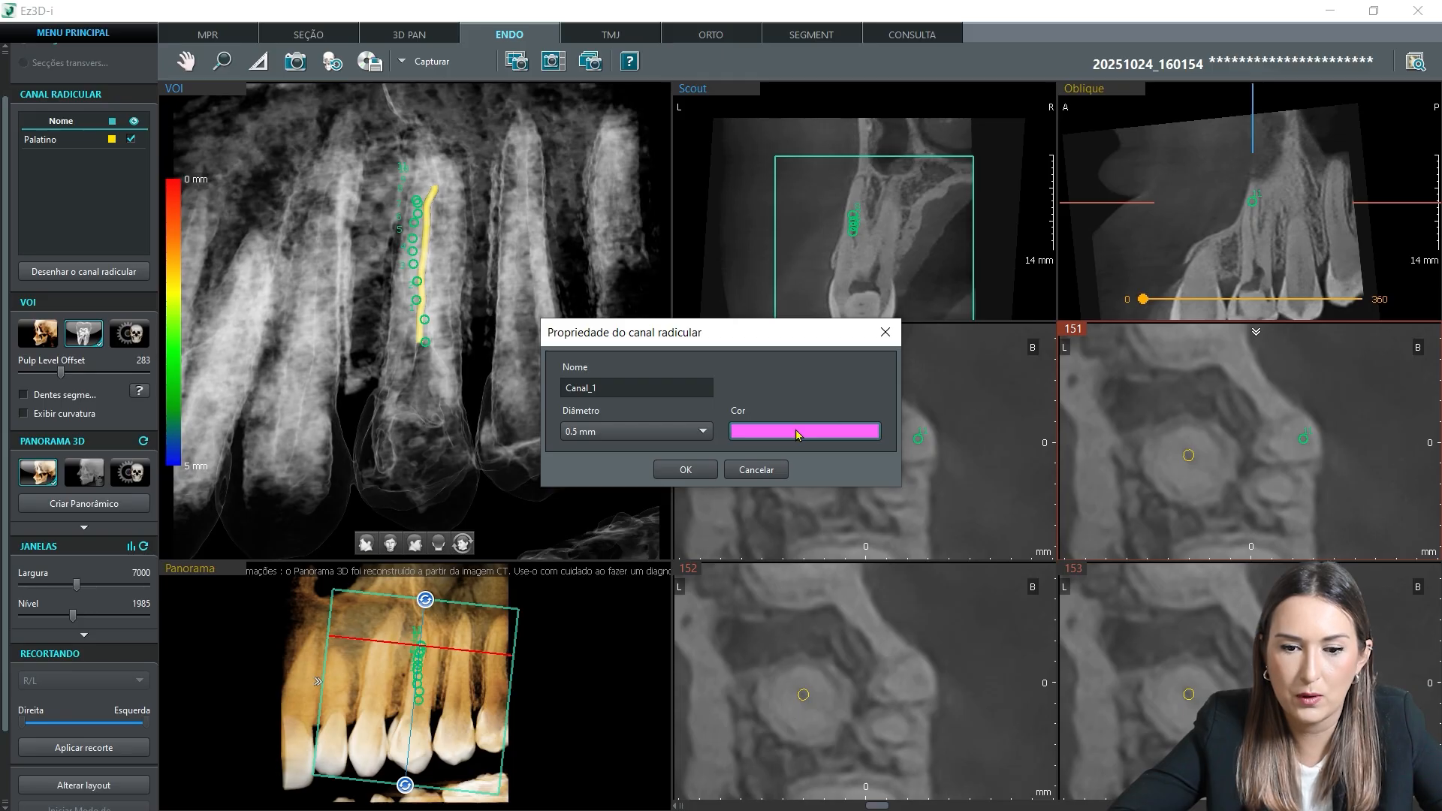
double_click(624, 381)
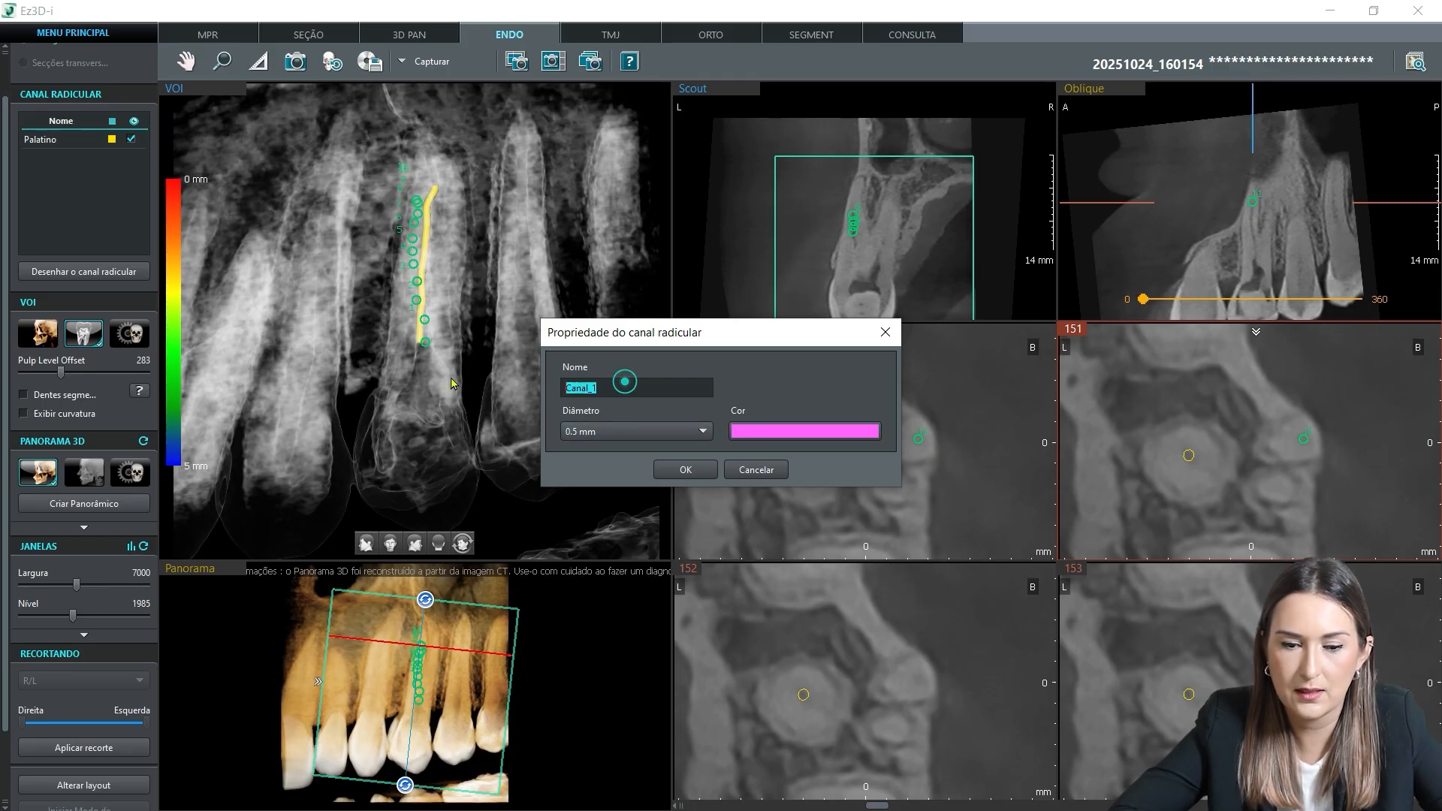
type("mesio")
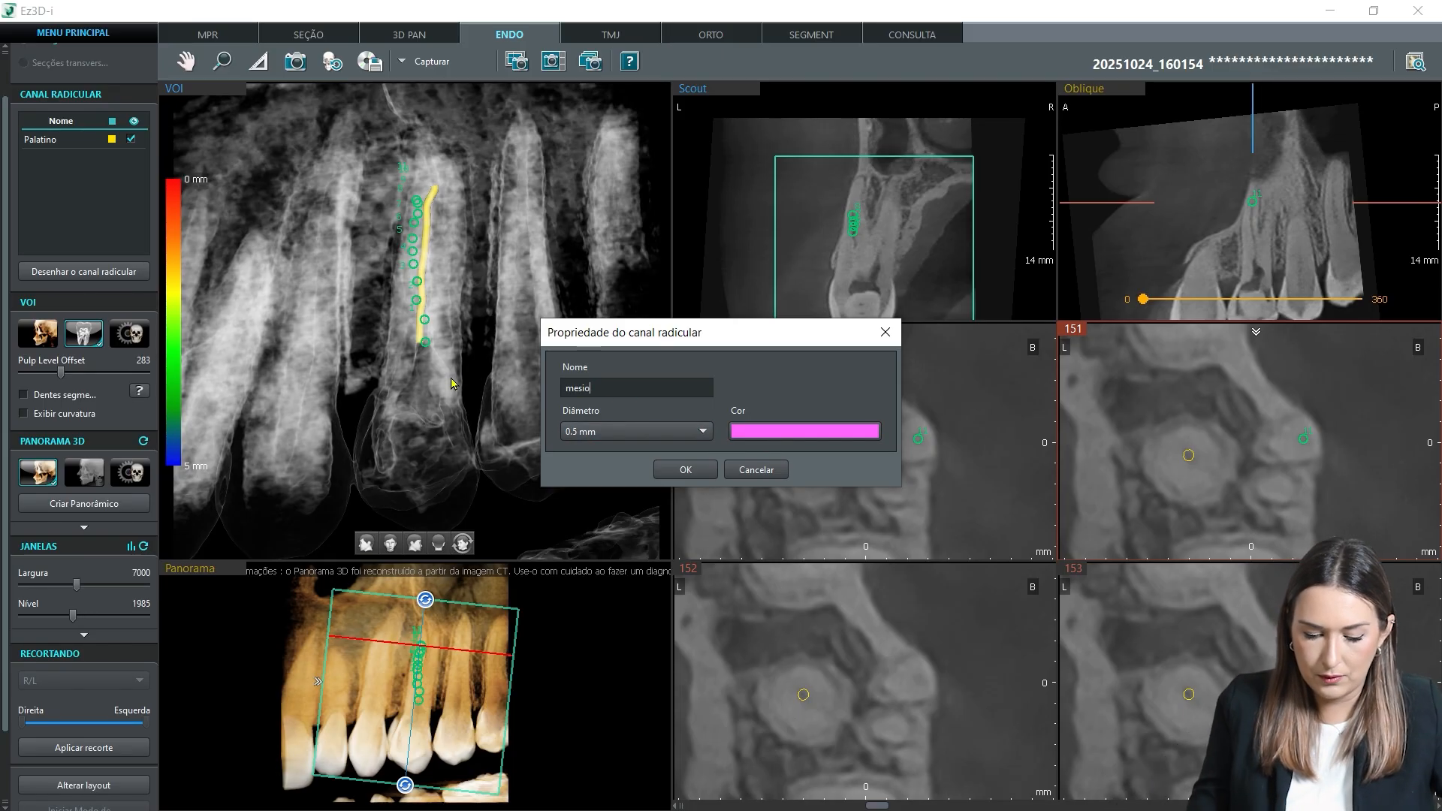
type("vestibukar")
key("Return")
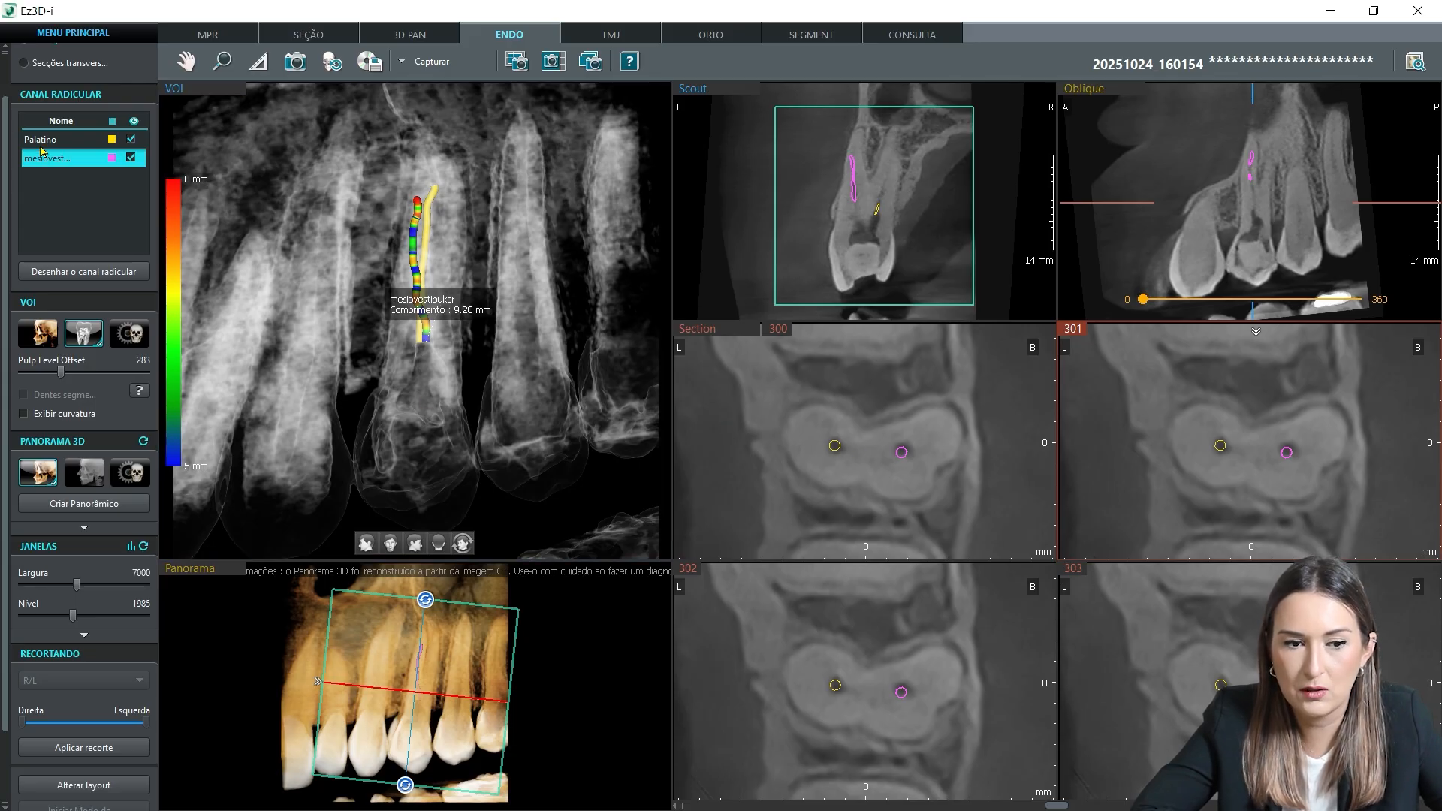
Step: Hide the Palatino canal and, in the enlarged VOI view, move the mesiovestibukar length label off the tooth before restoring the layout
left_click(132, 140)
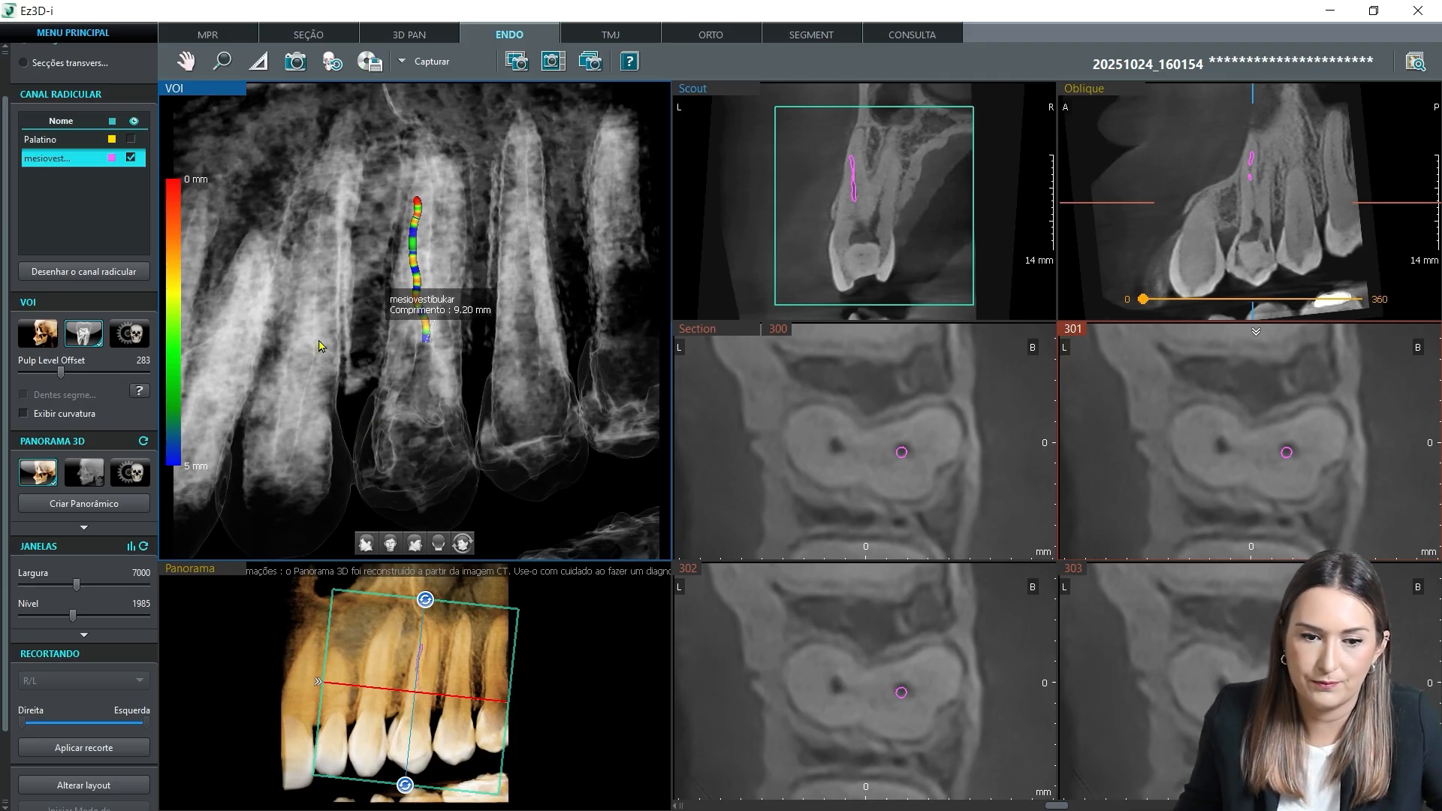
double_click(363, 391)
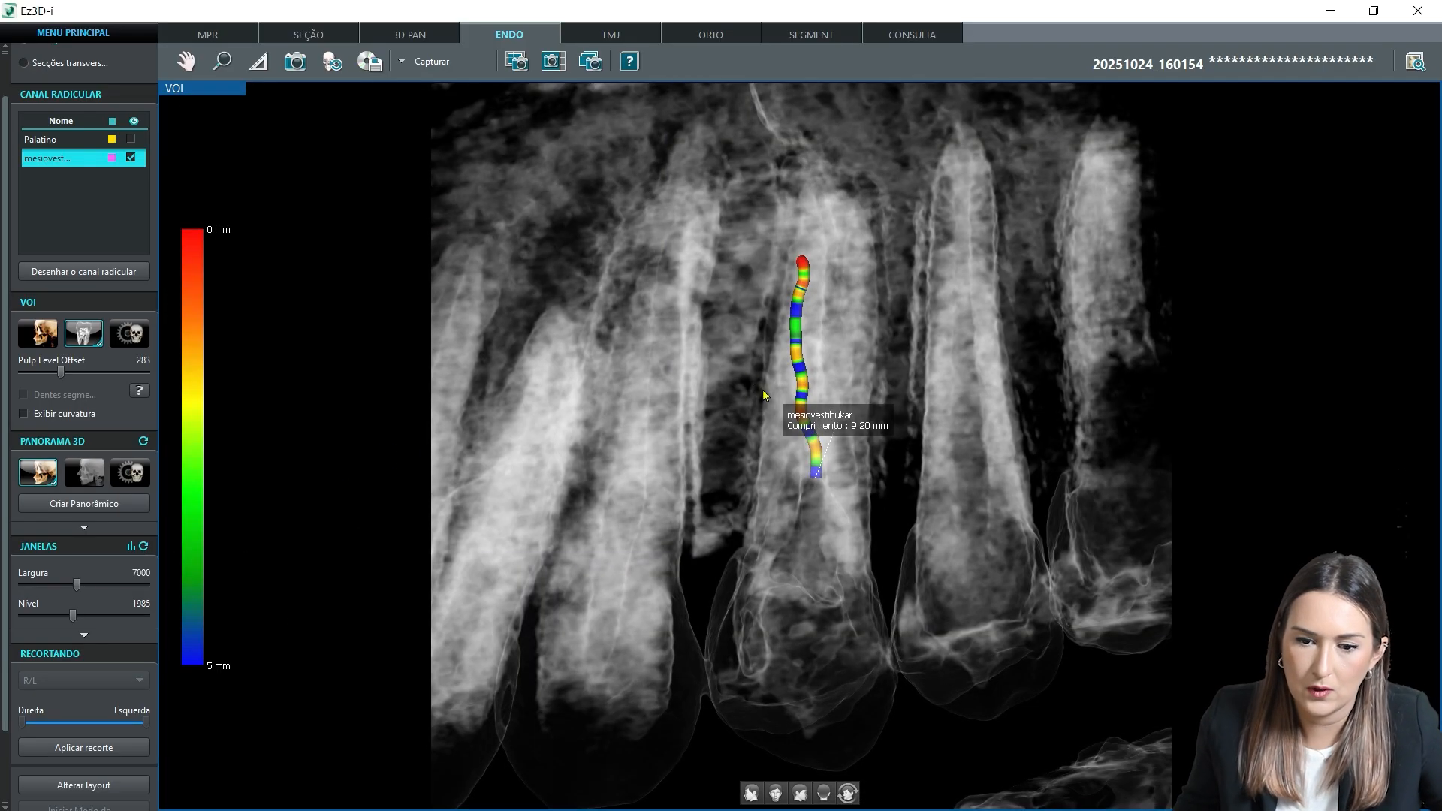
left_click_drag(864, 426, 943, 442)
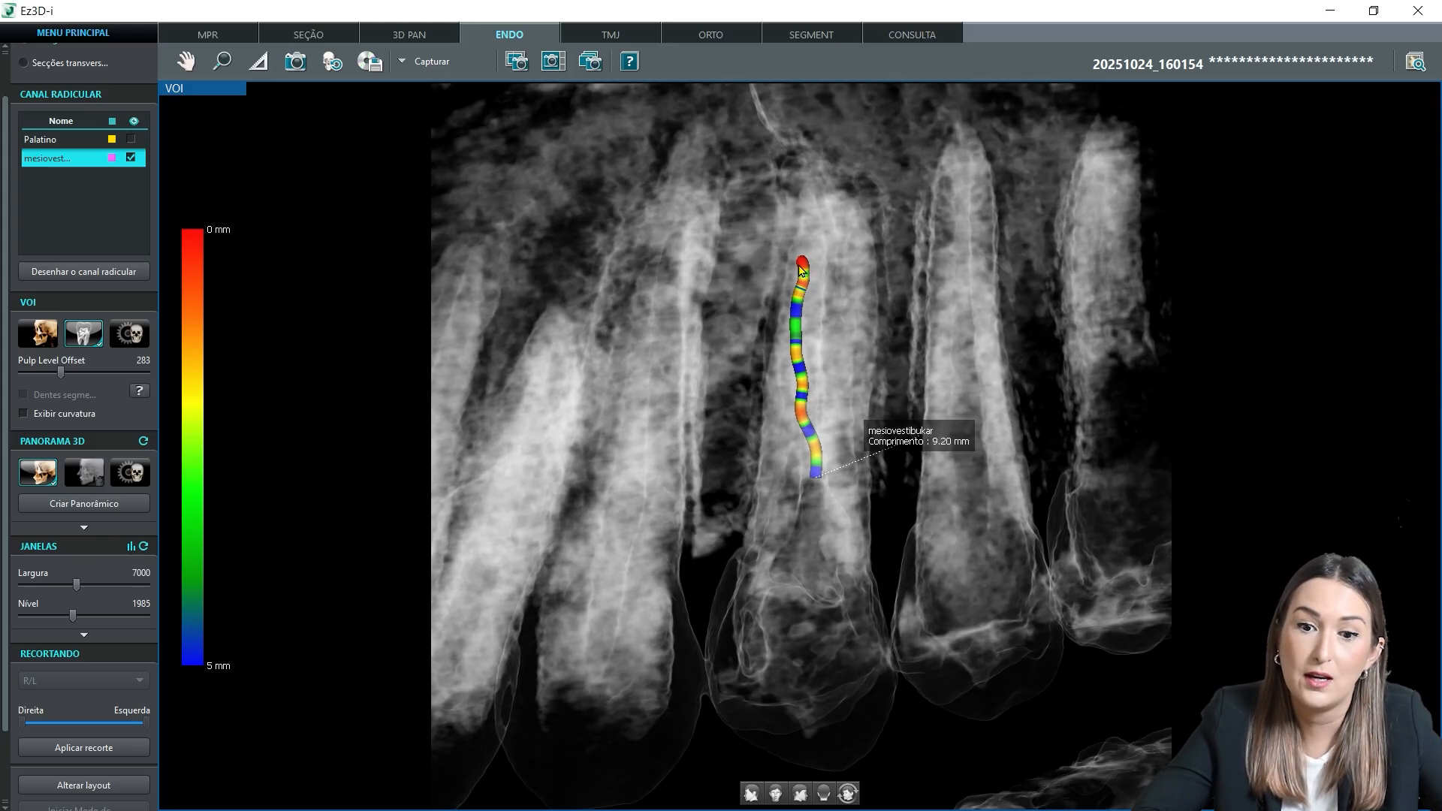
double_click(688, 370)
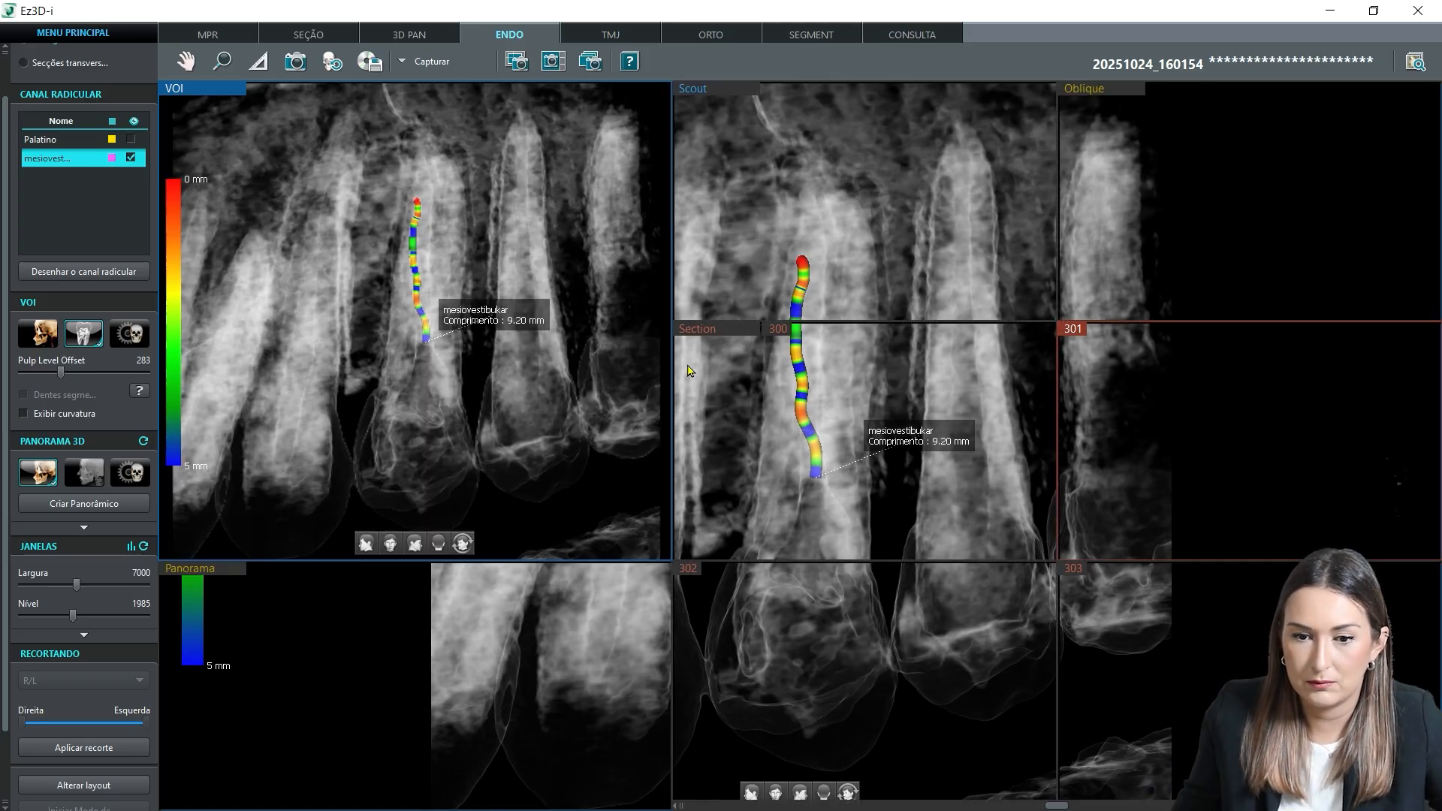
Step: Examine the Scout slices around the mesiovestibukar canal for the one showing its trace and the root apex most fully
scroll(874, 203, "up", 3)
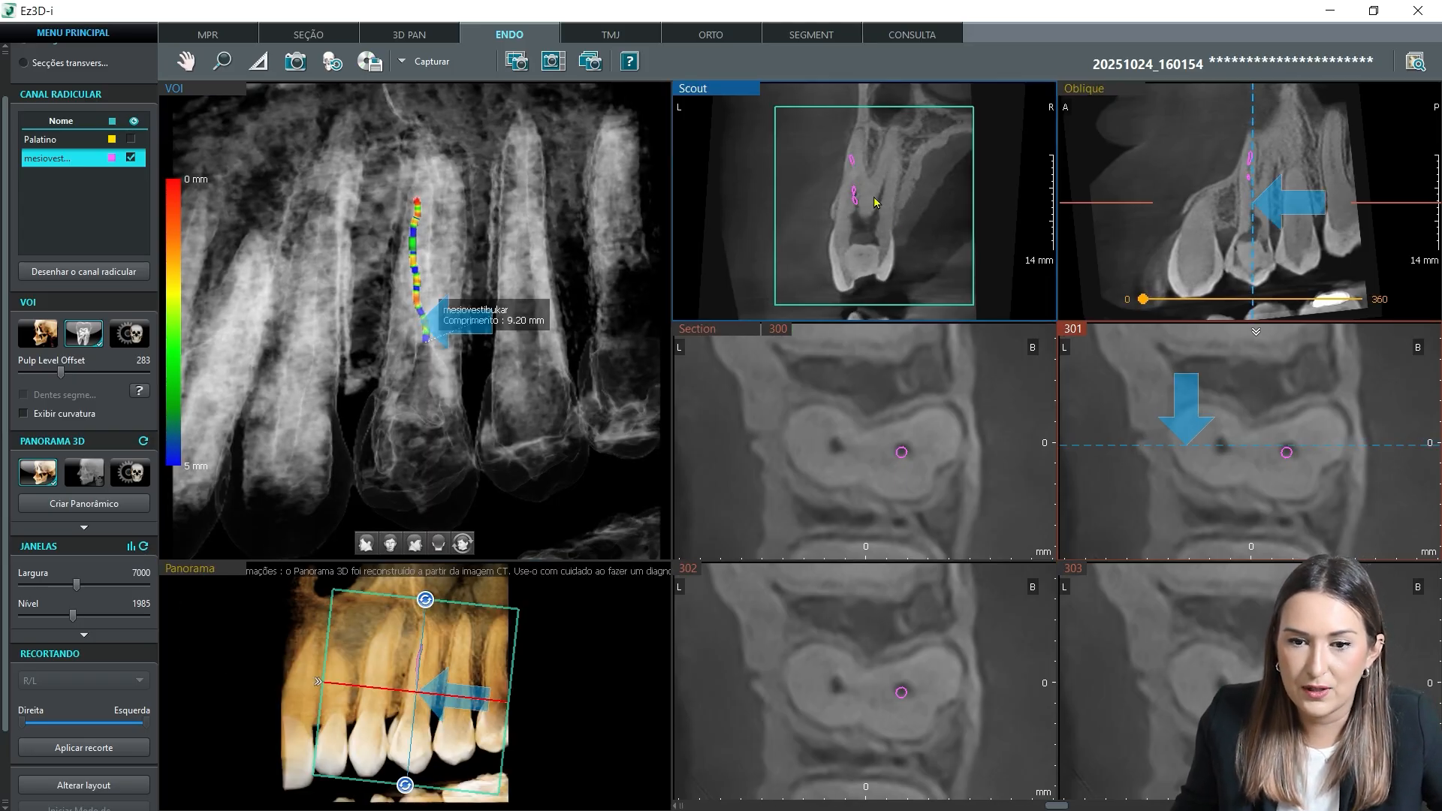
scroll(874, 203, "down", 2)
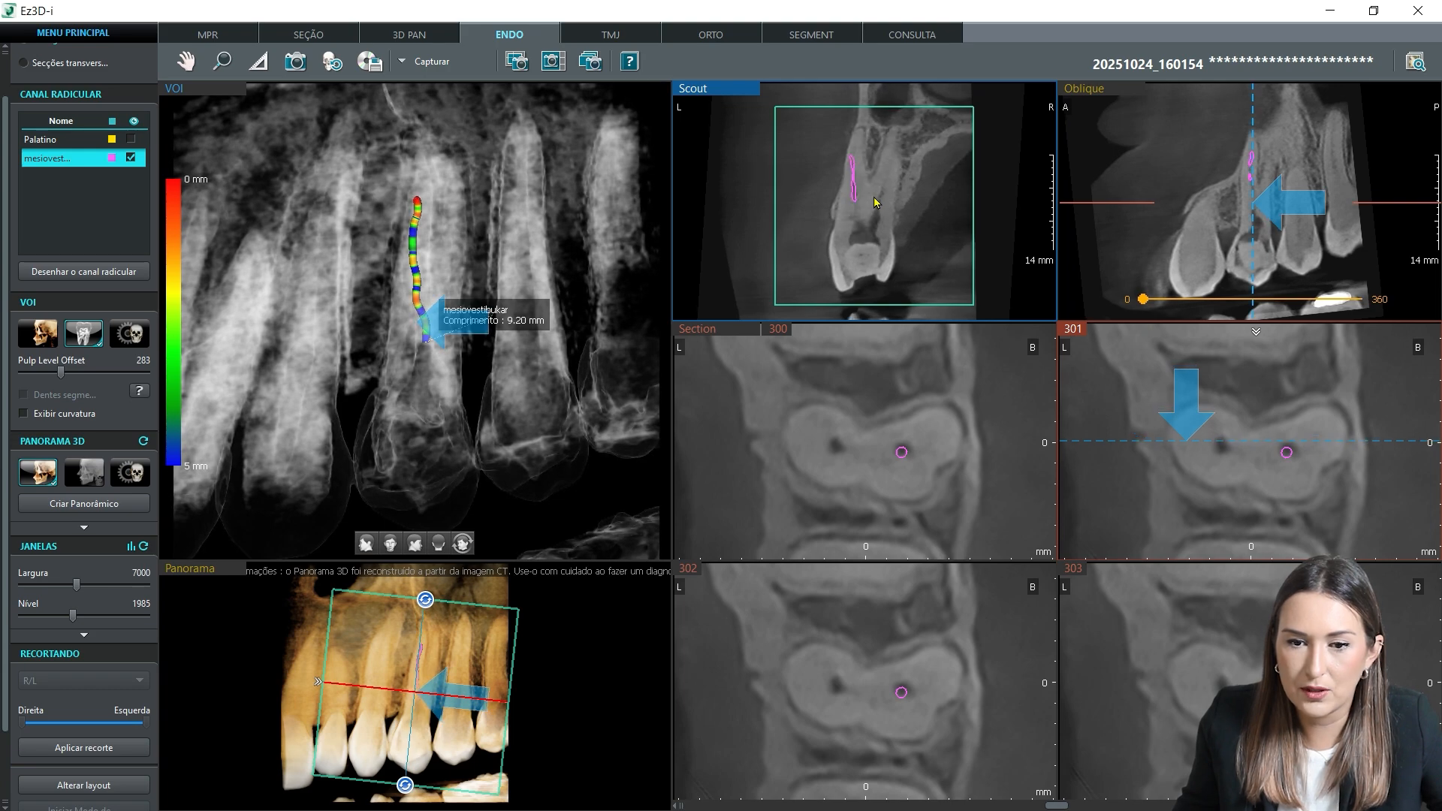
scroll(874, 203, "down", 1)
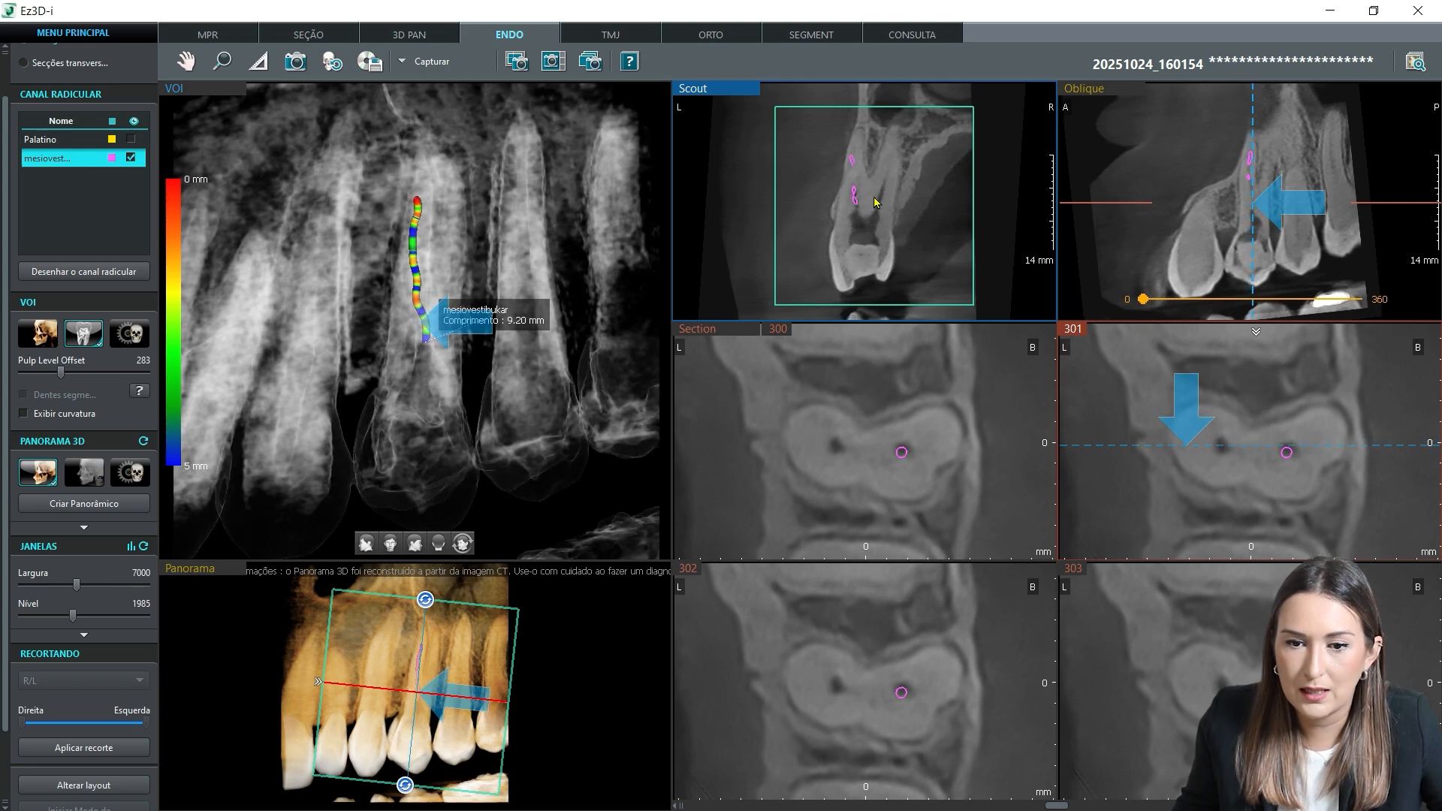
scroll(873, 203, "down", 1)
scroll(875, 202, "up", 1)
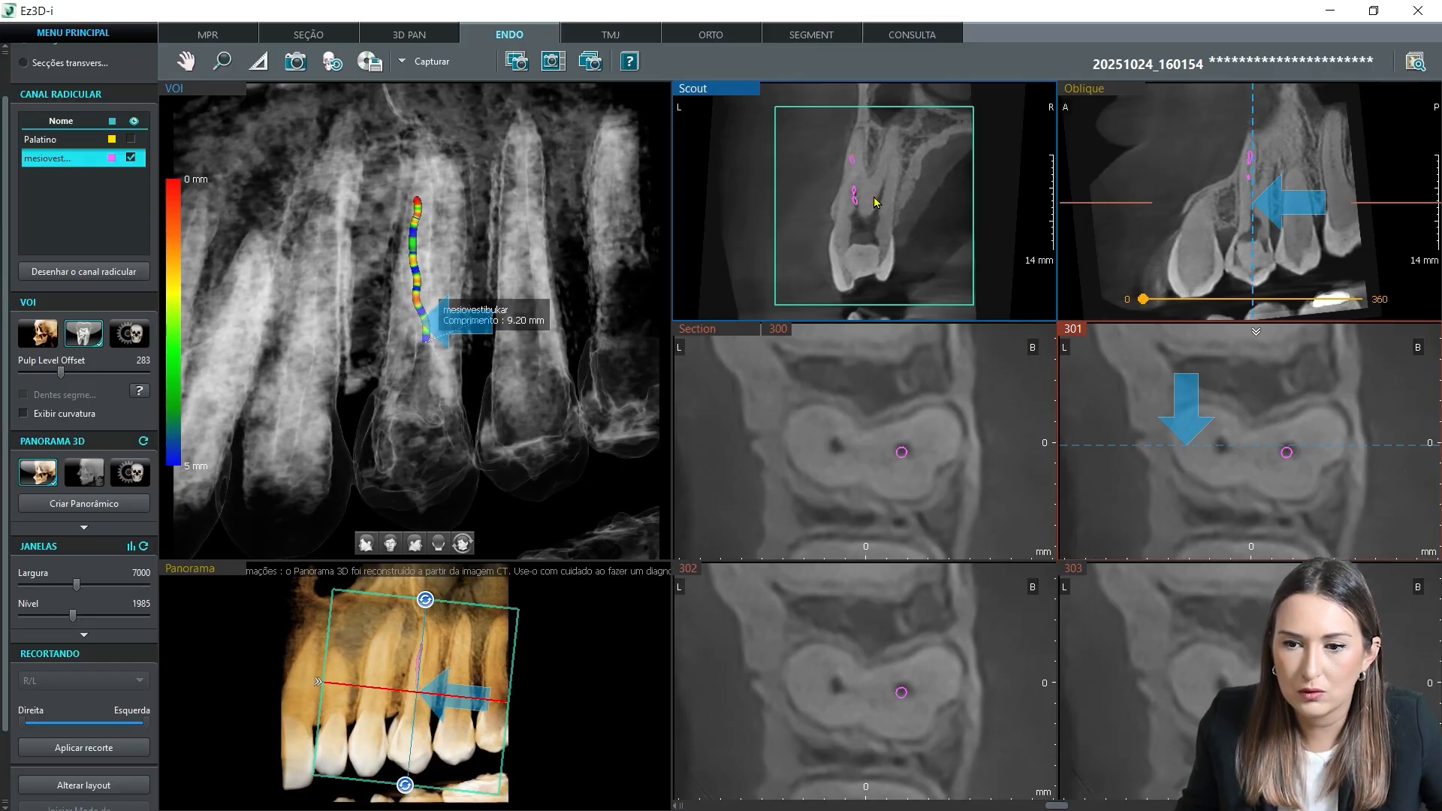
scroll(876, 201, "down", 1)
scroll(875, 201, "up", 1)
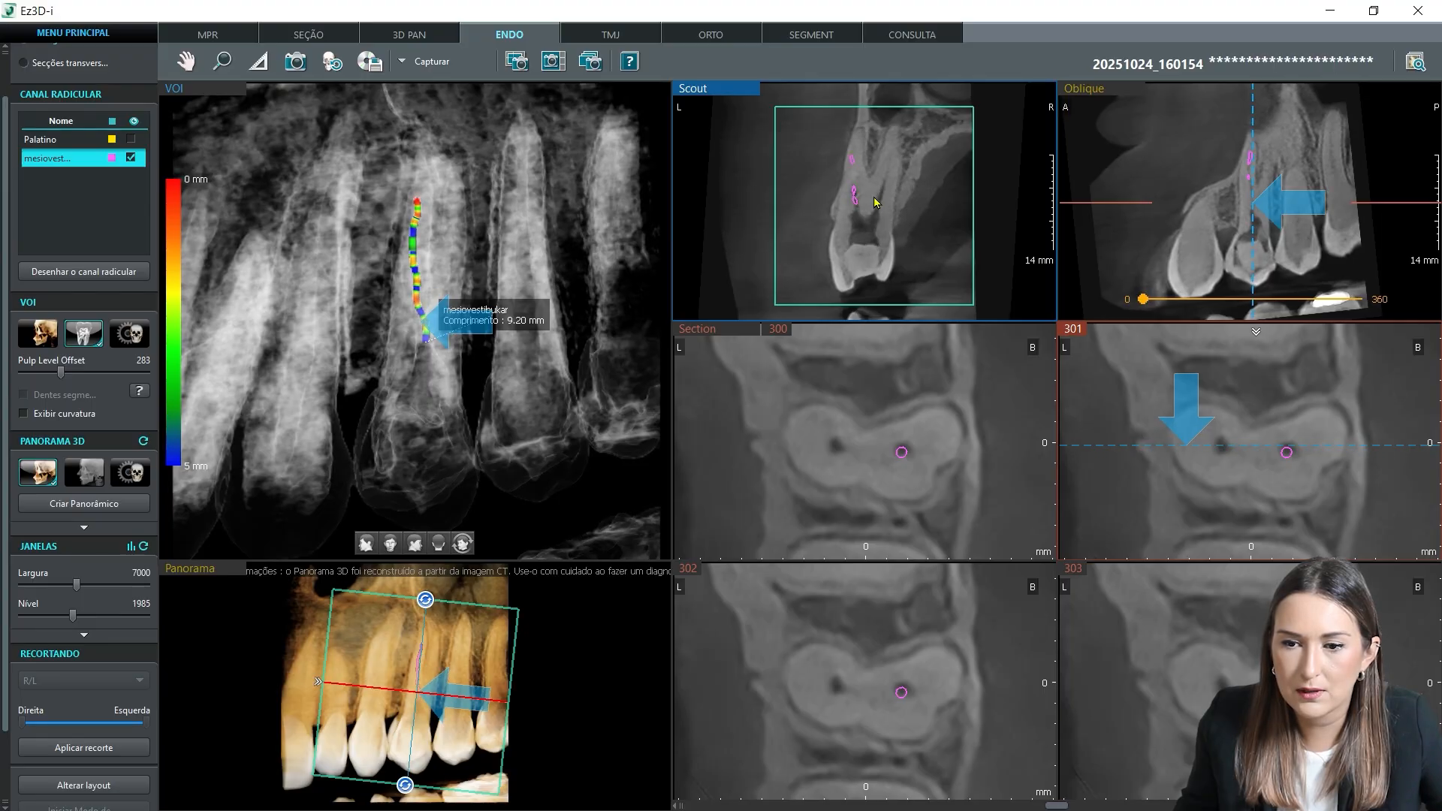
scroll(875, 201, "up", 2)
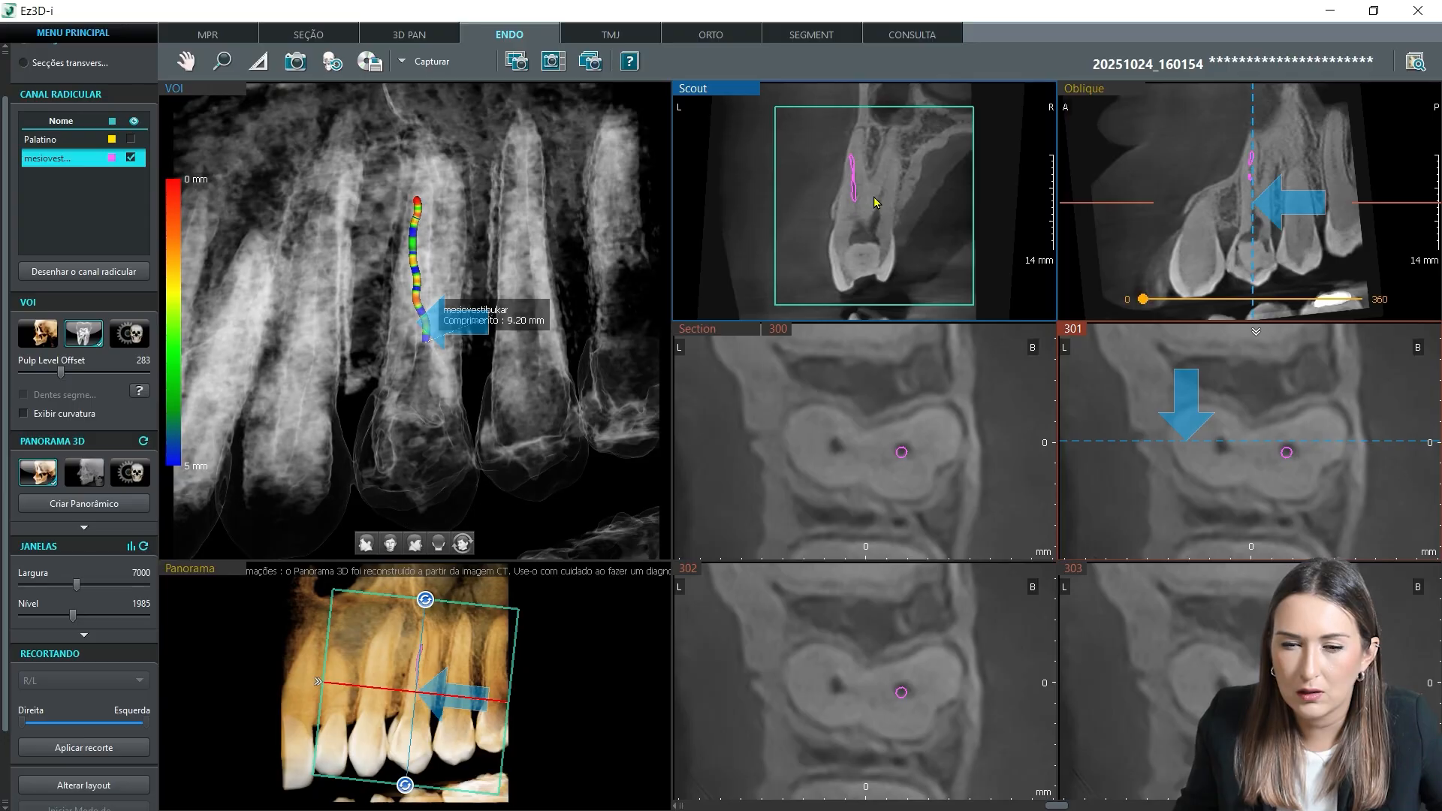
Step: In the enlarged Scout view, measure from the apical end of the mesiovestibukar trace to the root apex and set the label beside the root
double_click(876, 201)
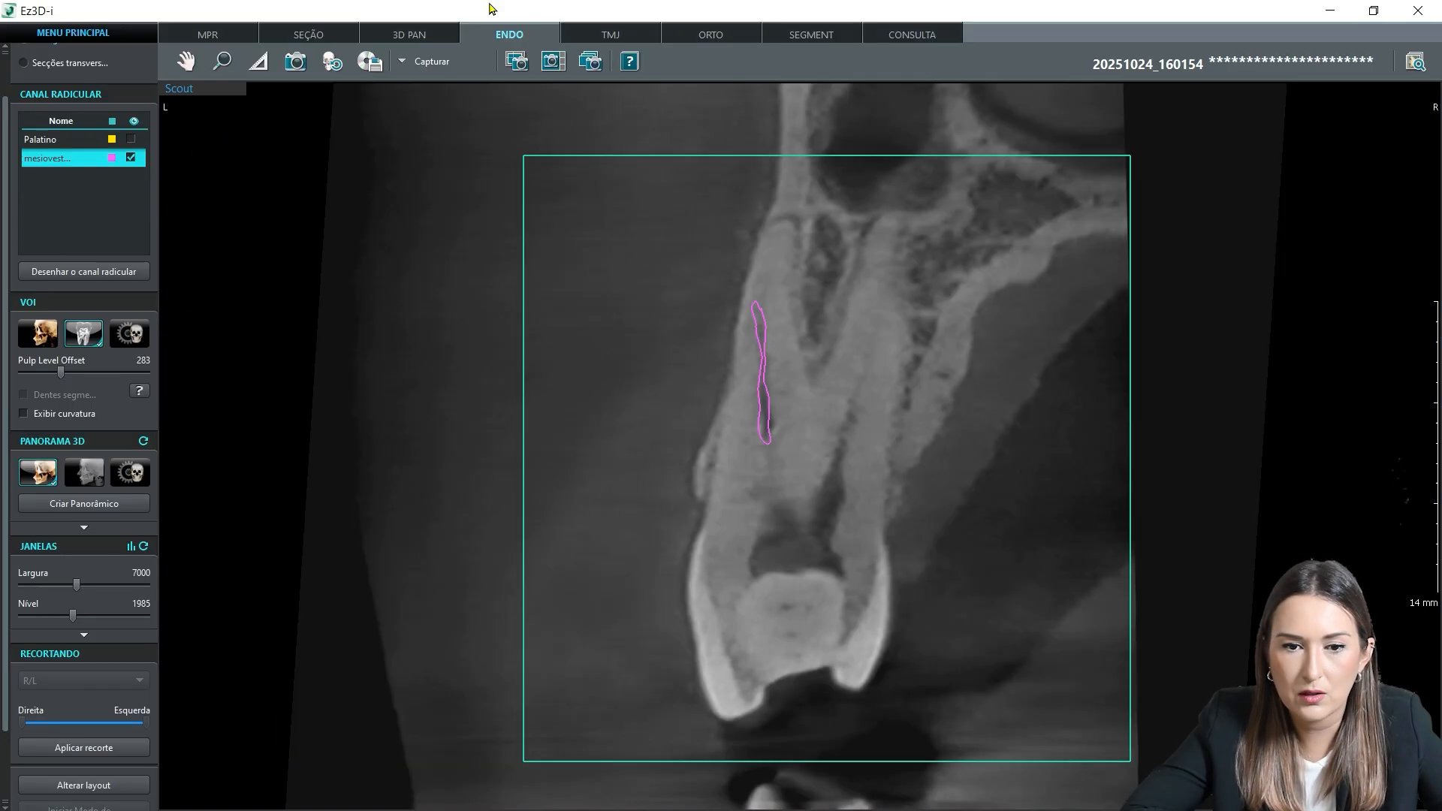
left_click(258, 61)
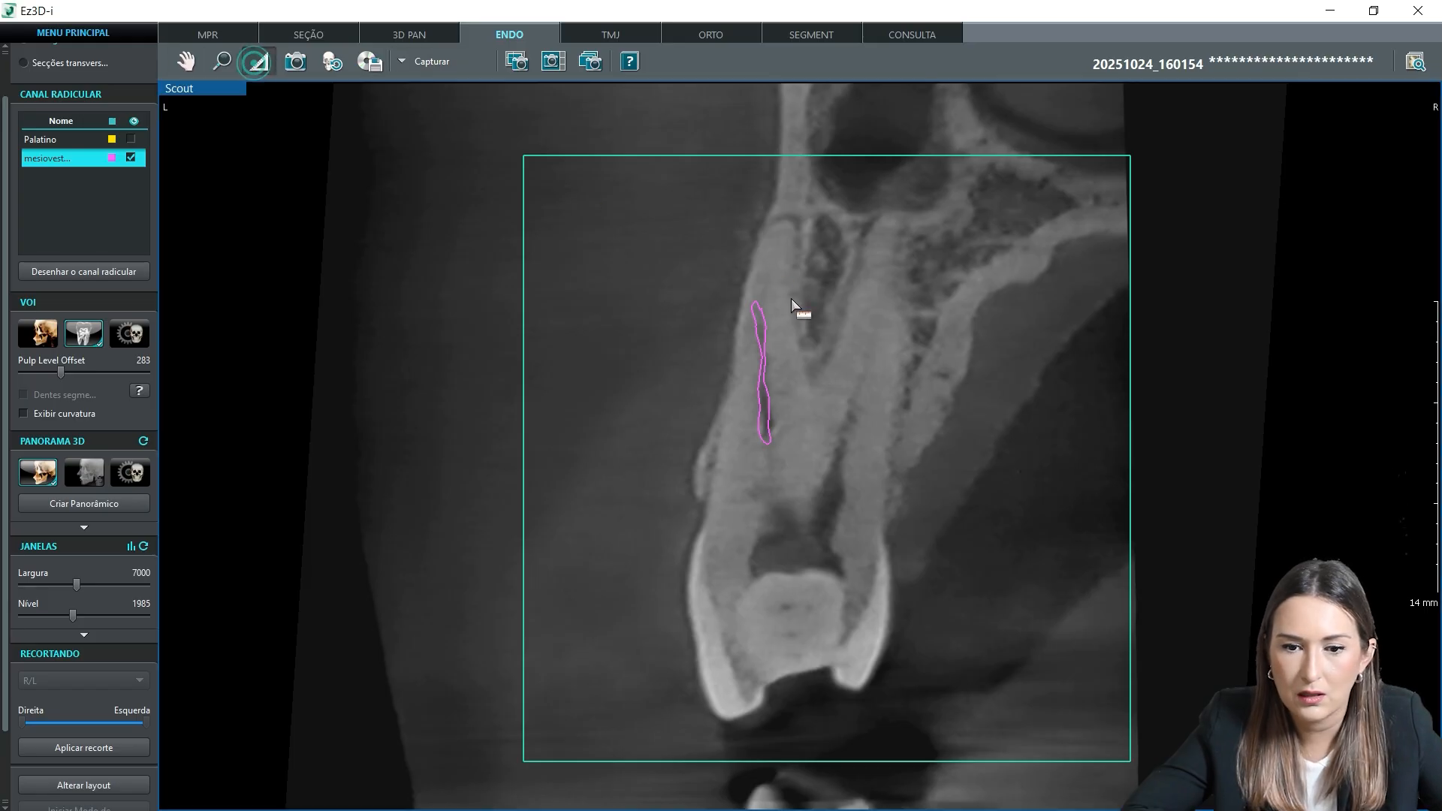
left_click(760, 299)
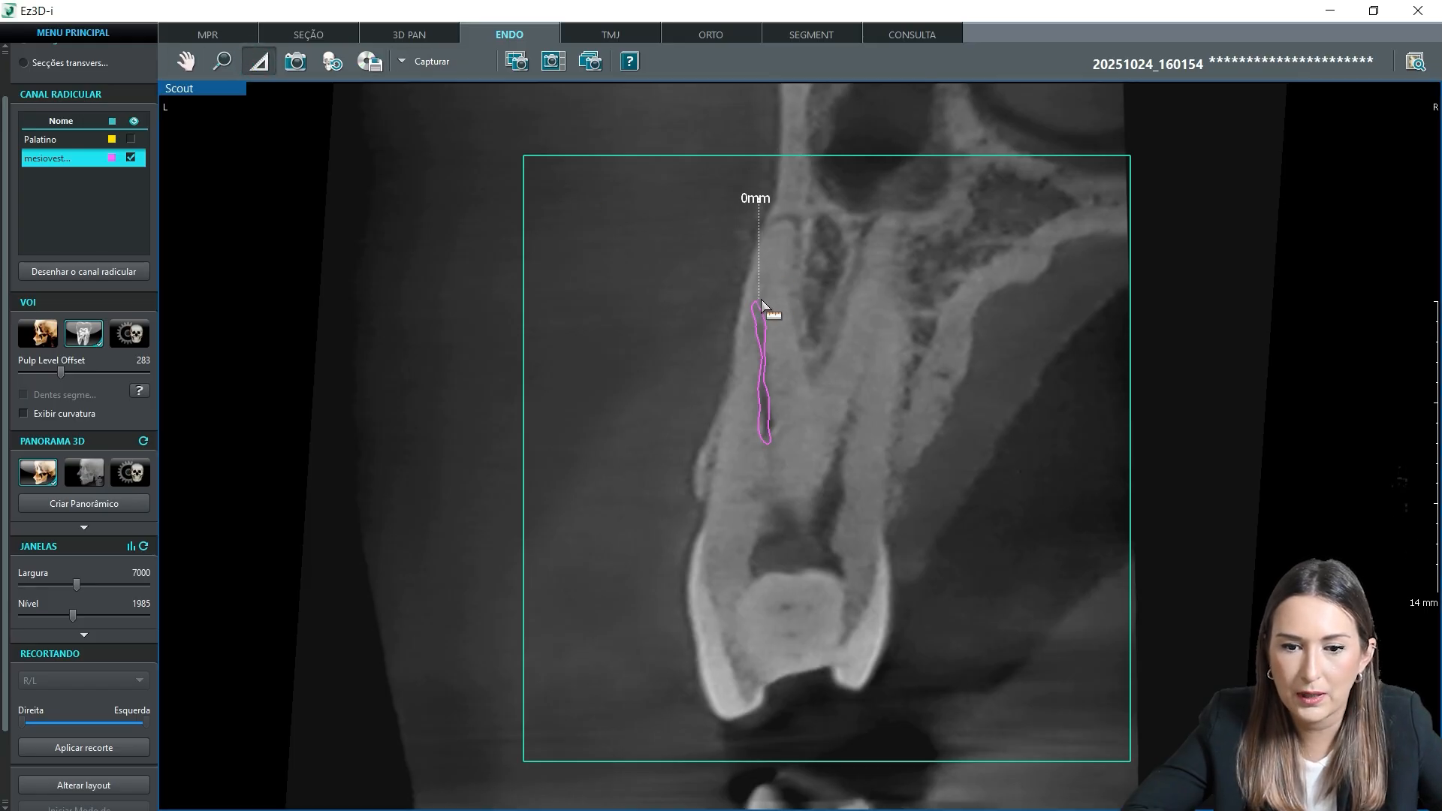
left_click(780, 219)
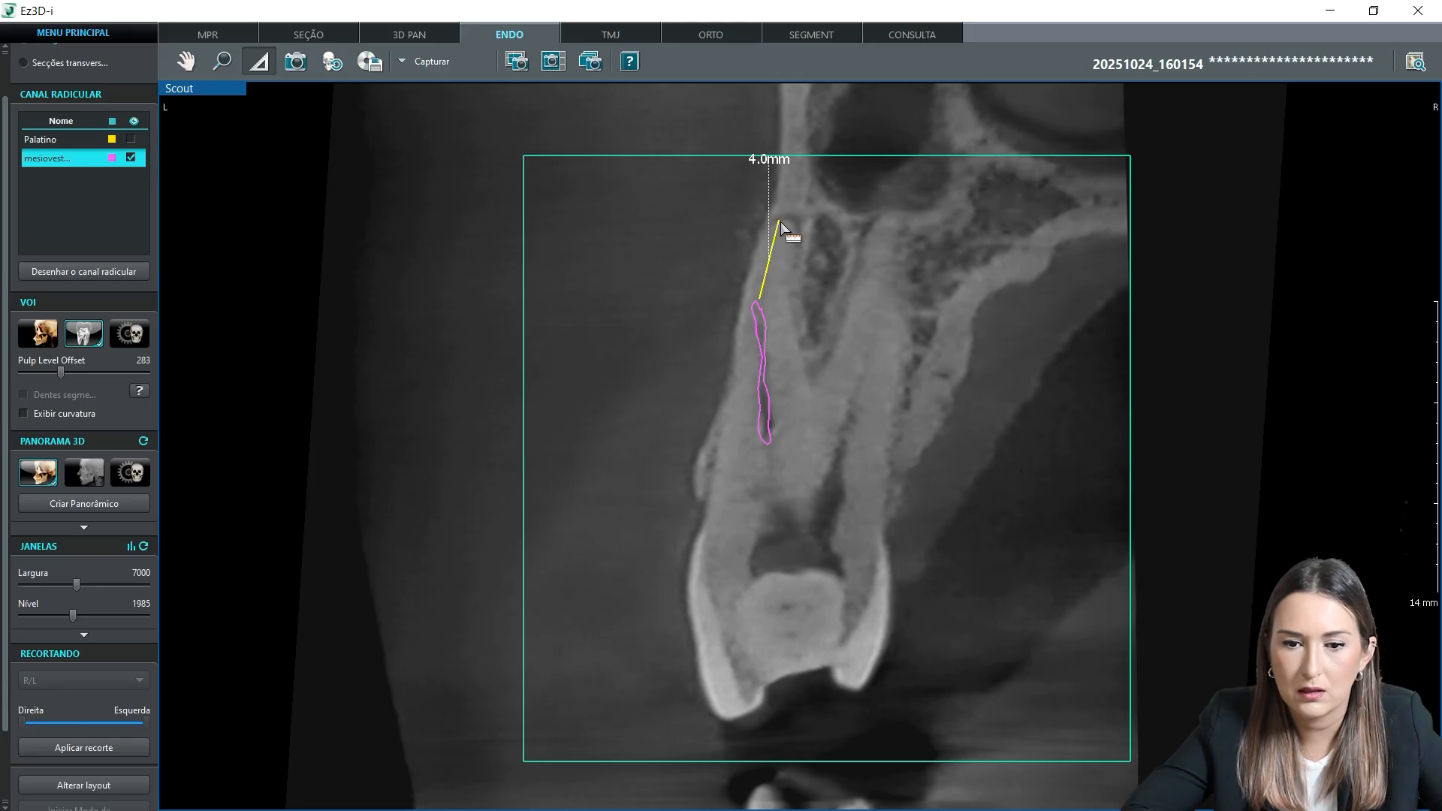
left_click(250, 58)
left_click_drag(765, 163, 721, 225)
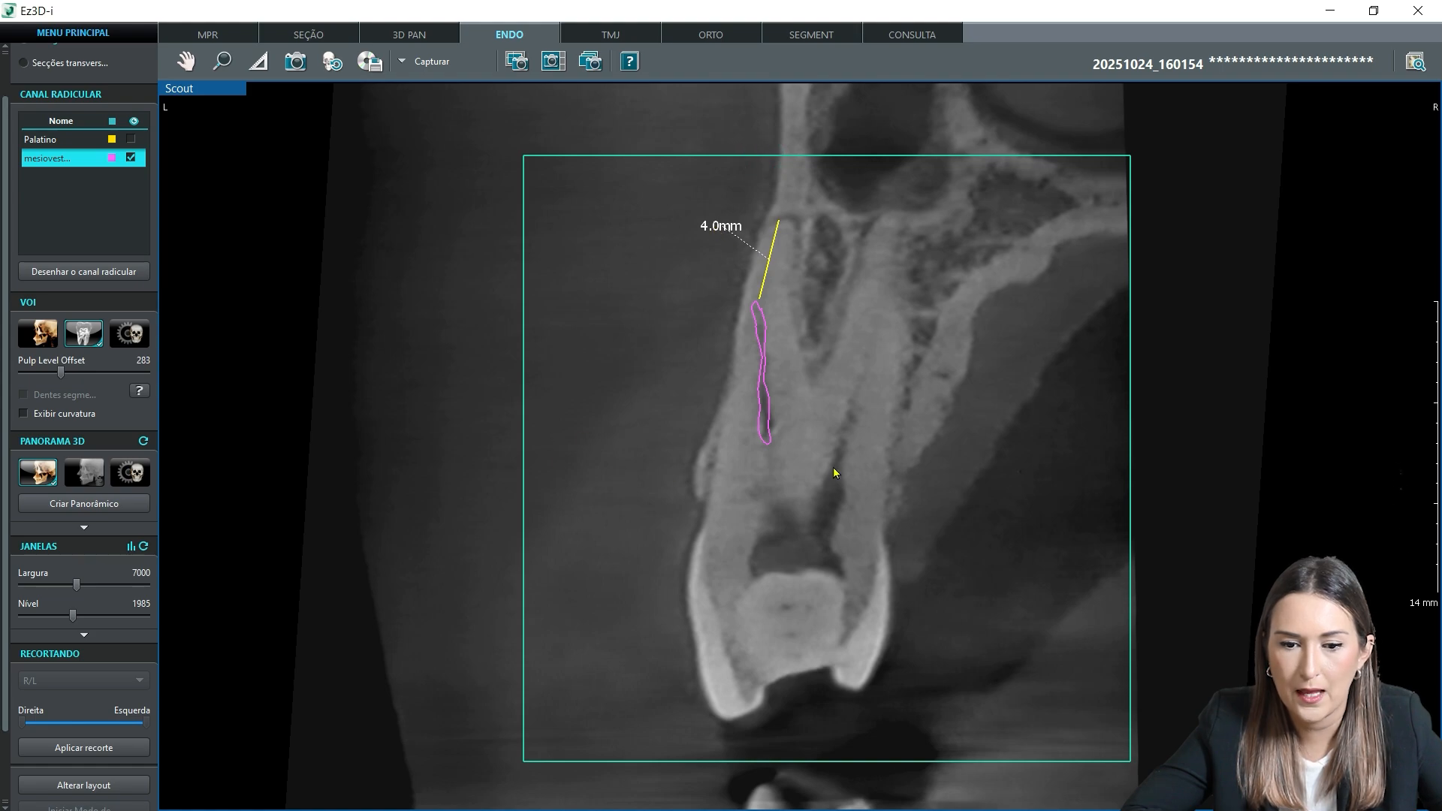
Step: On a Scout slice showing the canal's coronal end, measure from there to the occlusal level, reposition the label and restore the layout
scroll(667, 490, "down", 2)
scroll(667, 490, "up", 3)
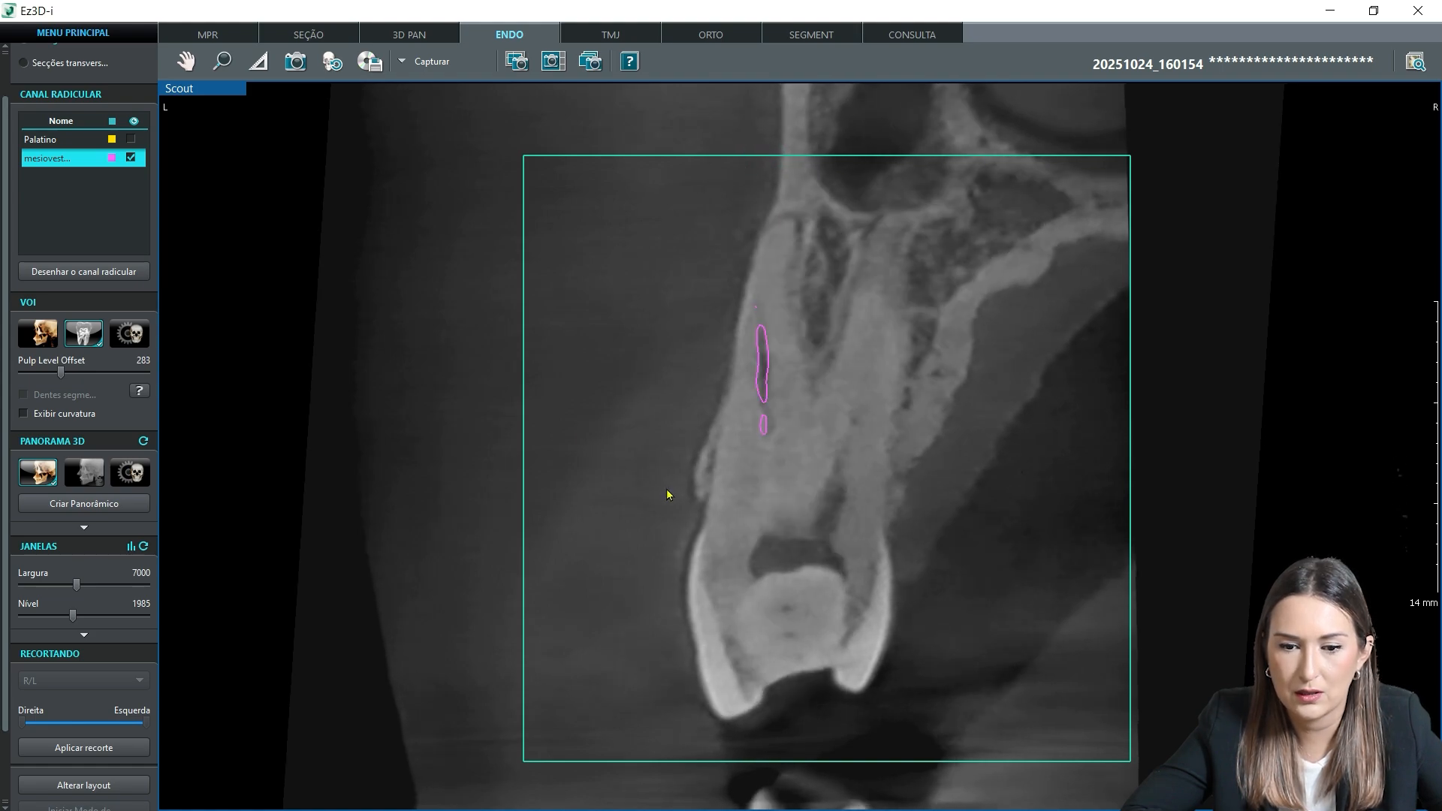
scroll(667, 491, "down", 2)
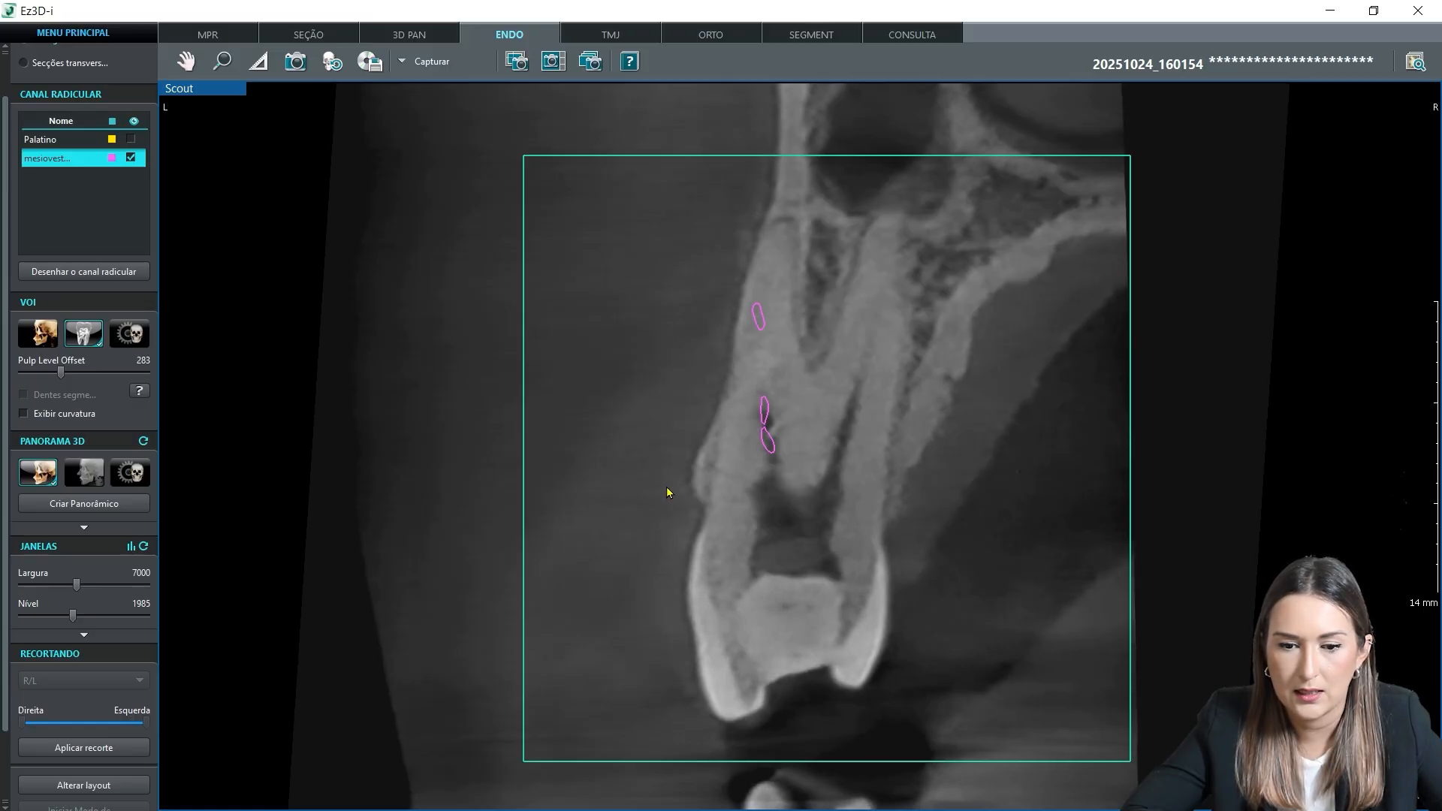
left_click(258, 62)
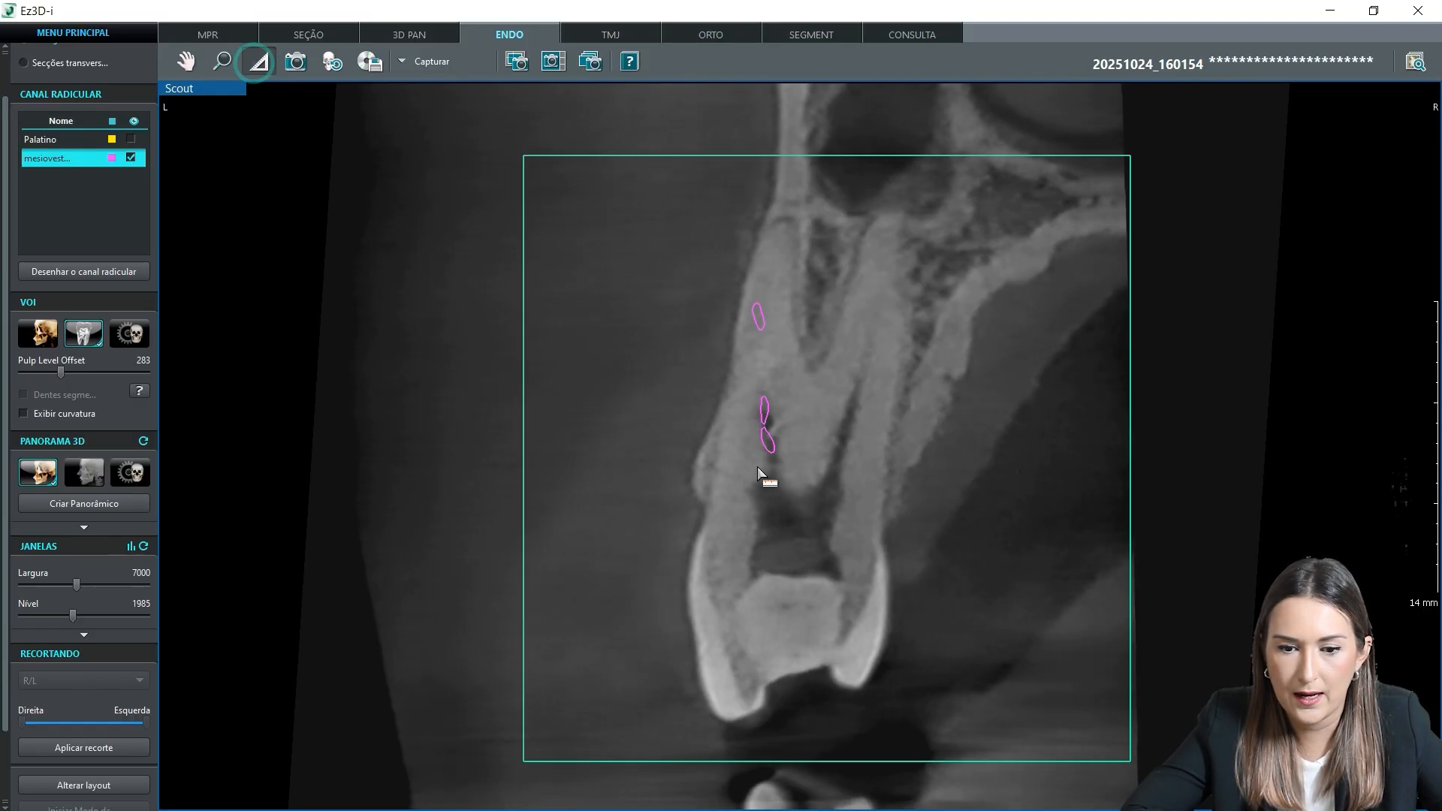
mouse_move(768, 456)
left_mouse_down()
mouse_move(768, 712)
mouse_move(839, 707)
mouse_move(823, 706)
left_mouse_up()
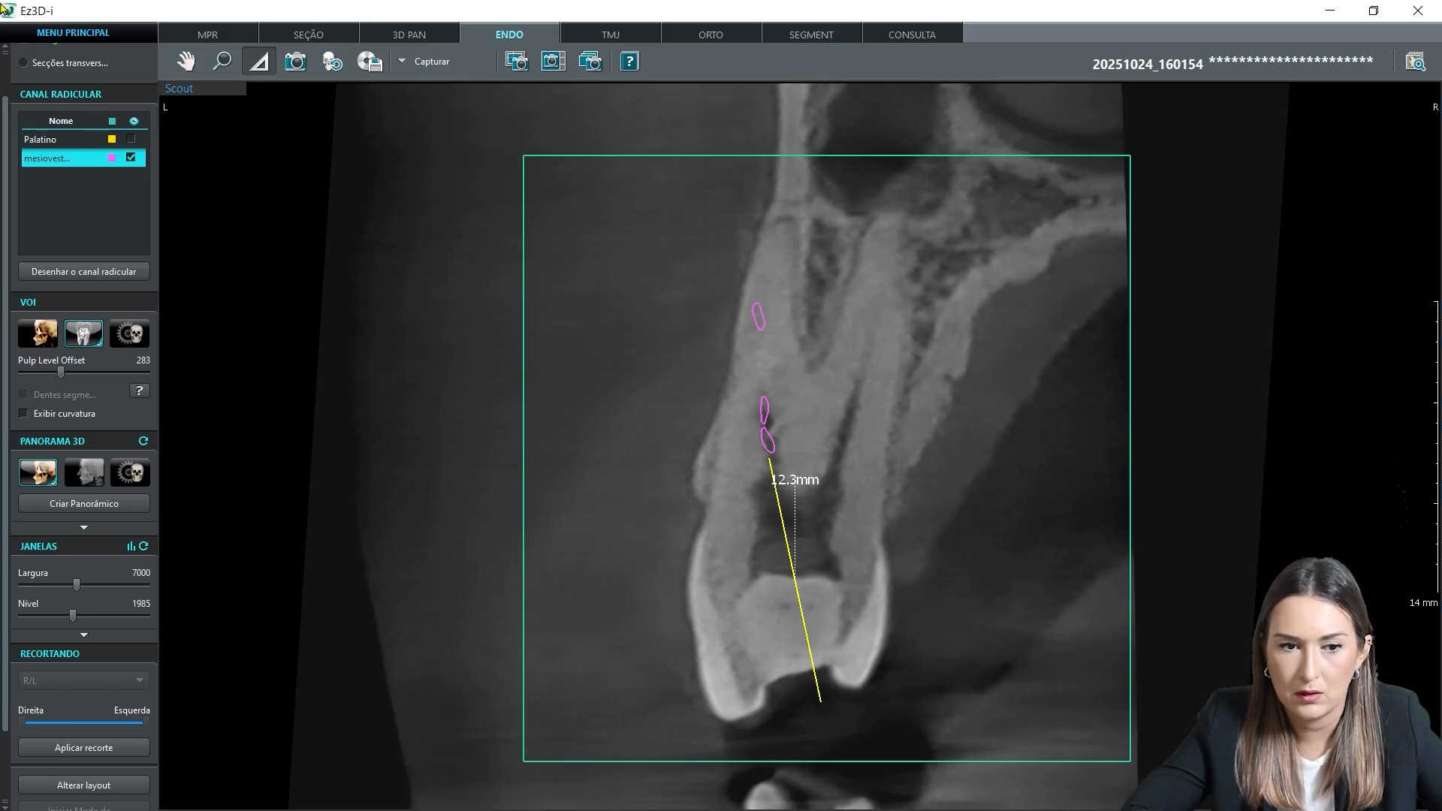
left_click_drag(796, 480, 849, 537)
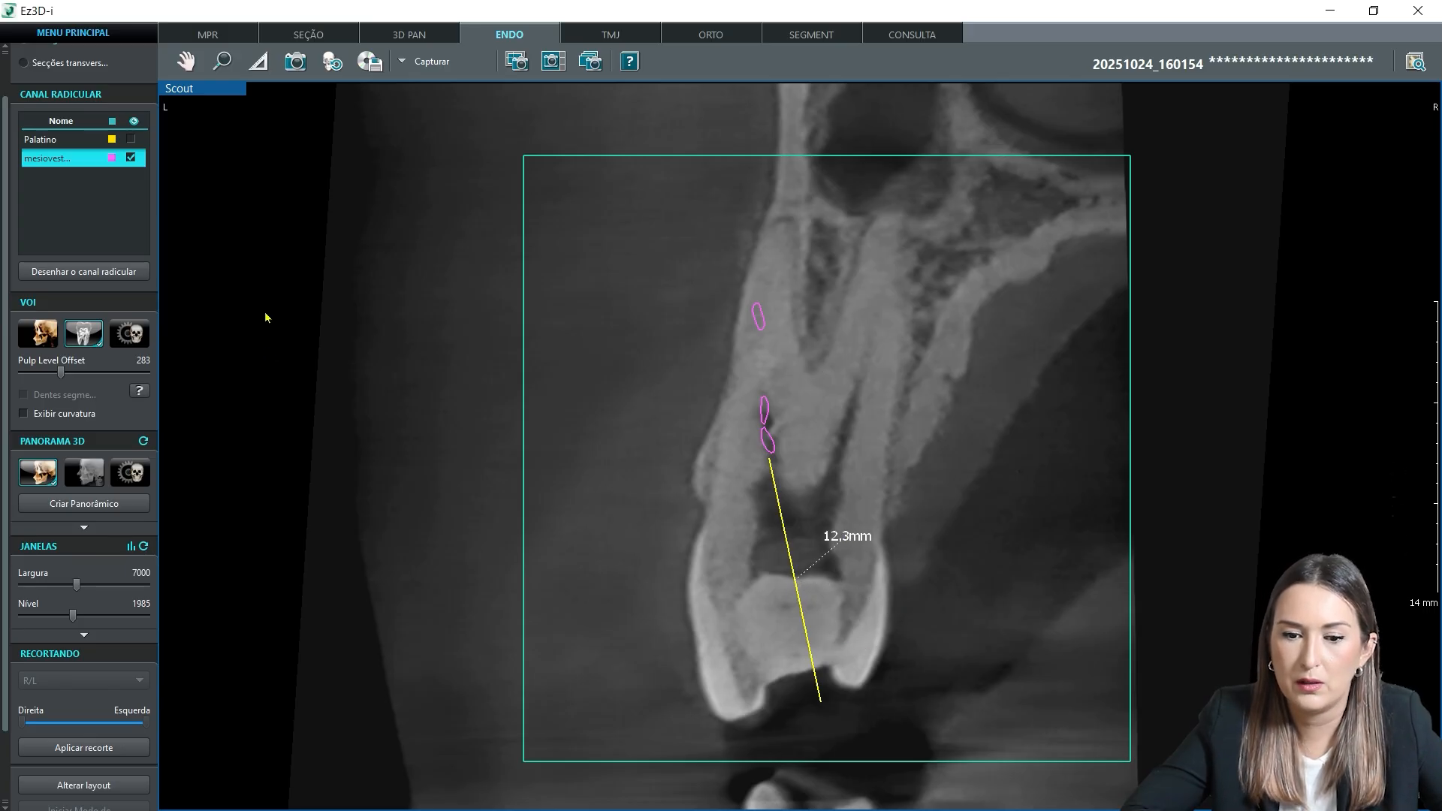
double_click(1202, 313)
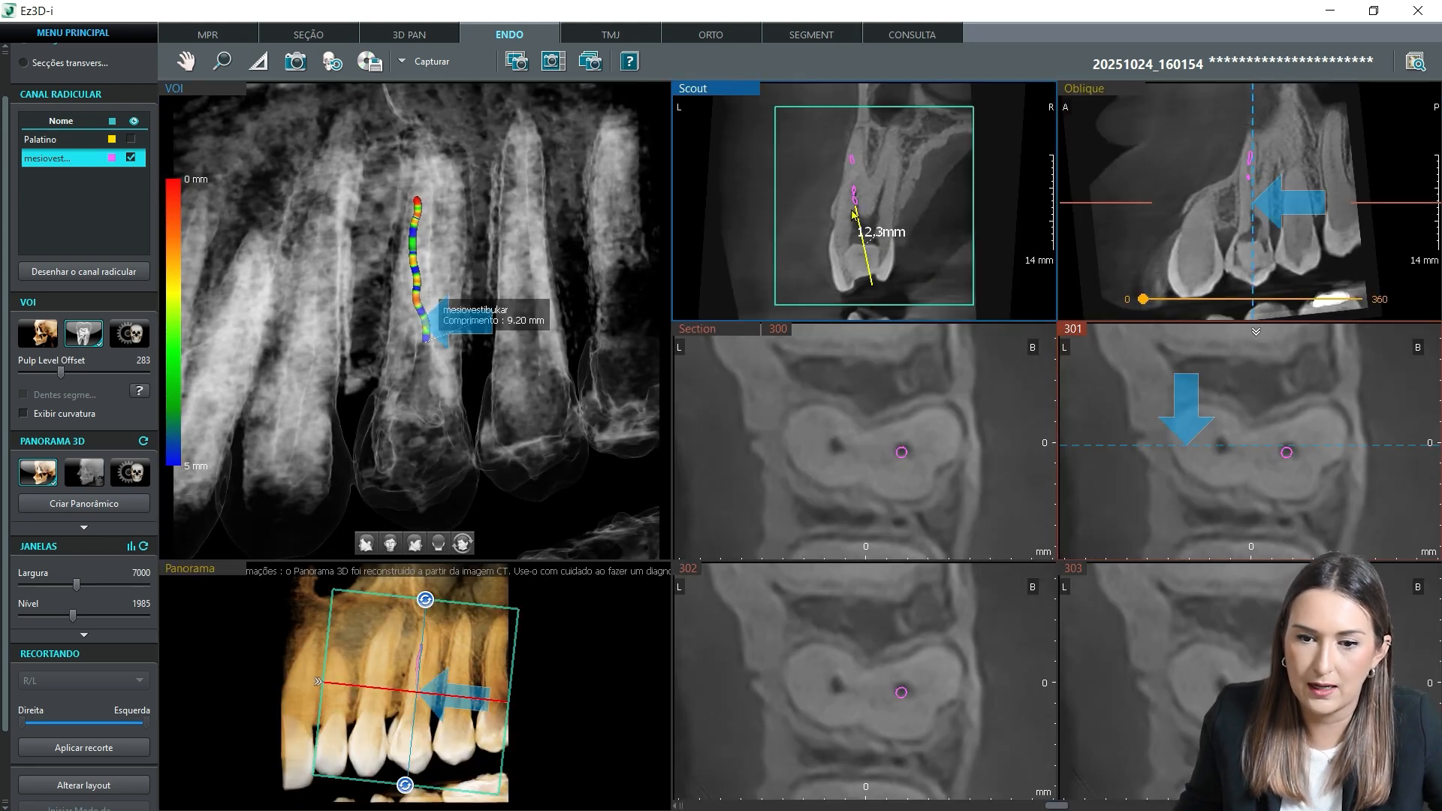
Step: Show the Palatino canal again alongside the mesiovestibukar canal
left_click(418, 374)
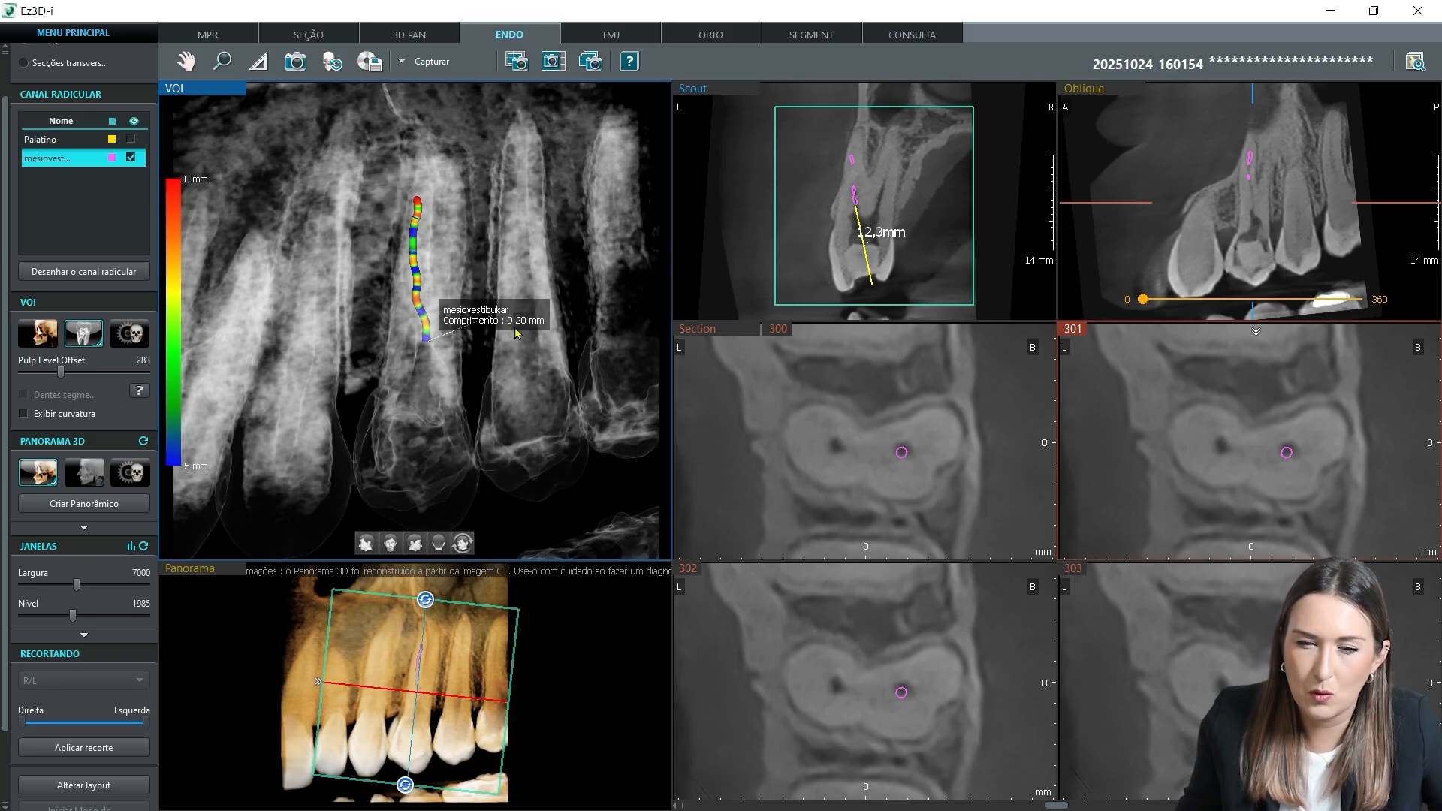
left_click(858, 217)
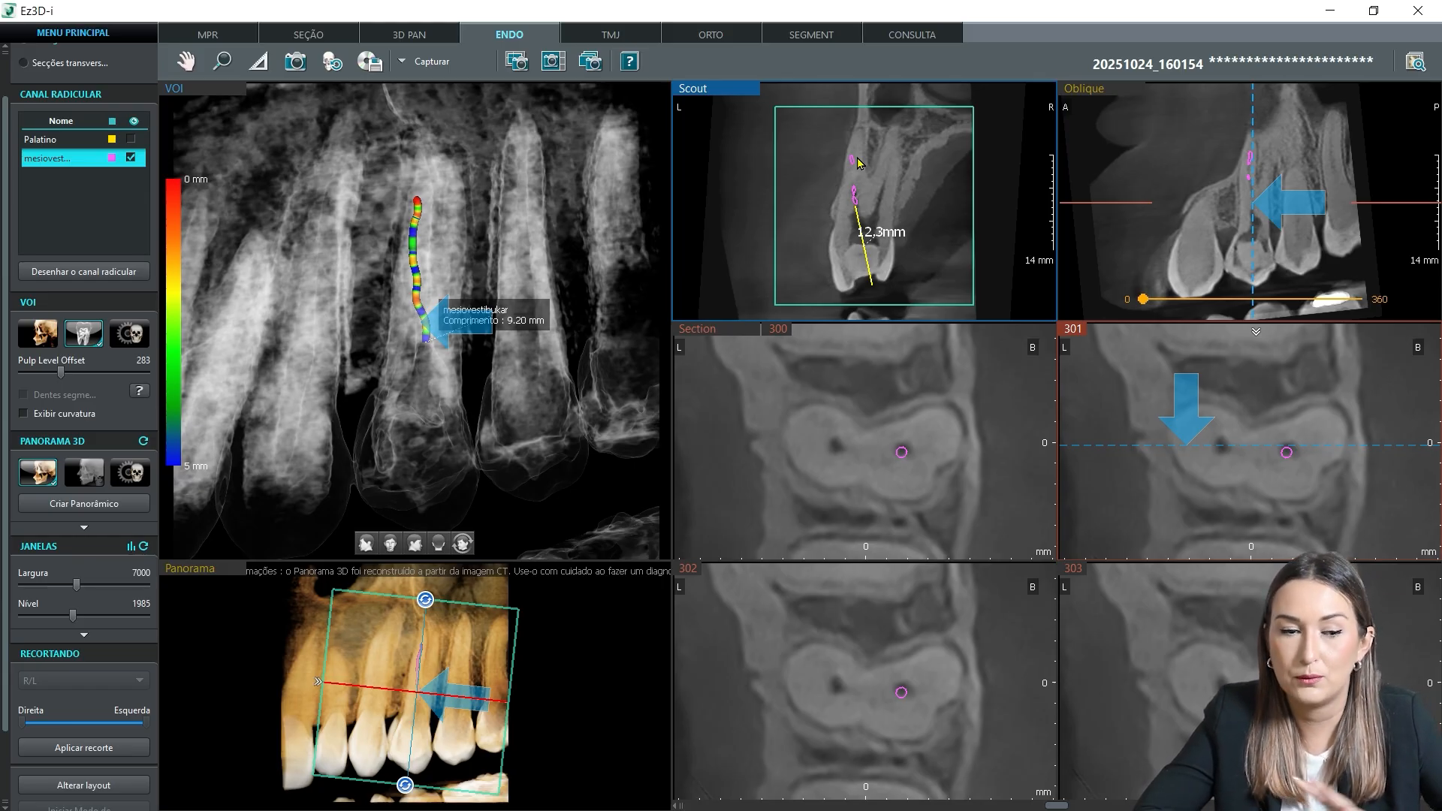
left_click(132, 140)
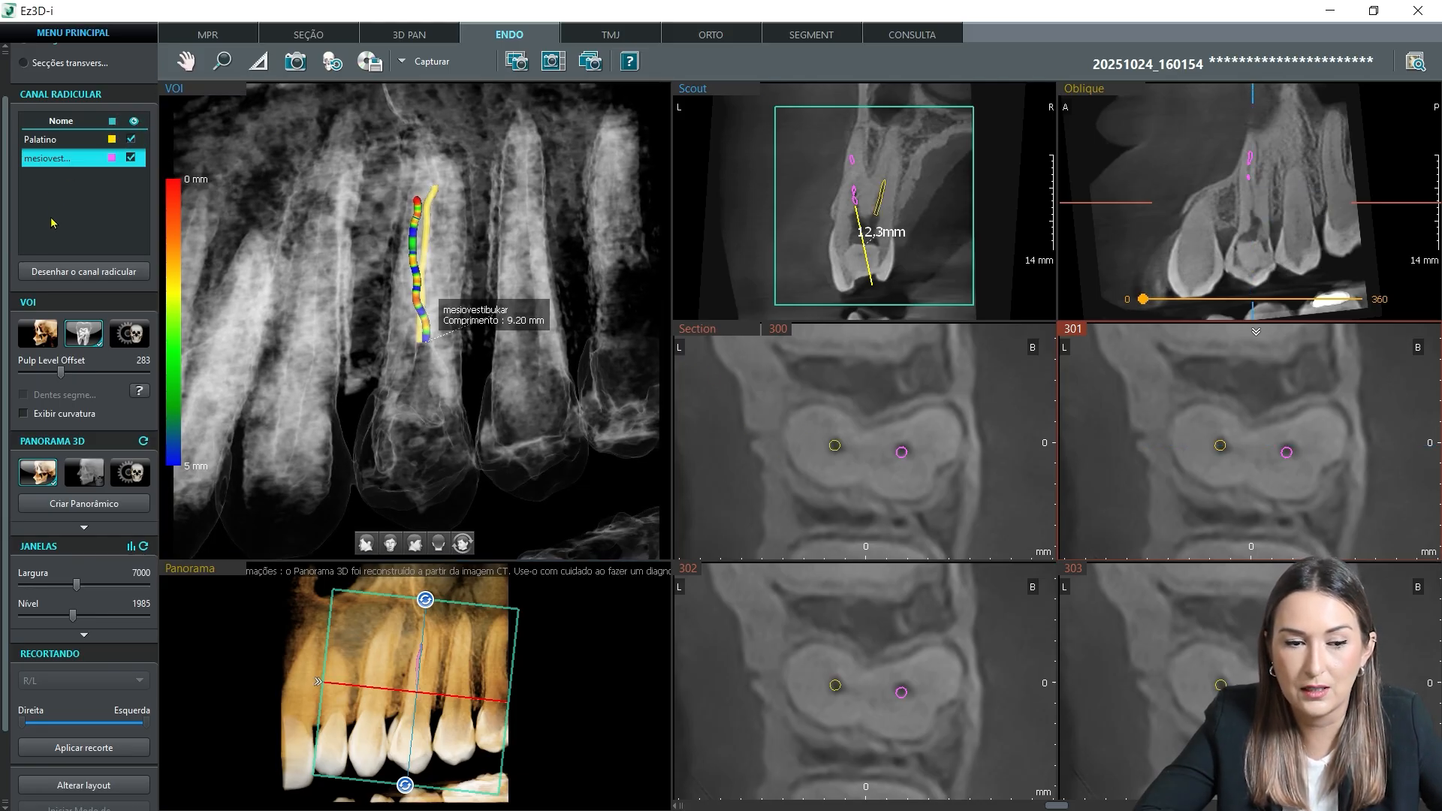
Step: Examine the Section slices between about 214 and 334, following both traced canals from the pulp chamber toward the separating roots
scroll(929, 518, "down", 13)
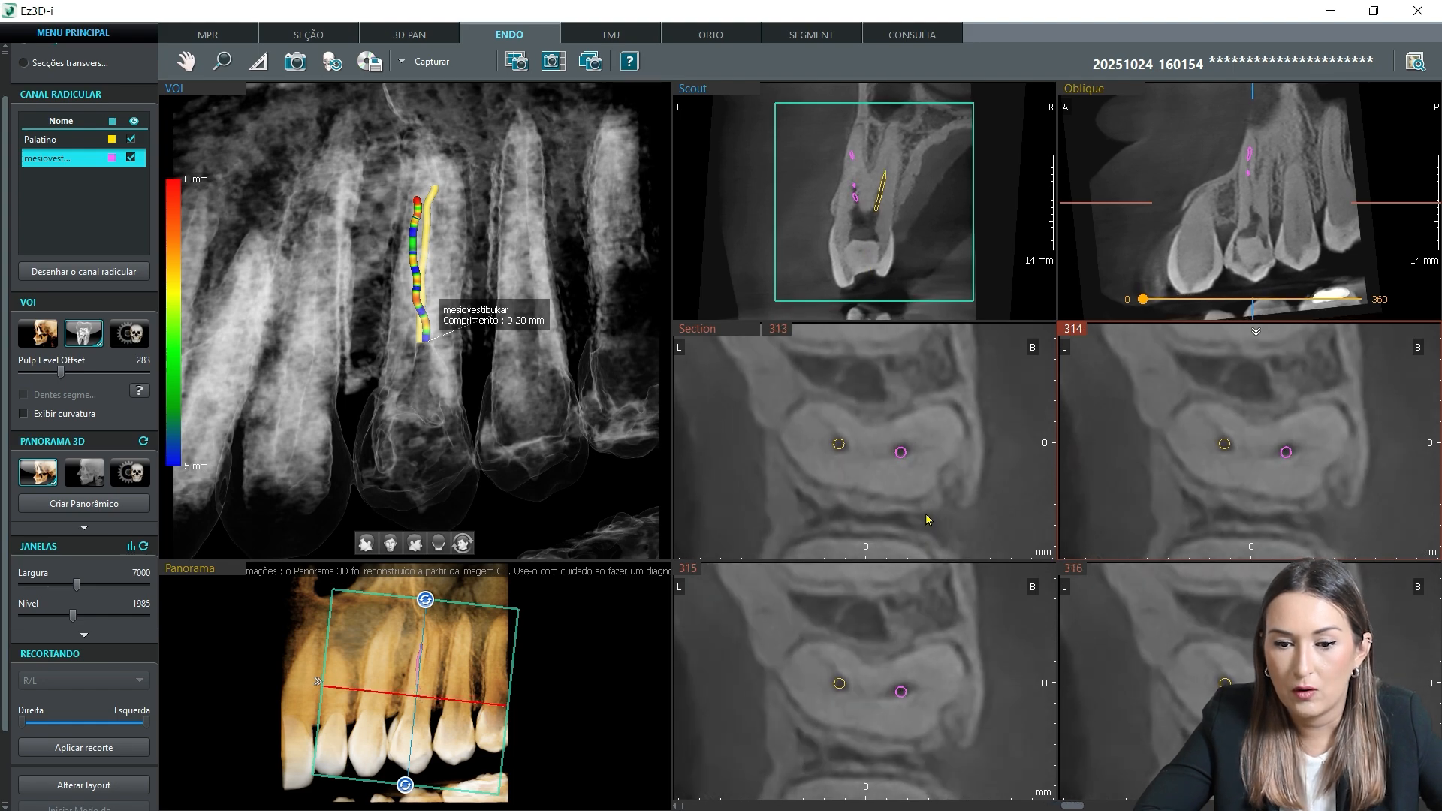
scroll(928, 518, "down", 18)
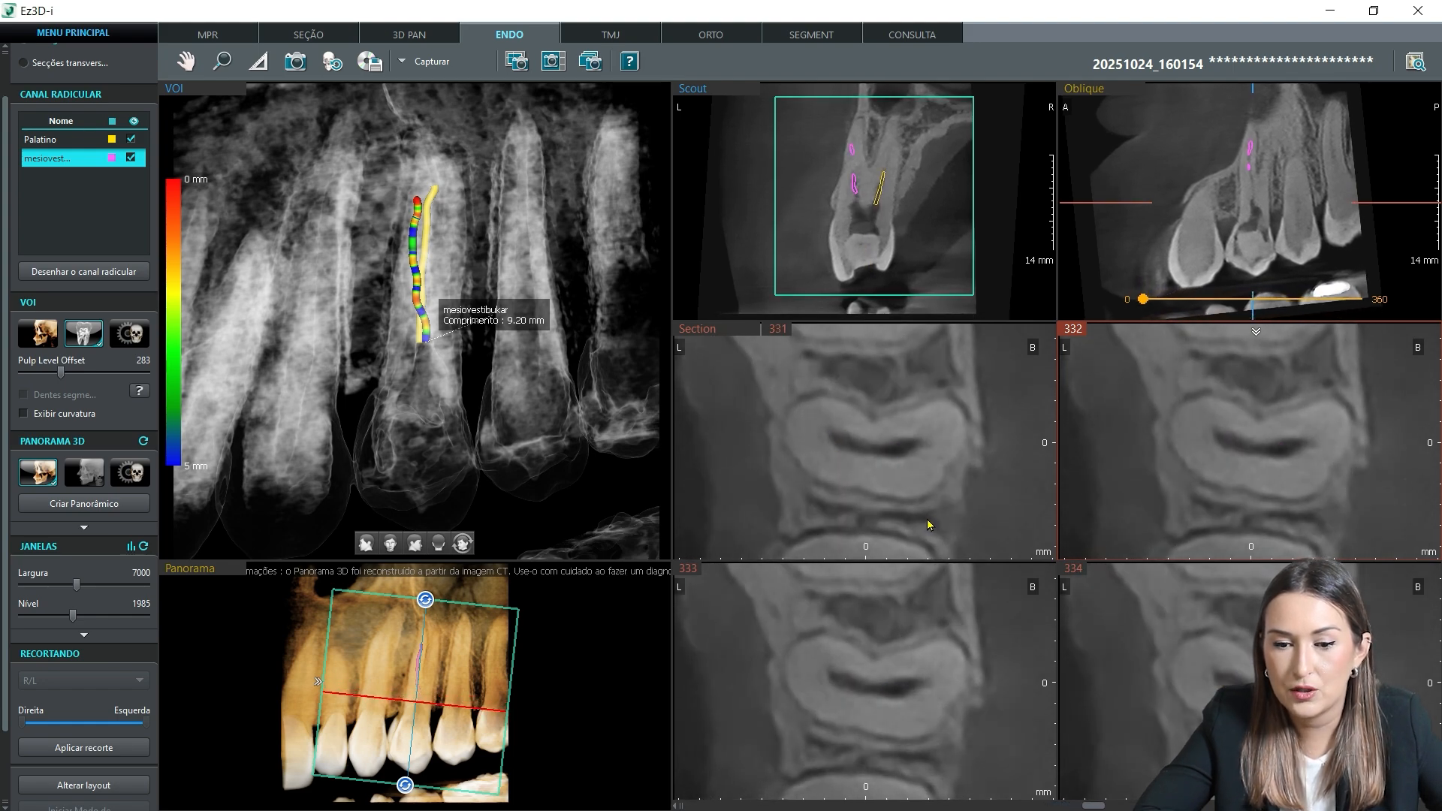
scroll(929, 524, "up", 20)
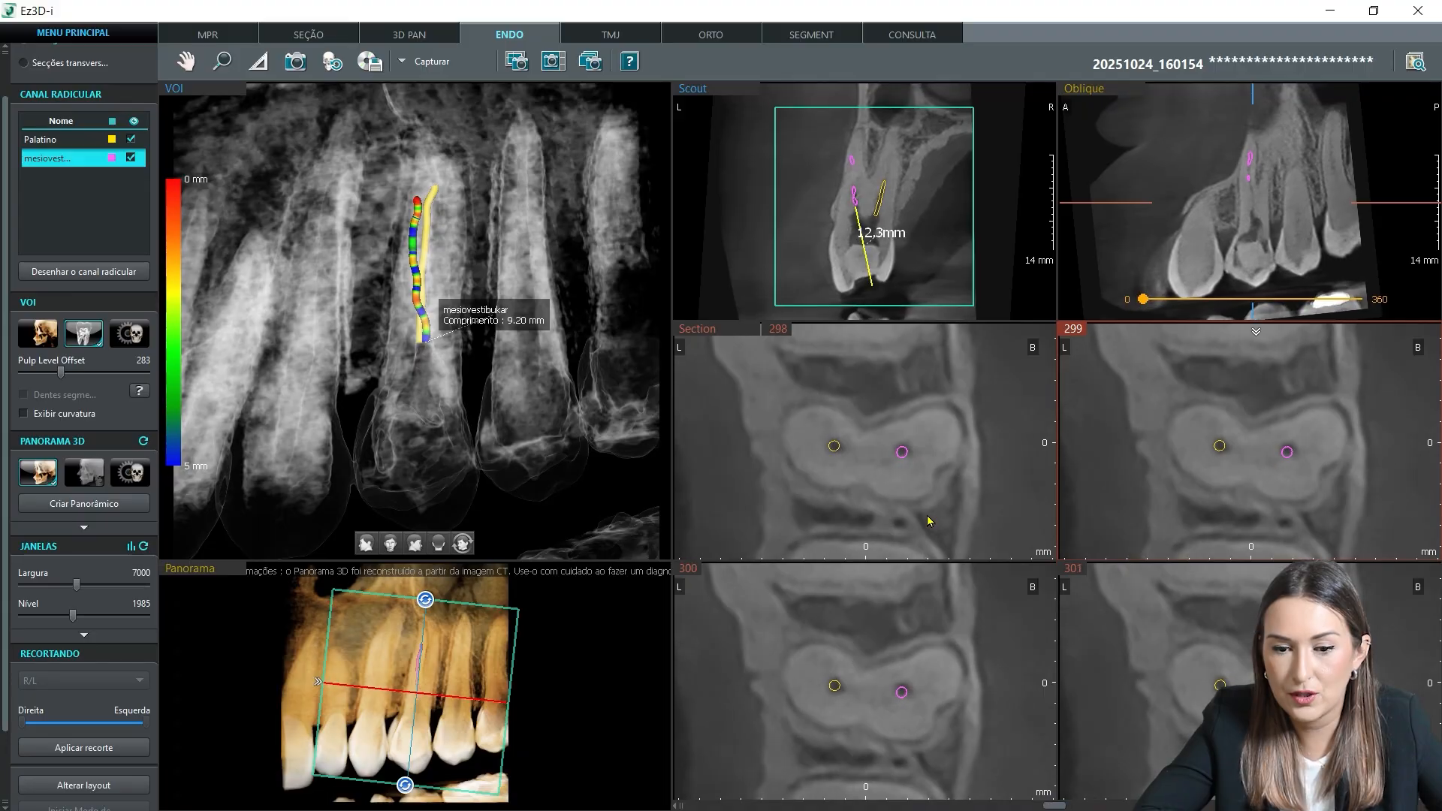
scroll(928, 521, "up", 5)
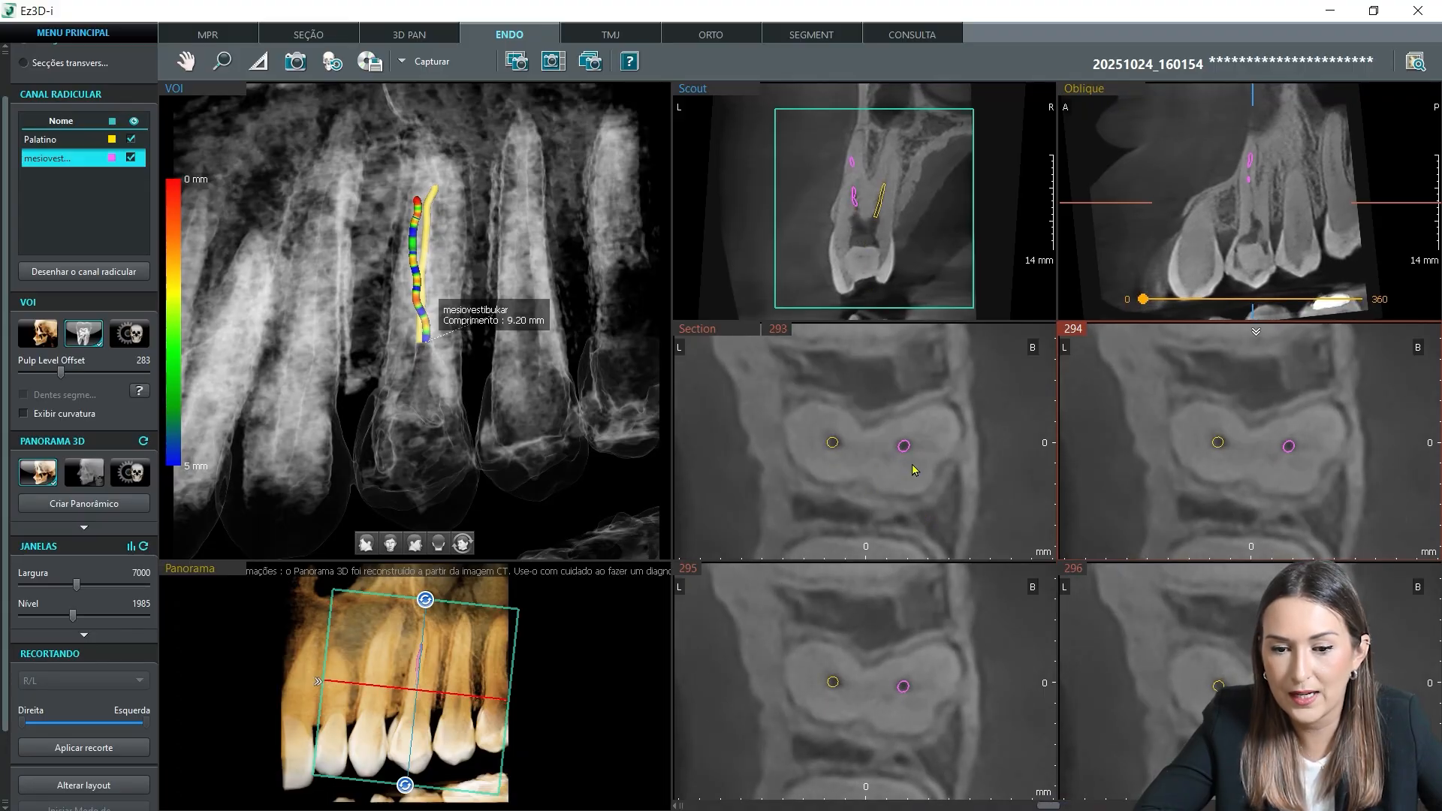
scroll(902, 503, "up", 19)
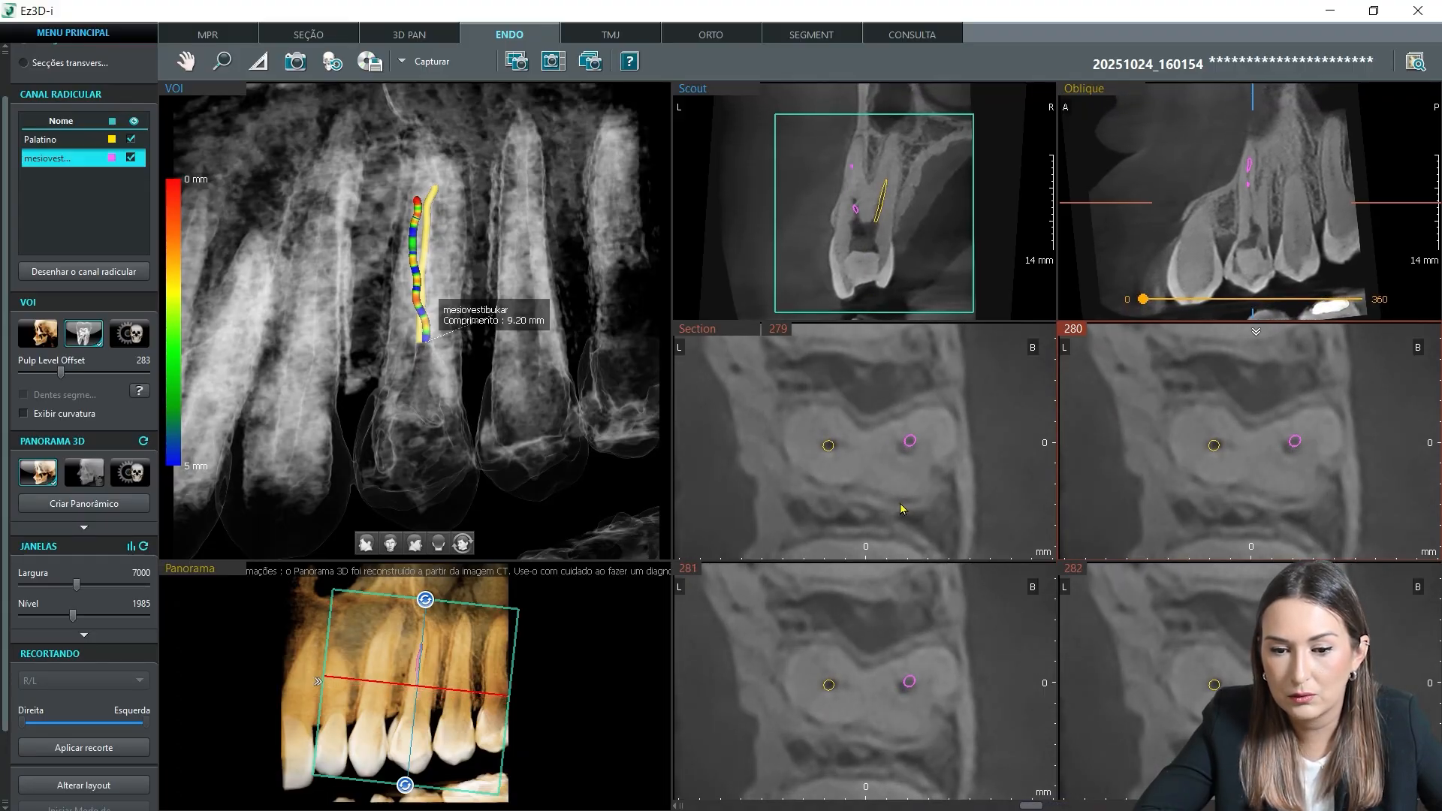
scroll(902, 510, "up", 16)
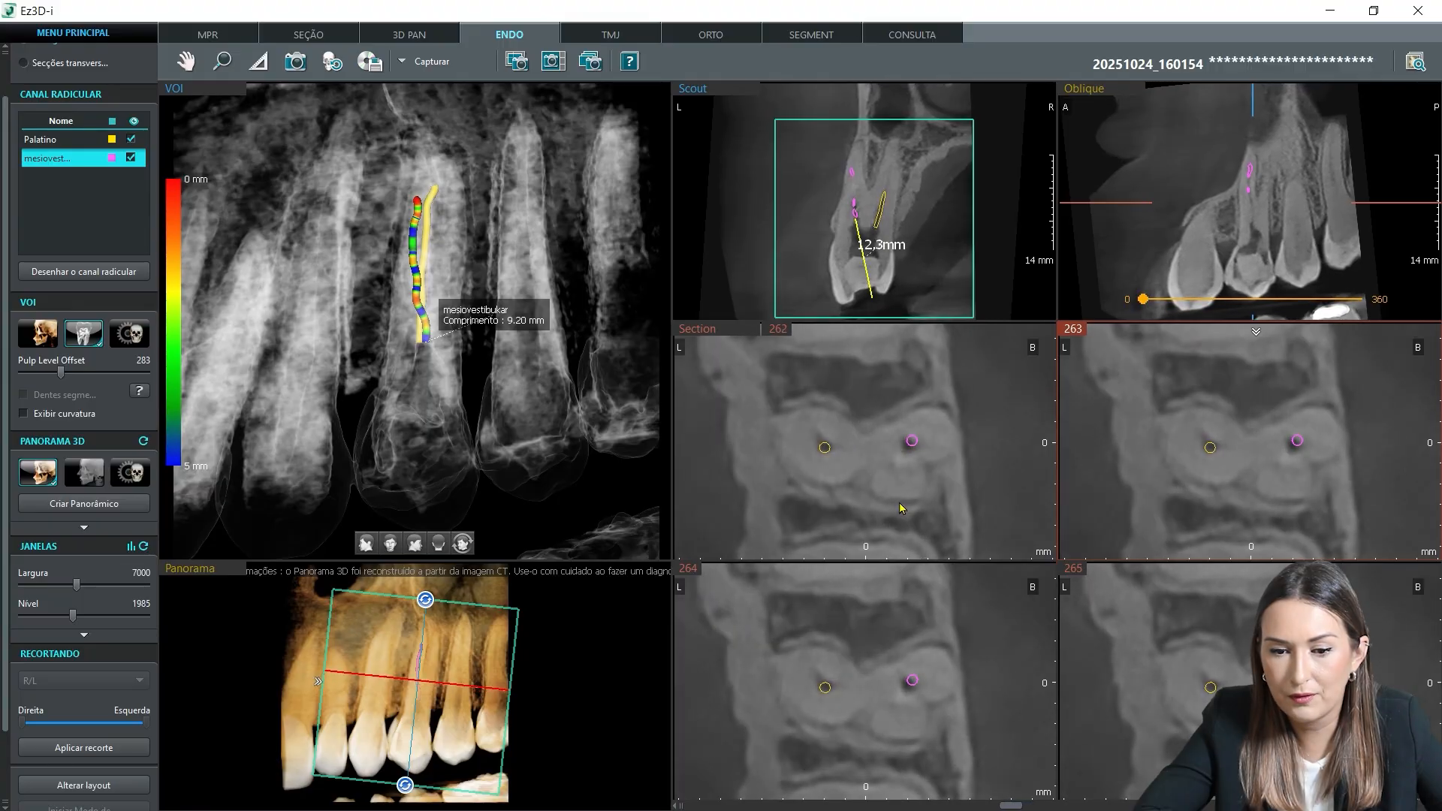
scroll(902, 510, "up", 13)
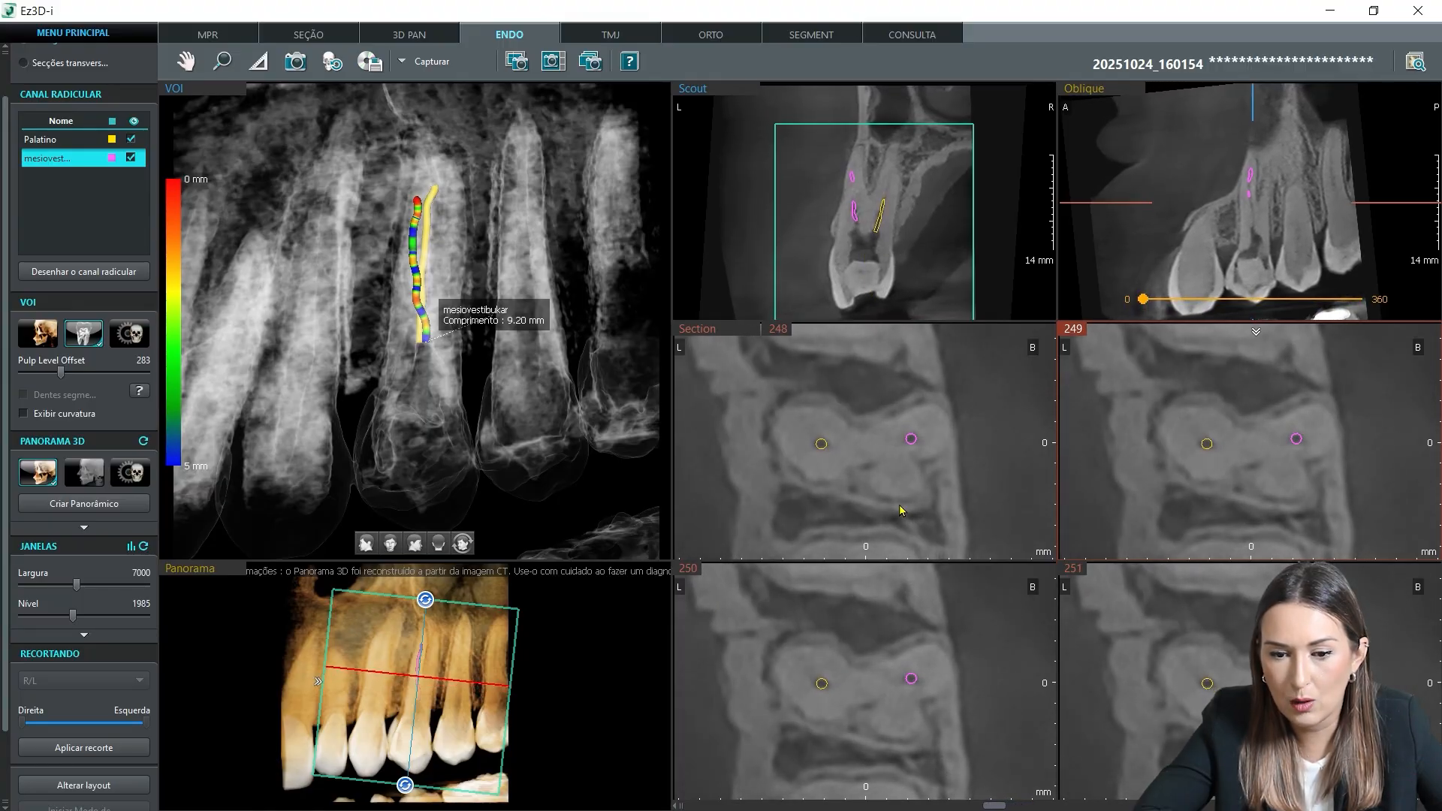
scroll(901, 510, "up", 15)
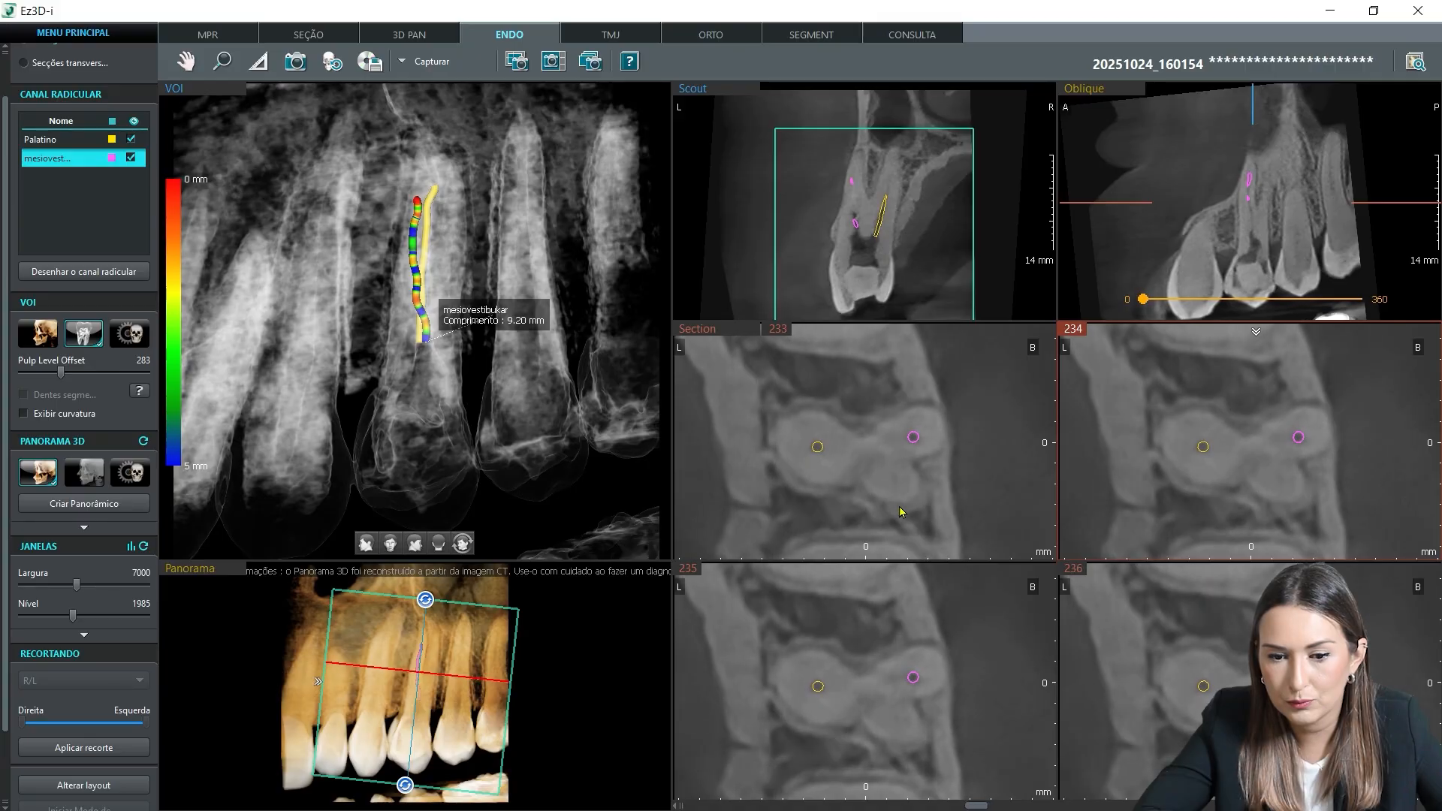
scroll(901, 510, "up", 12)
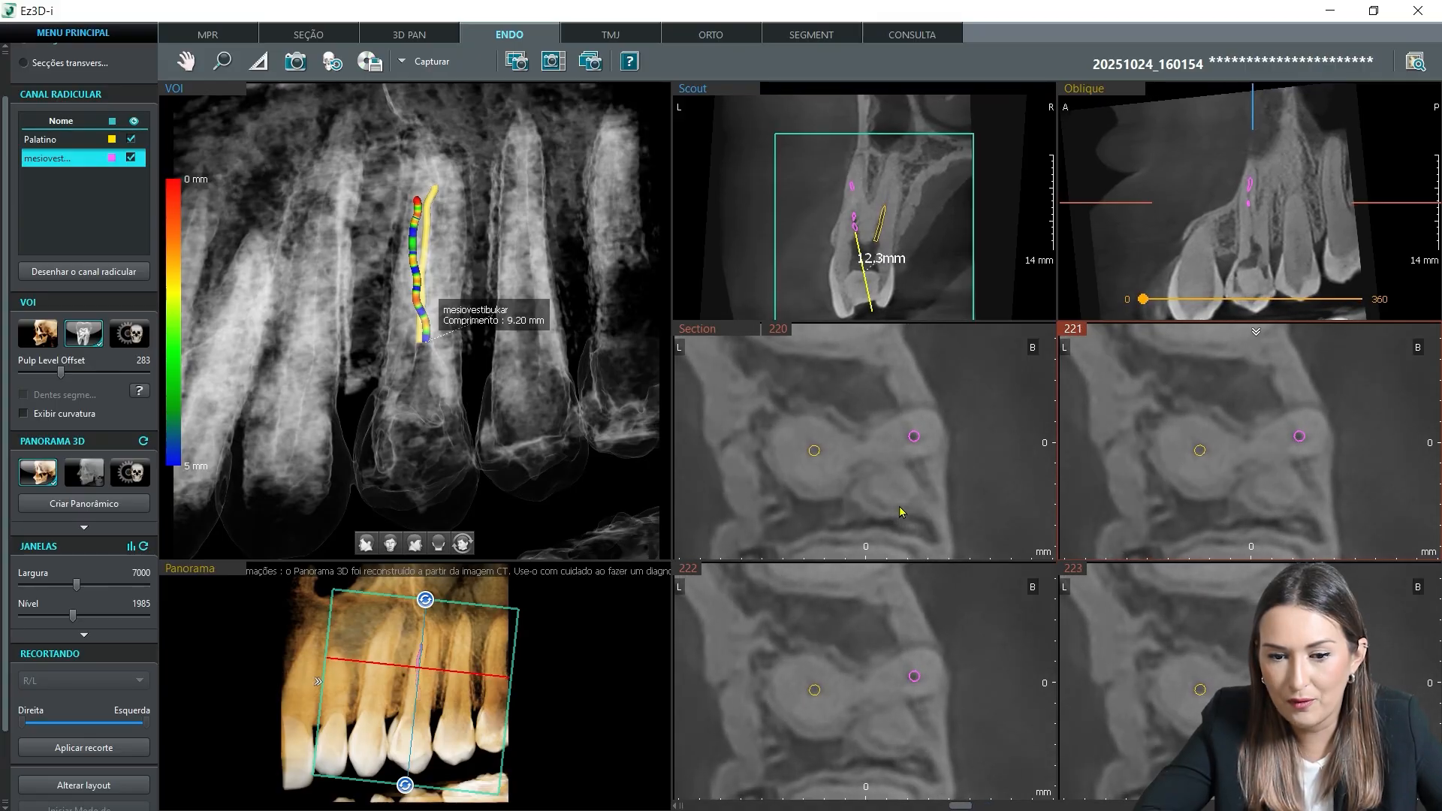
scroll(901, 510, "up", 4)
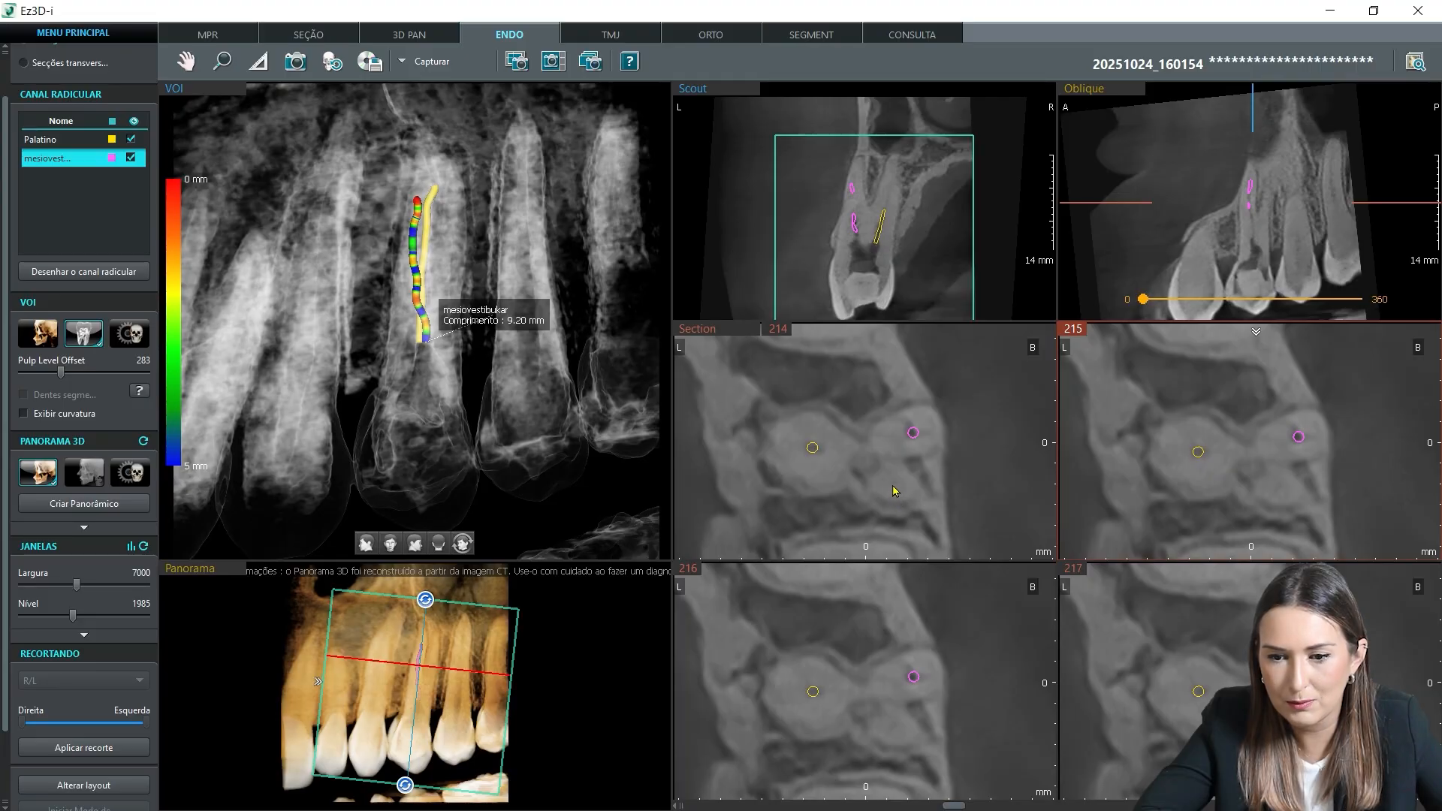
scroll(895, 499, "down", 9)
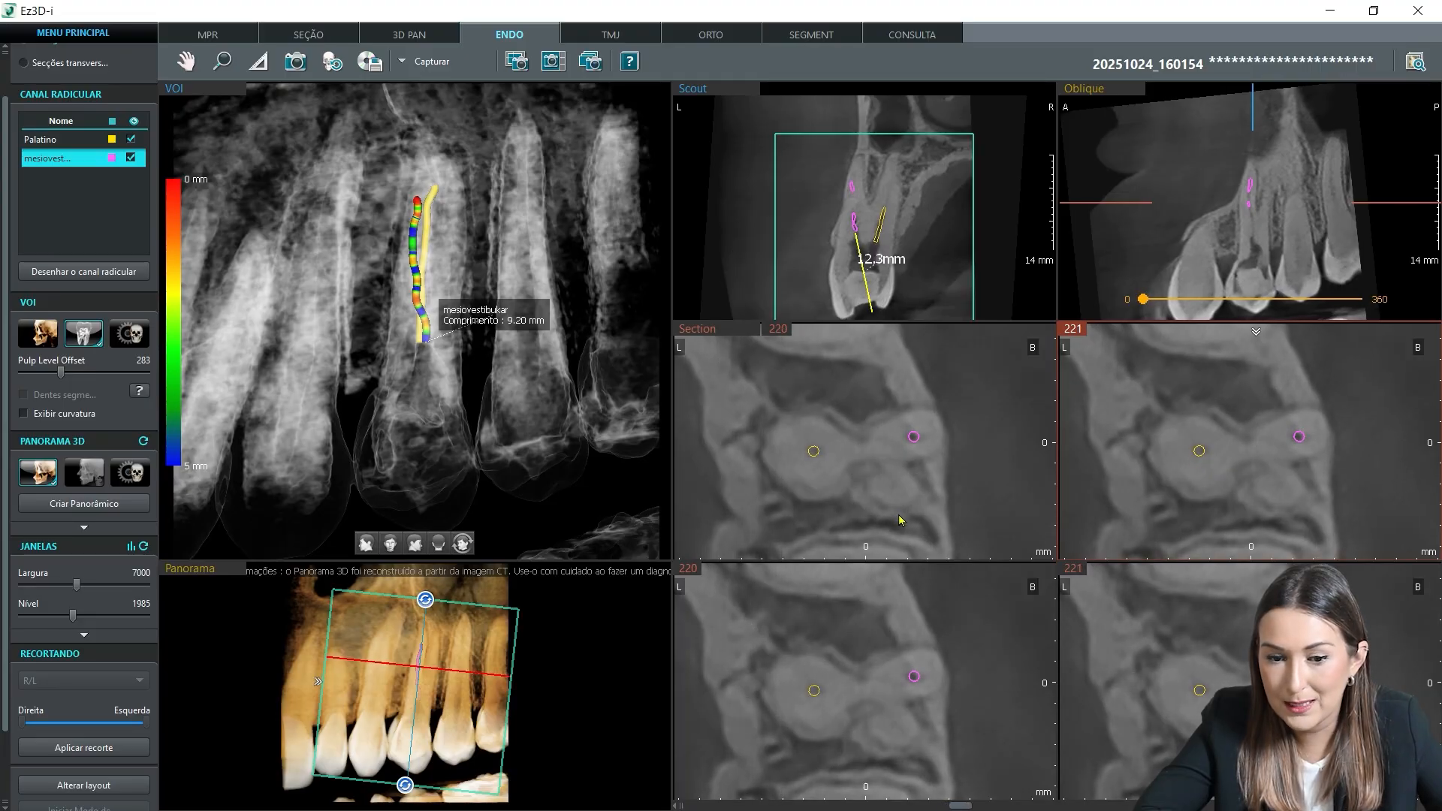
scroll(902, 521, "down", 13)
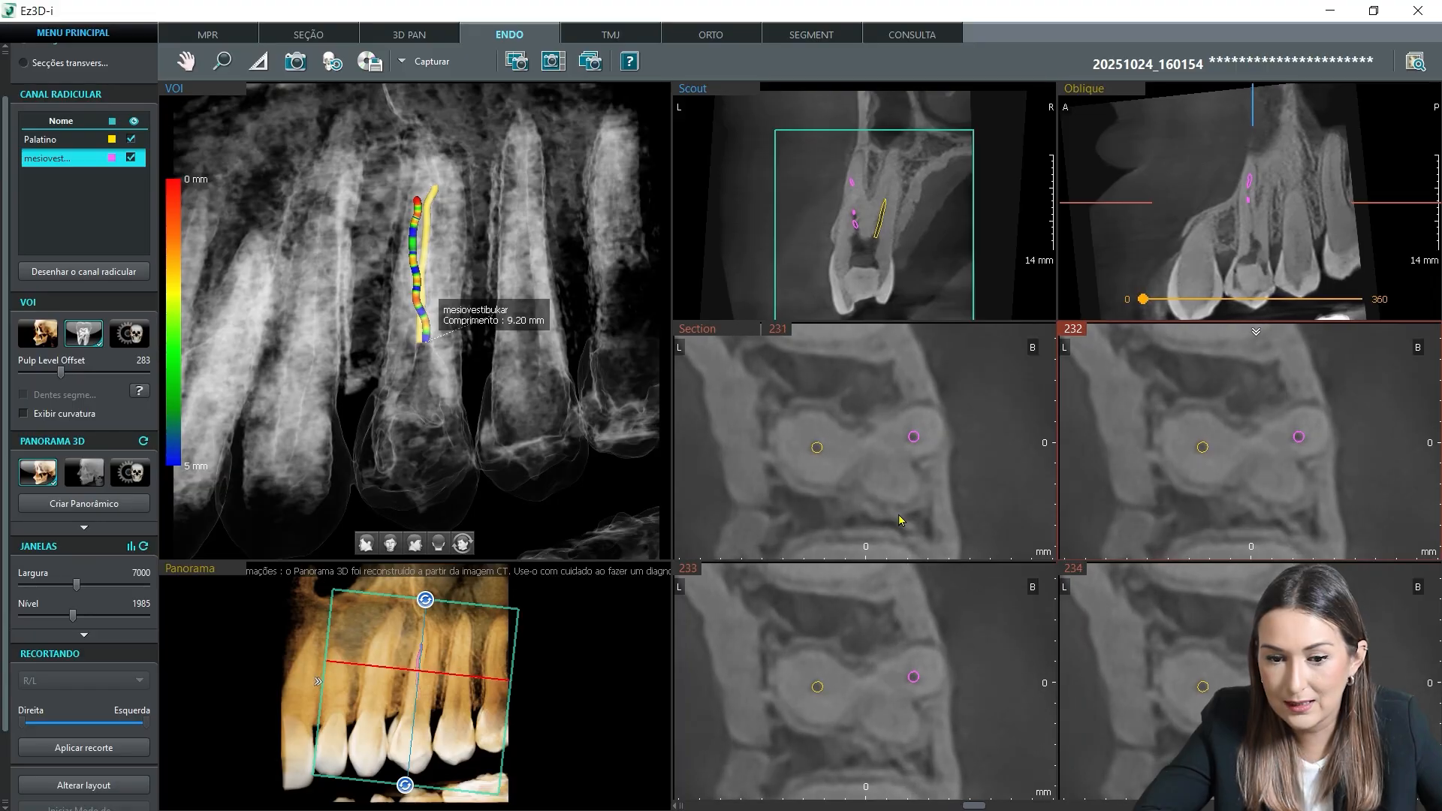
scroll(901, 518, "up", 10)
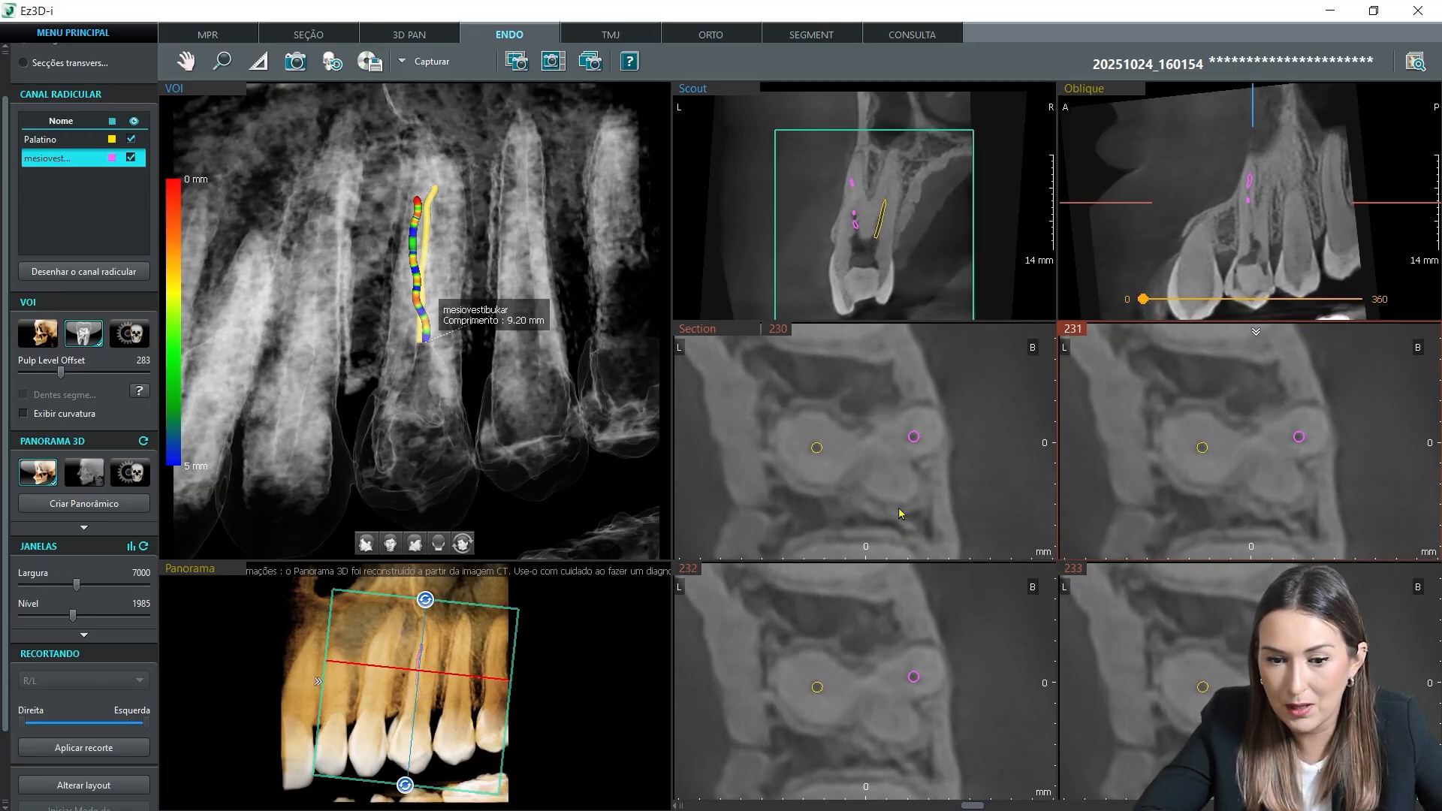
scroll(901, 514, "up", 2)
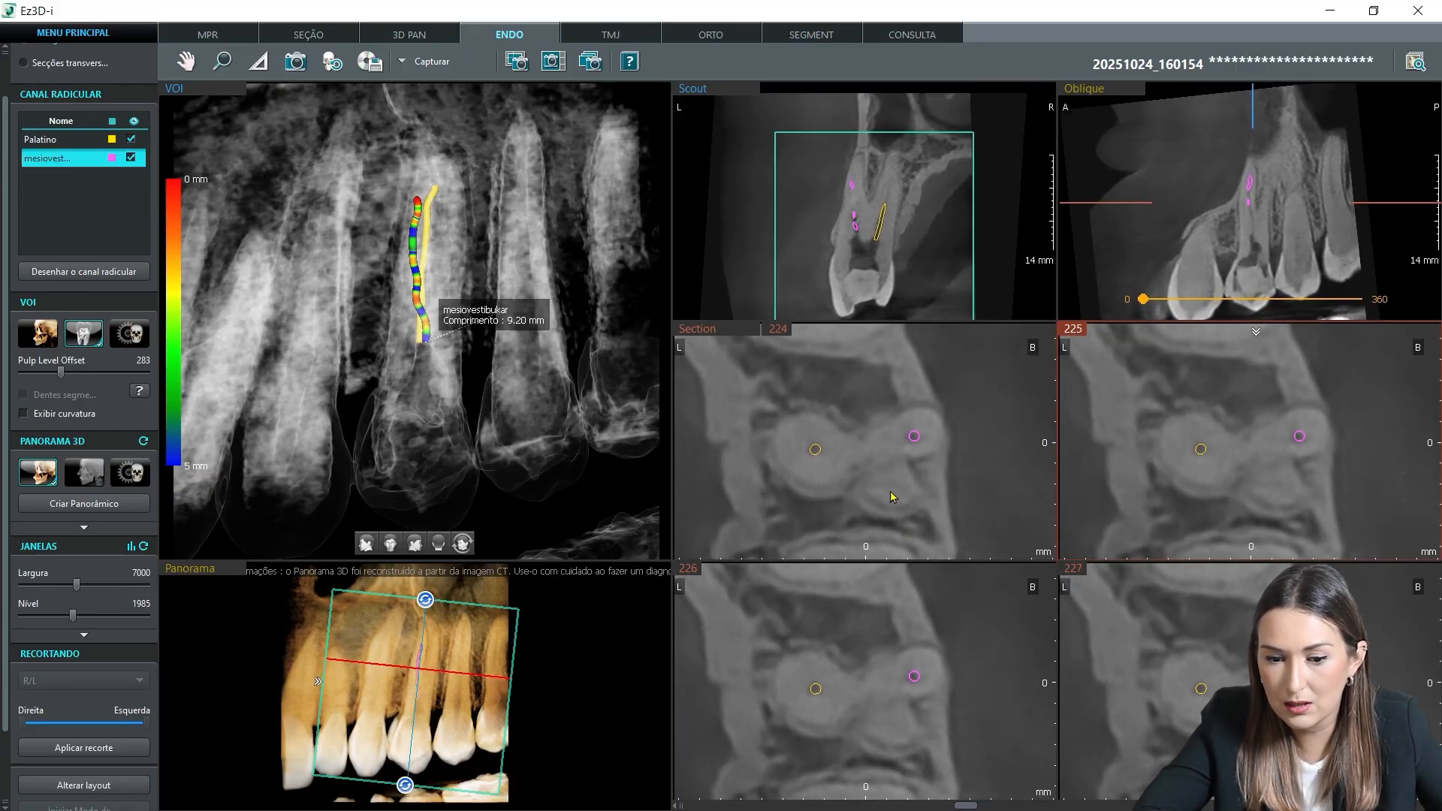
scroll(890, 509, "up", 4)
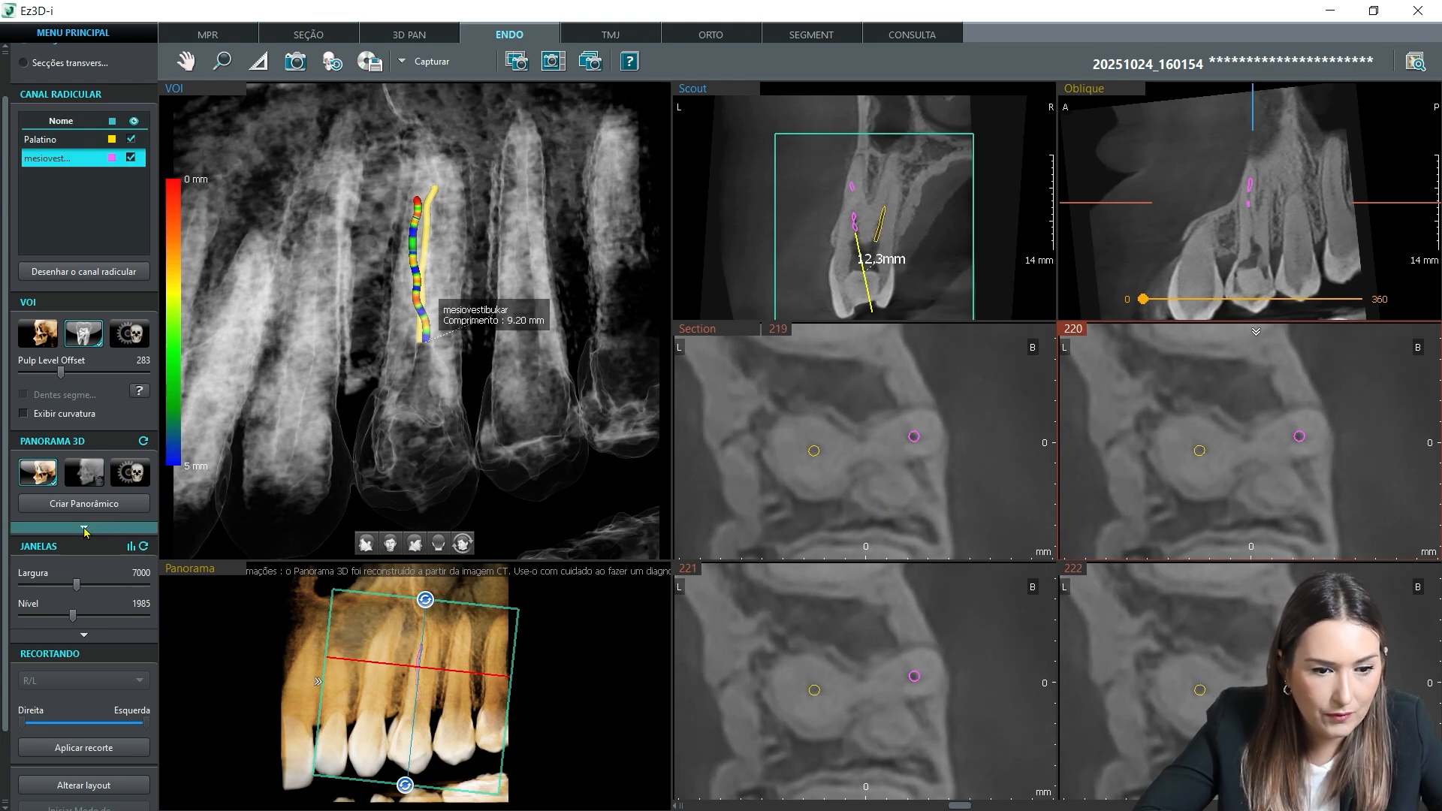
Step: Apply the second sharpness filter (Nitid...) to the slice views
left_click(84, 634)
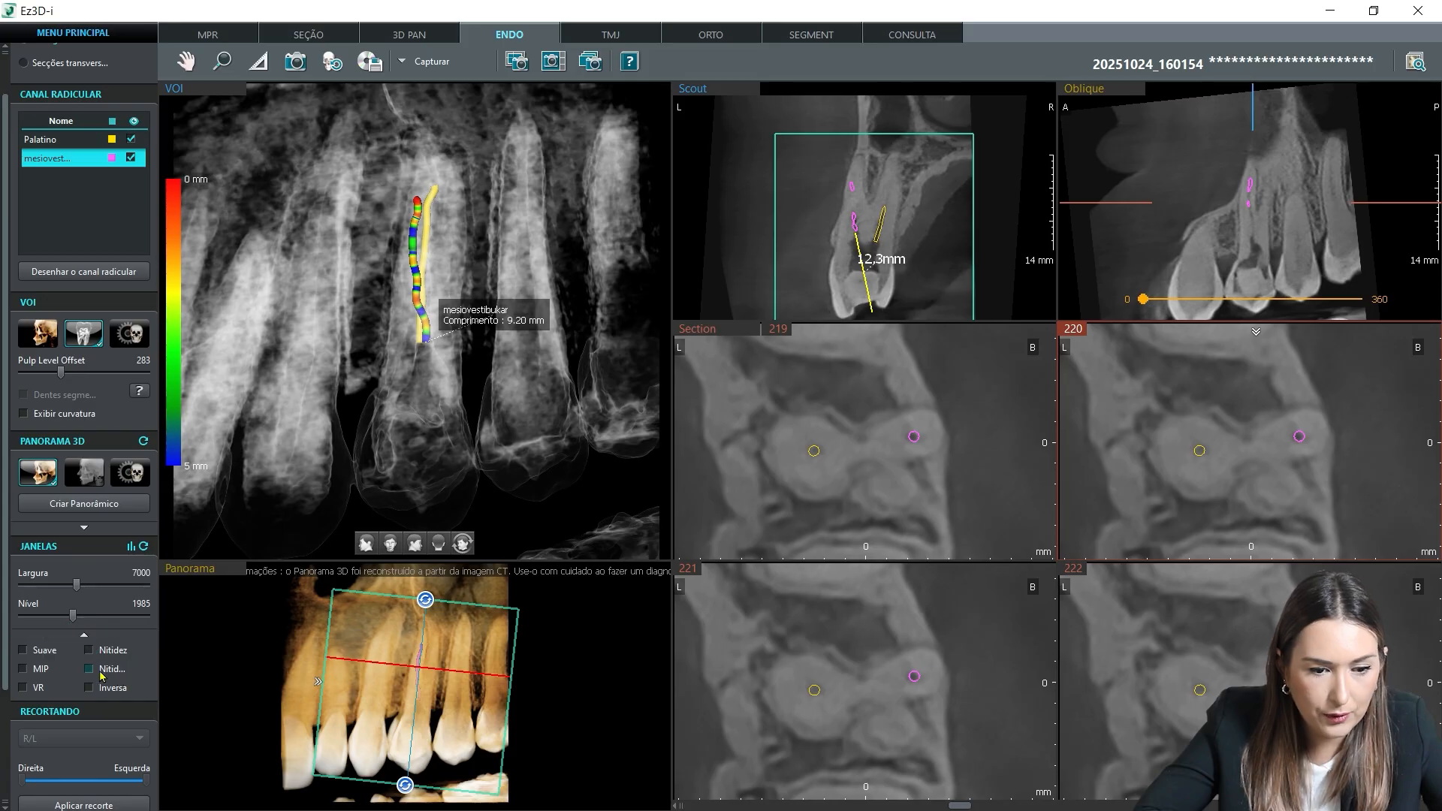
left_click(89, 669)
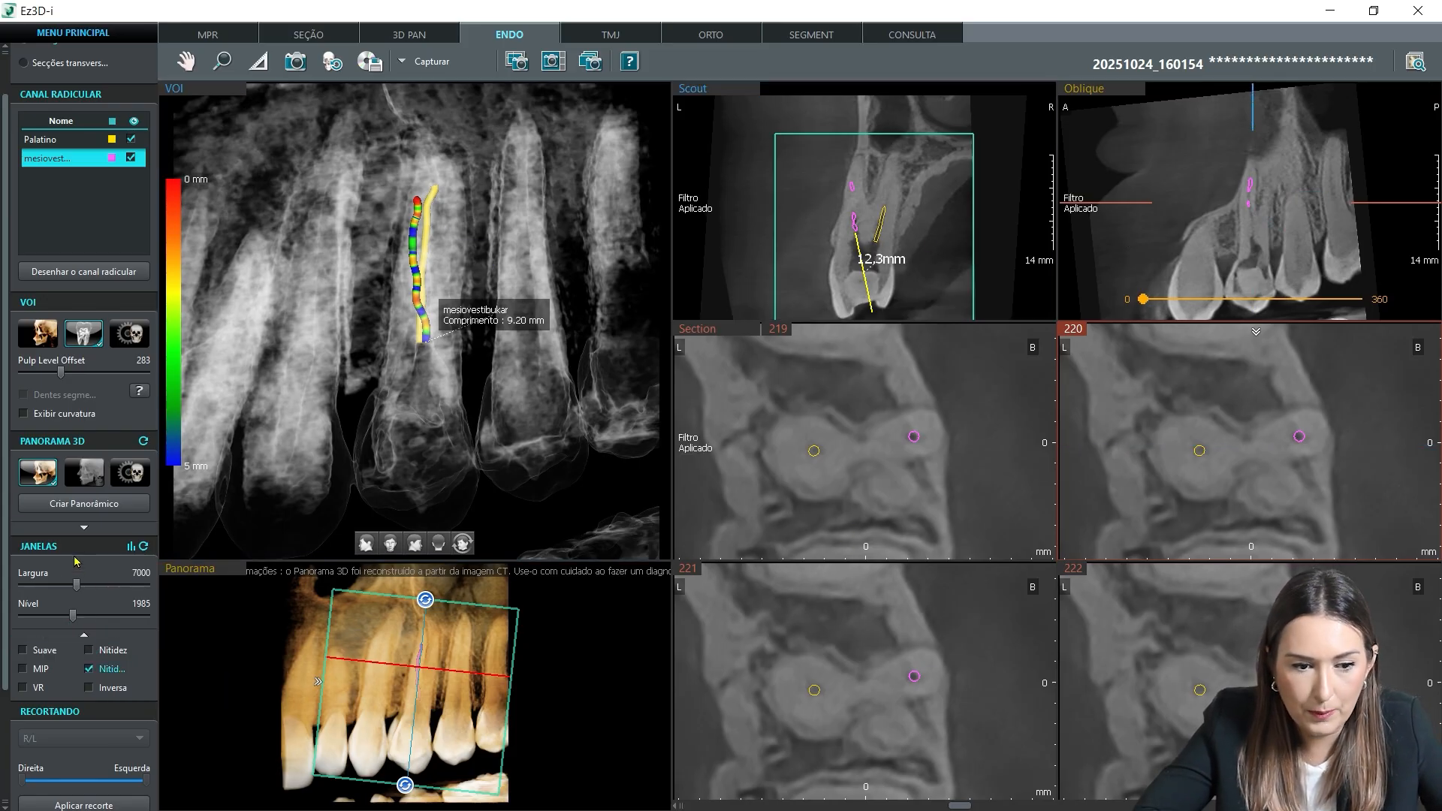
left_click(84, 635)
Step: Examine the filtered Section slices up to the apical region near slice 127, comparing the two traced roots with the adjacent untraced root
scroll(851, 514, "down", 13)
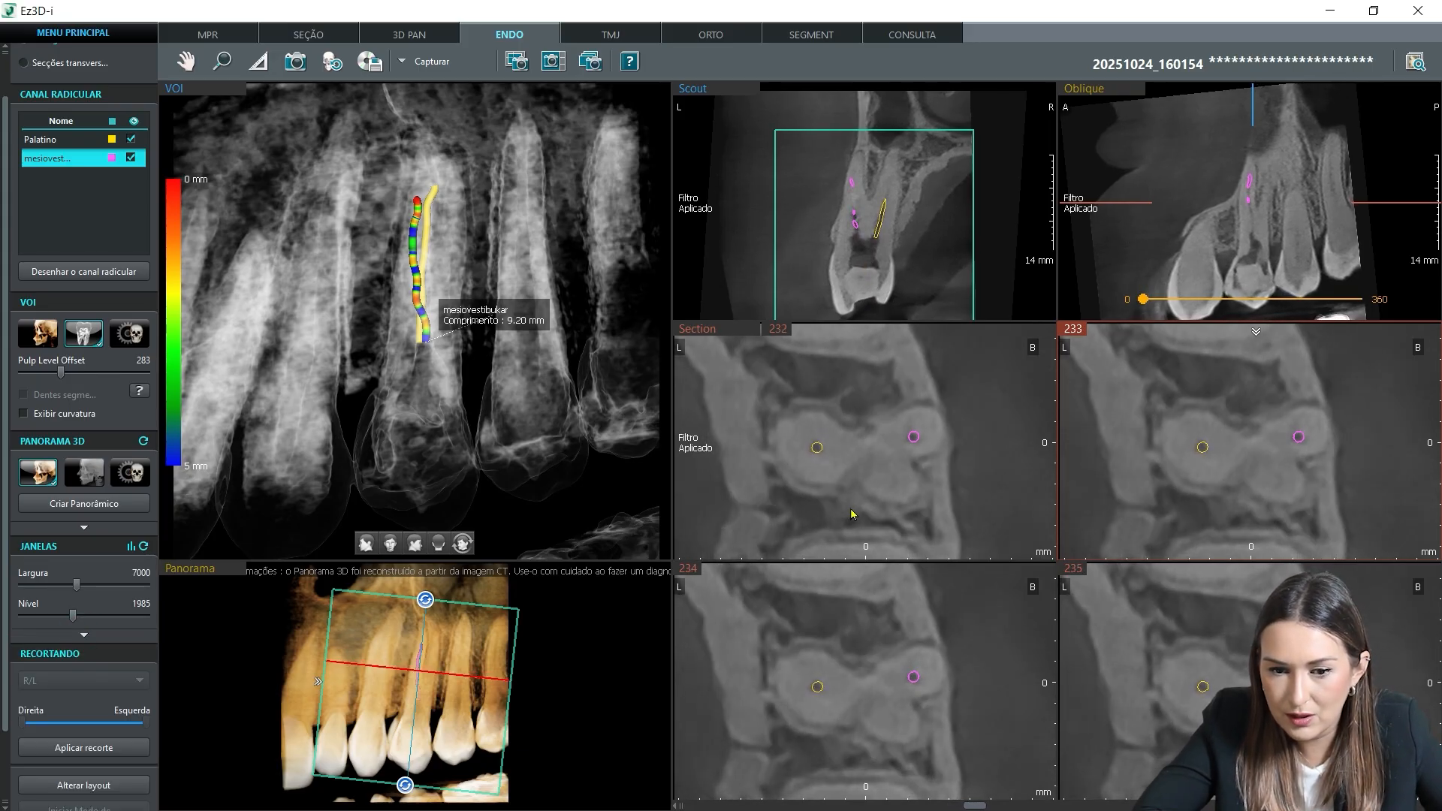
scroll(852, 514, "down", 3)
scroll(853, 509, "up", 20)
scroll(861, 510, "up", 20)
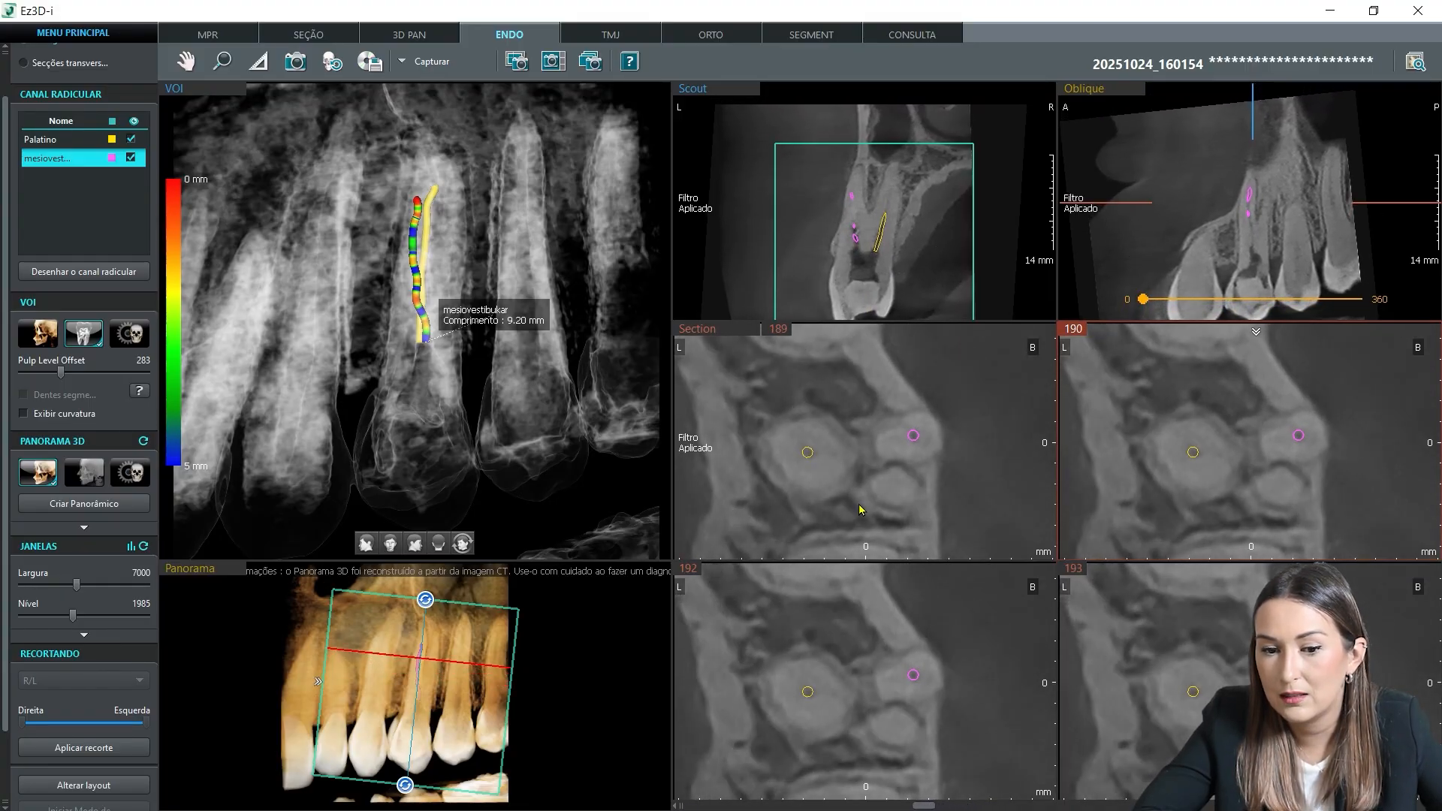
scroll(861, 510, "up", 6)
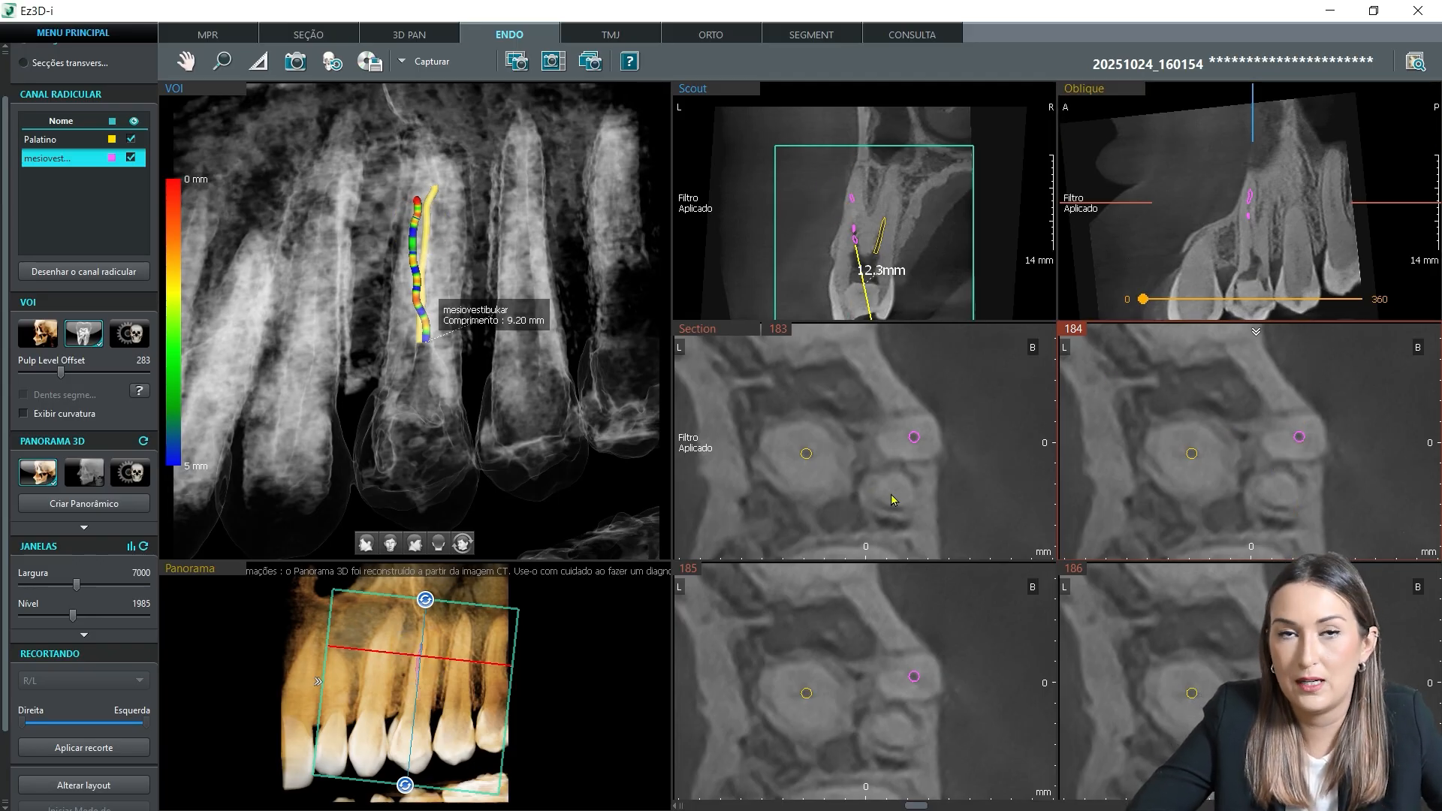
scroll(817, 526, "up", 10)
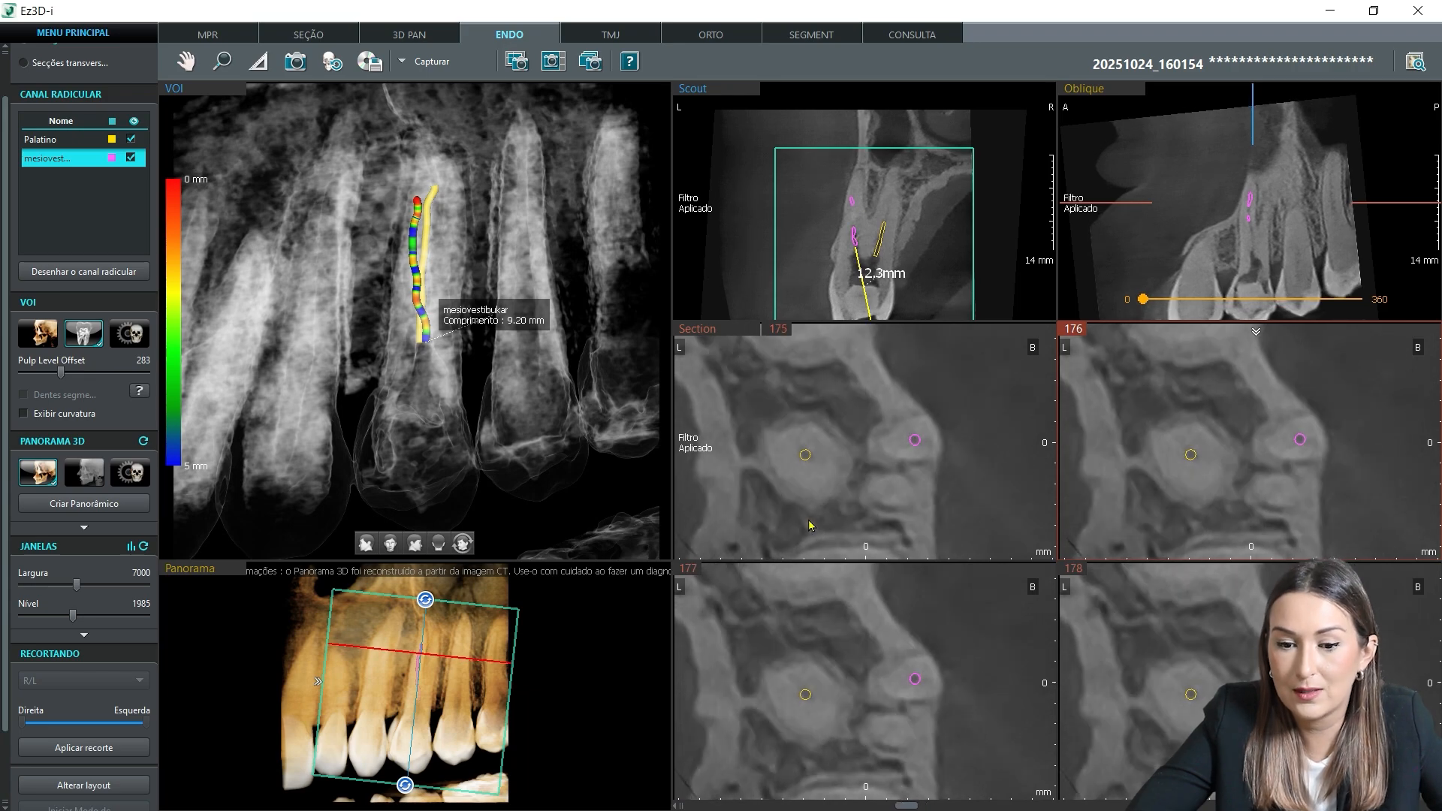
scroll(812, 526, "up", 12)
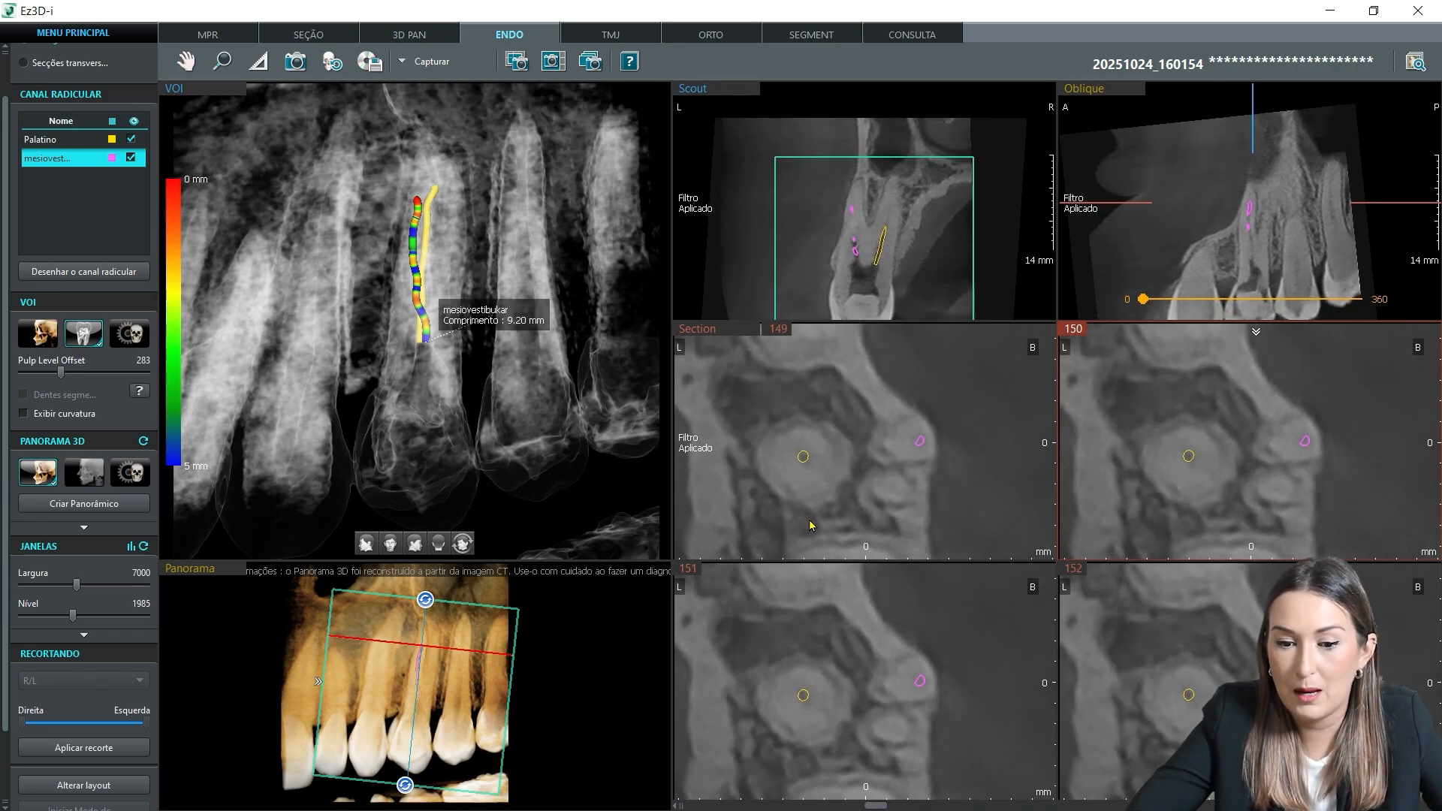
scroll(819, 525, "up", 10)
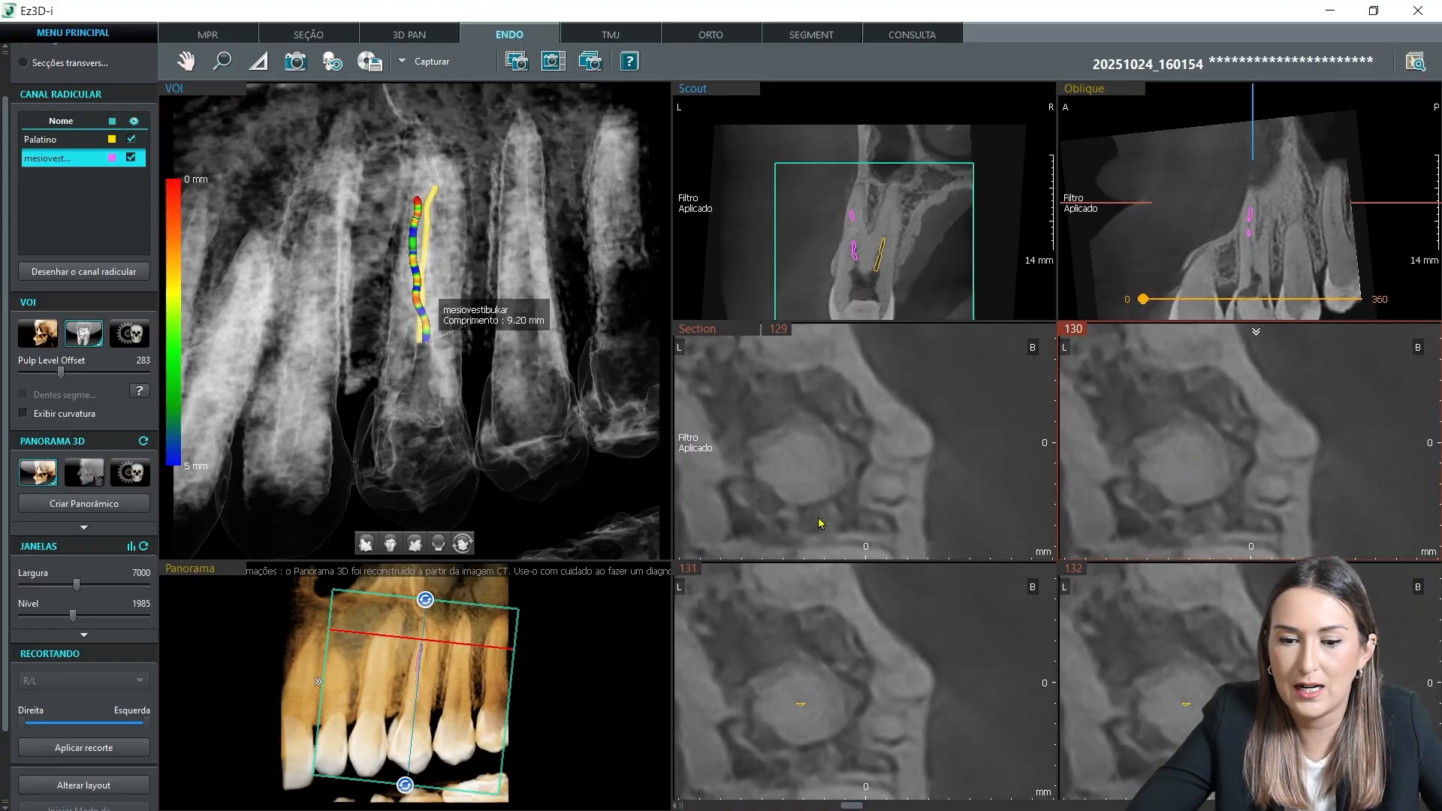
scroll(822, 523, "down", 11)
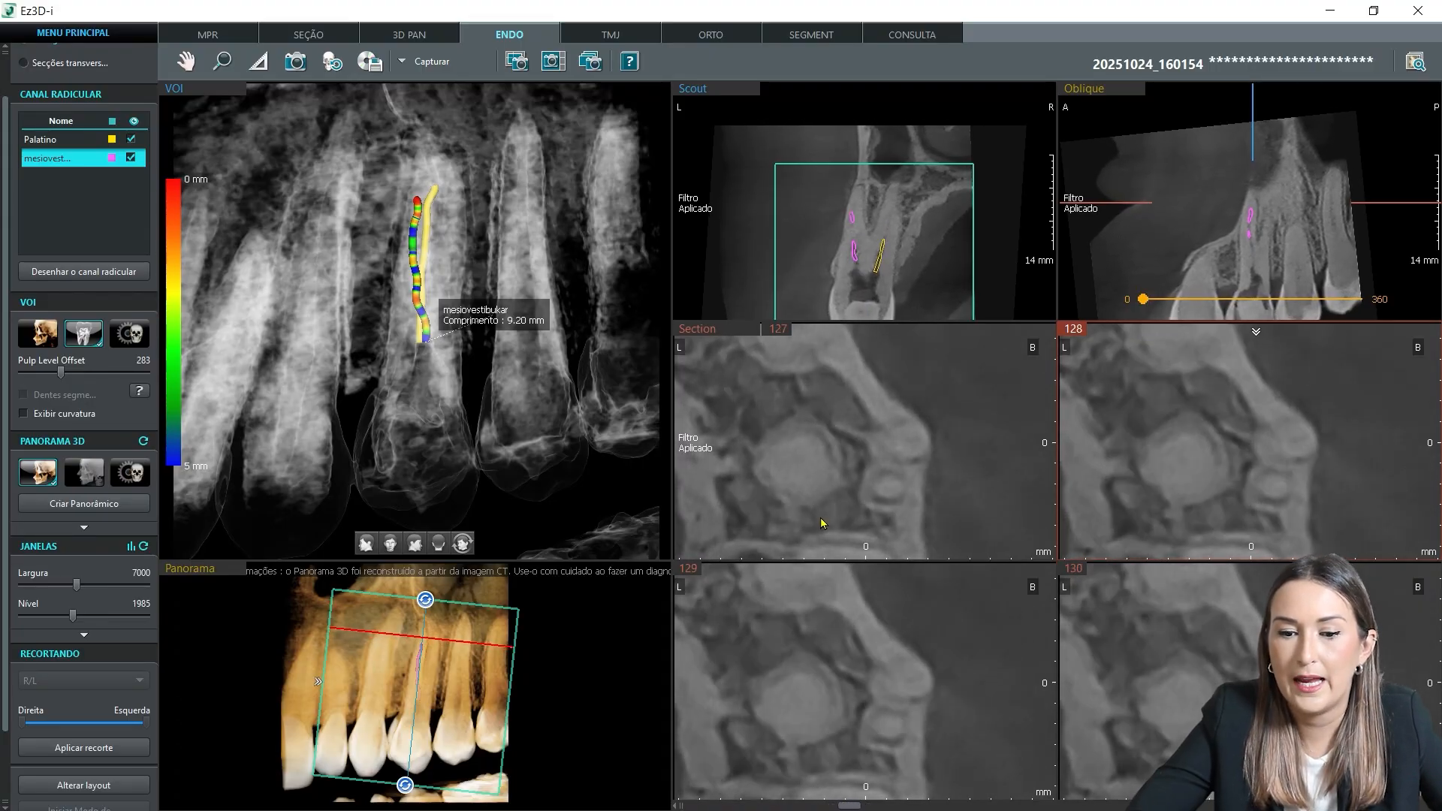
scroll(824, 524, "down", 15)
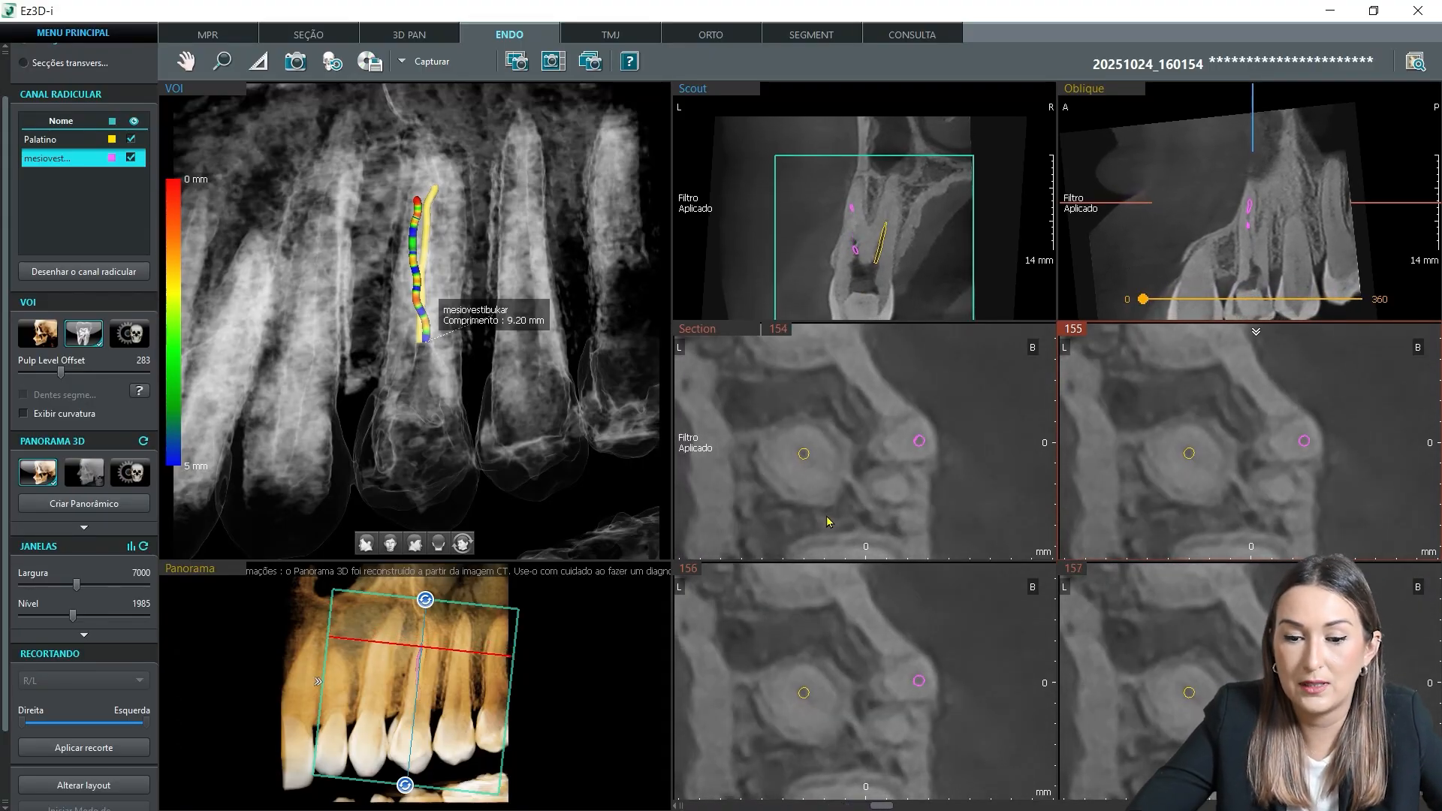
scroll(830, 520, "down", 7)
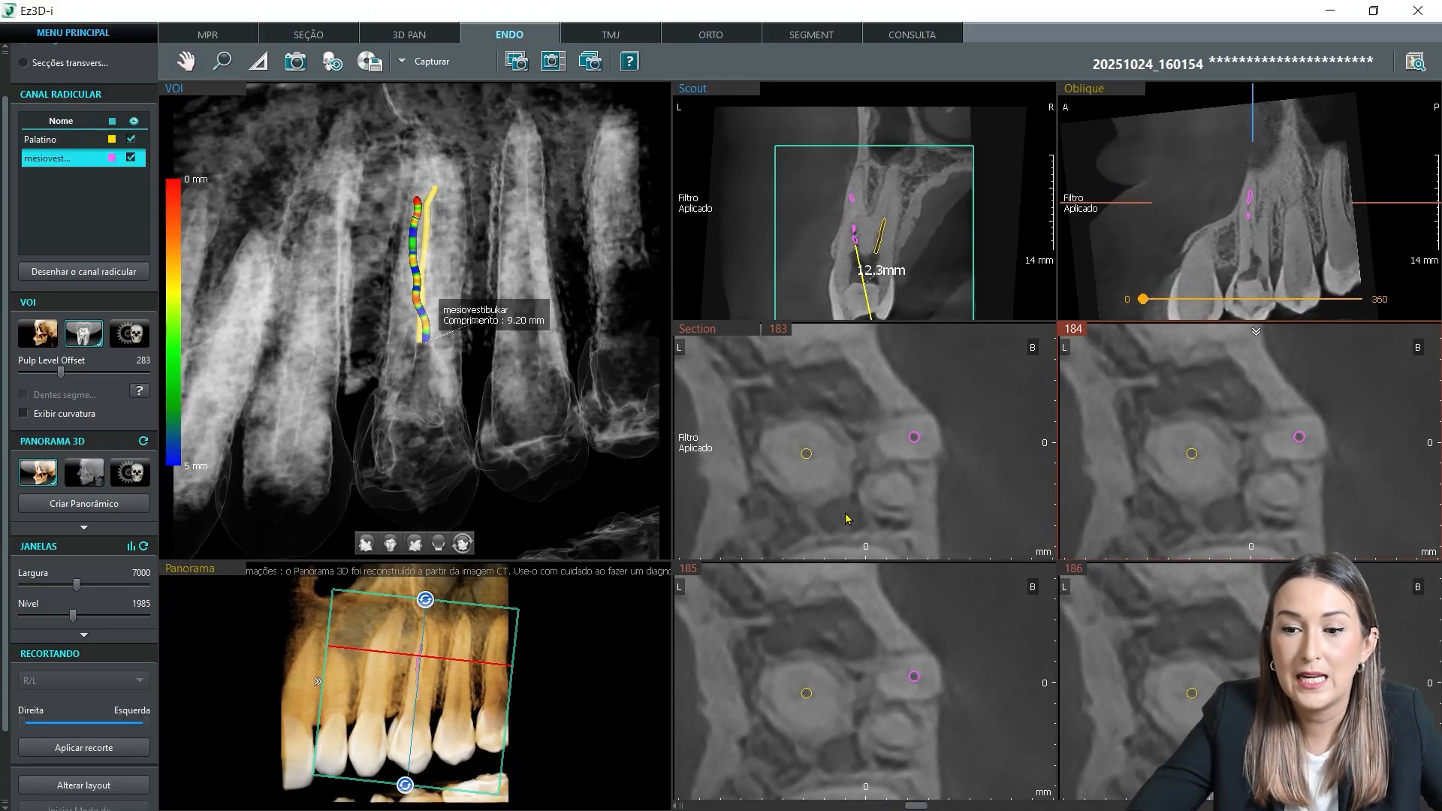
Step: In the MPR view, centre the axial crosshair on the premolar's buccal roots and rotate it to the tooth's buccopalatal direction
left_click(194, 34)
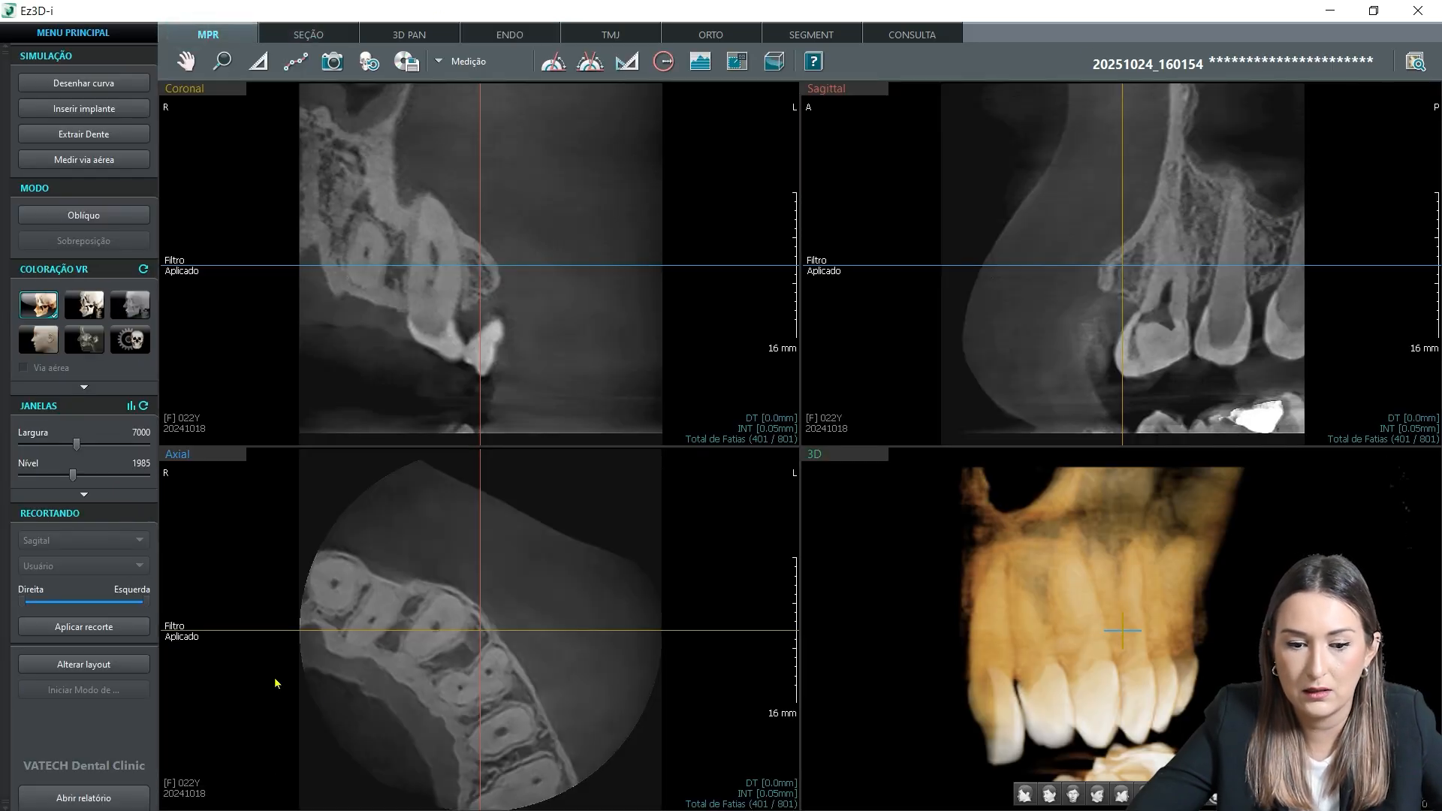
left_click_drag(480, 630, 475, 701)
left_click_drag(473, 682, 483, 683)
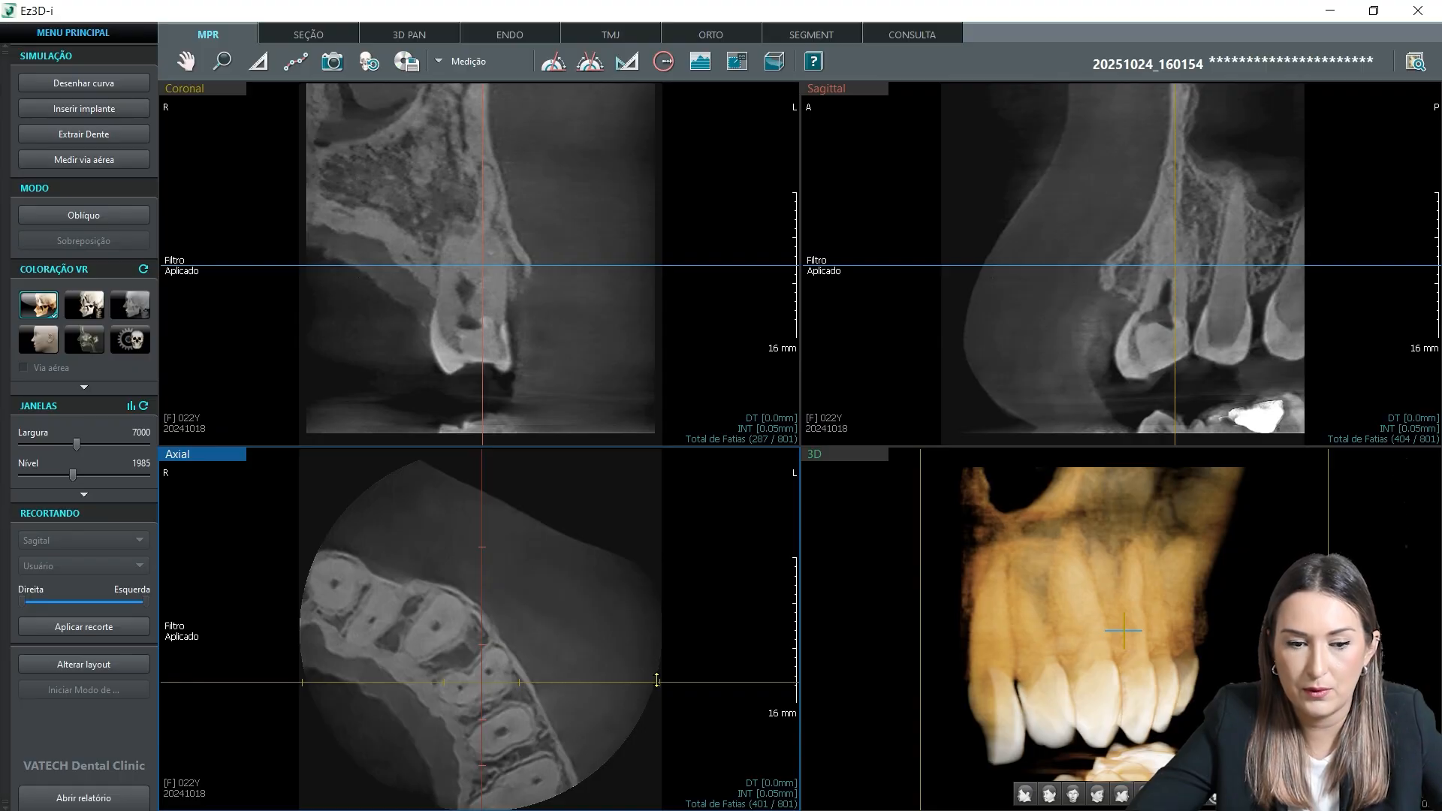
left_click_drag(658, 680, 653, 543)
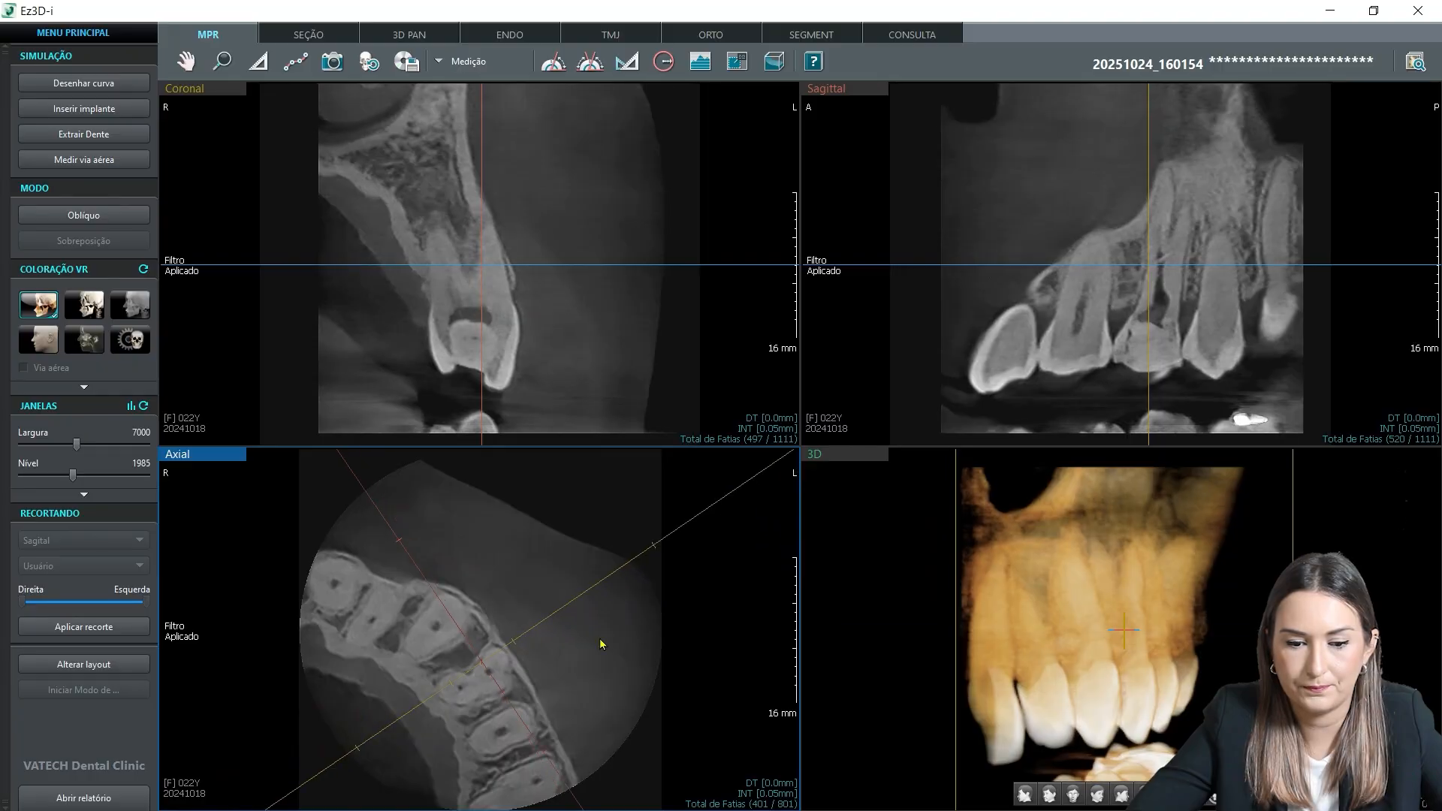
left_click_drag(479, 663, 509, 674)
left_click_drag(674, 547, 686, 554)
Step: Tilt the sagittal and coronal reference lines to the premolar's long axis and position them through its roots
left_click(1135, 363)
scroll(1134, 353, "down", 10)
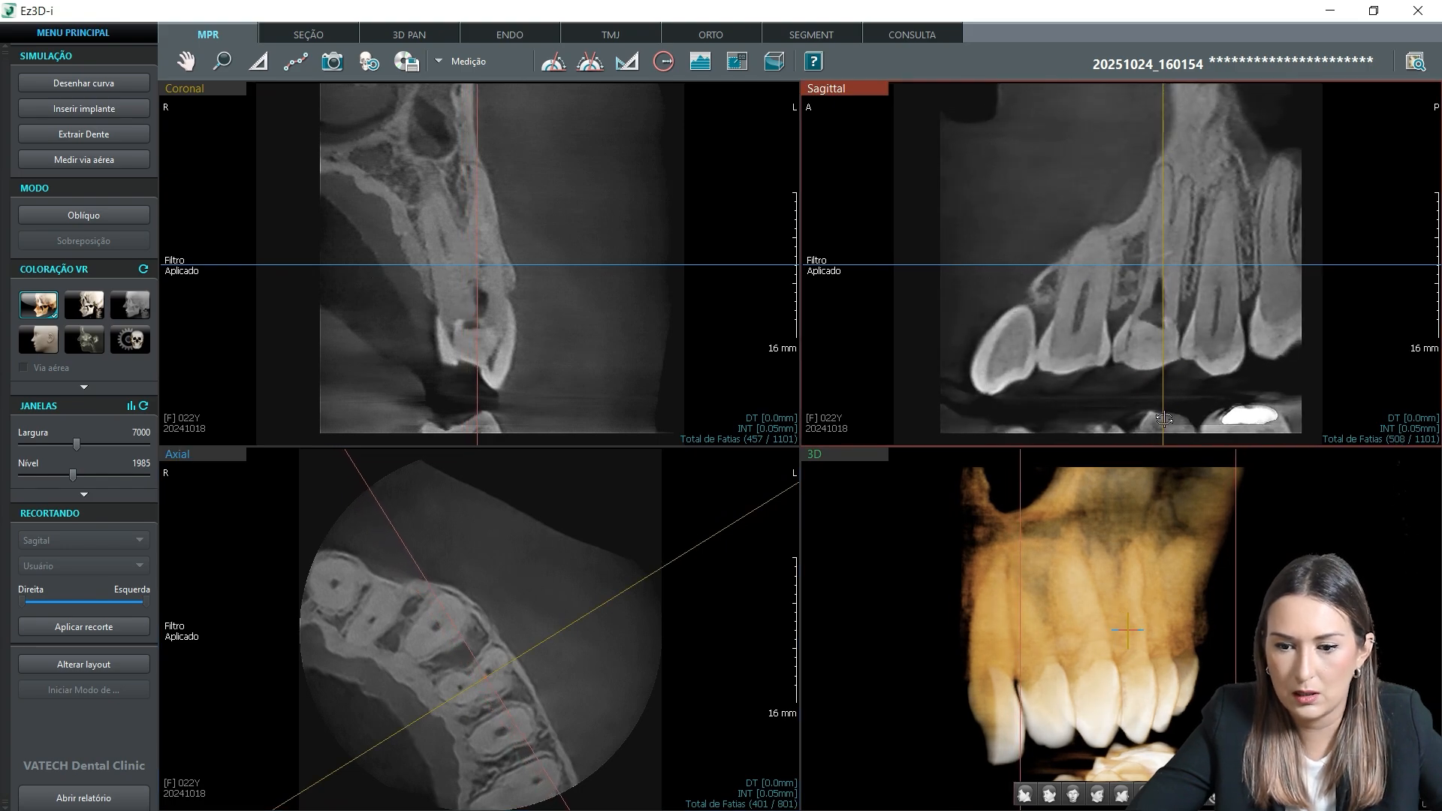
left_click_drag(1163, 433, 1124, 430)
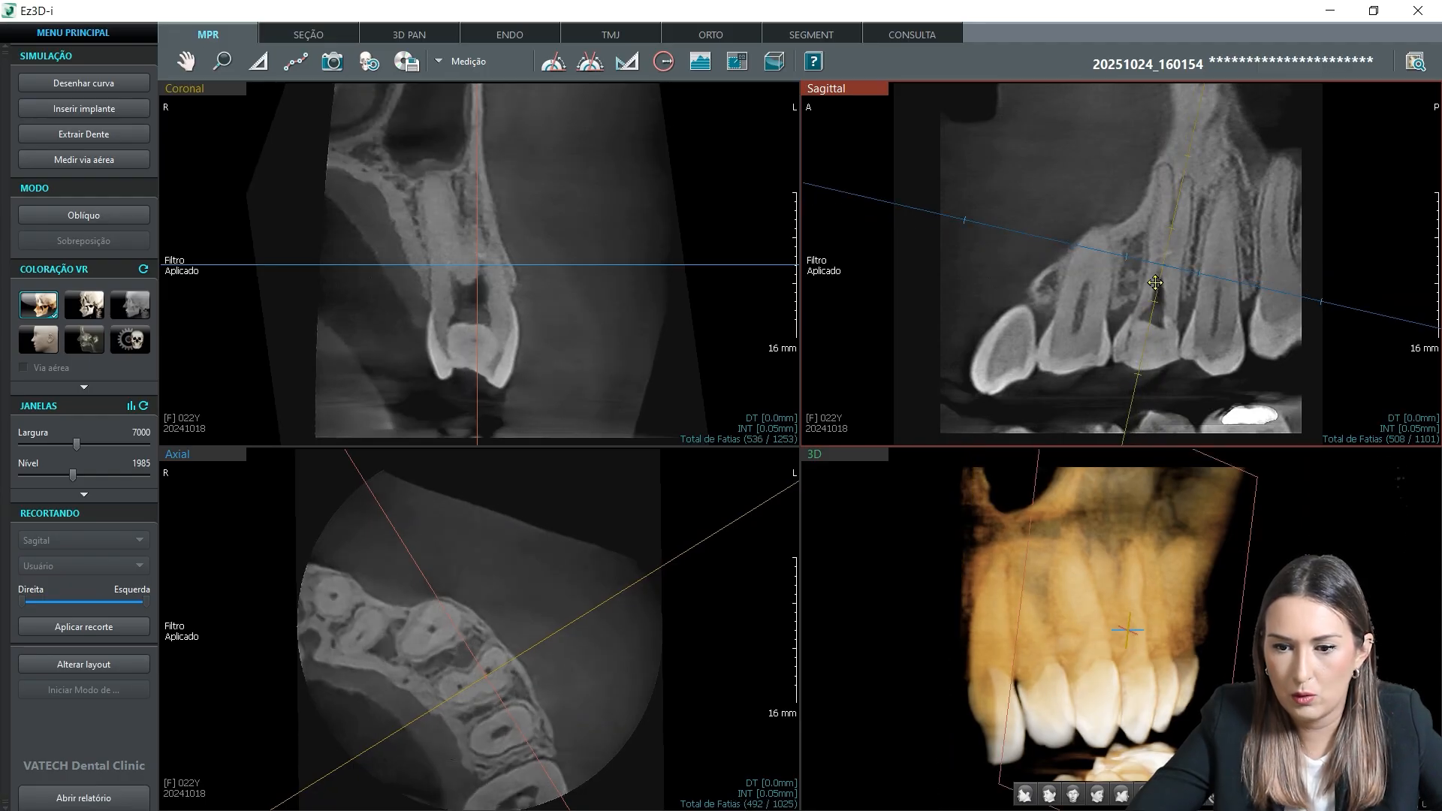
left_click_drag(1151, 328, 1157, 332)
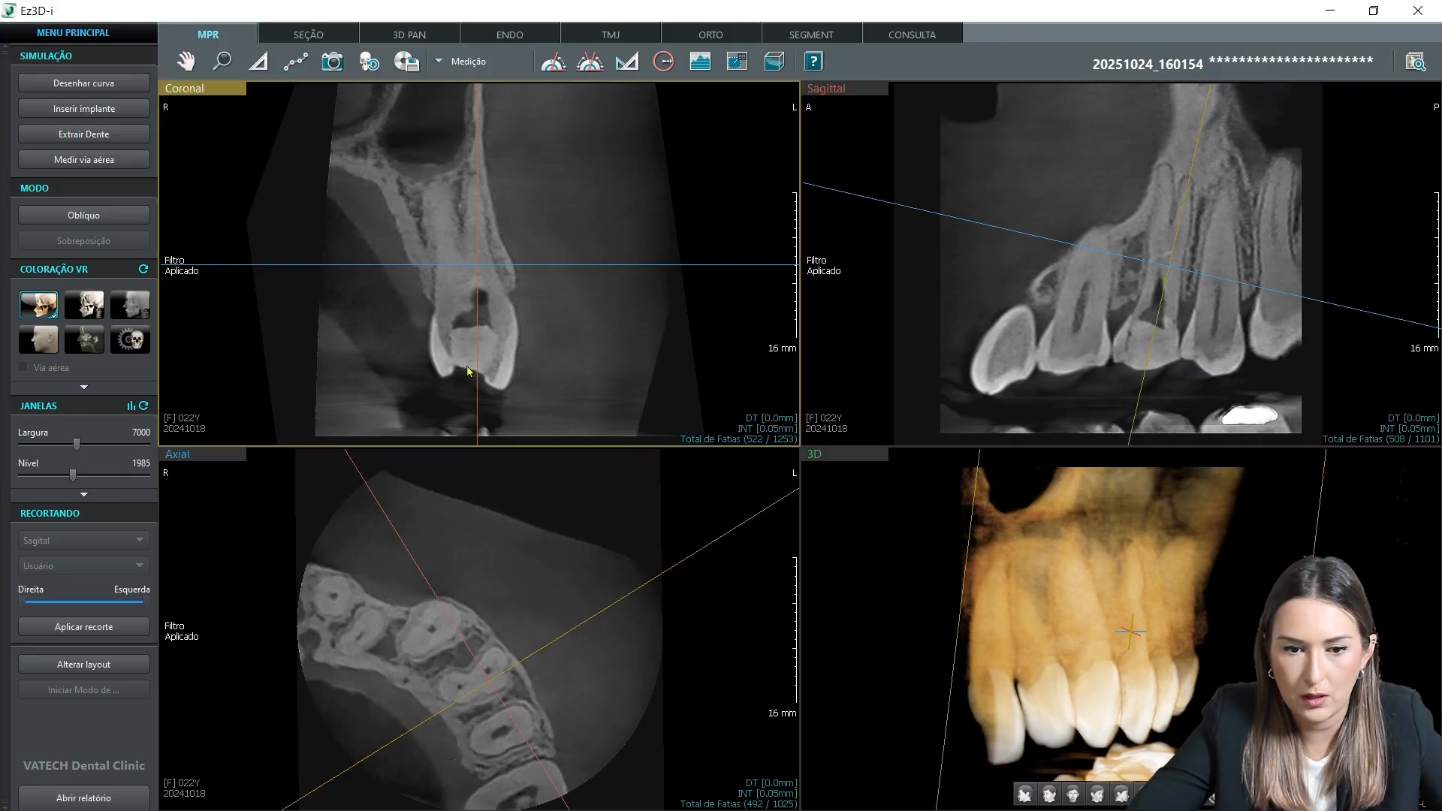
left_click_drag(475, 421, 482, 431)
Step: Zoom in on the premolar, enlarge the Sagittal view to the full layout and hide the reference lines
left_click(222, 61)
left_click_drag(1052, 362, 1061, 367)
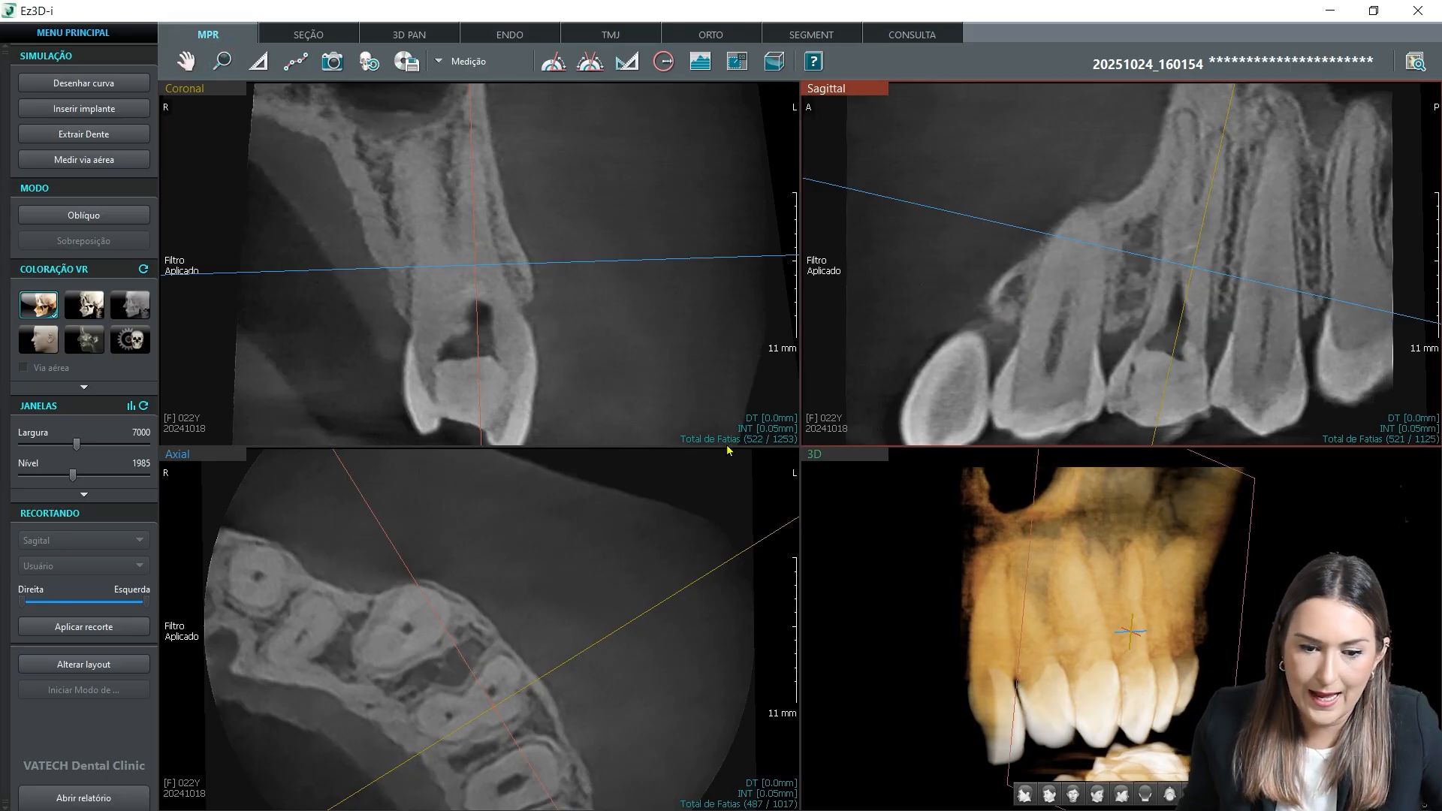
double_click(1066, 282)
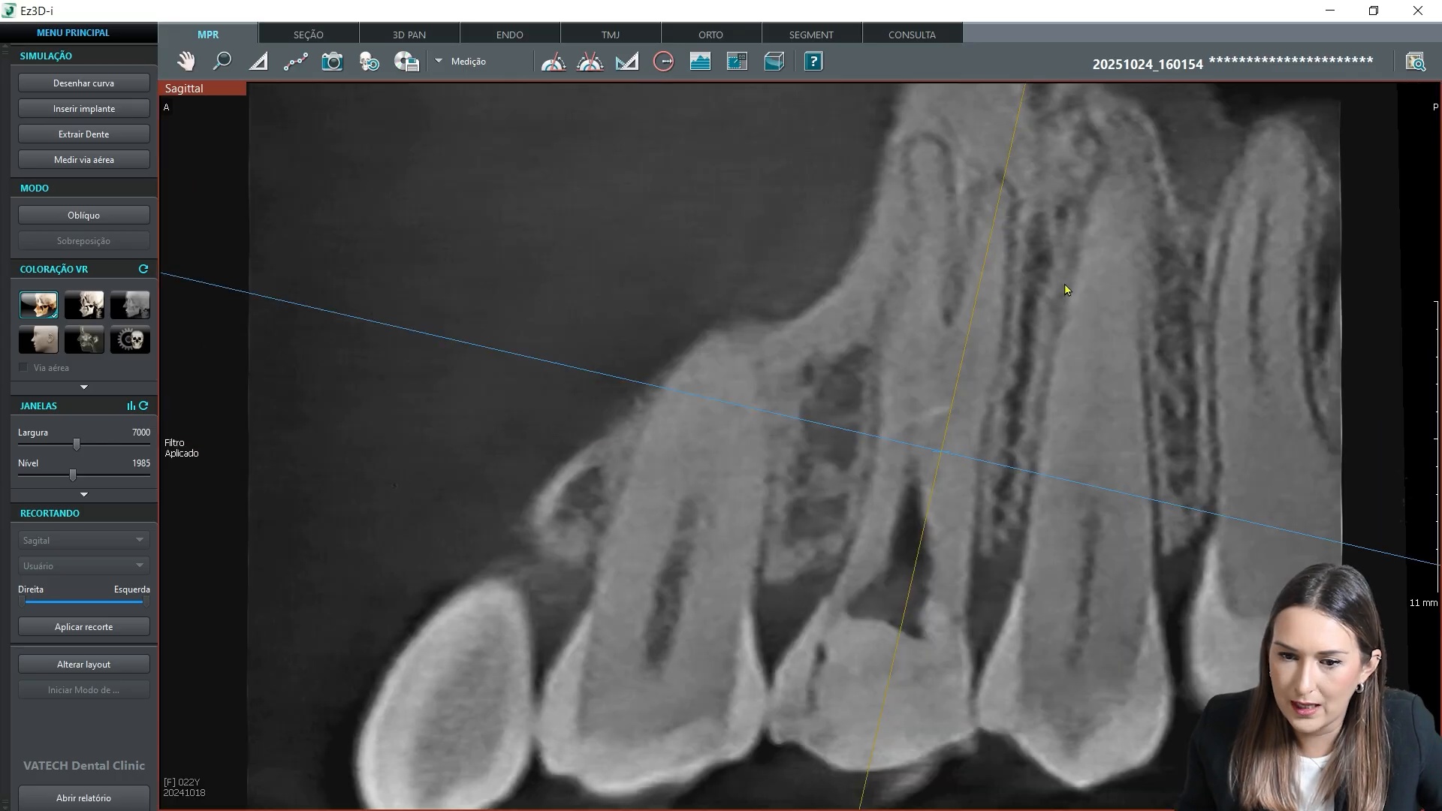
key("space")
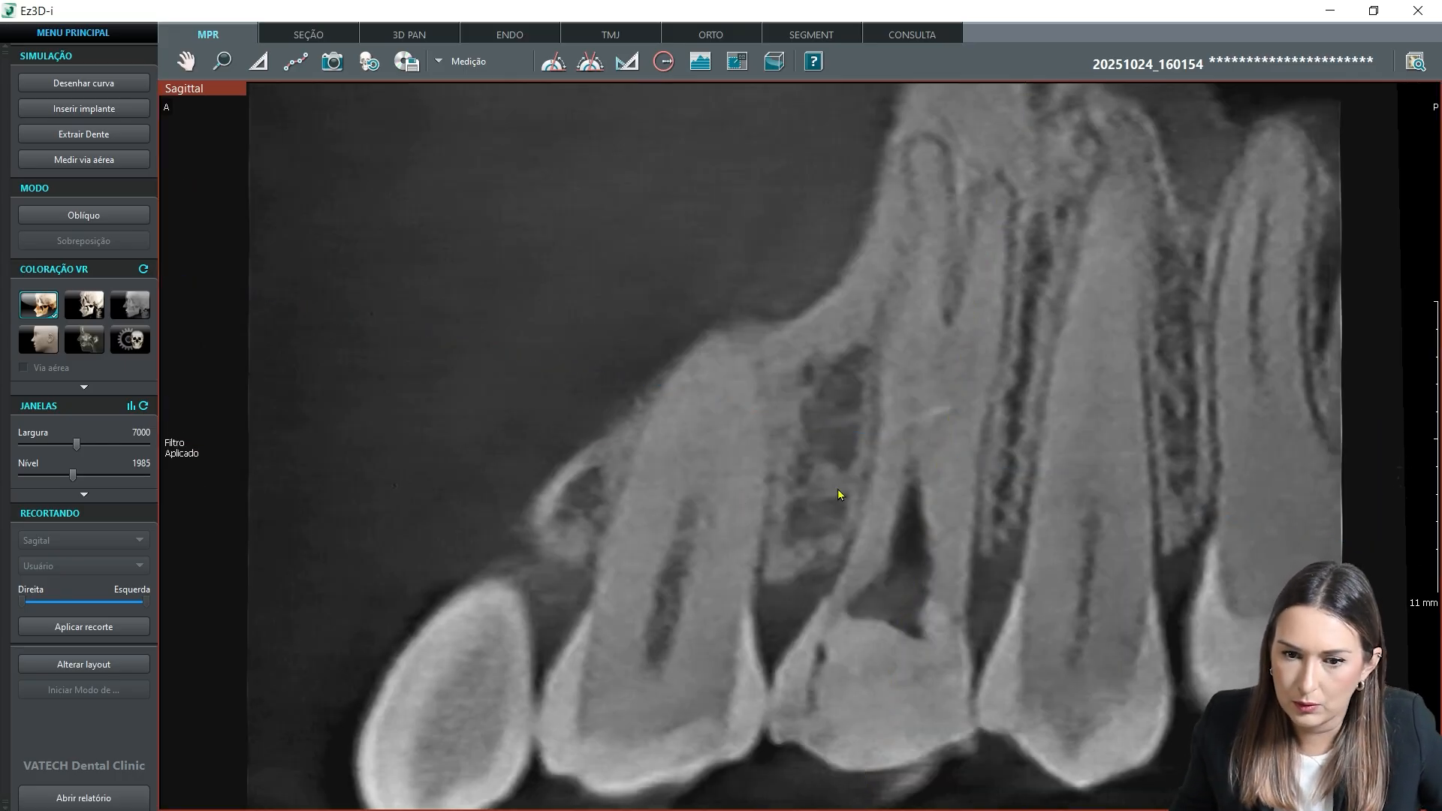
Step: Examine the enlarged Sagittal slices through the premolar's buccal roots, then restore the full MPR layout
scroll(824, 407, "down", 5)
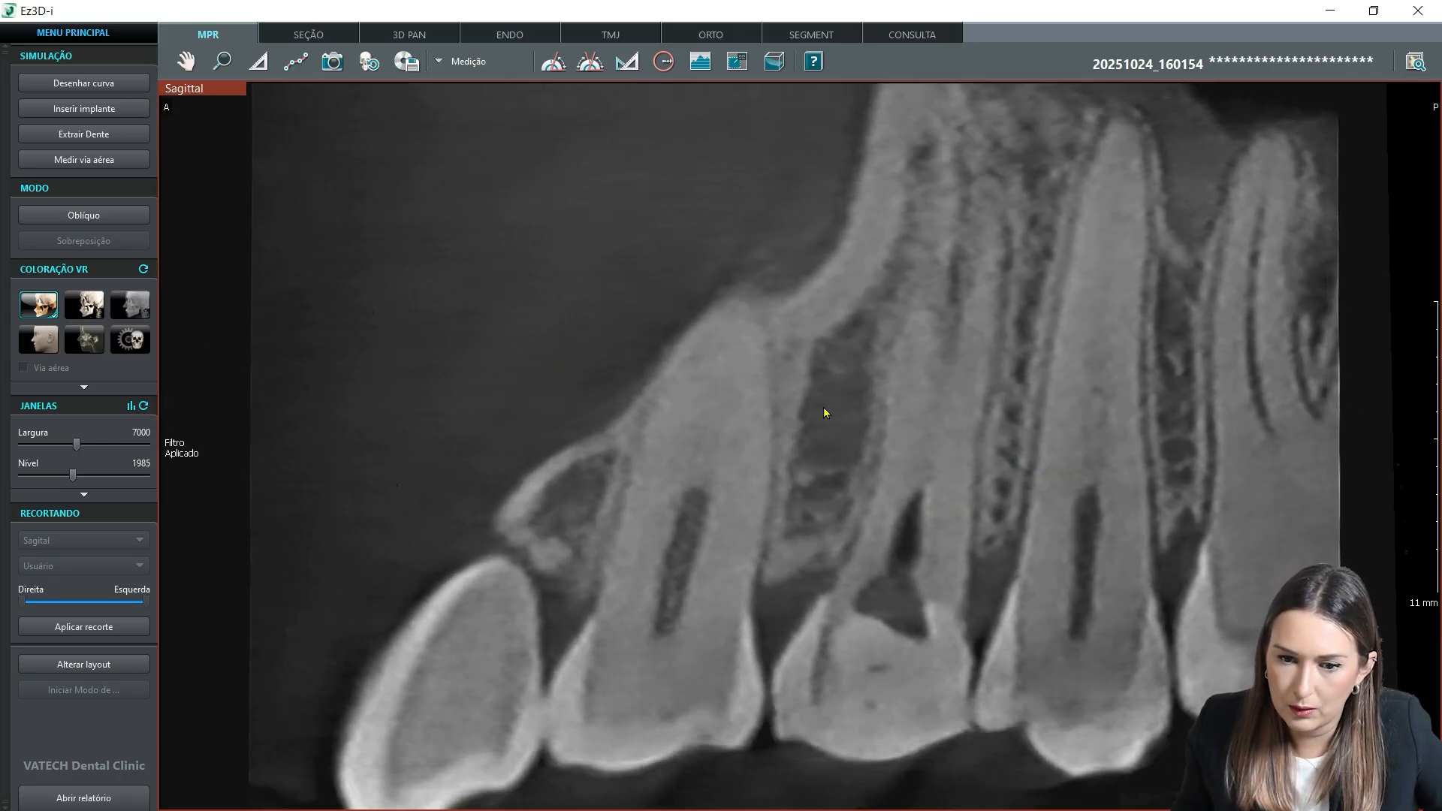
scroll(823, 407, "down", 6)
scroll(824, 408, "down", 5)
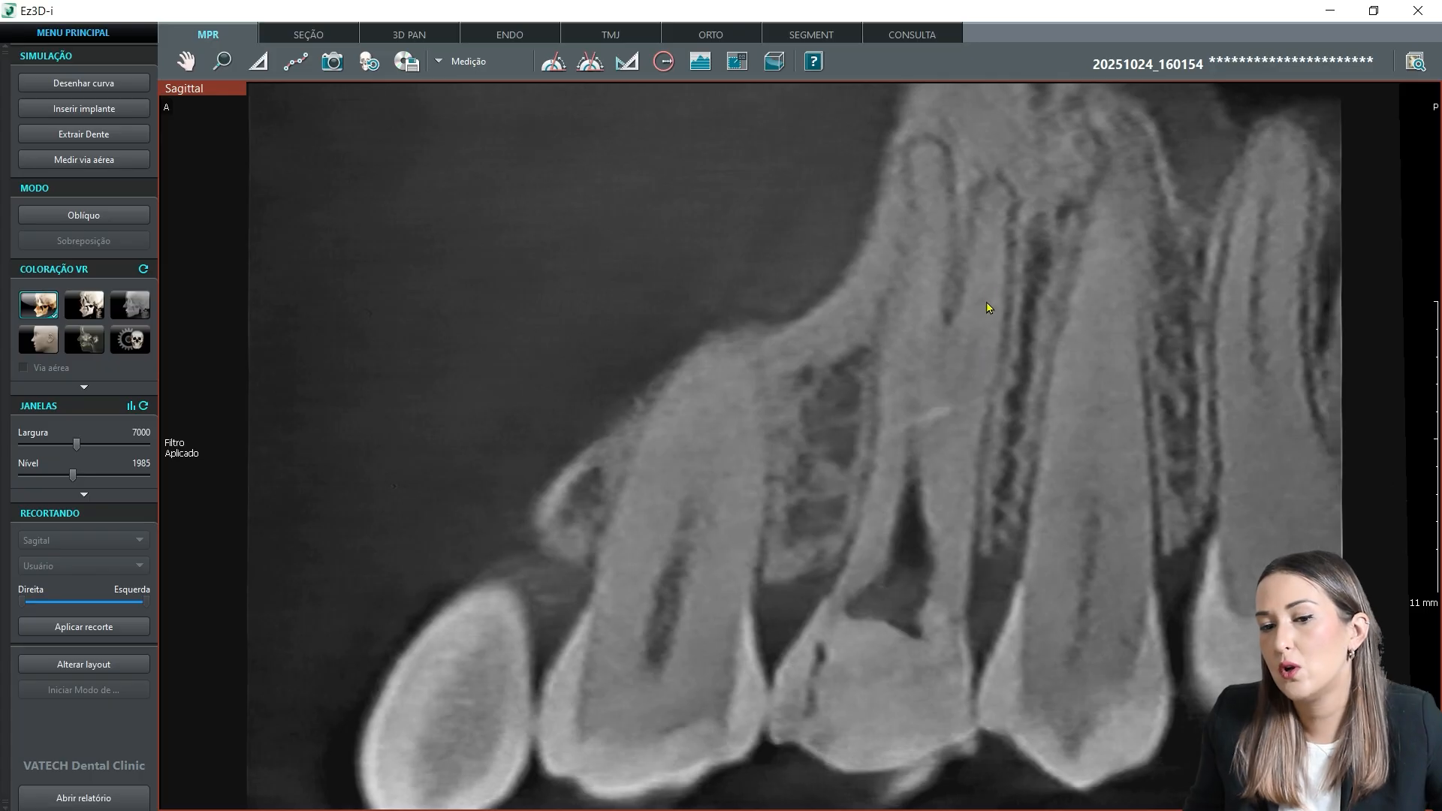
scroll(1048, 382, "down", 5)
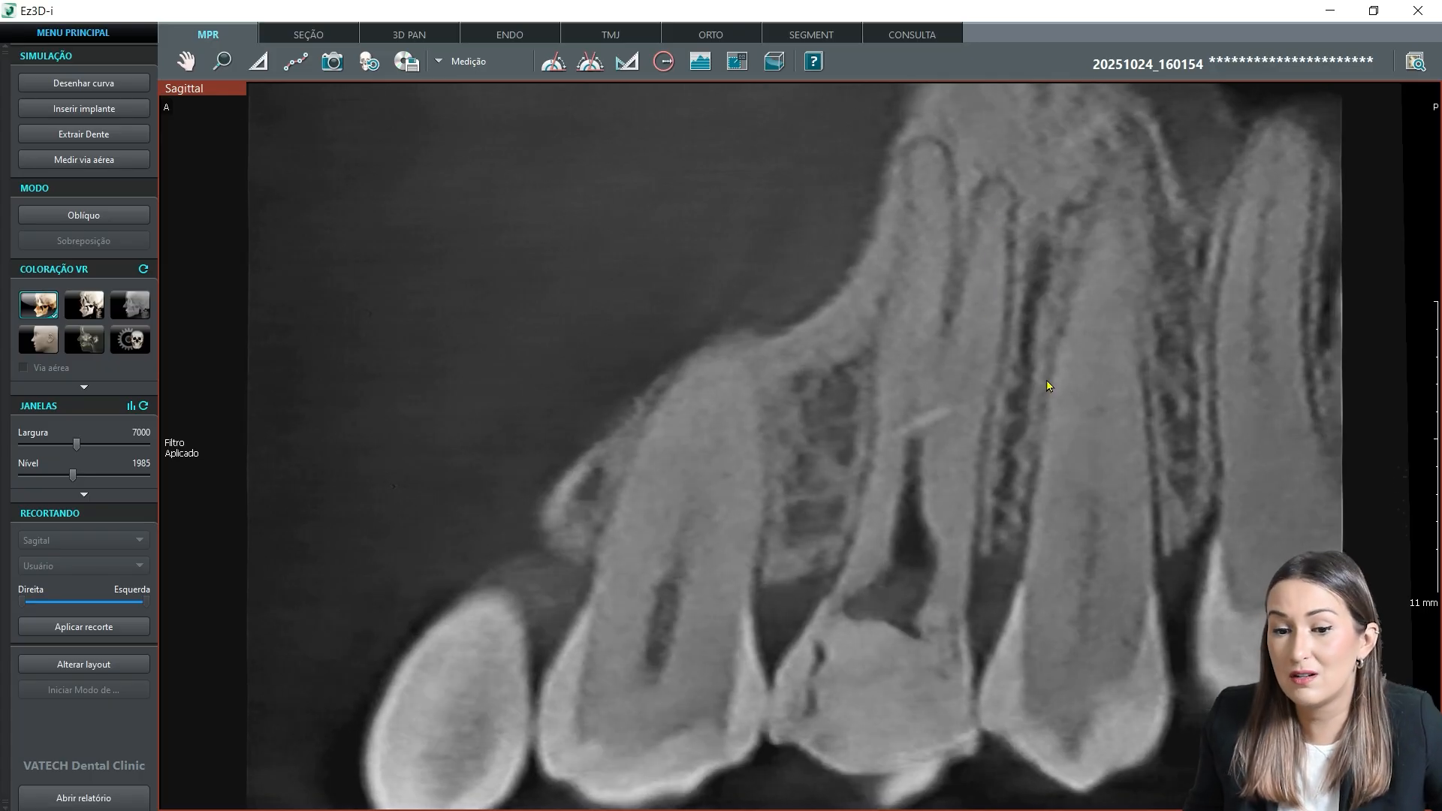
scroll(1050, 386, "down", 6)
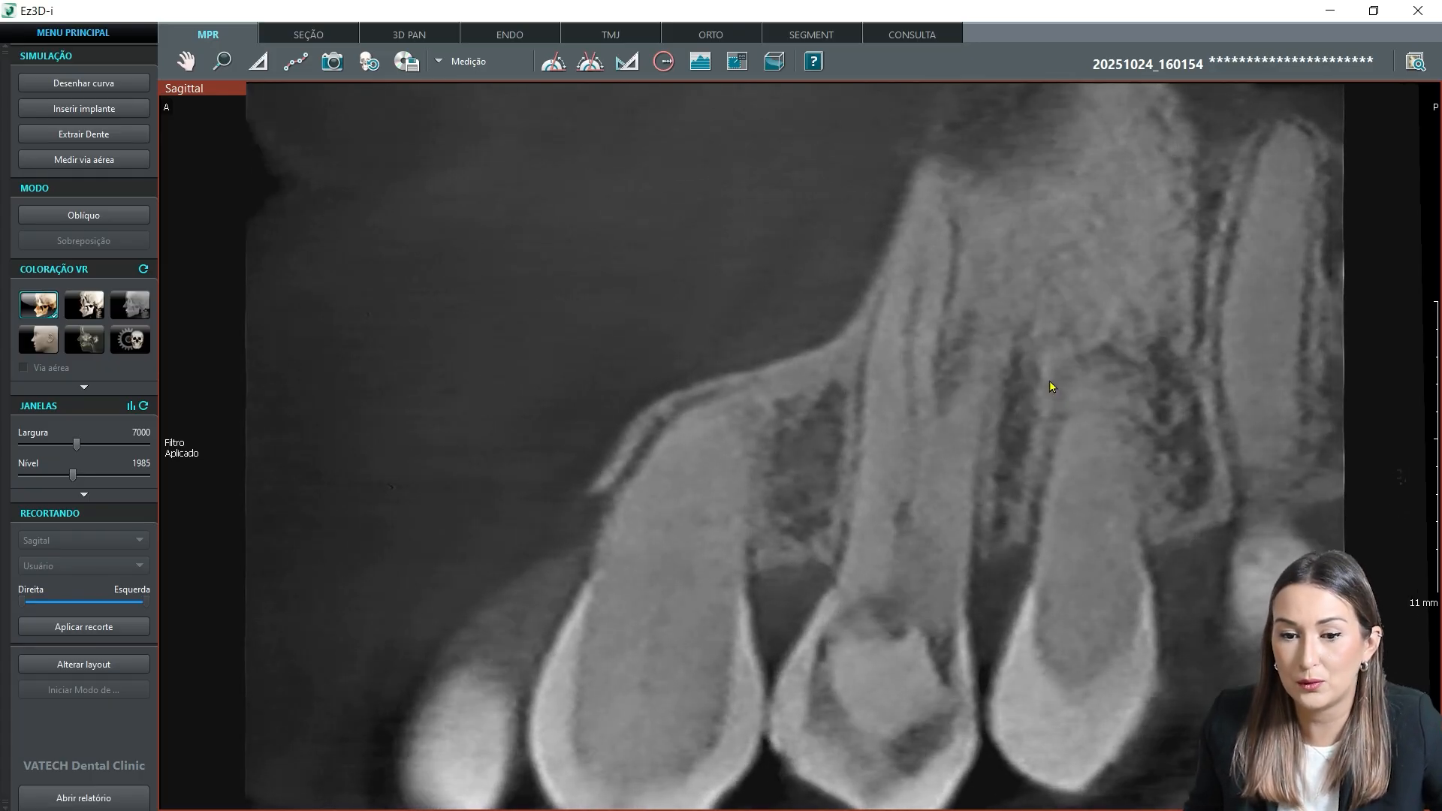
scroll(1050, 385, "down", 3)
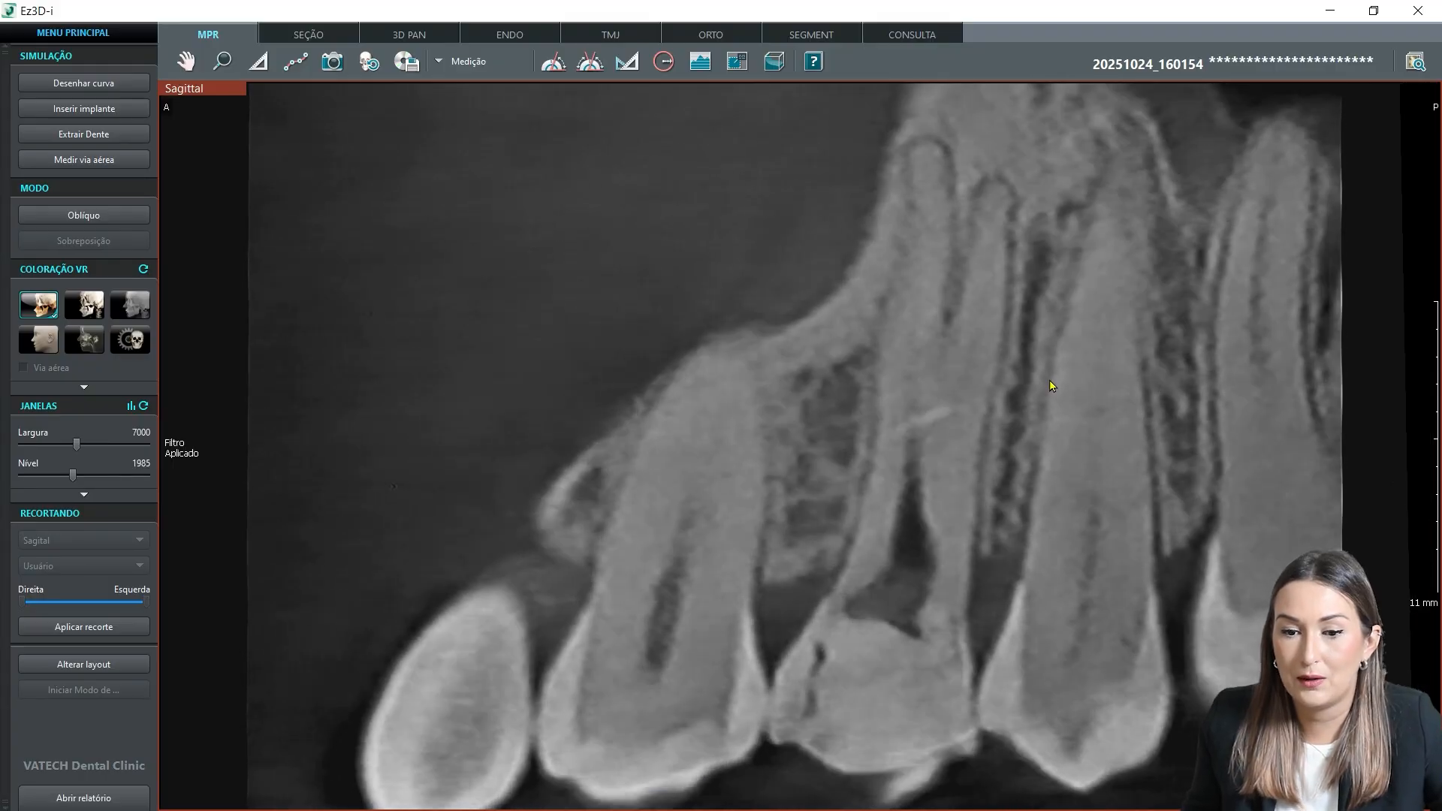
double_click(1052, 386)
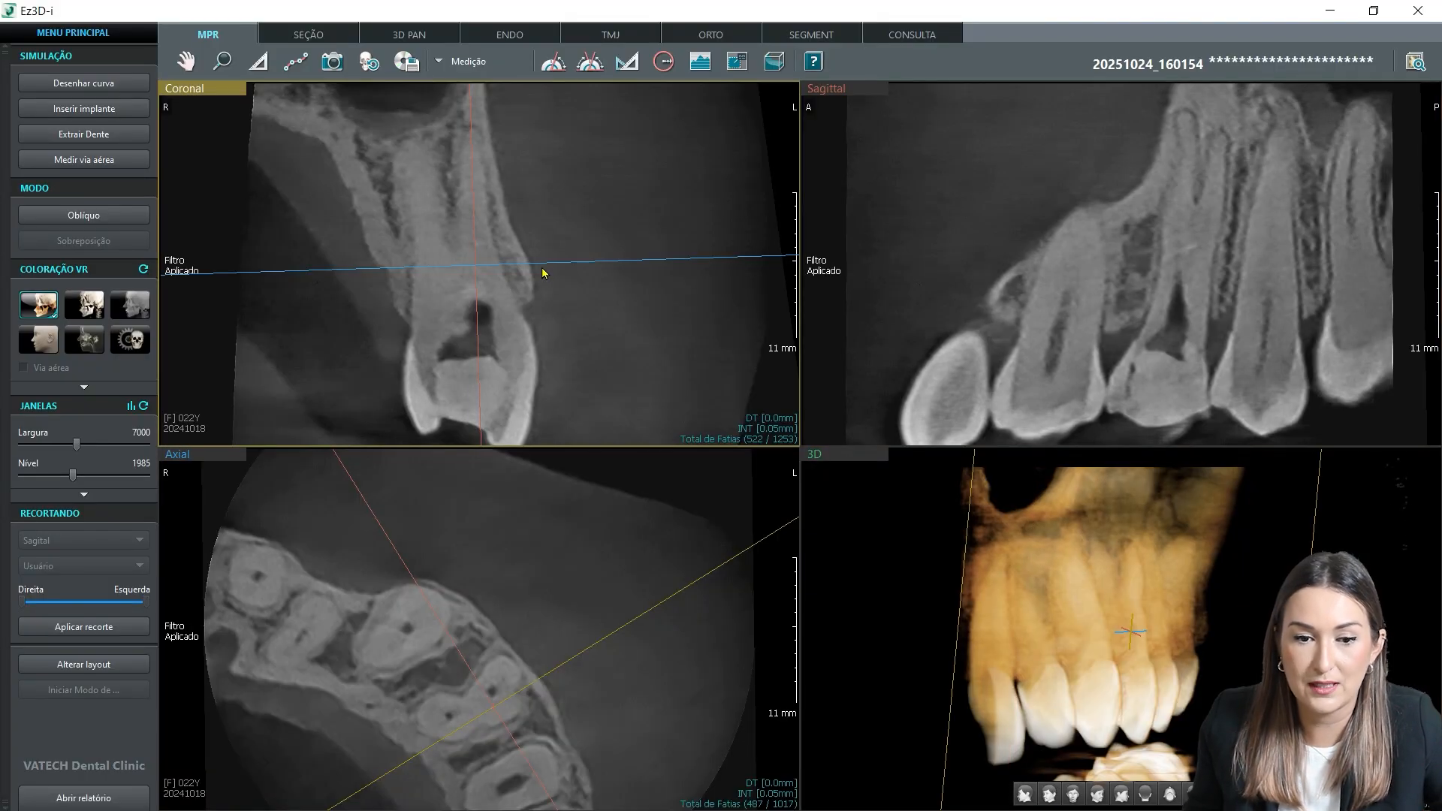
Step: Examine the premolar's buccal and palatal roots in enlarged Coronal slices without reference lines, and return to the MPR layout
double_click(560, 309)
scroll(570, 339, "down", 6)
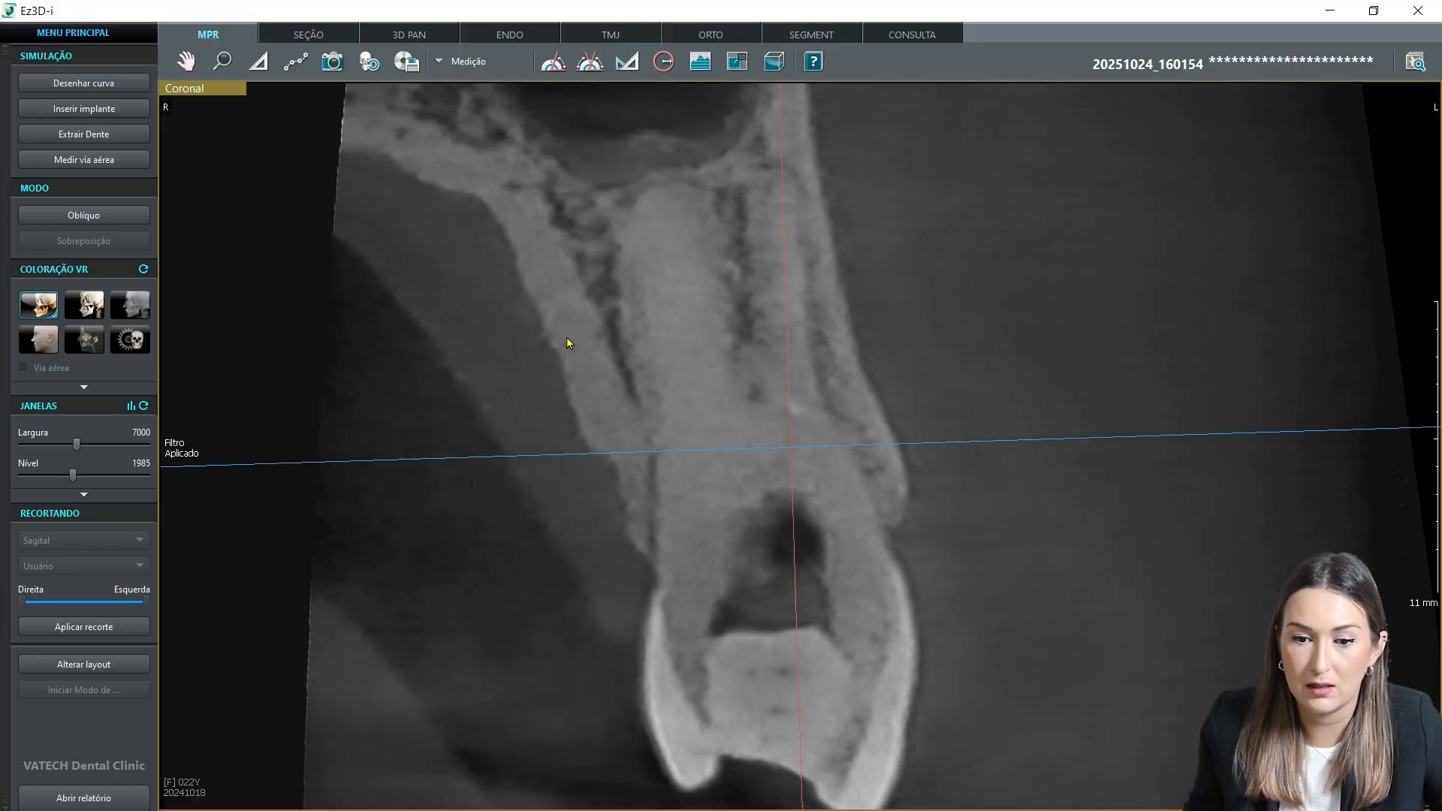
key("space")
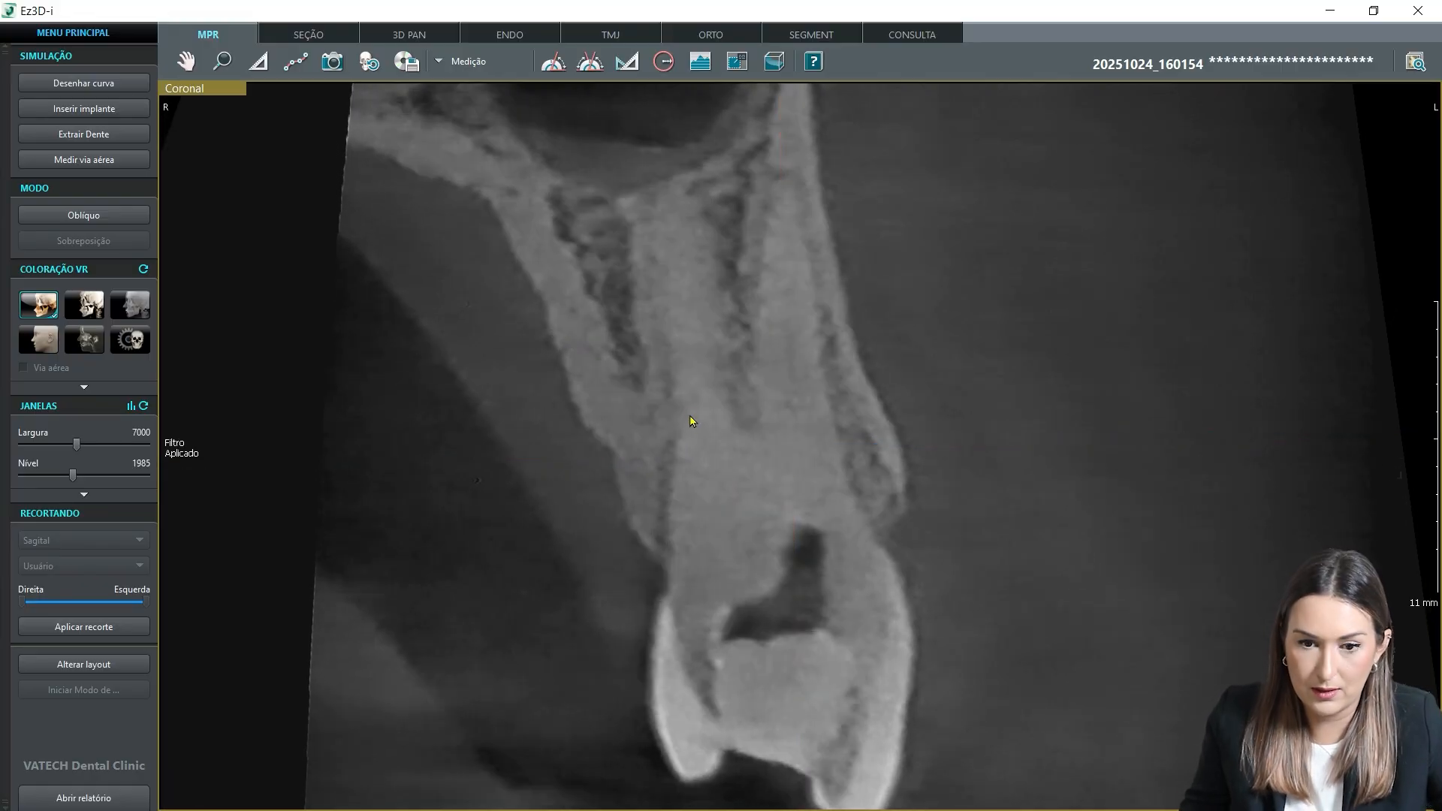
scroll(663, 412, "down", 2)
scroll(662, 412, "up", 1)
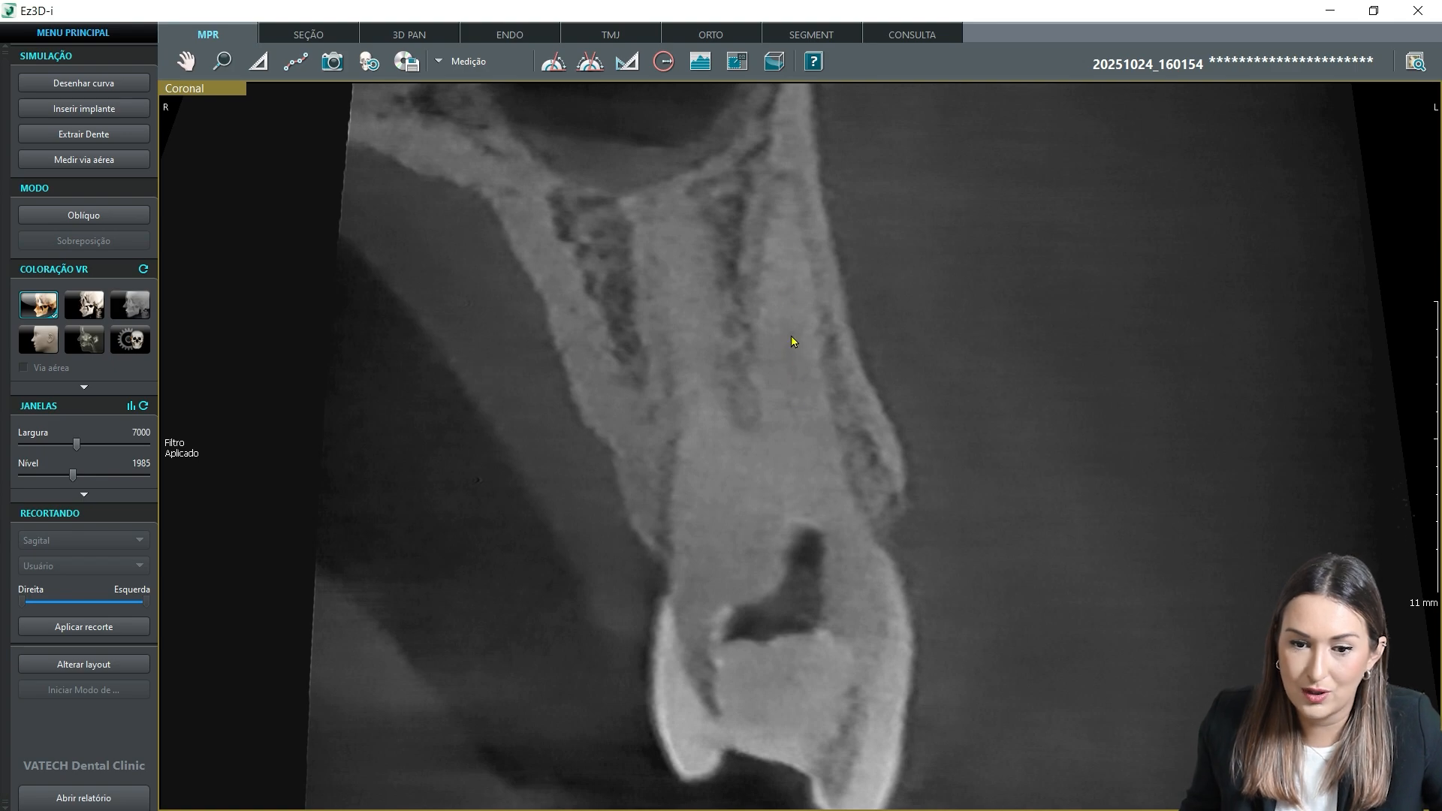
scroll(565, 376, "down", 5)
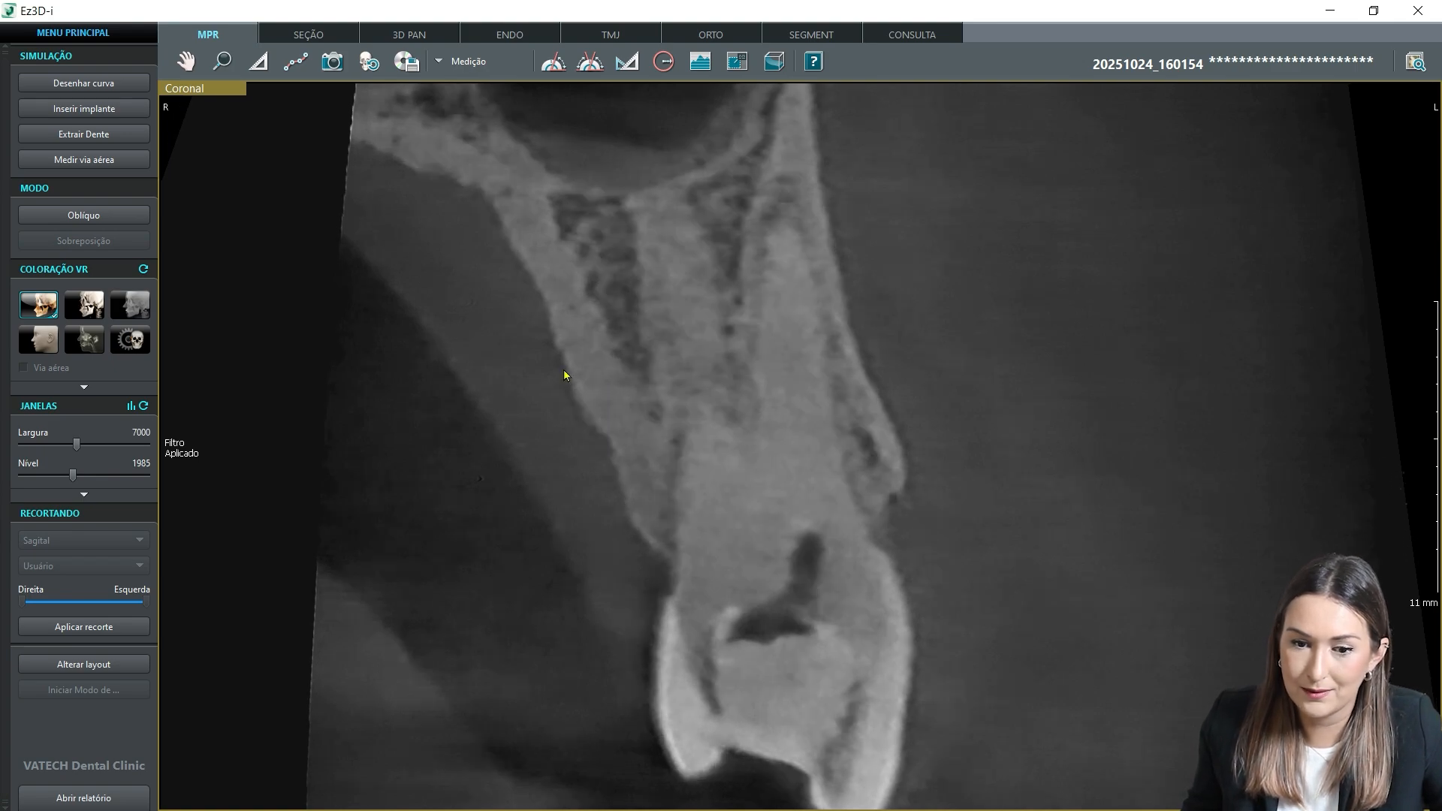
scroll(565, 373, "down", 6)
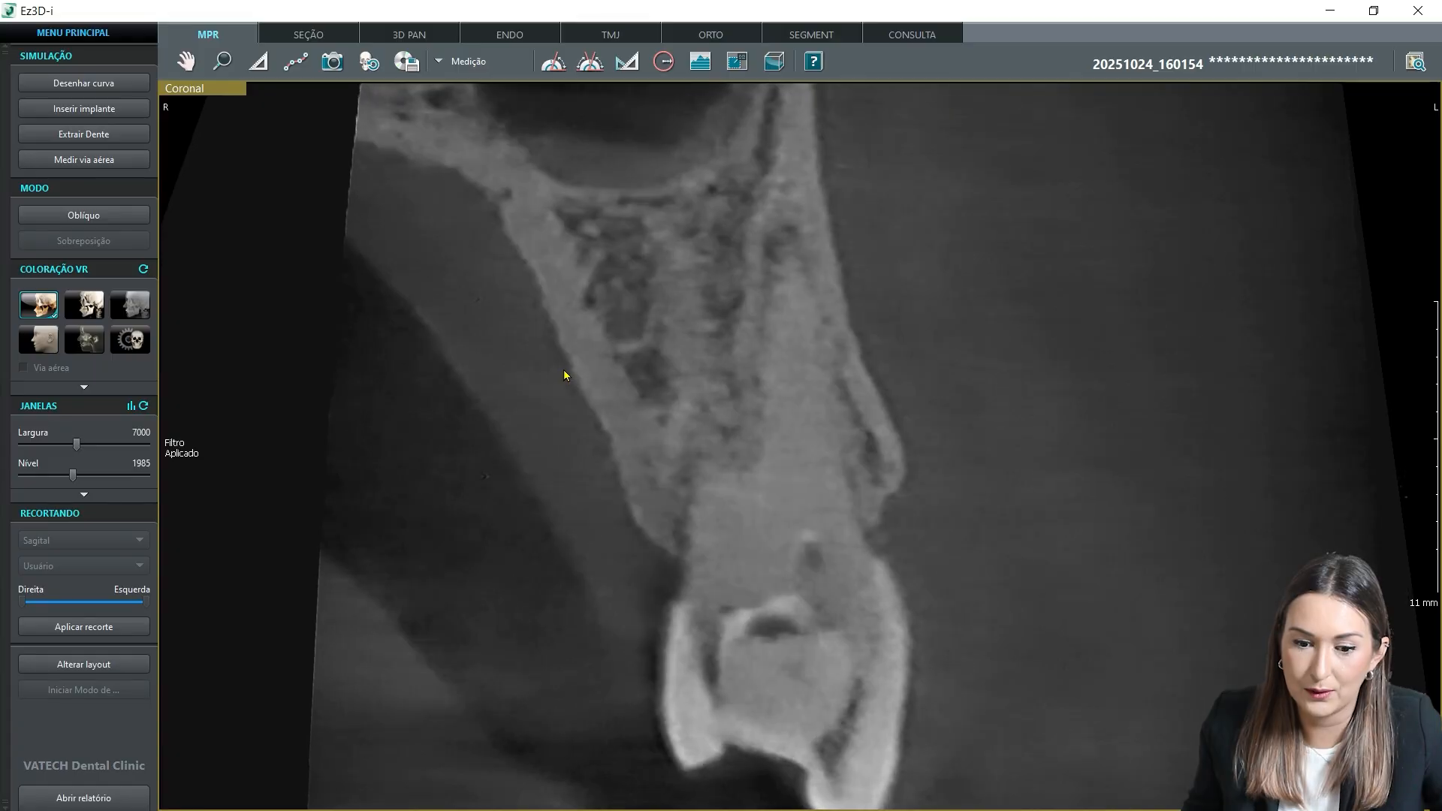
scroll(565, 375, "down", 4)
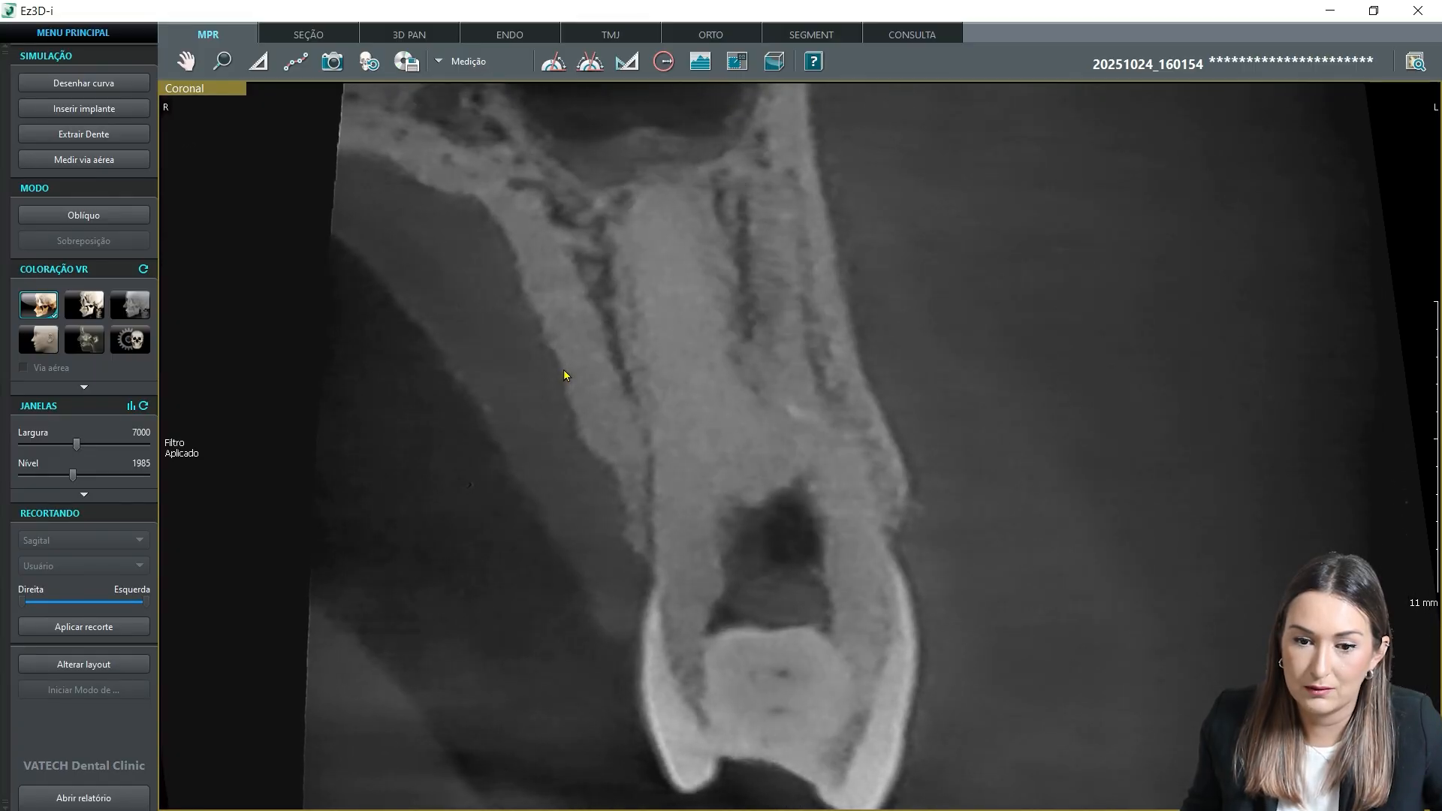
double_click(565, 376)
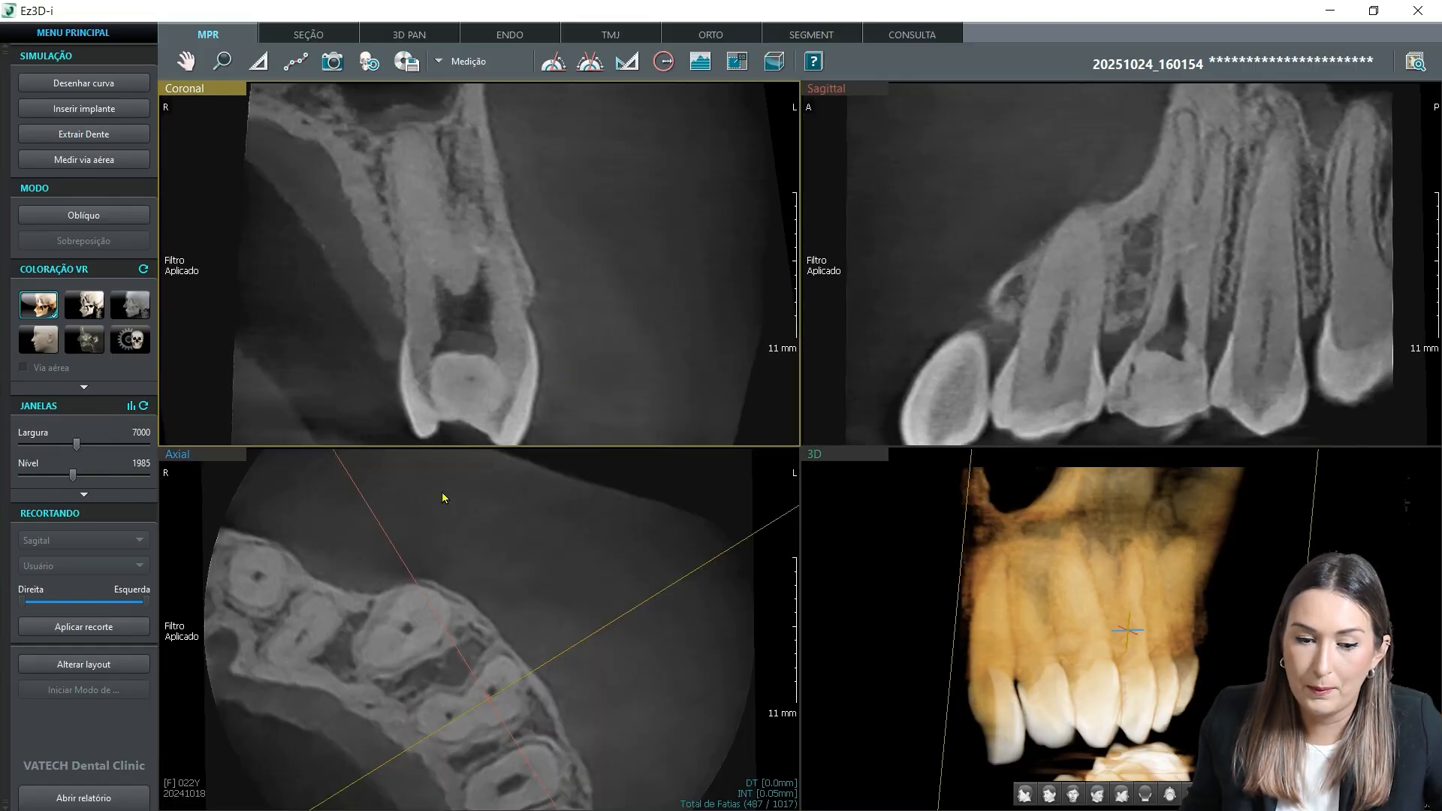
Step: Examine the premolar in enlarged Axial slices without reference lines, following its roots from the cervical level through their separation towards the apices and back
double_click(355, 707)
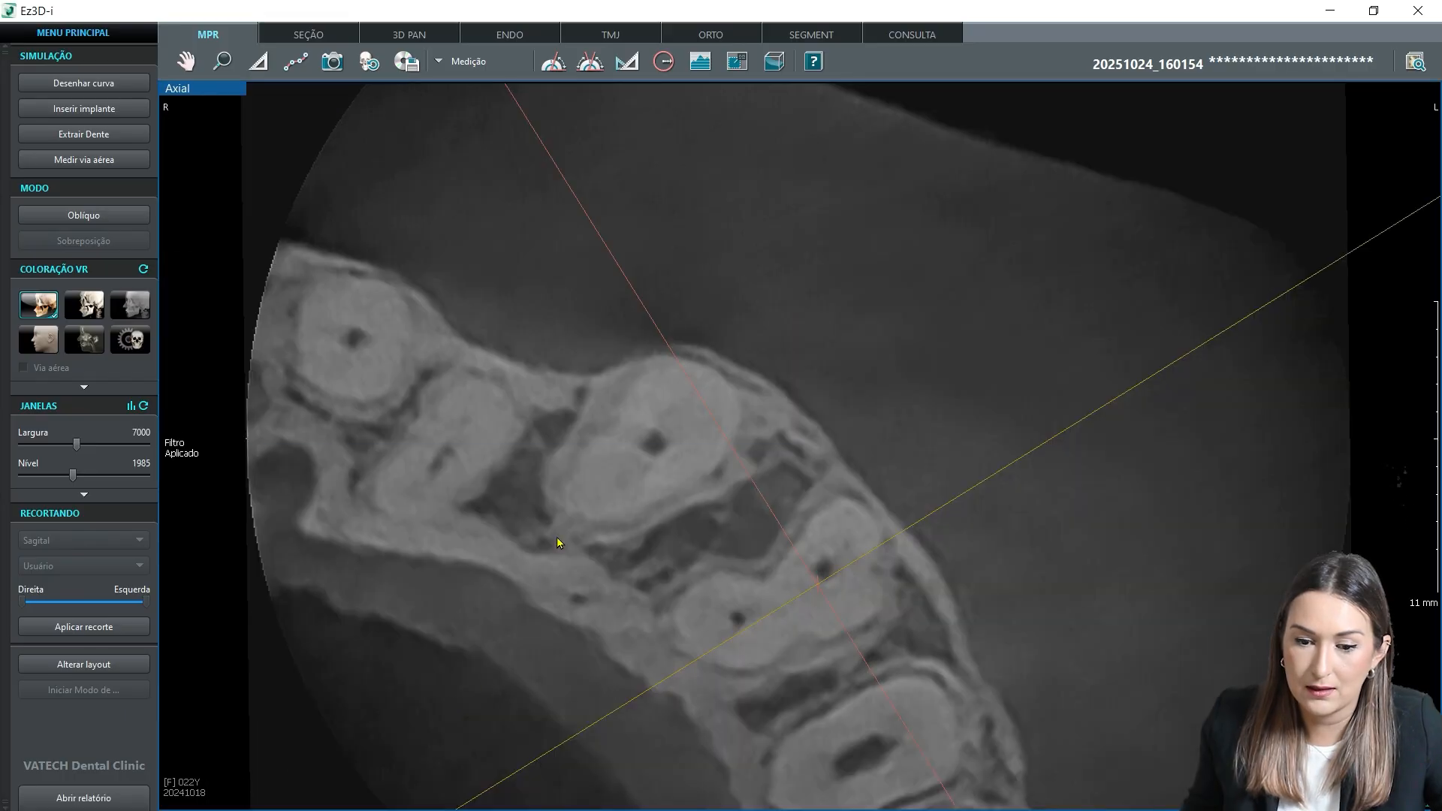
key("space")
scroll(571, 617, "down", 3)
scroll(570, 616, "down", 5)
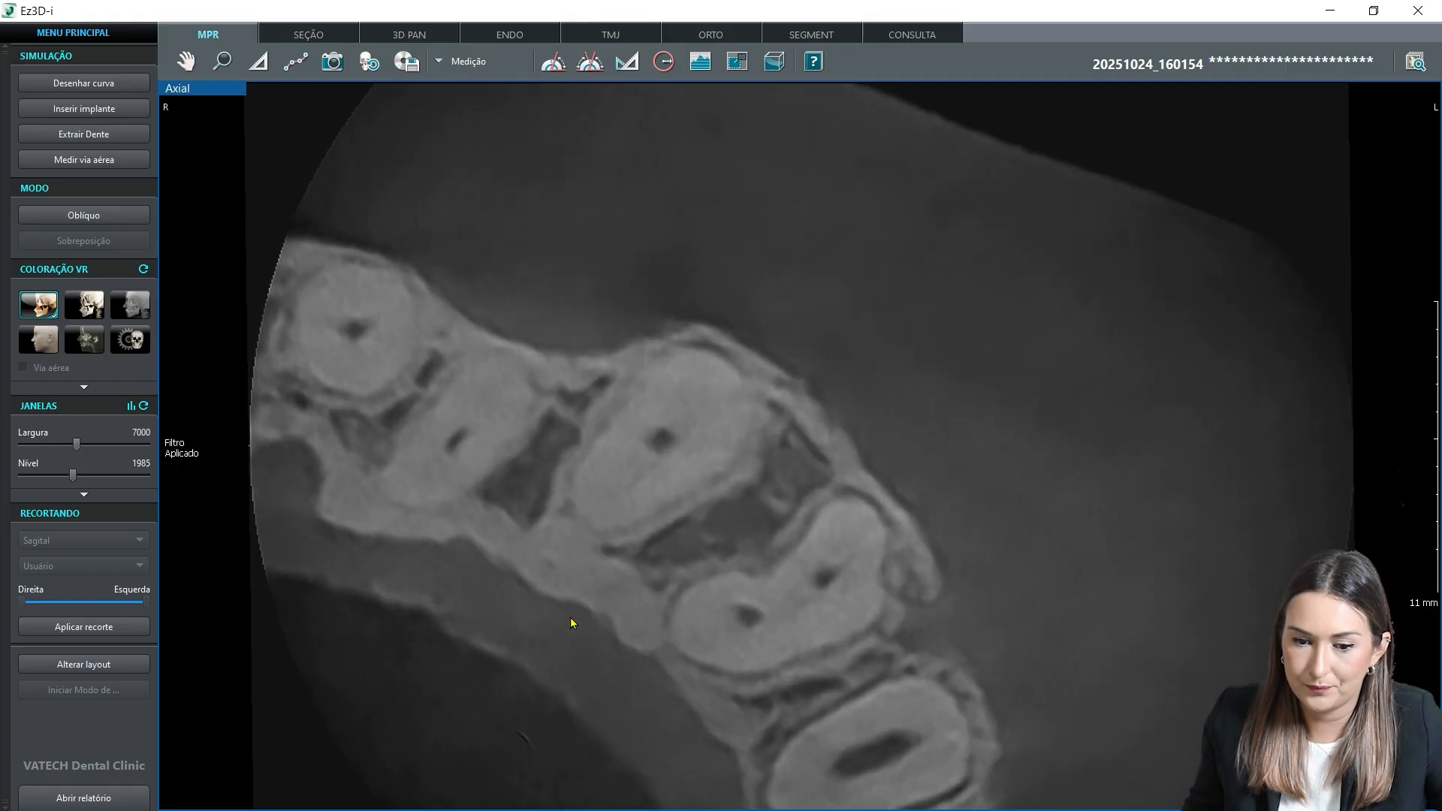
scroll(561, 611, "down", 5)
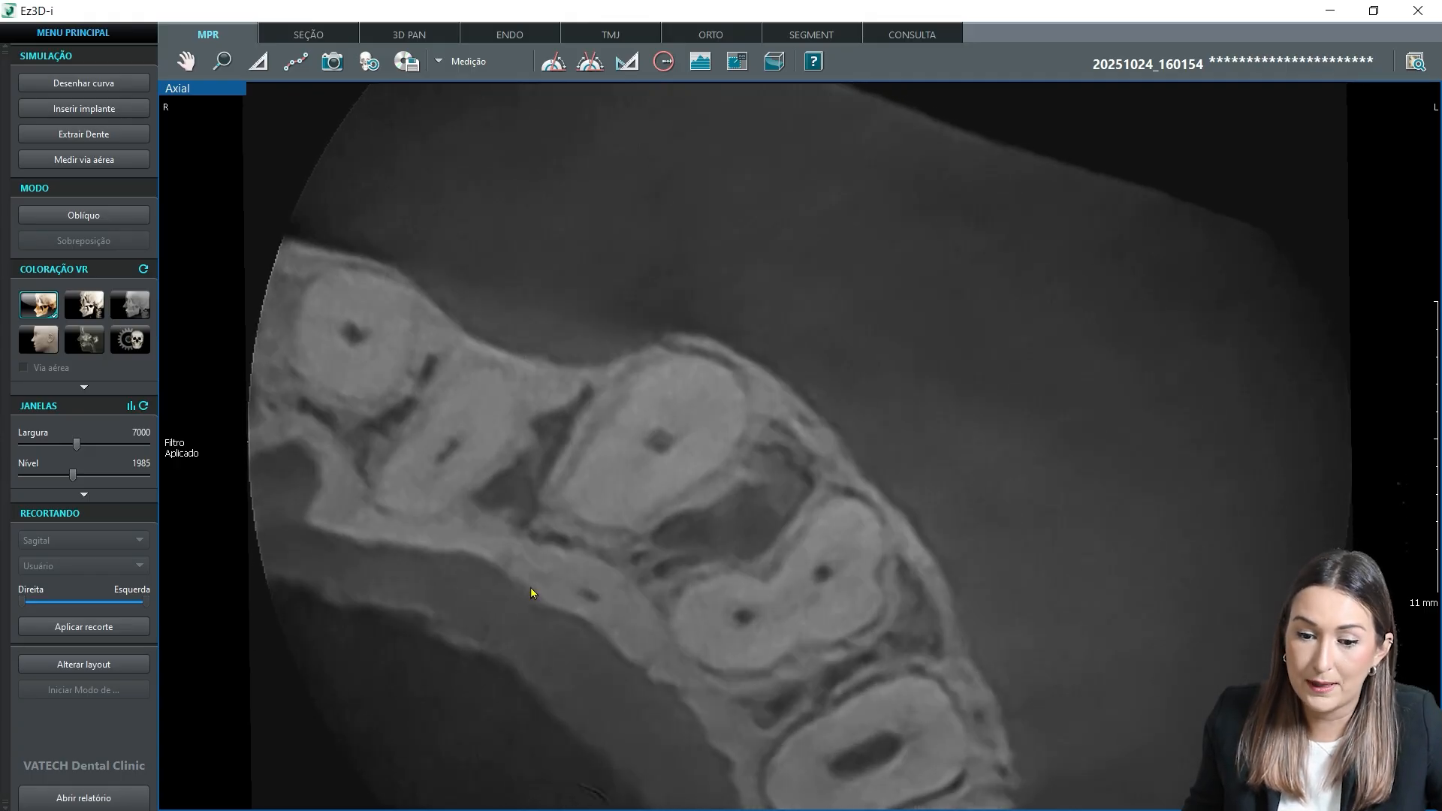
scroll(530, 588, "down", 5)
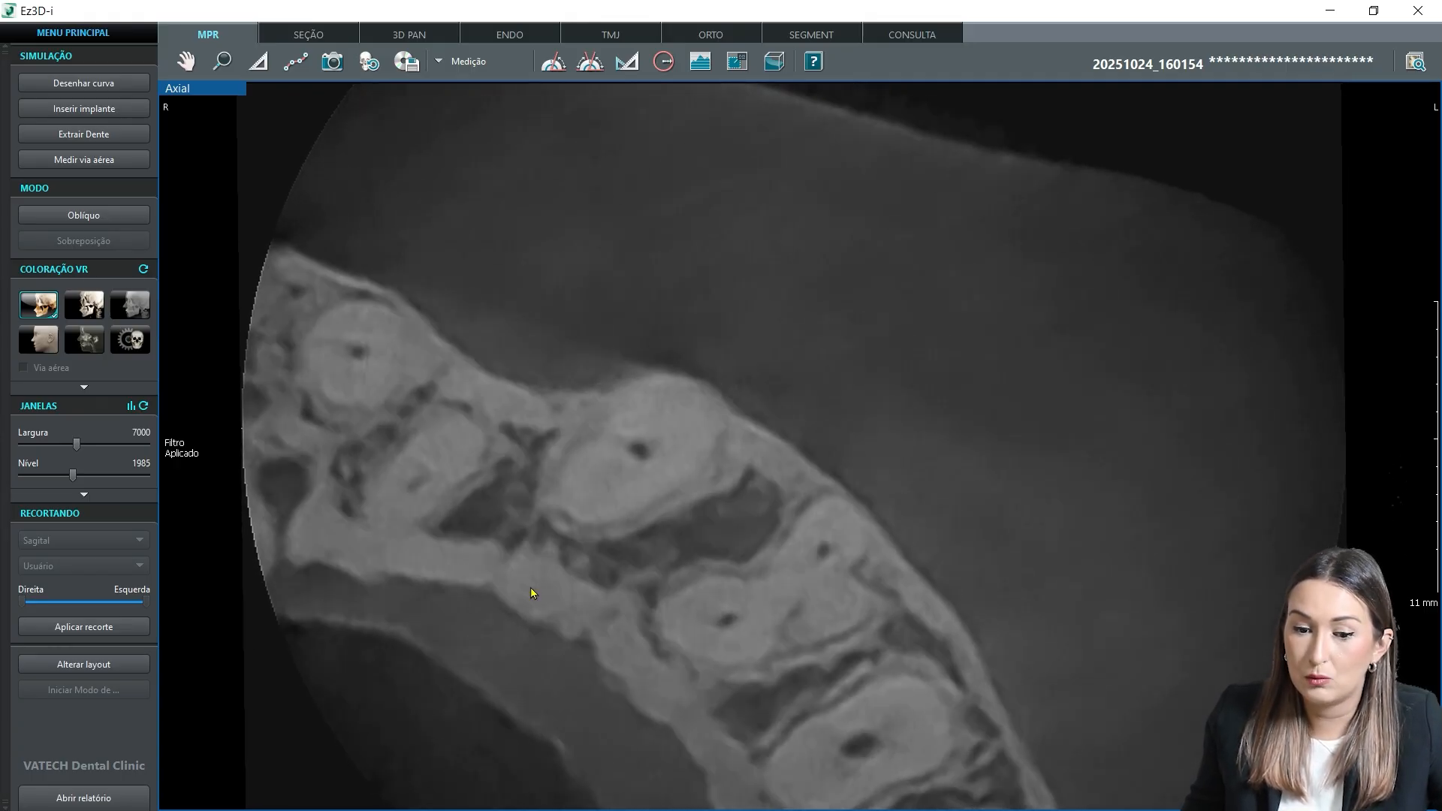
scroll(530, 588, "down", 5)
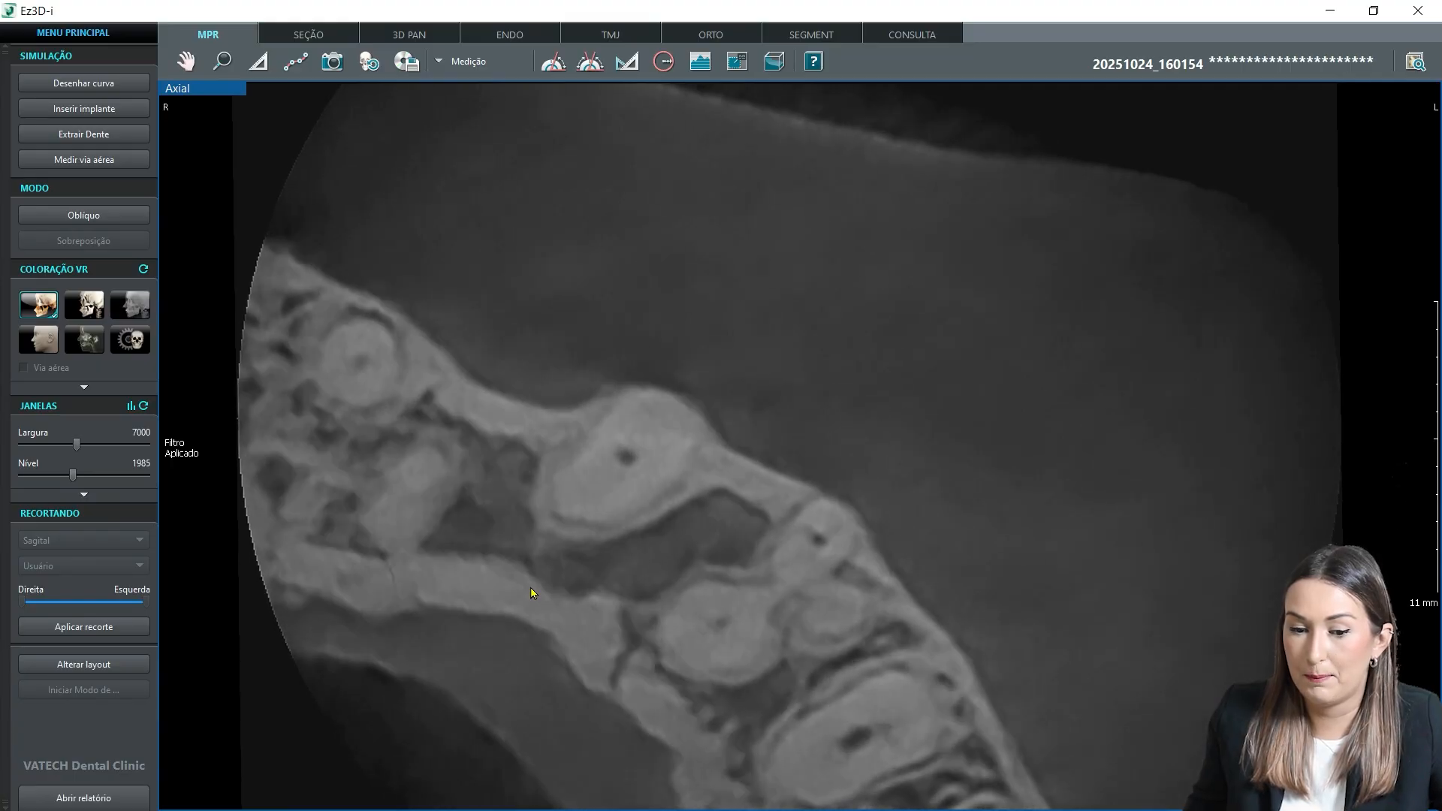
scroll(547, 521, "down", 4)
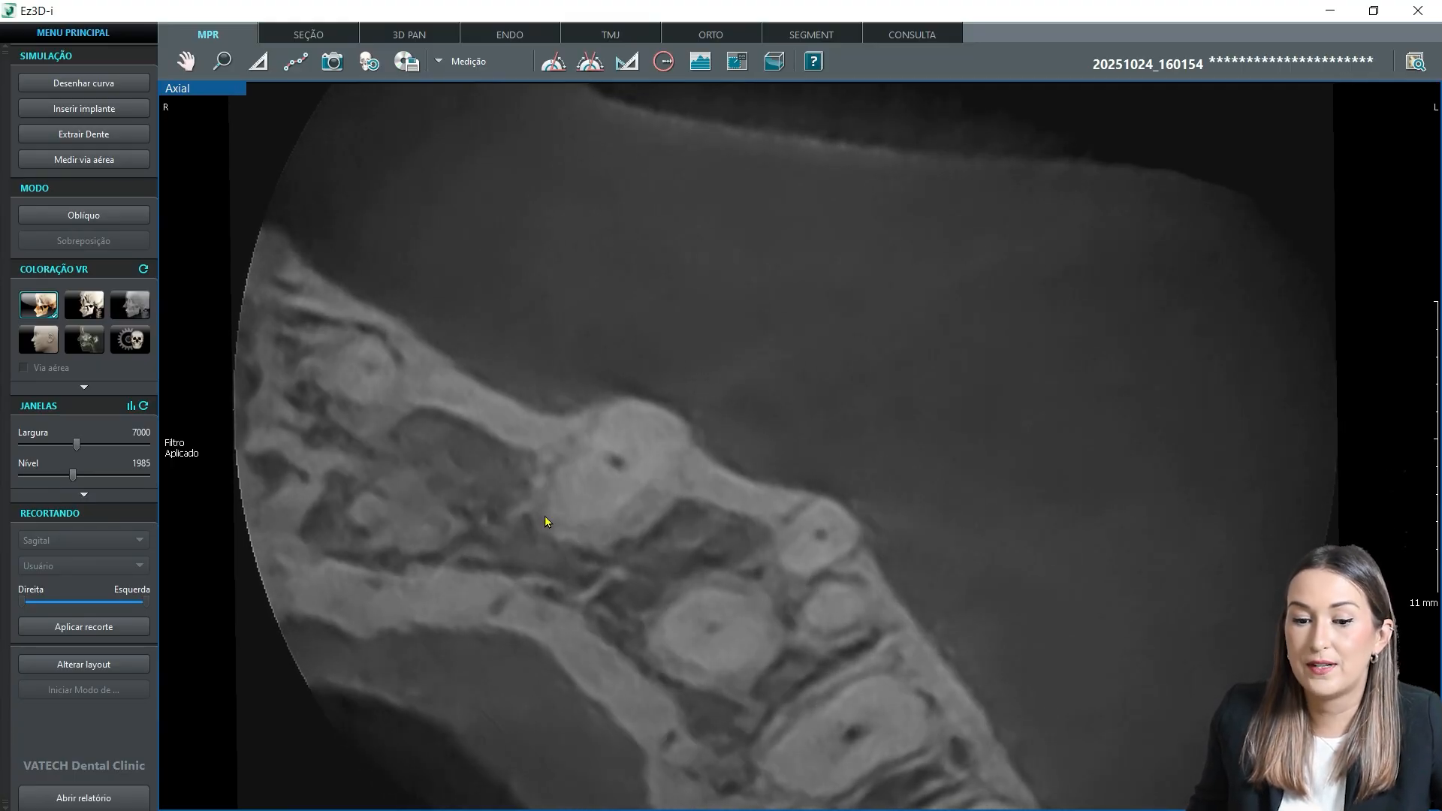
scroll(586, 508, "down", 6)
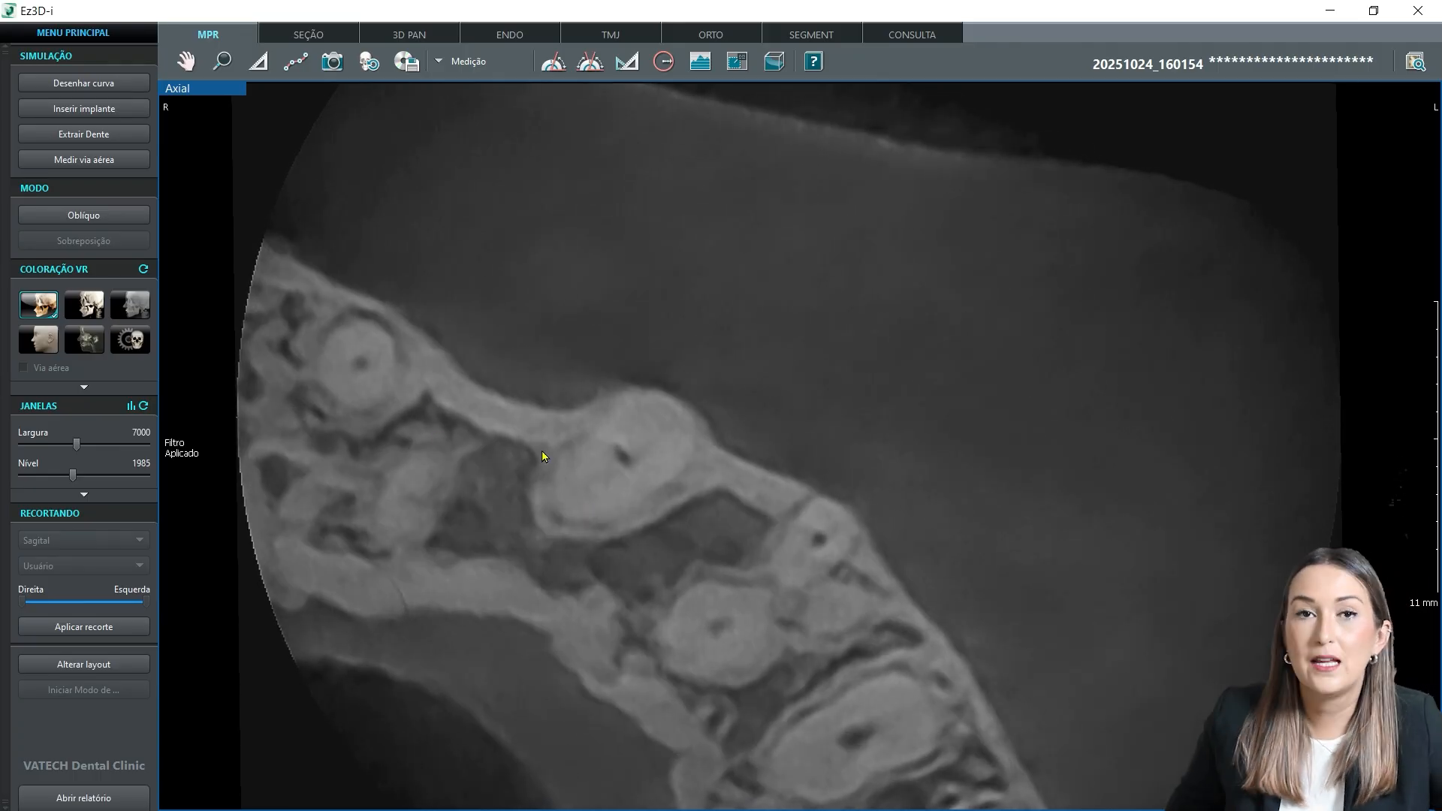
scroll(634, 644, "down", 4)
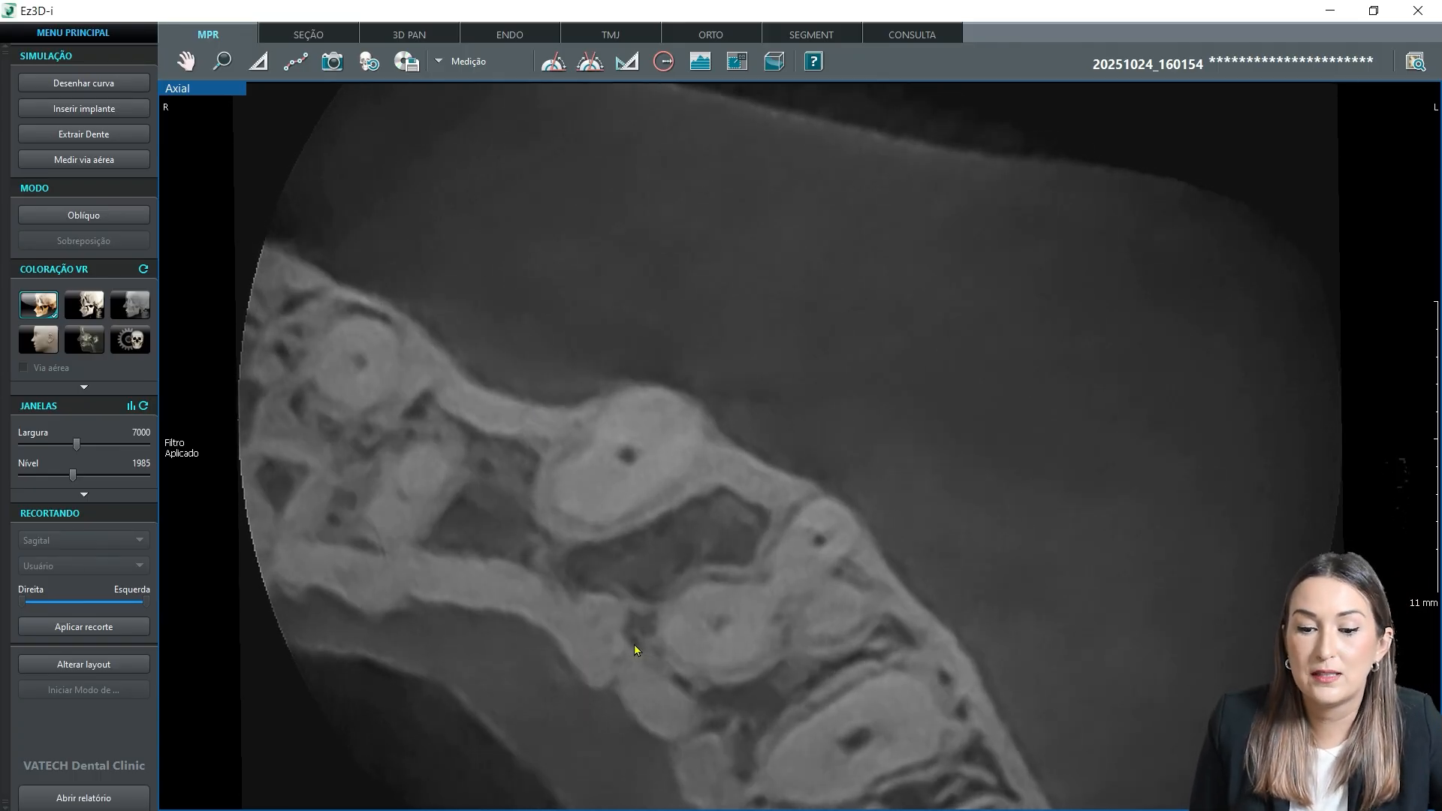
scroll(634, 643, "down", 3)
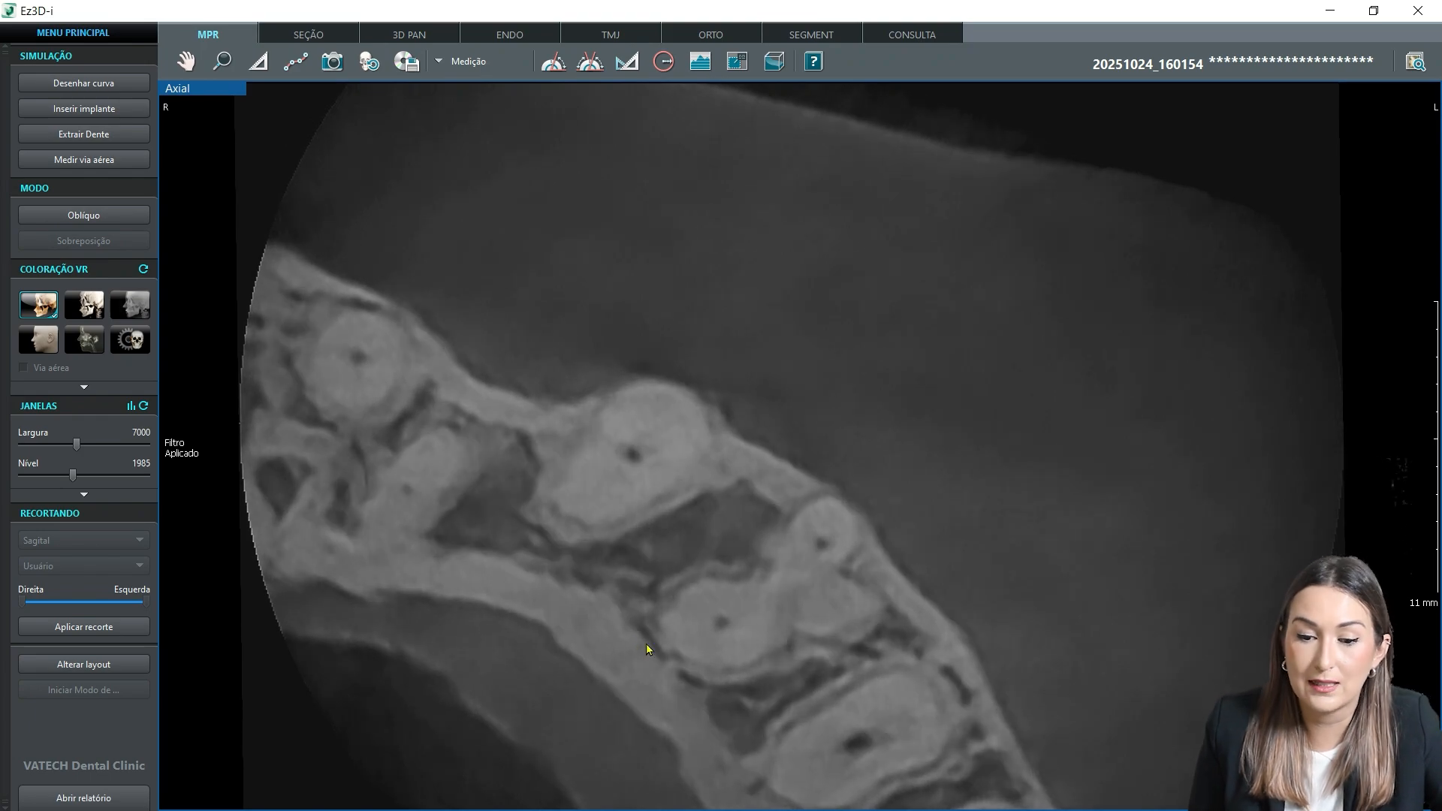
scroll(665, 601, "down", 6)
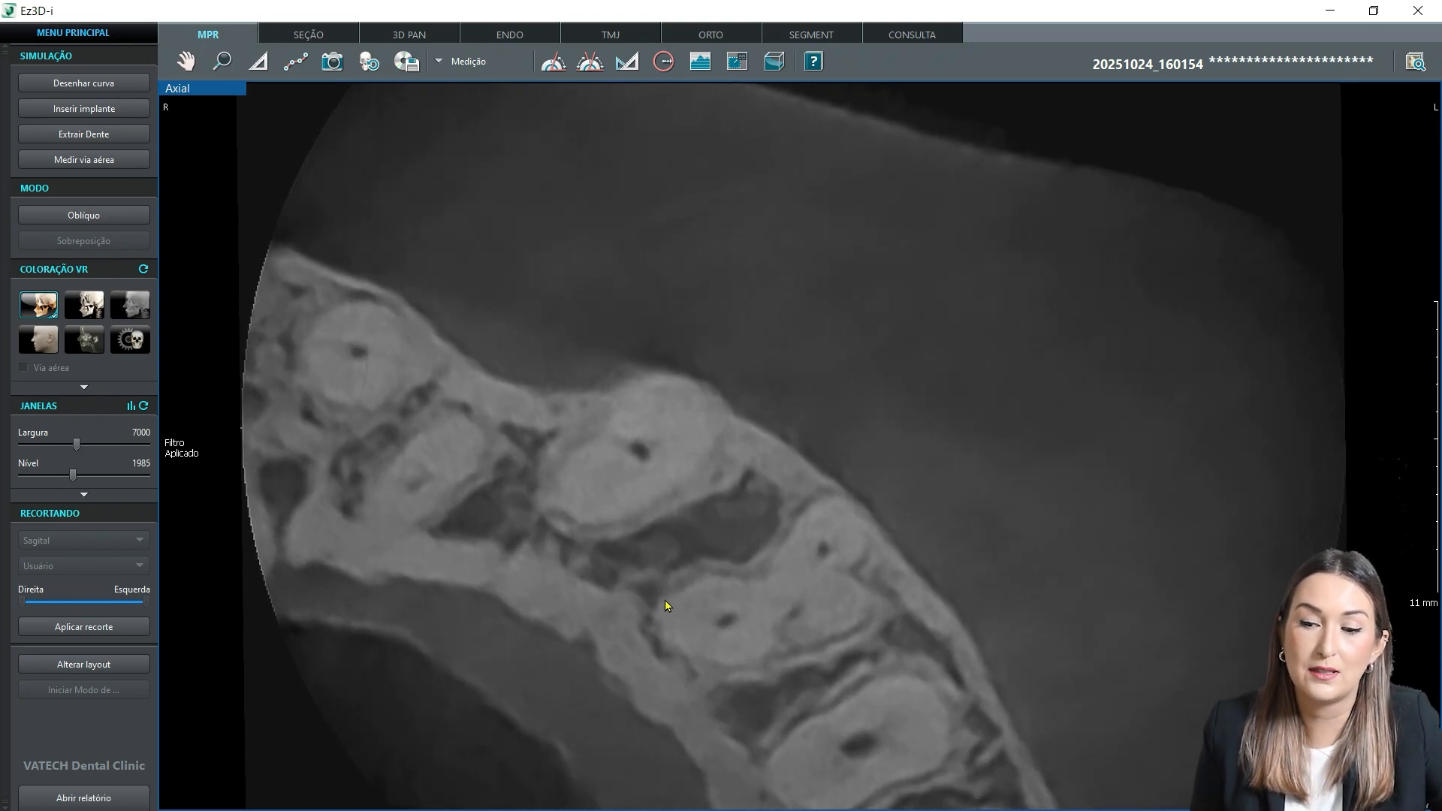
double_click(630, 443)
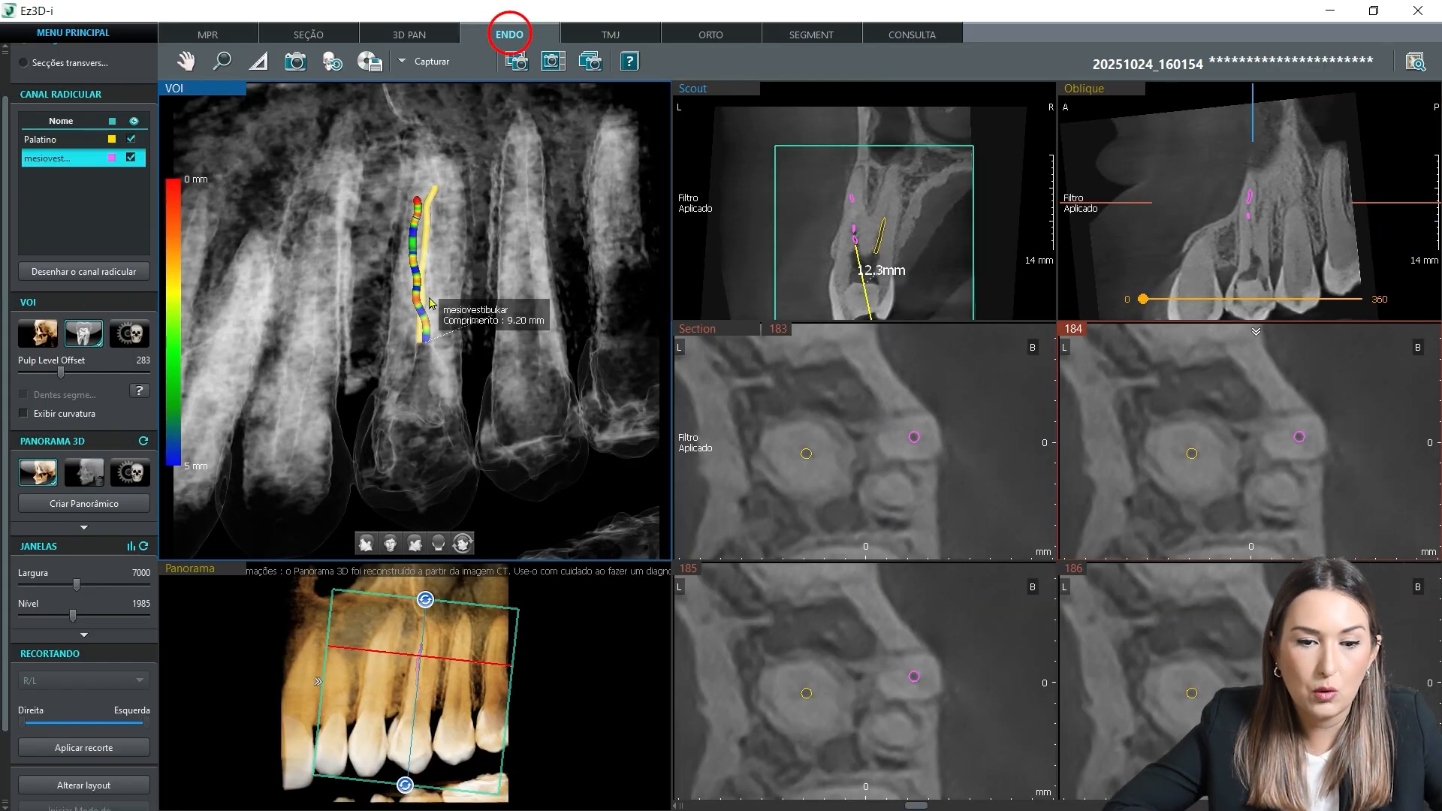
Step: In Endo, toggle the Palatino canal's visibility off and on, and review the mesiobuccal canal's name, diameter and colour properties
left_click(131, 141)
left_click(131, 141)
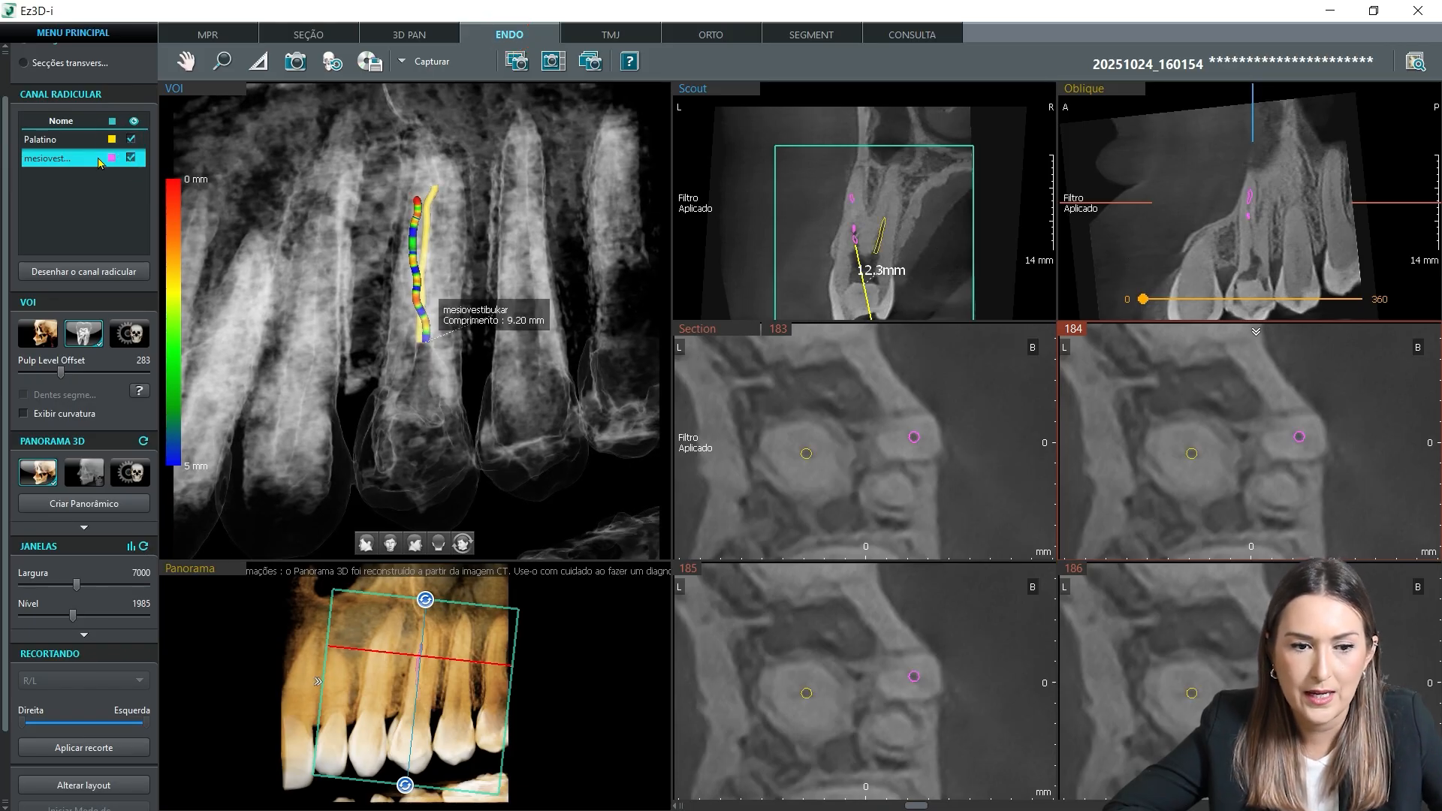
right_click(72, 163)
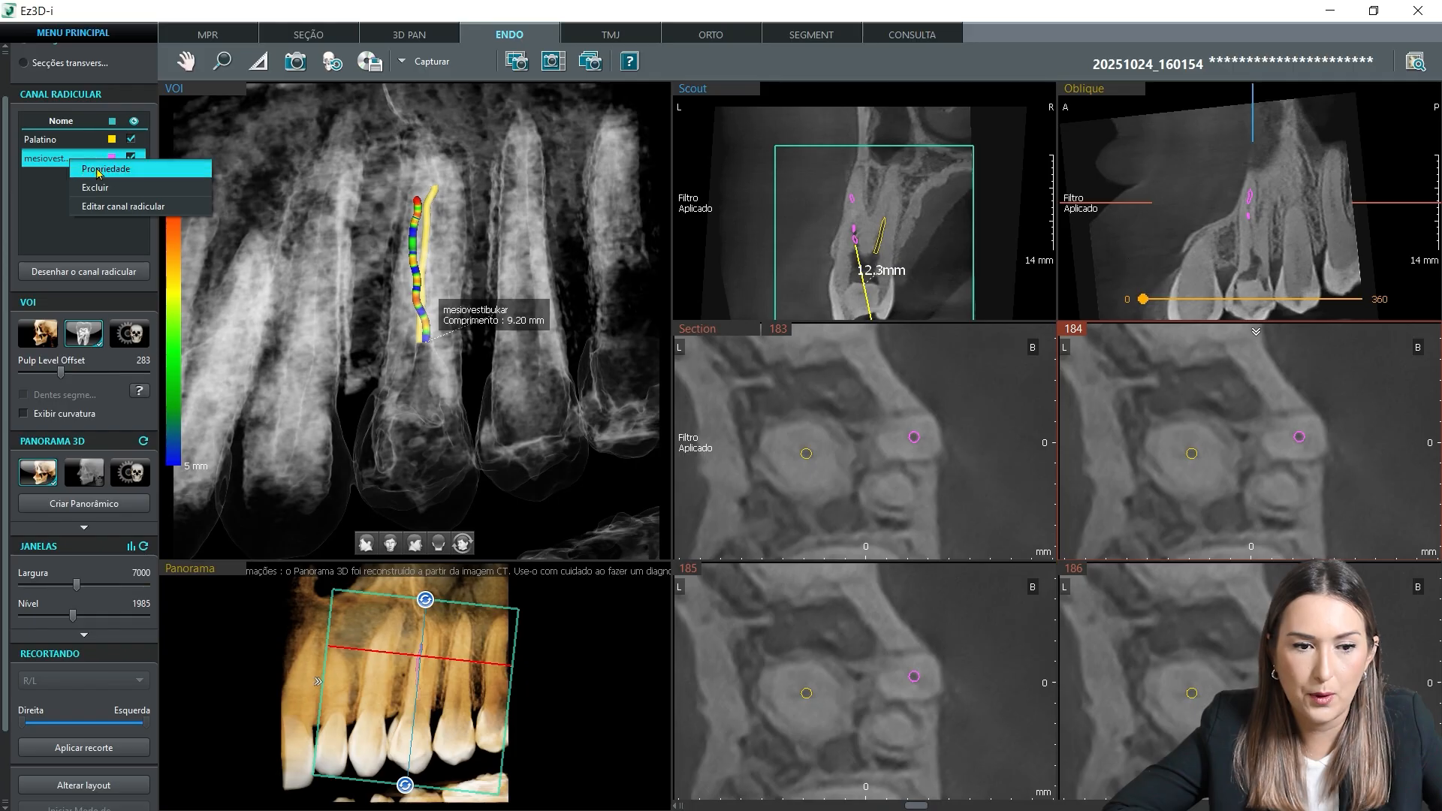
left_click(124, 174)
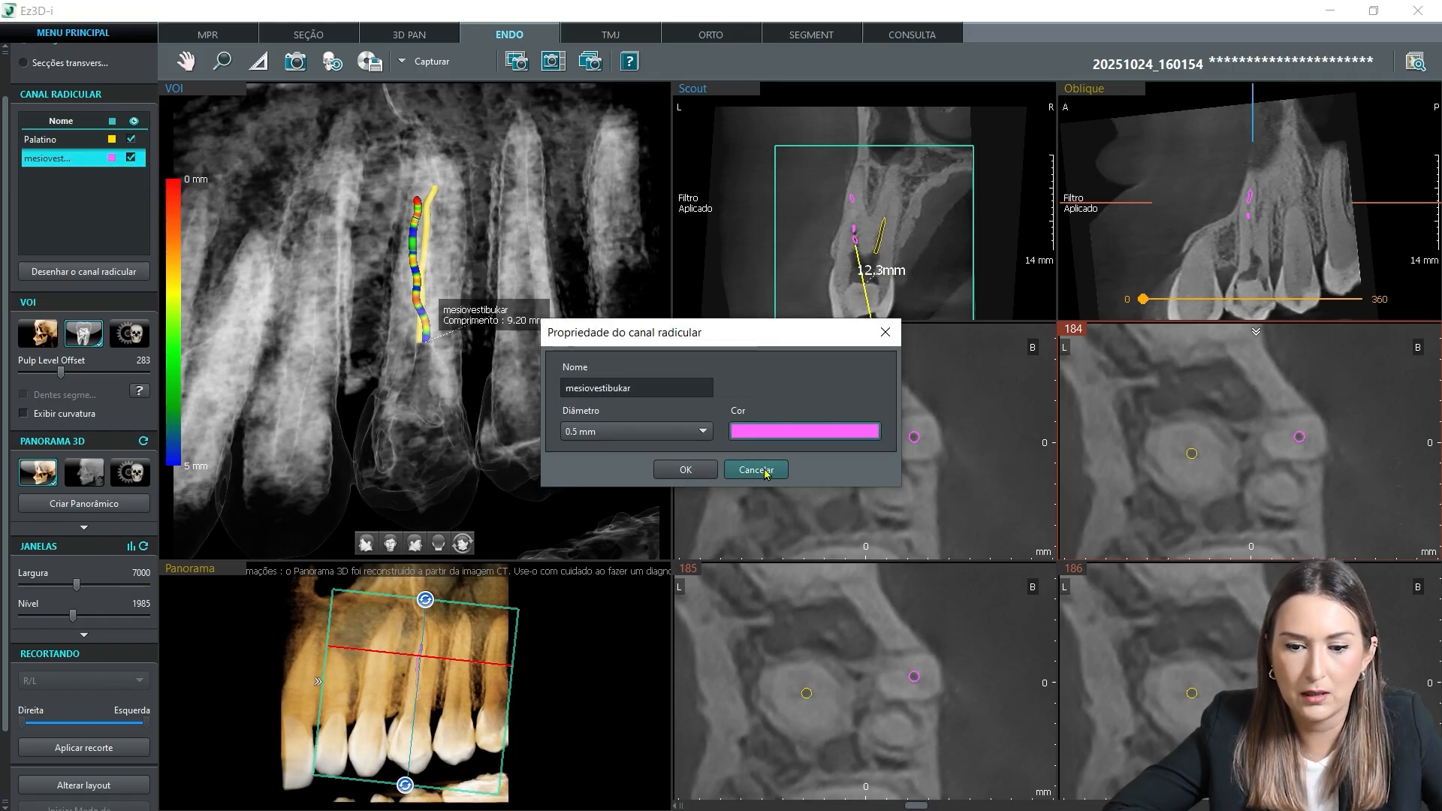
left_click(685, 470)
Step: Put the mesiobuccal root canal into edit mode and fine-tune its control point over the canal on Section slice 197
right_click(59, 158)
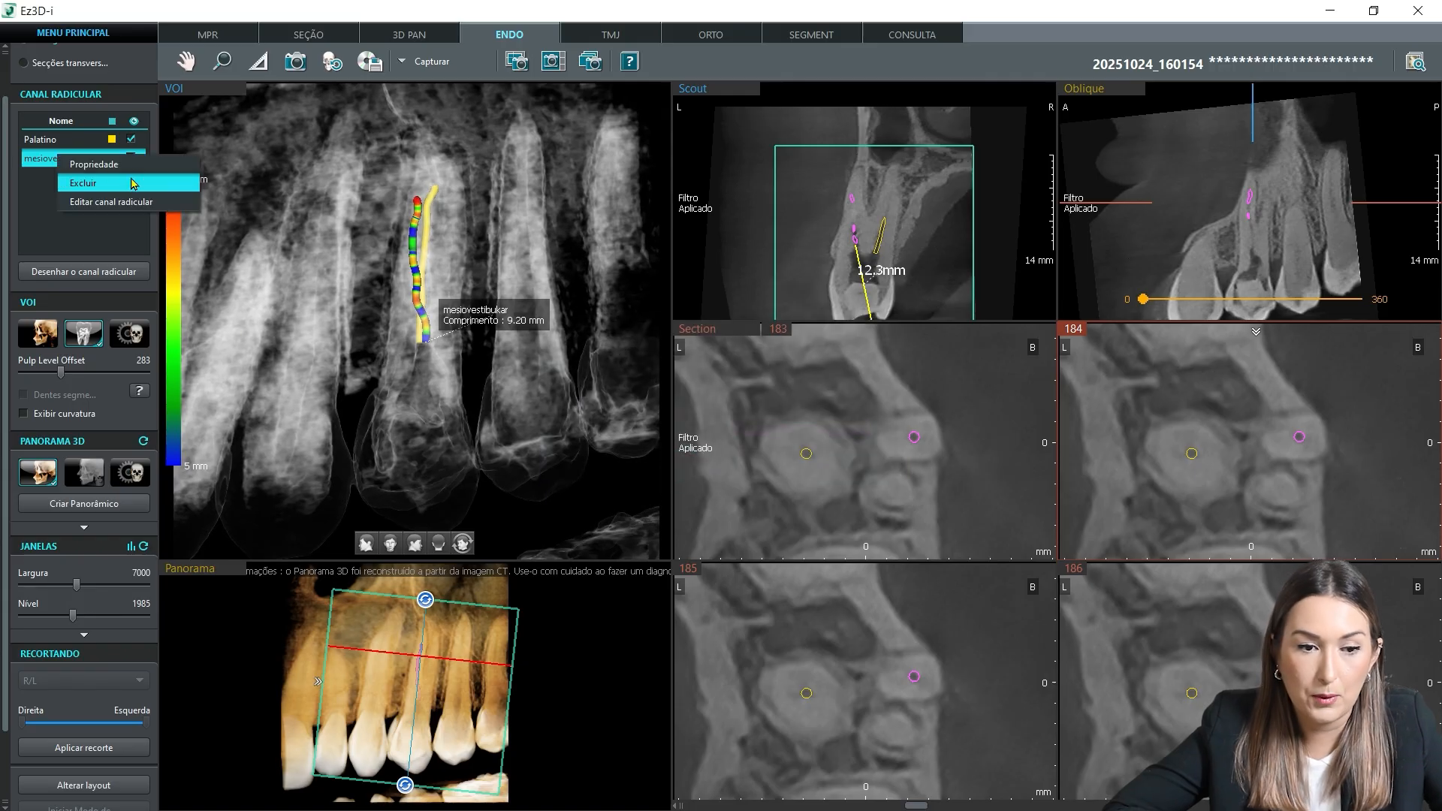
left_click(109, 202)
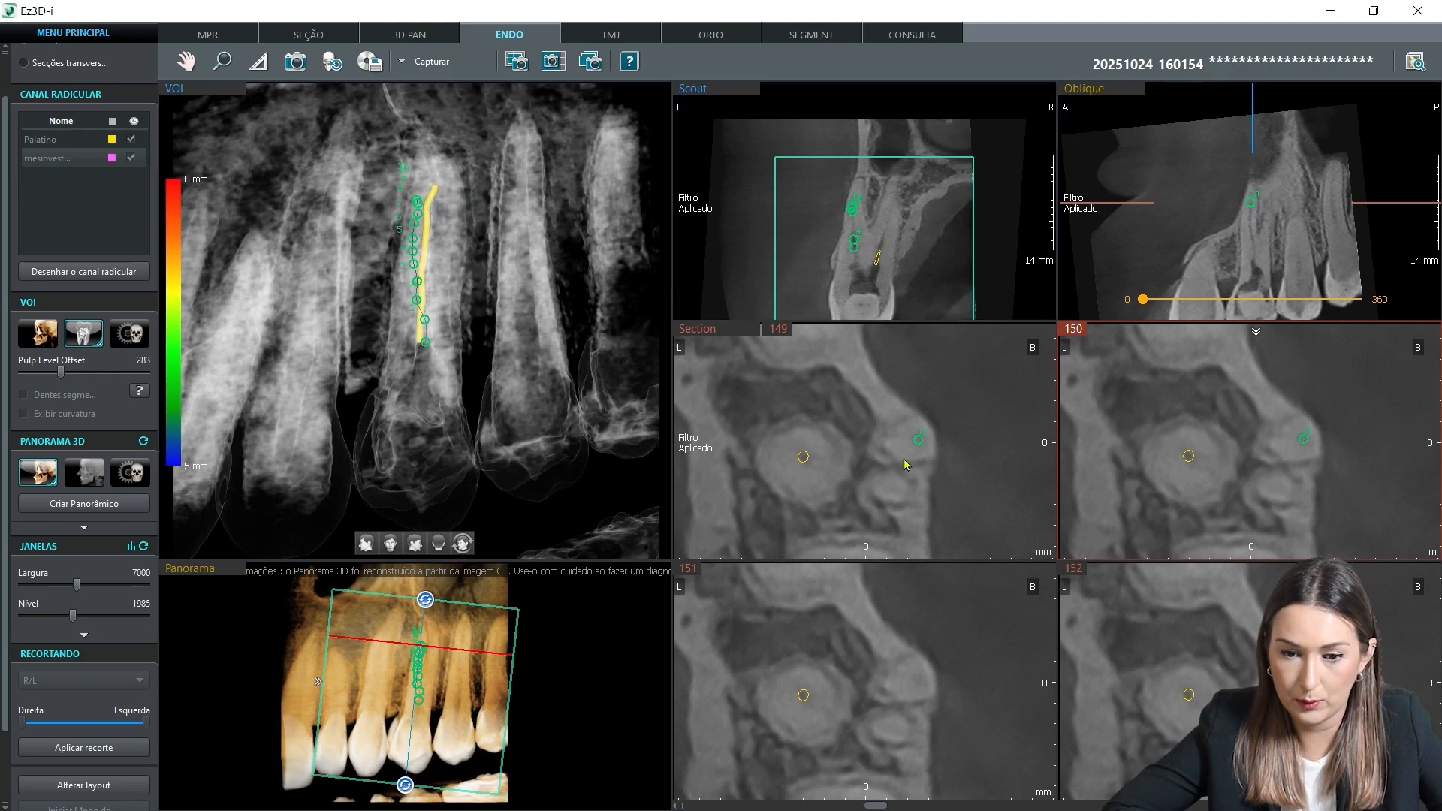
scroll(909, 434, "down", 4)
scroll(909, 433, "down", 20)
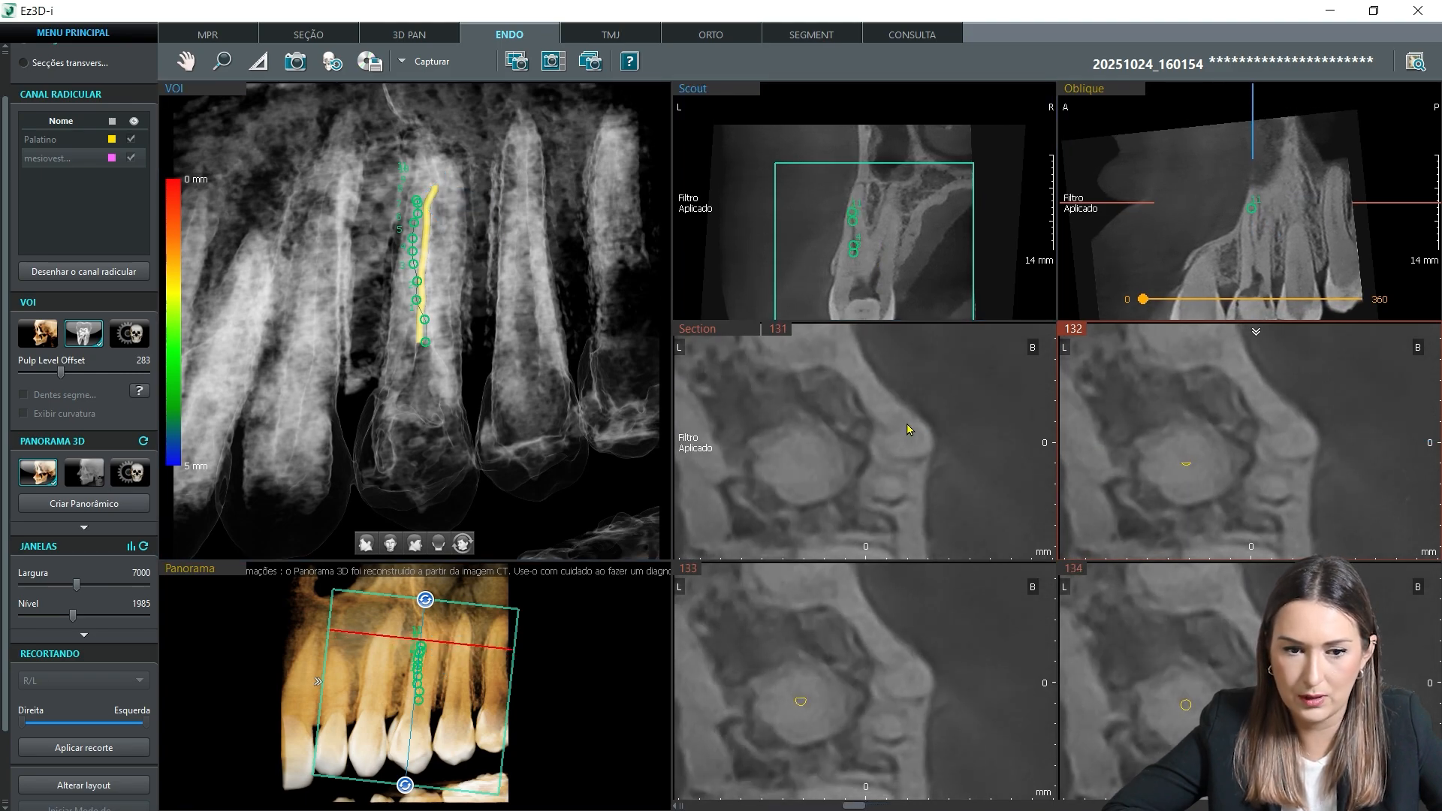
scroll(909, 430, "up", 15)
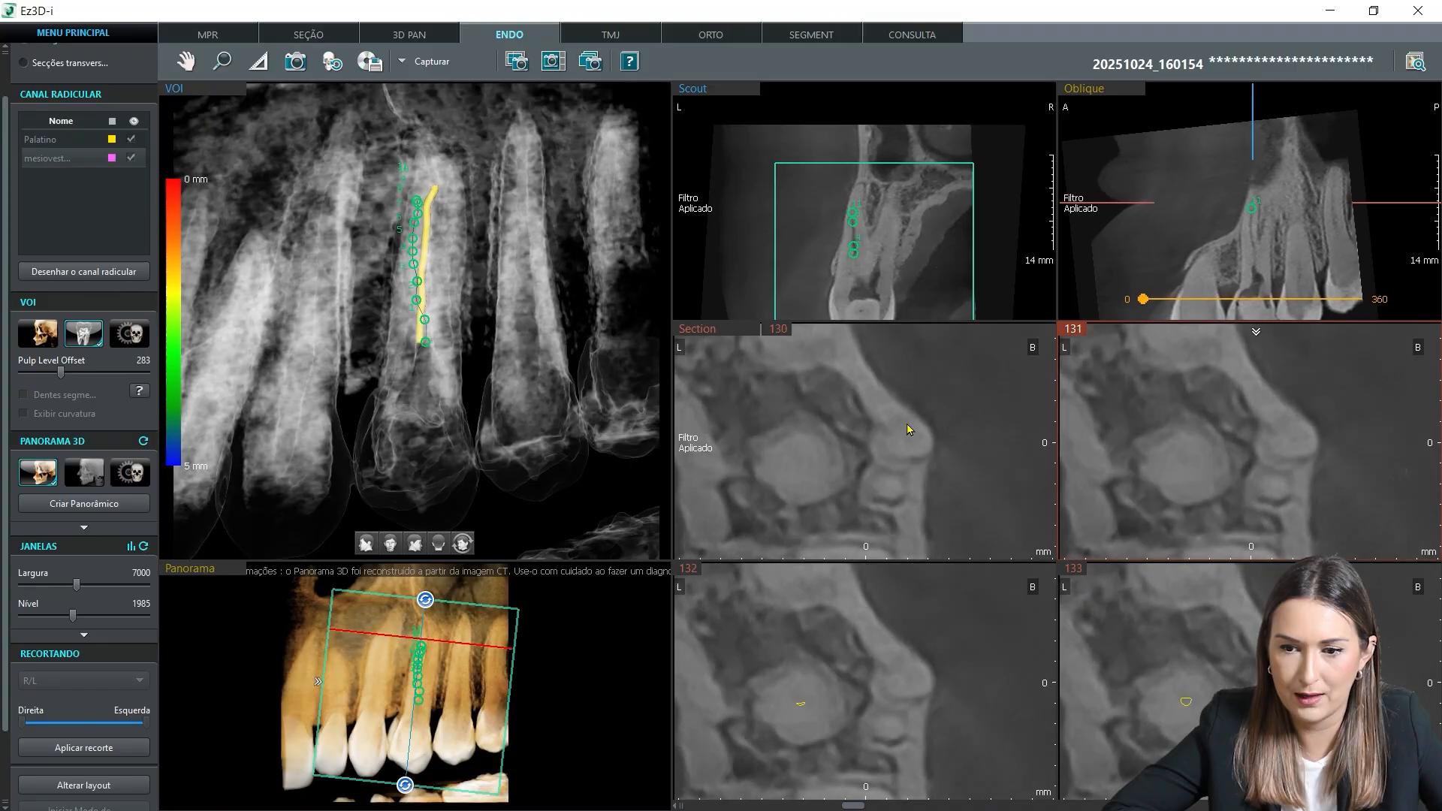
scroll(909, 430, "up", 20)
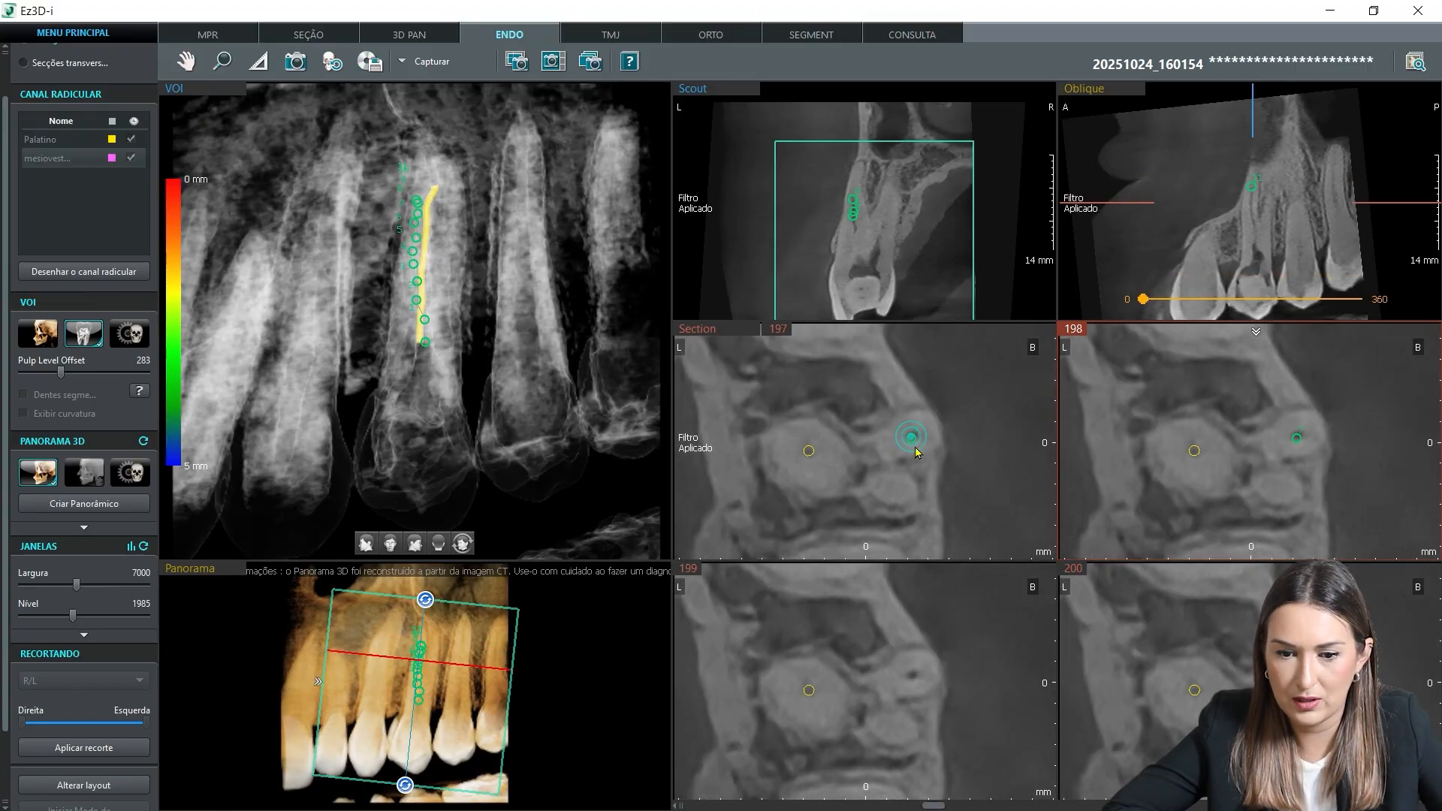
left_click_drag(912, 435, 914, 440)
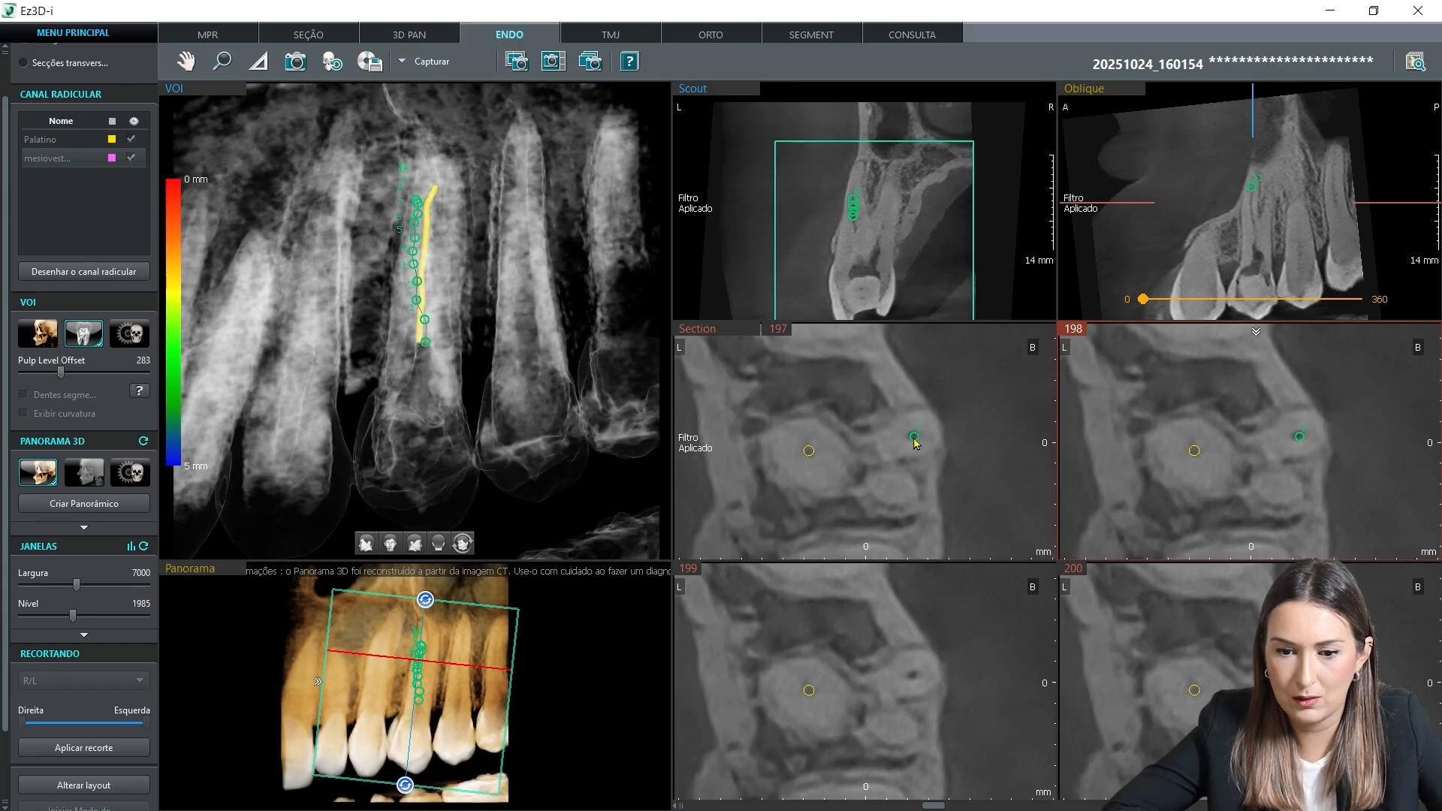
left_click_drag(913, 439, 912, 440)
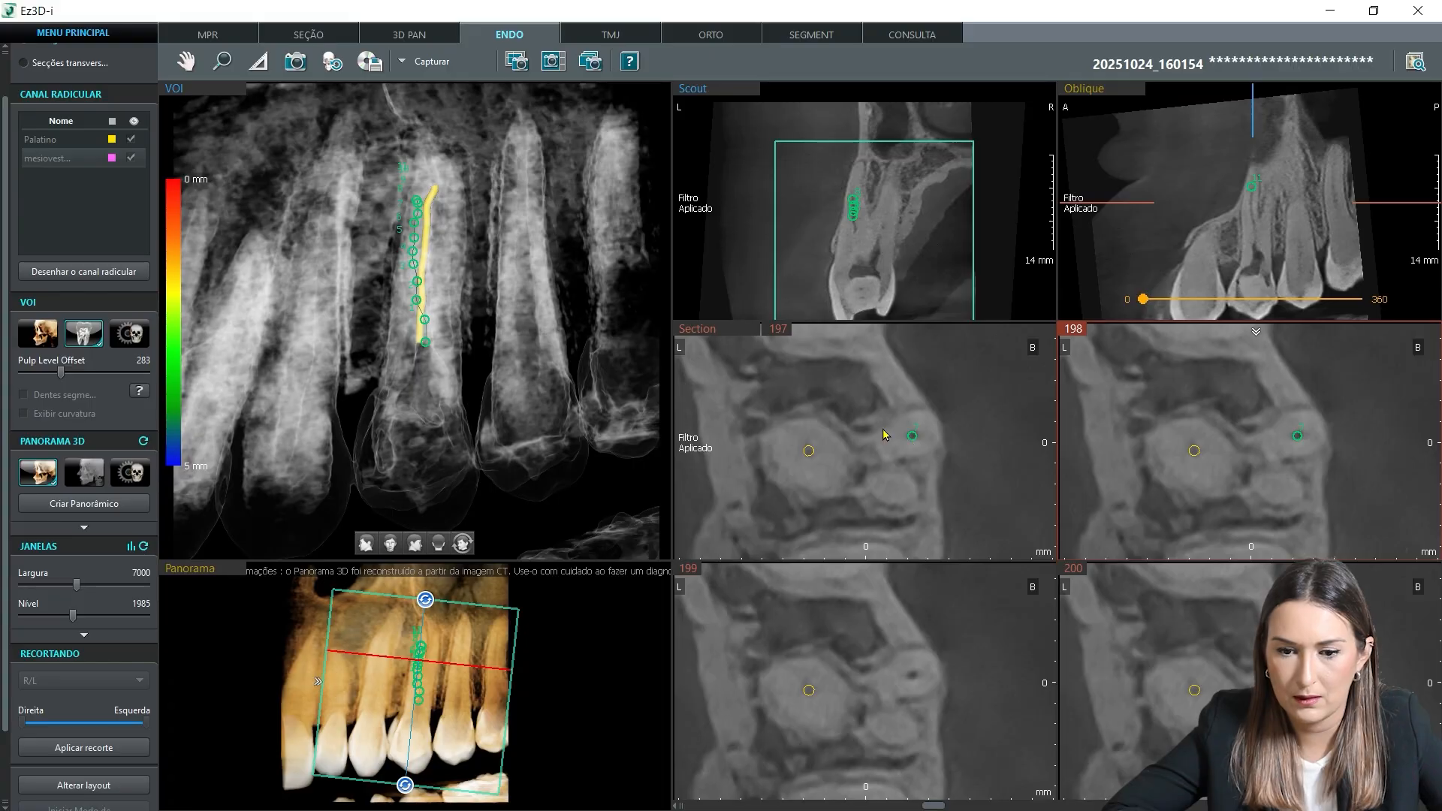
Step: In the enlarged Scout view, delete two surplus control points from the closely spaced points of the mesiobuccal canal tracing
double_click(684, 217)
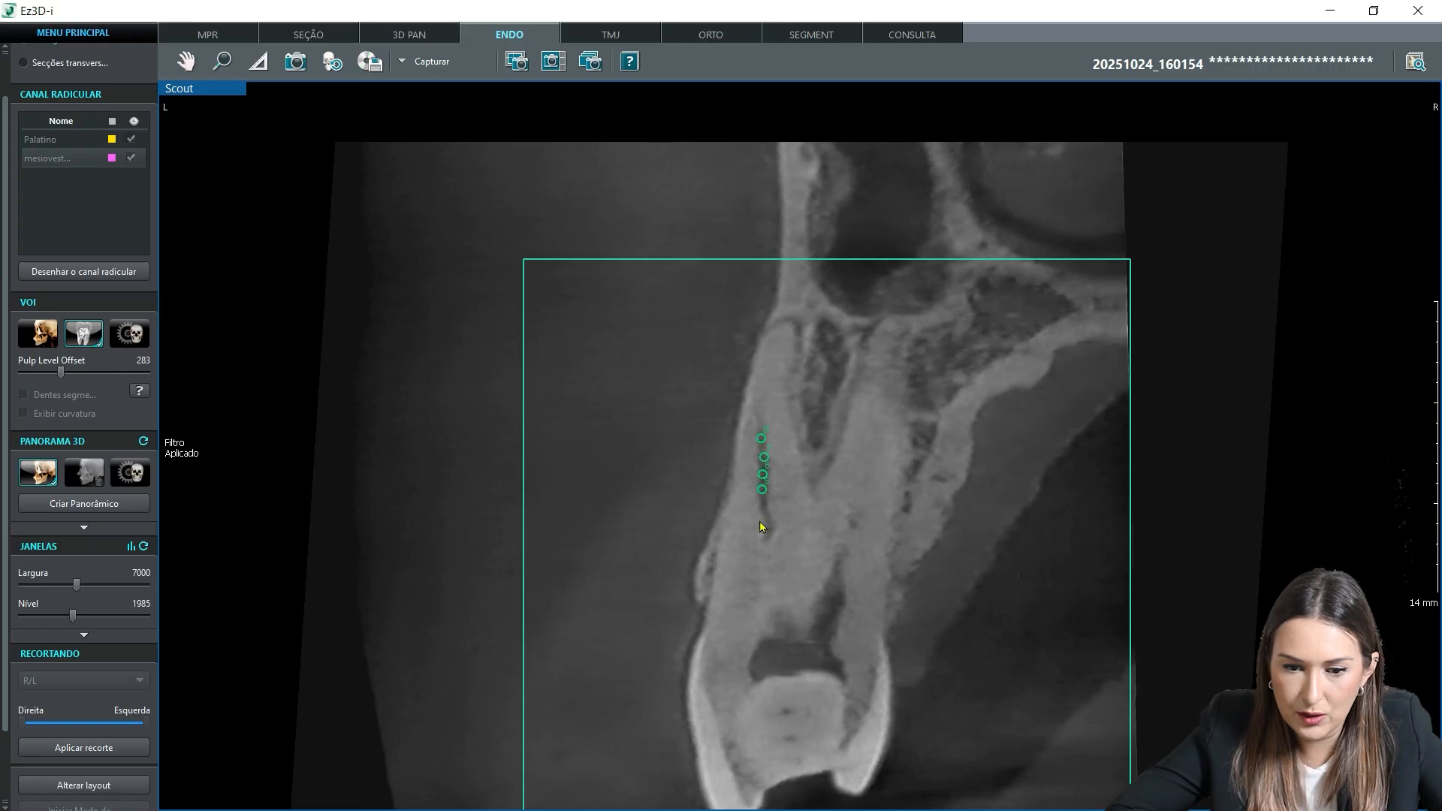
right_click(764, 483)
left_click(804, 488)
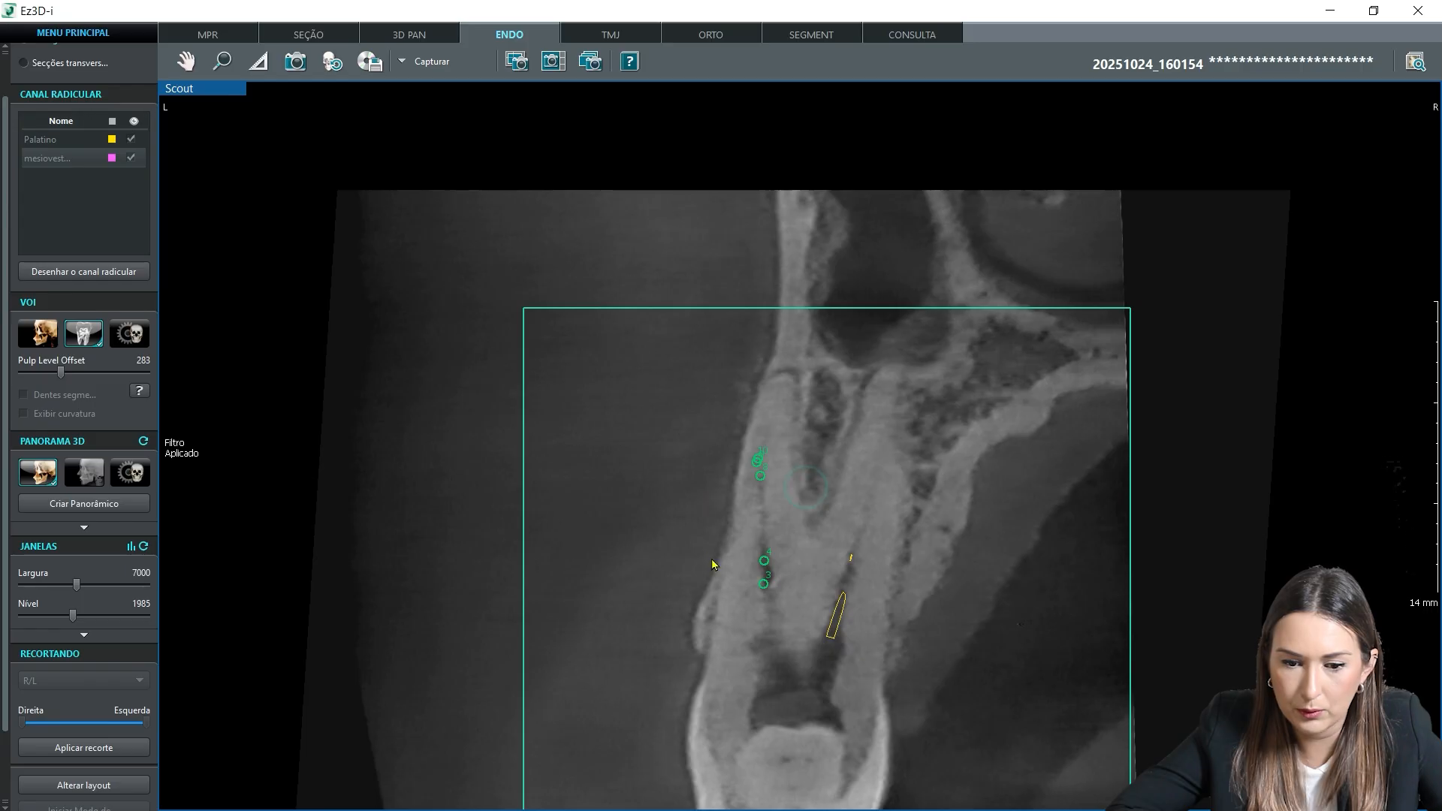
scroll(715, 567, "down", 3)
scroll(714, 567, "up", 5)
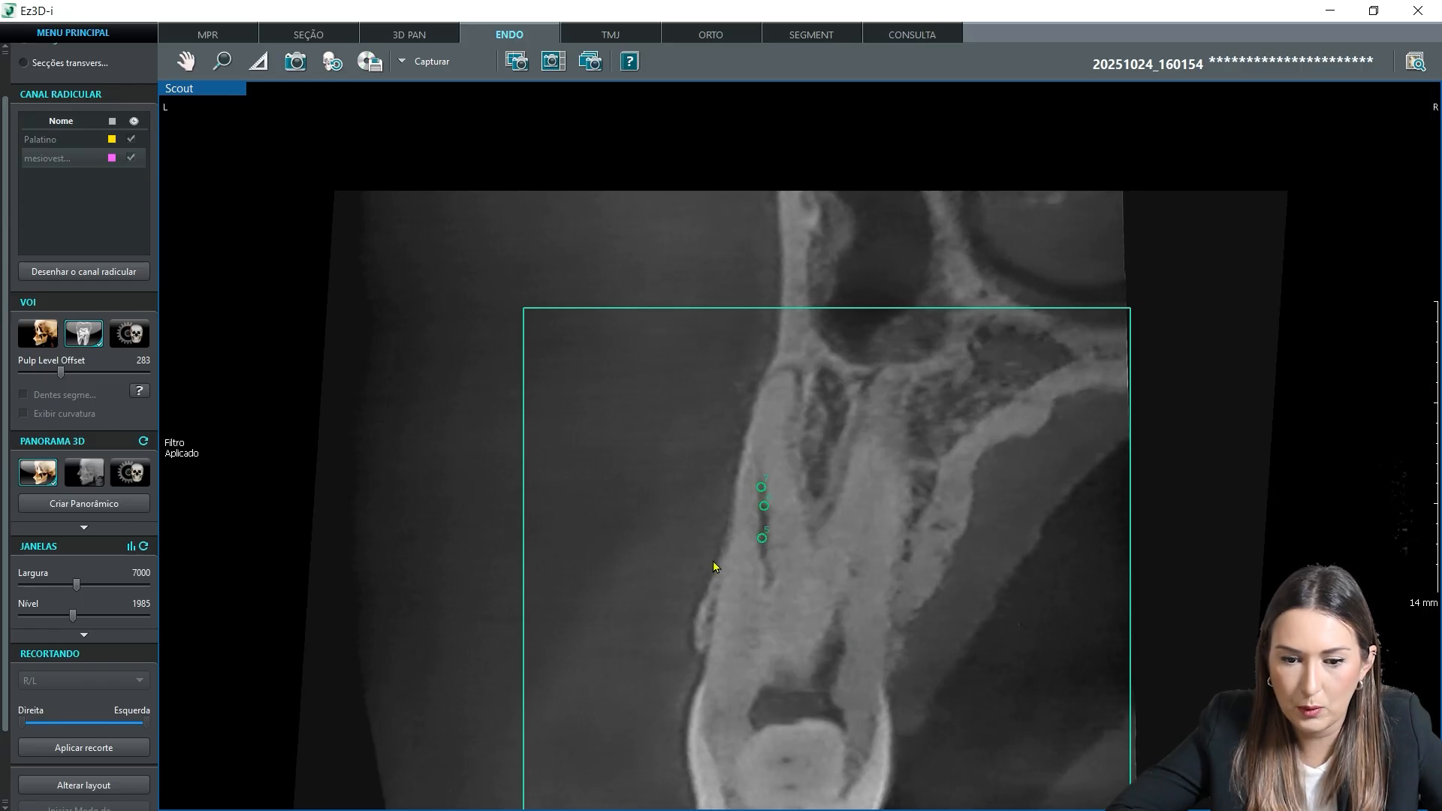
scroll(729, 539, "down", 3)
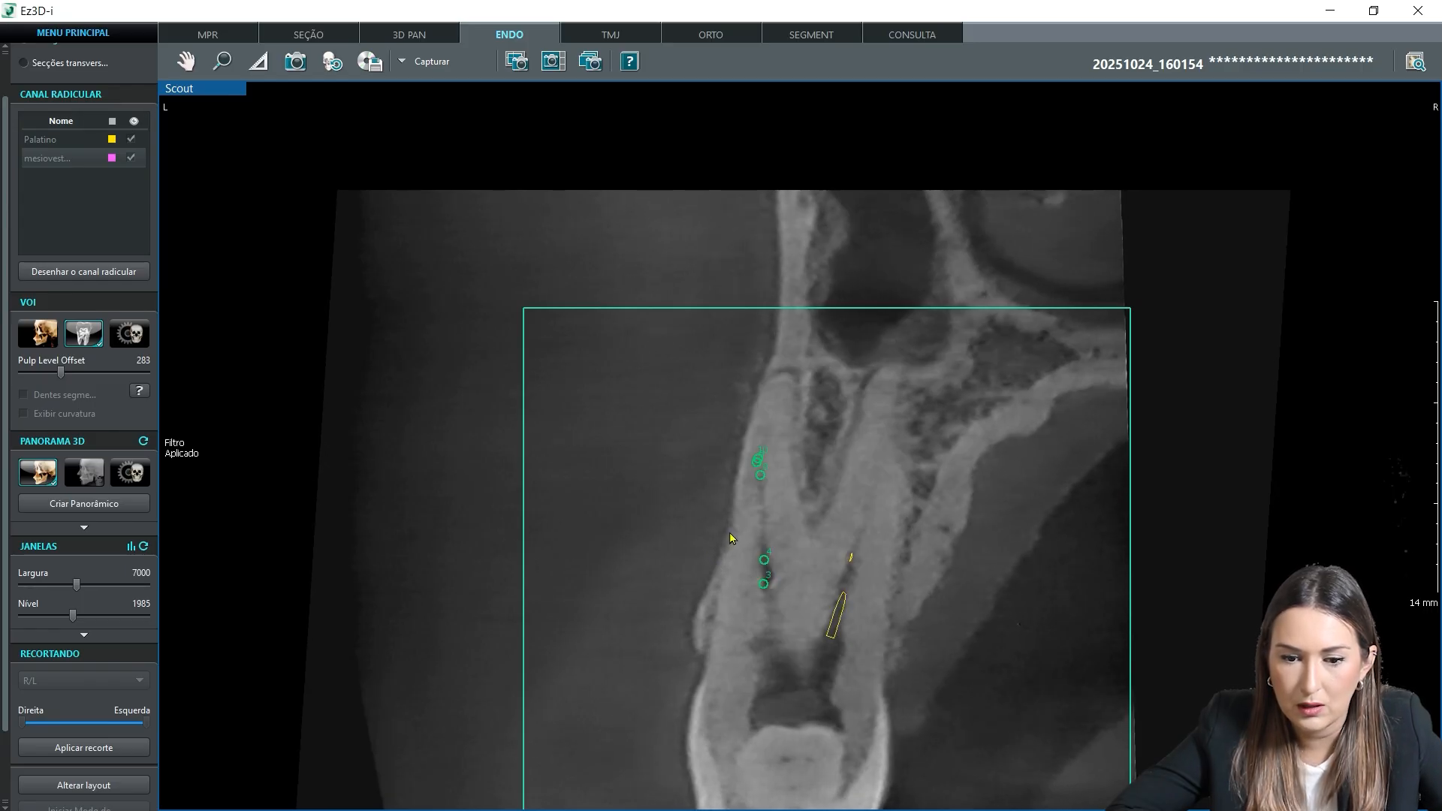
right_click(759, 466)
left_click(797, 492)
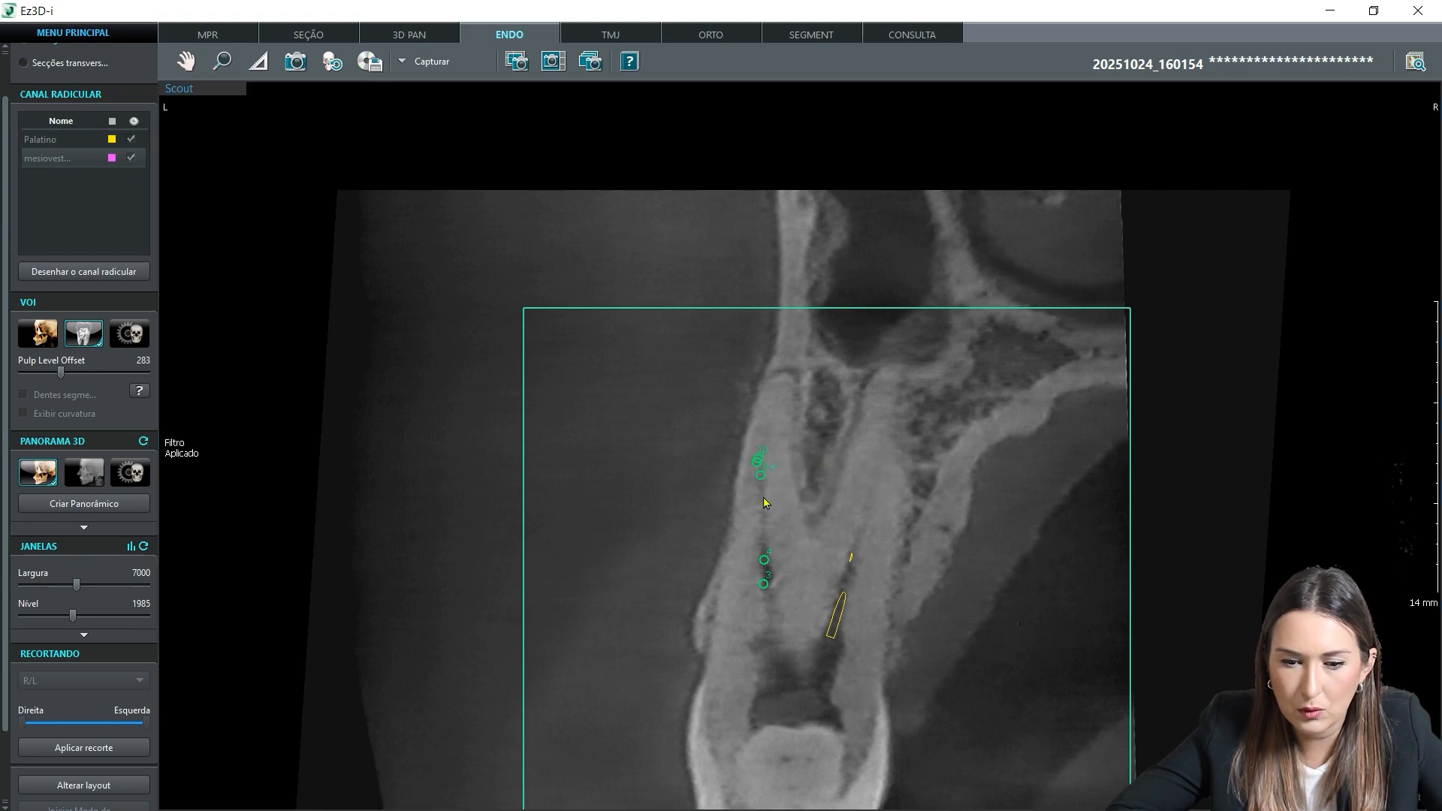
scroll(685, 482, "up", 5)
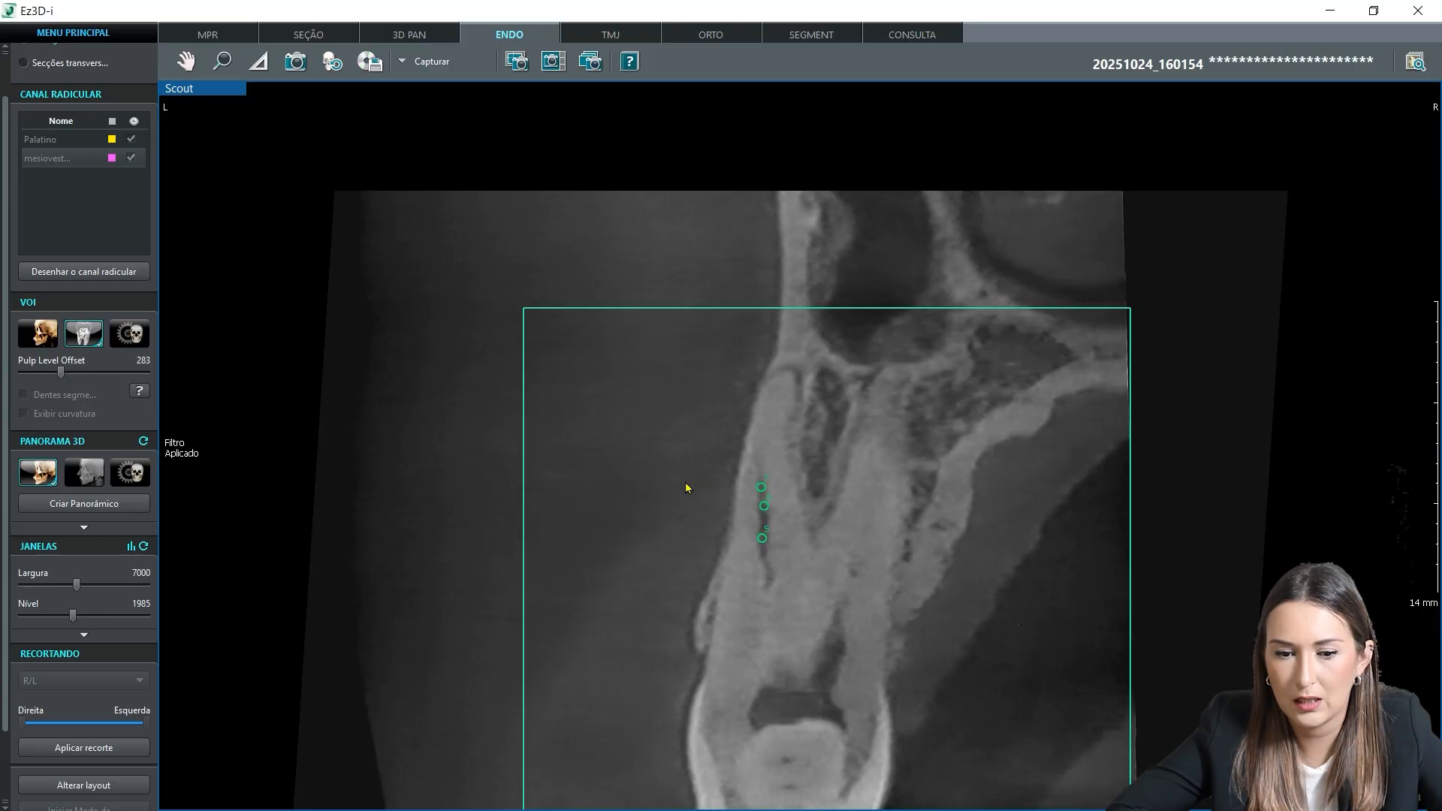
scroll(685, 483, "down", 3)
Step: Exit the mesiobuccal canal's edit mode, return to the full Endo layout and reset the image views to their default orientation and zoom
right_click(759, 523)
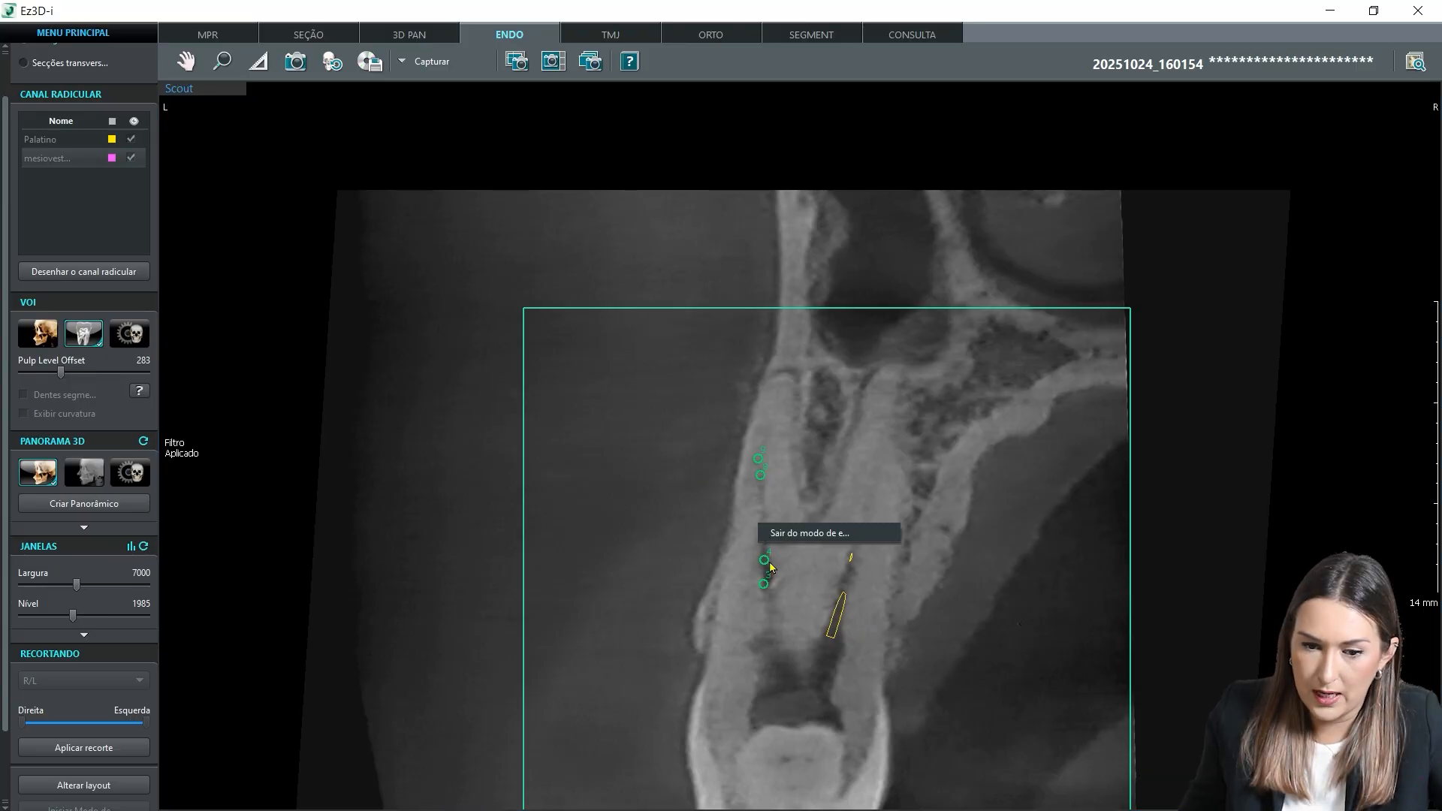
left_click(798, 534)
left_click(678, 454)
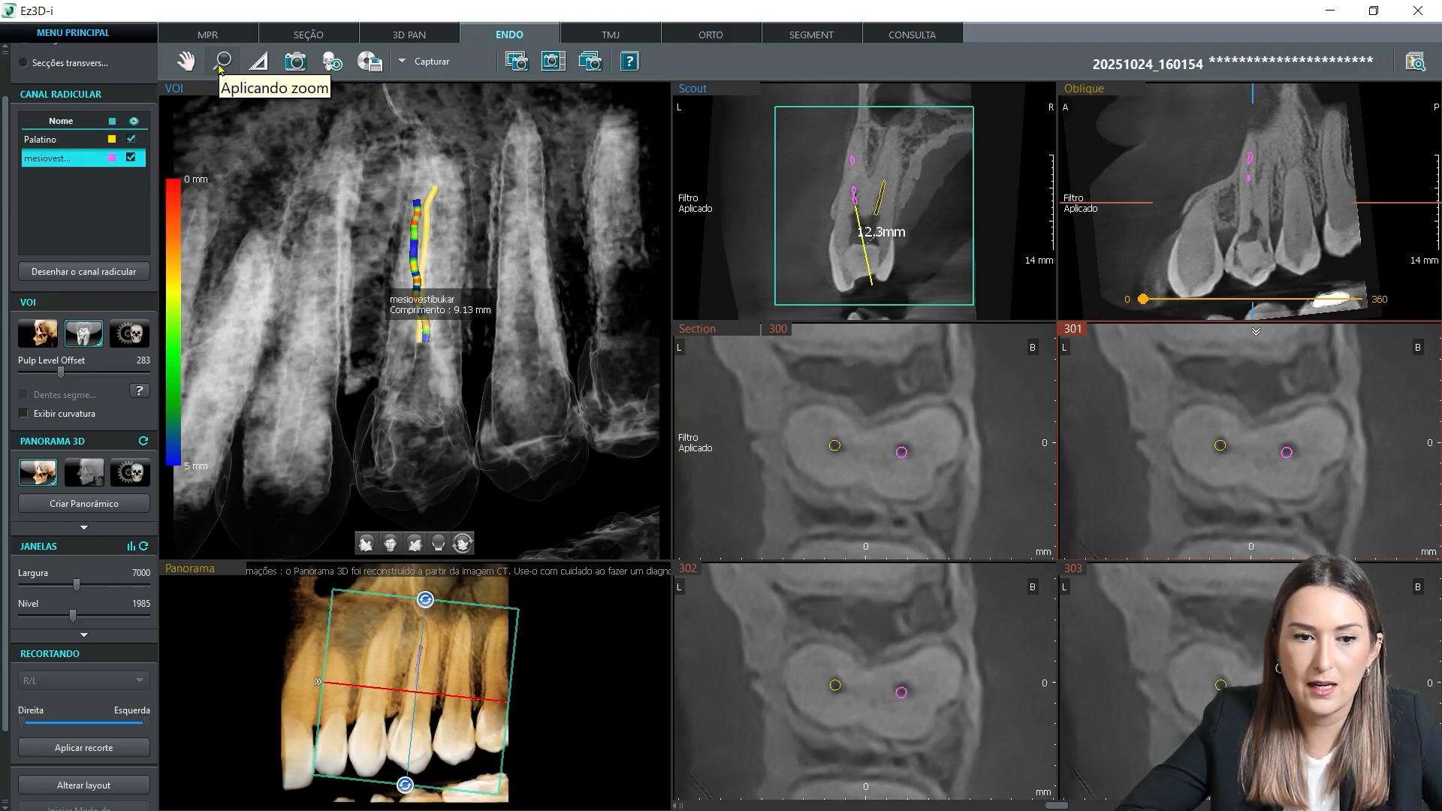
left_click(327, 63)
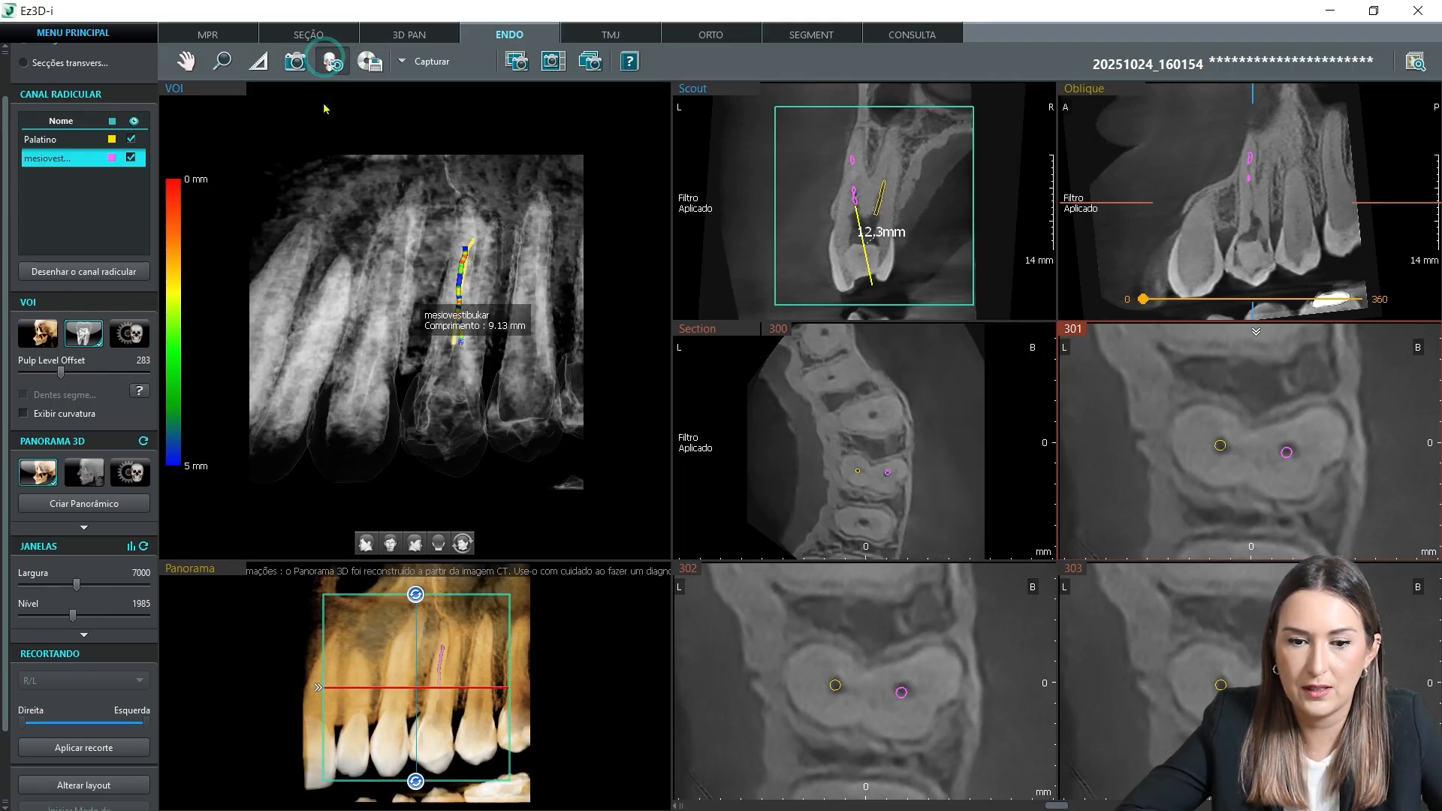